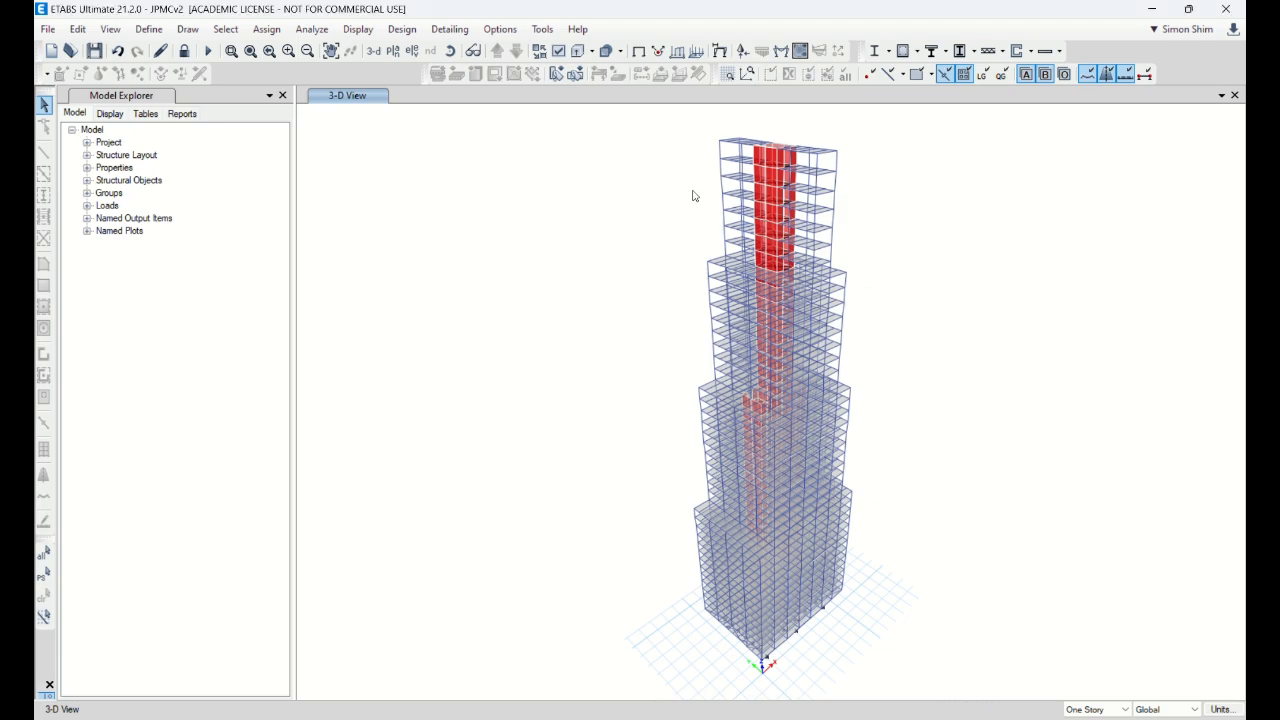
Step: Display the Base level plan view at Z = 0 ft with its support joints
click(392, 51)
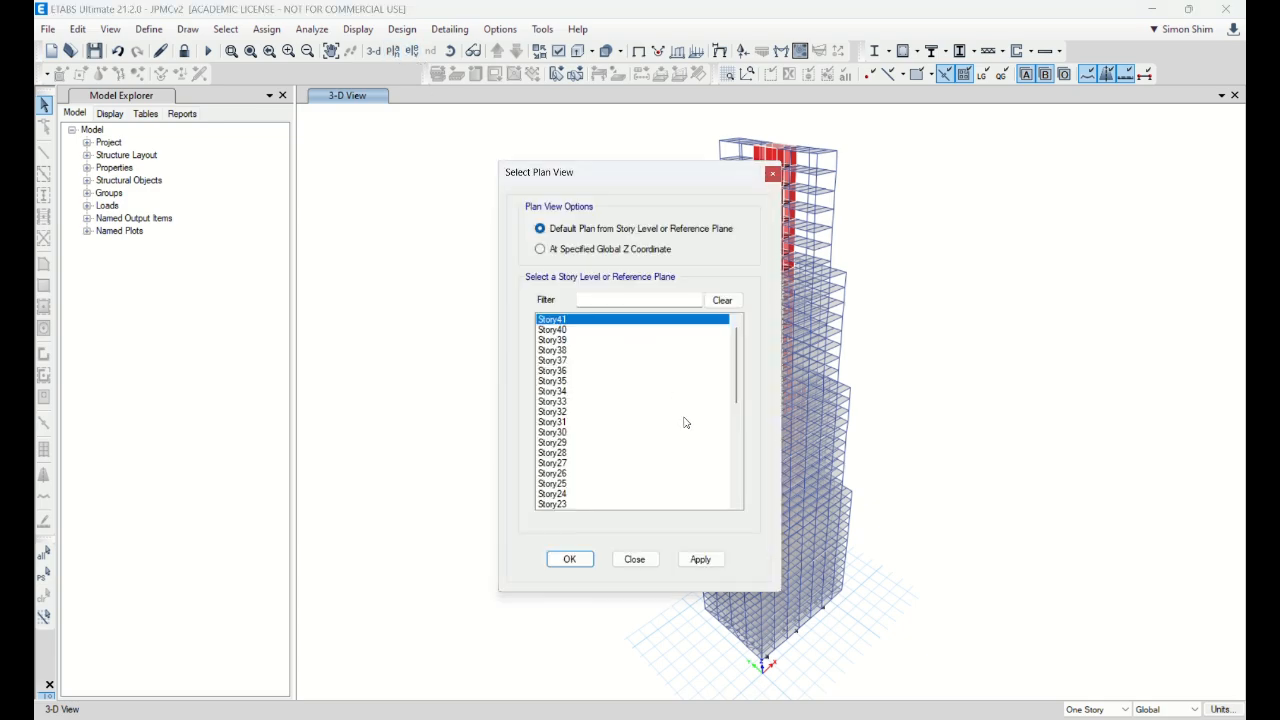
drag(738, 374, 735, 530)
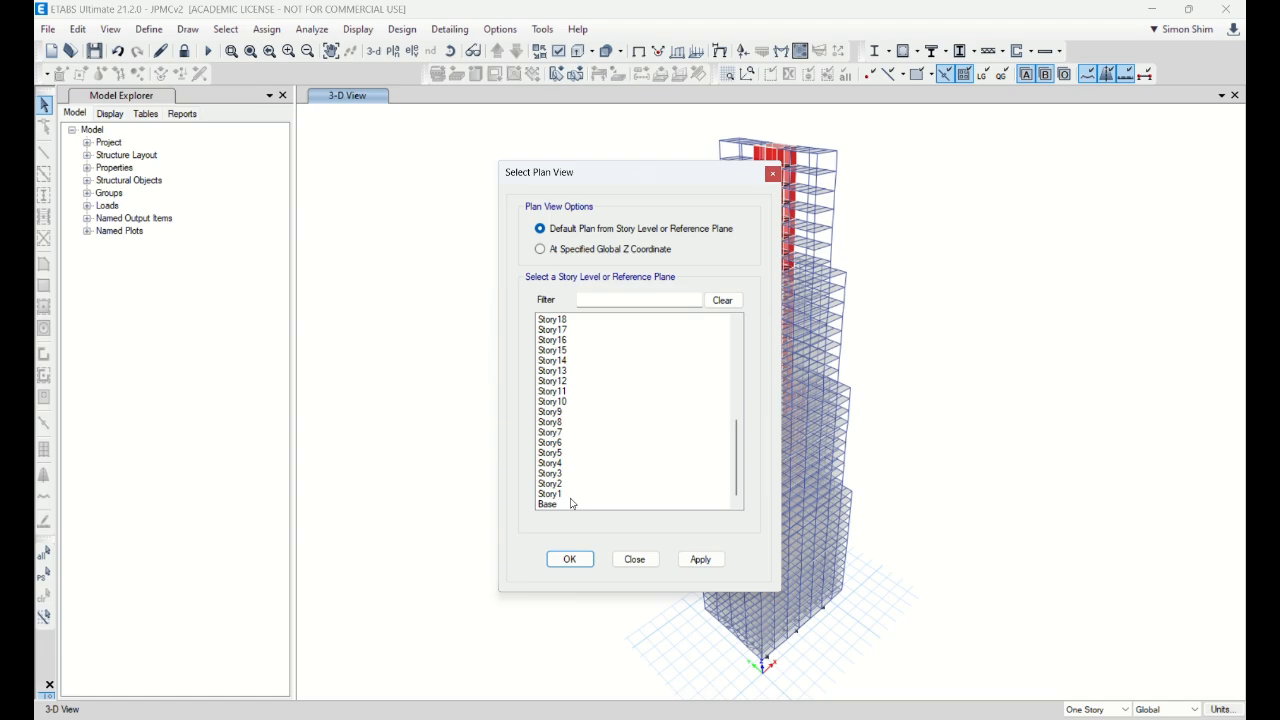
click(559, 508)
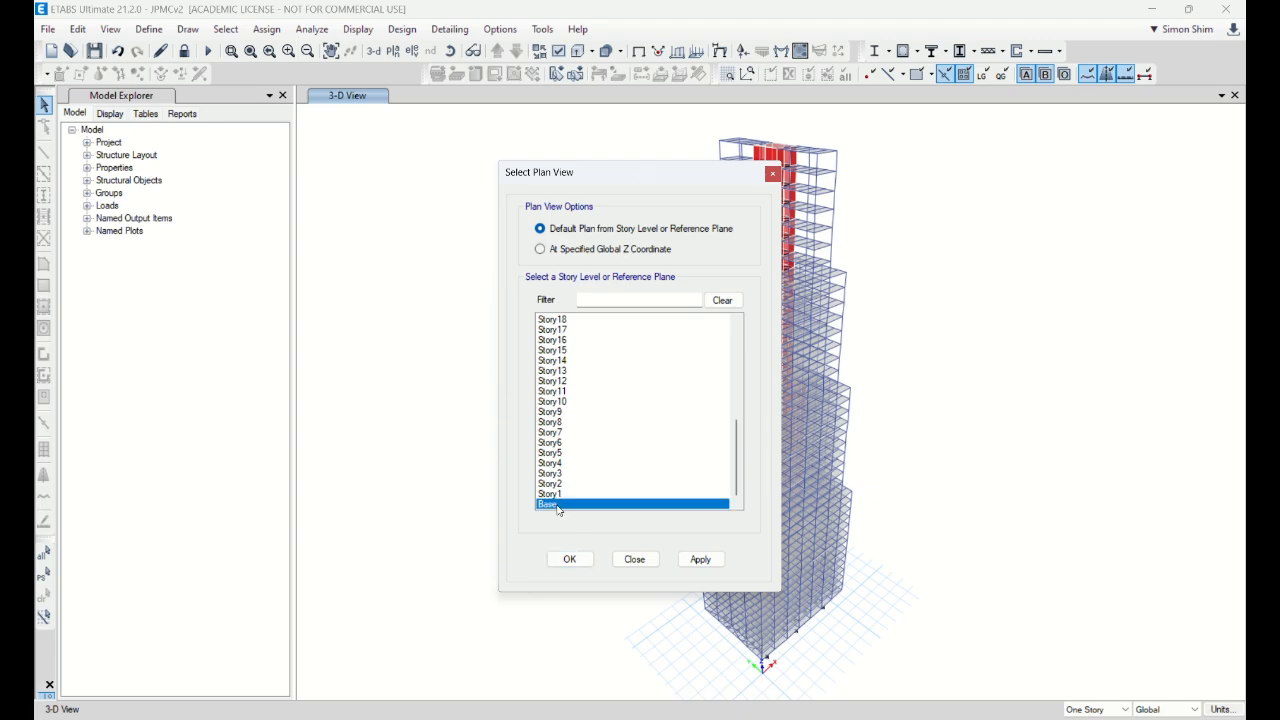
click(577, 556)
drag(662, 177, 543, 164)
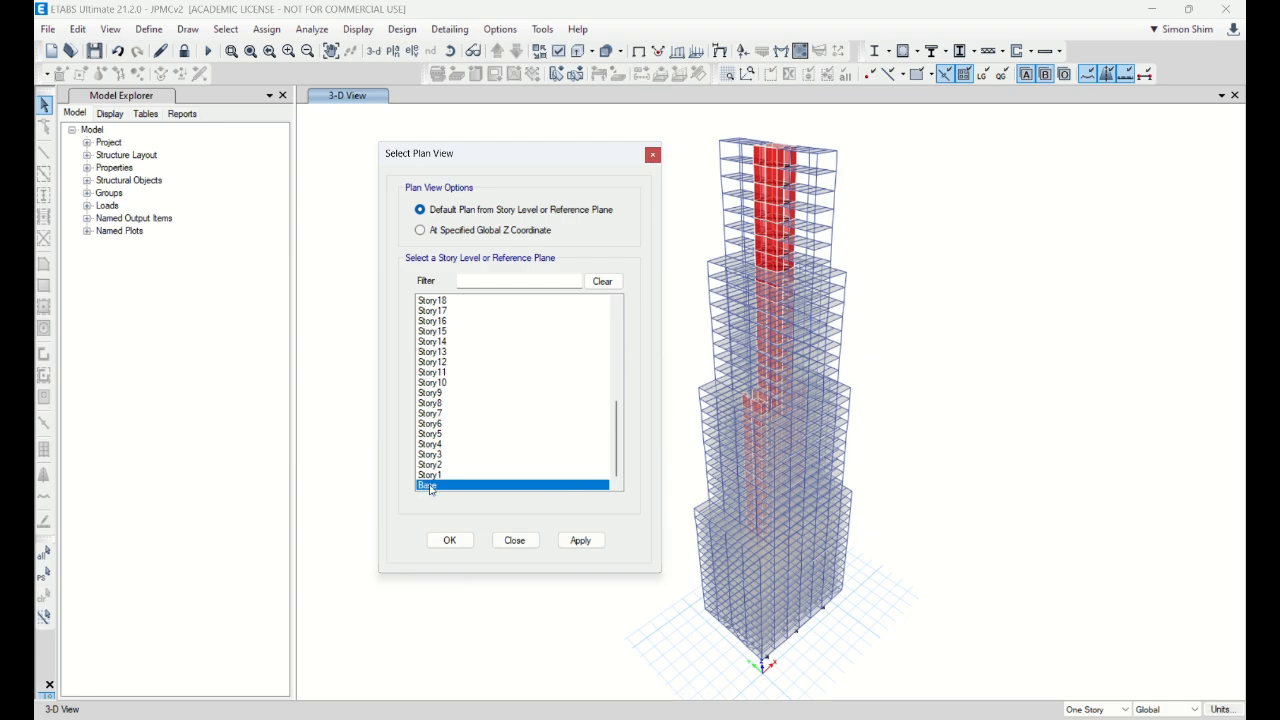
click(463, 541)
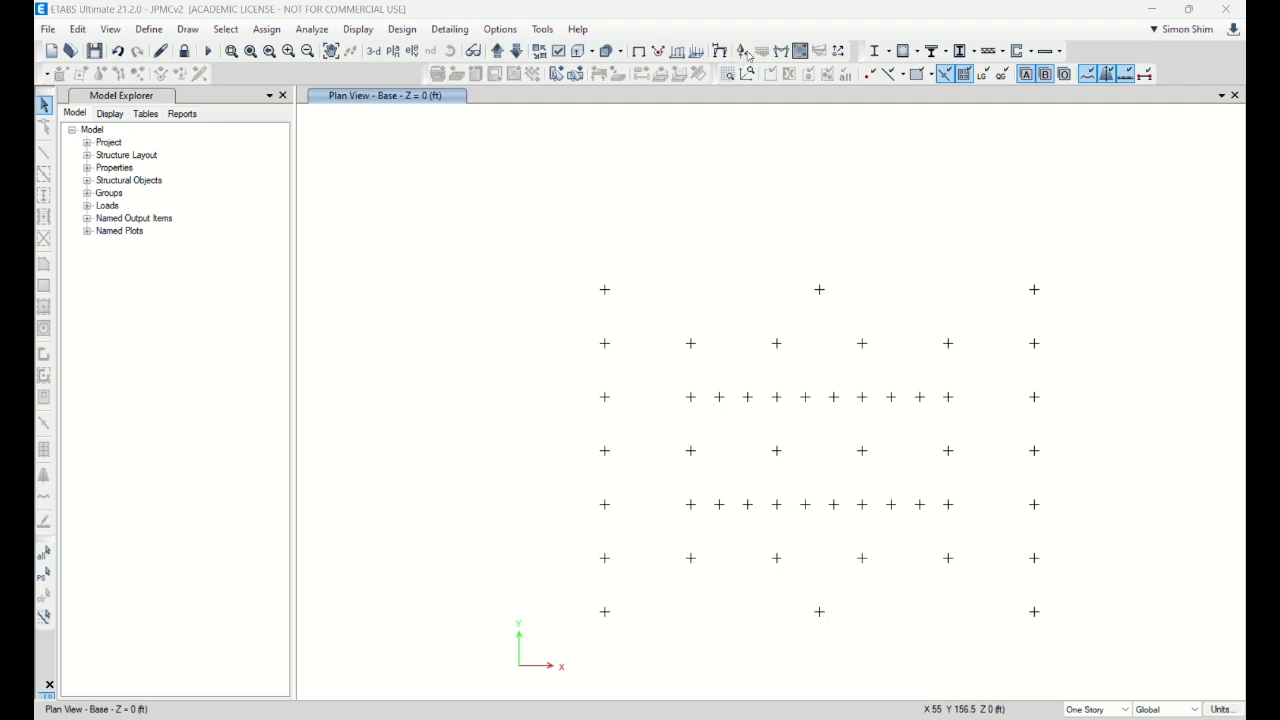
Step: Show tabulated Fz point reactions for combo DStlS2 and zoom in on the plan's labels
click(1188, 9)
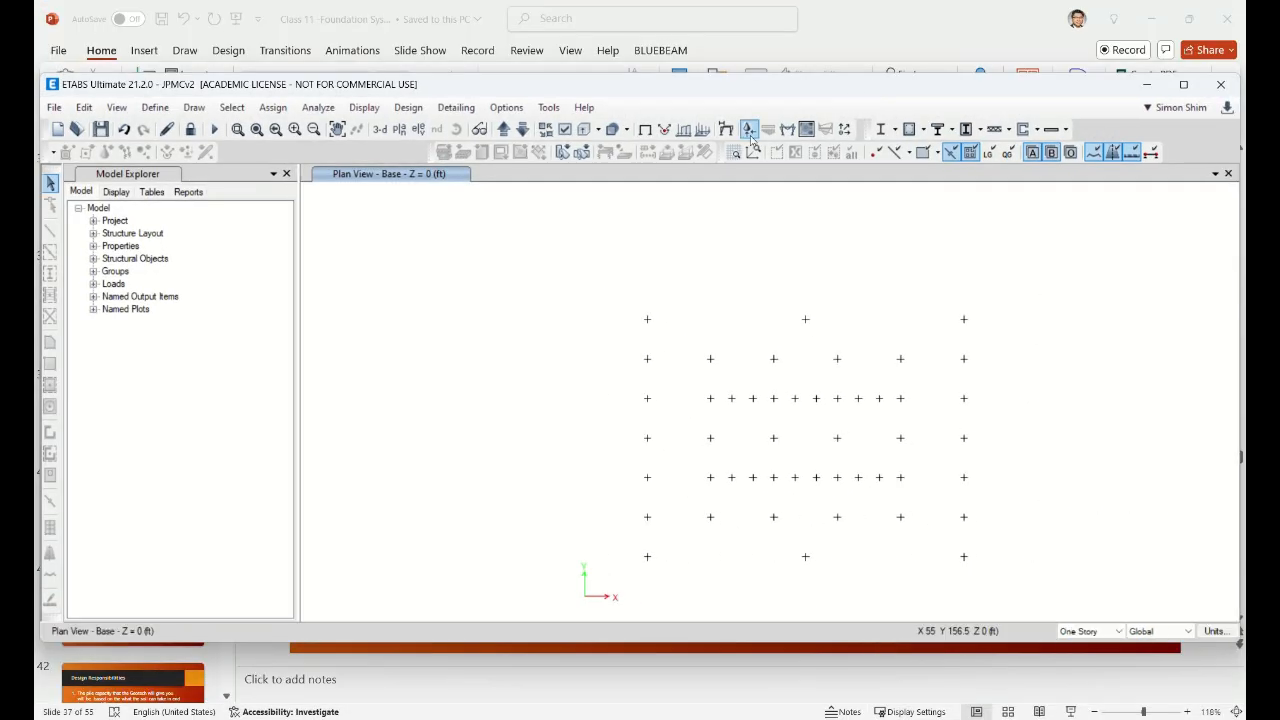
click(749, 131)
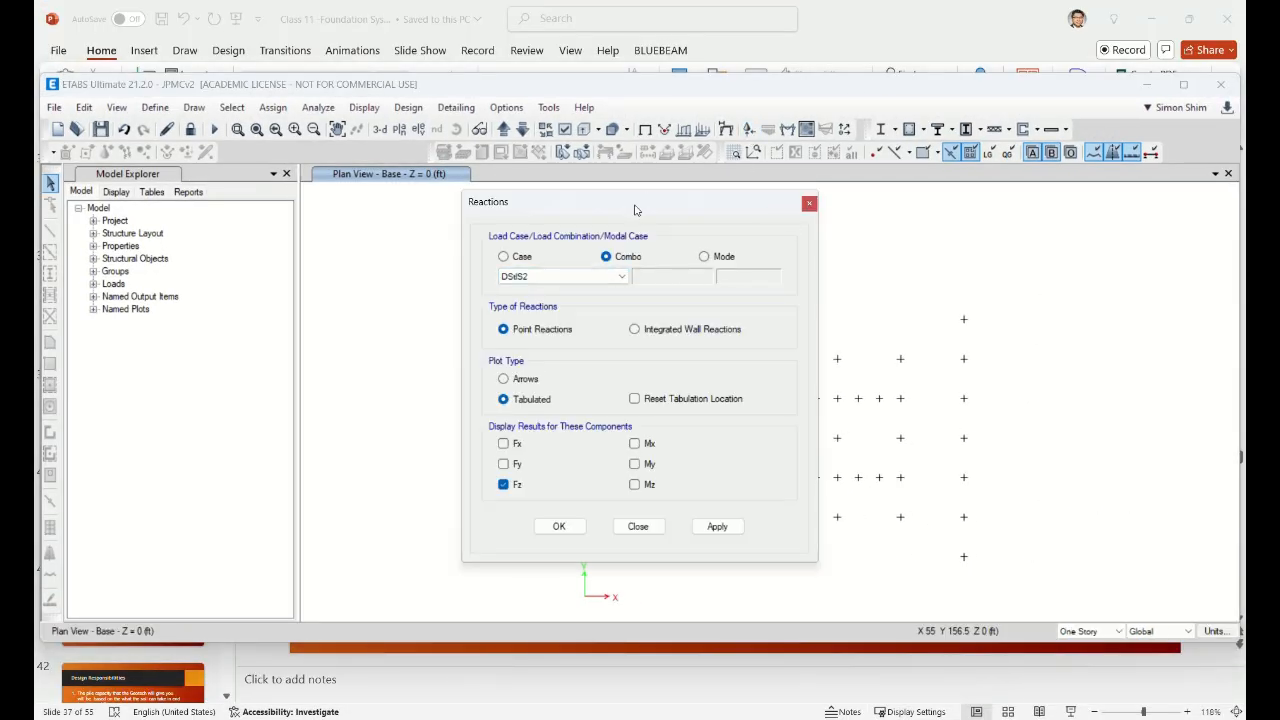
drag(634, 210, 480, 209)
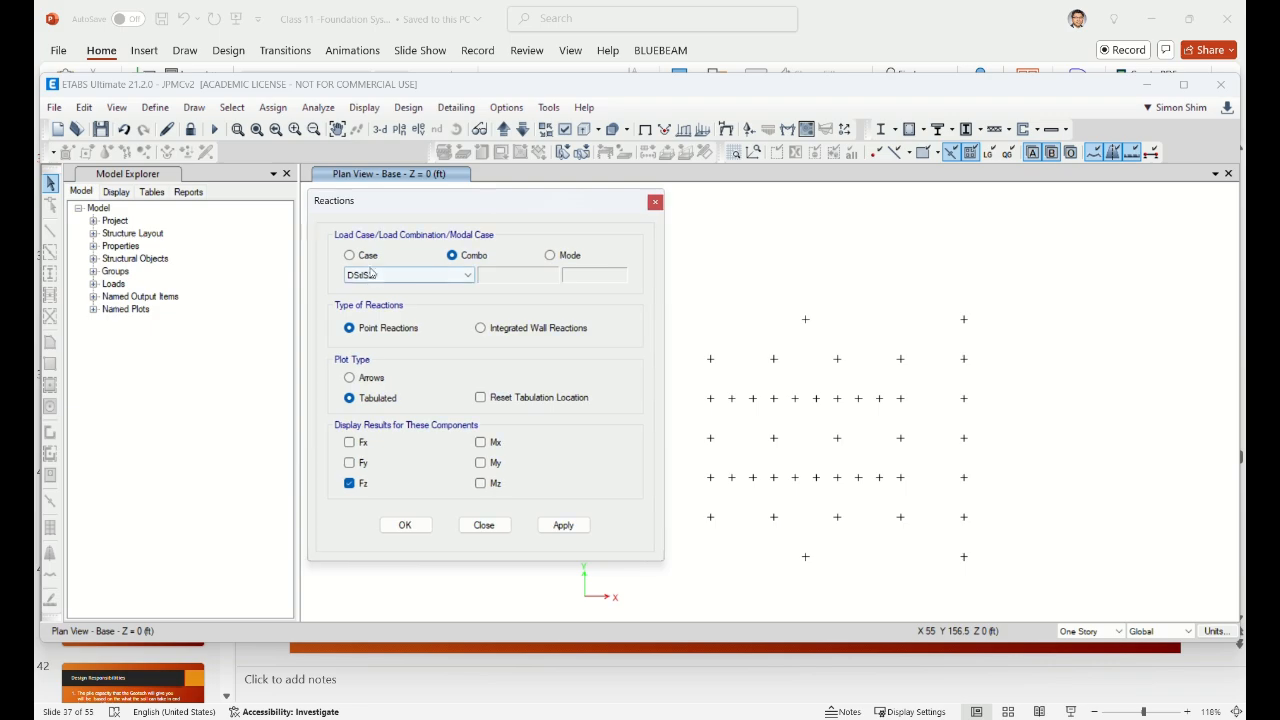
click(404, 524)
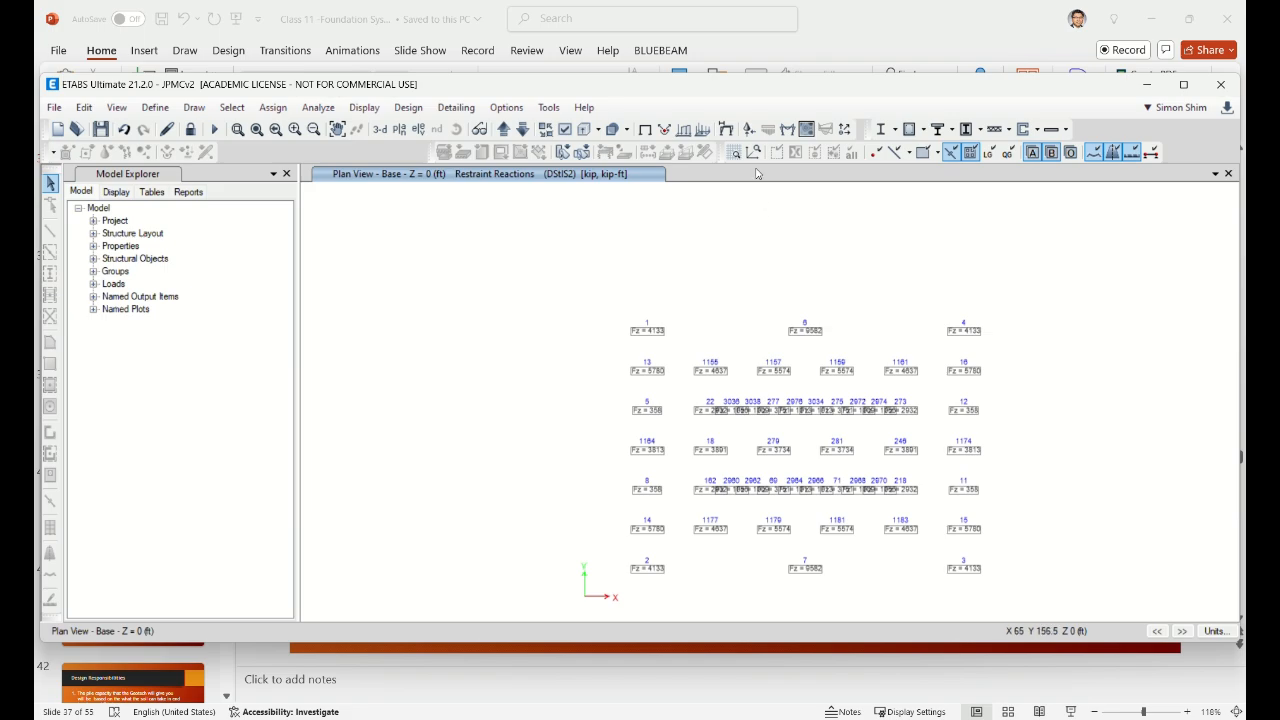
double_click(776, 87)
click(250, 51)
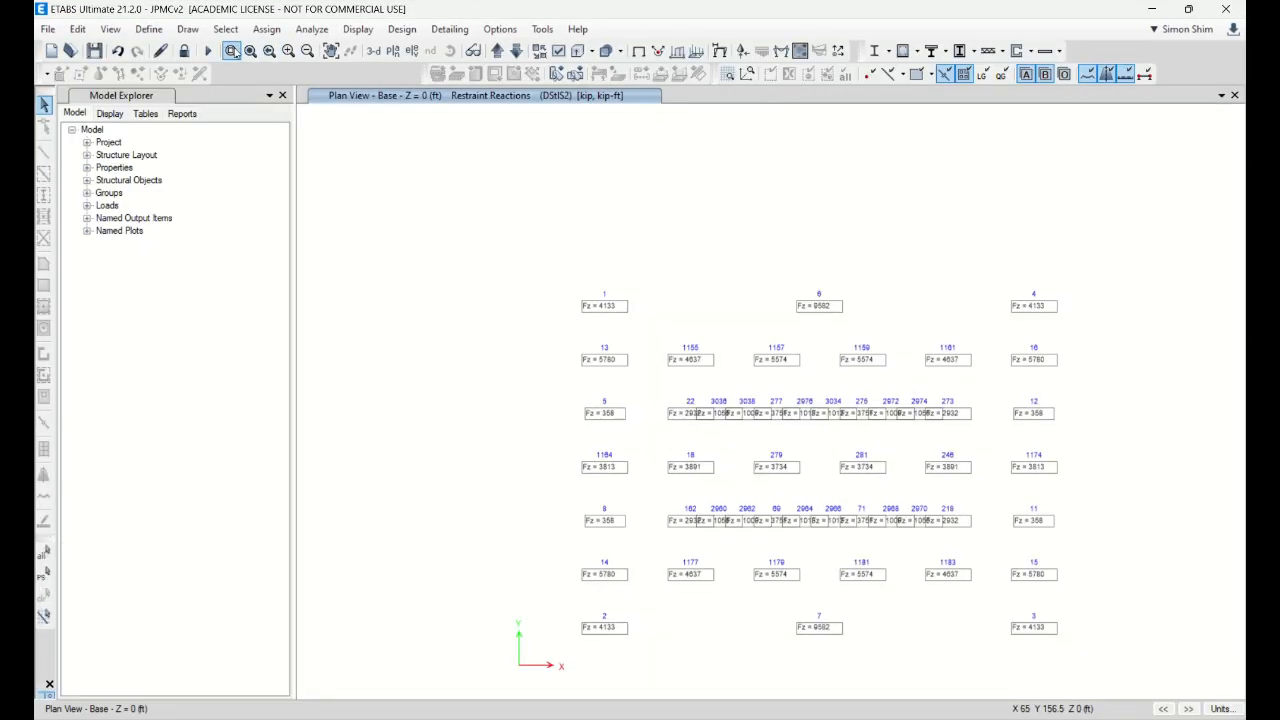
drag(506, 164, 1149, 660)
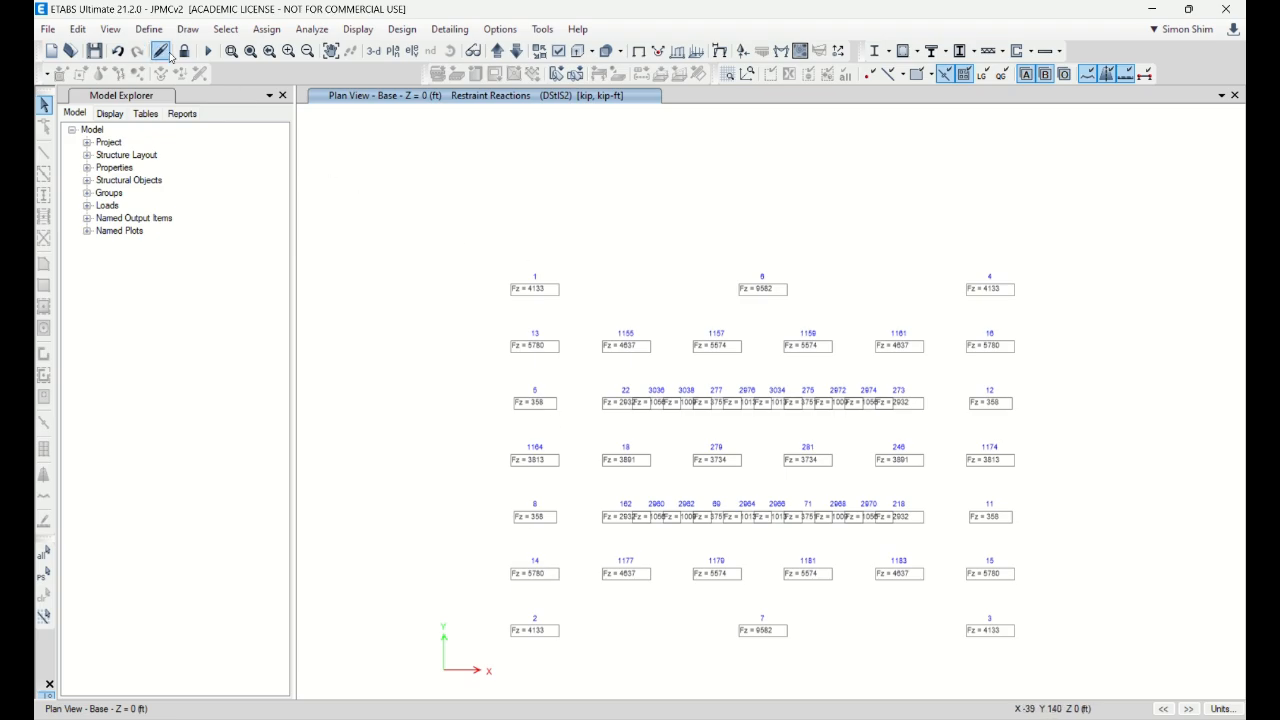
Step: Change the Live load case's Live pattern scale factor from 1 to 0.5, accepting deletion of results
click(148, 29)
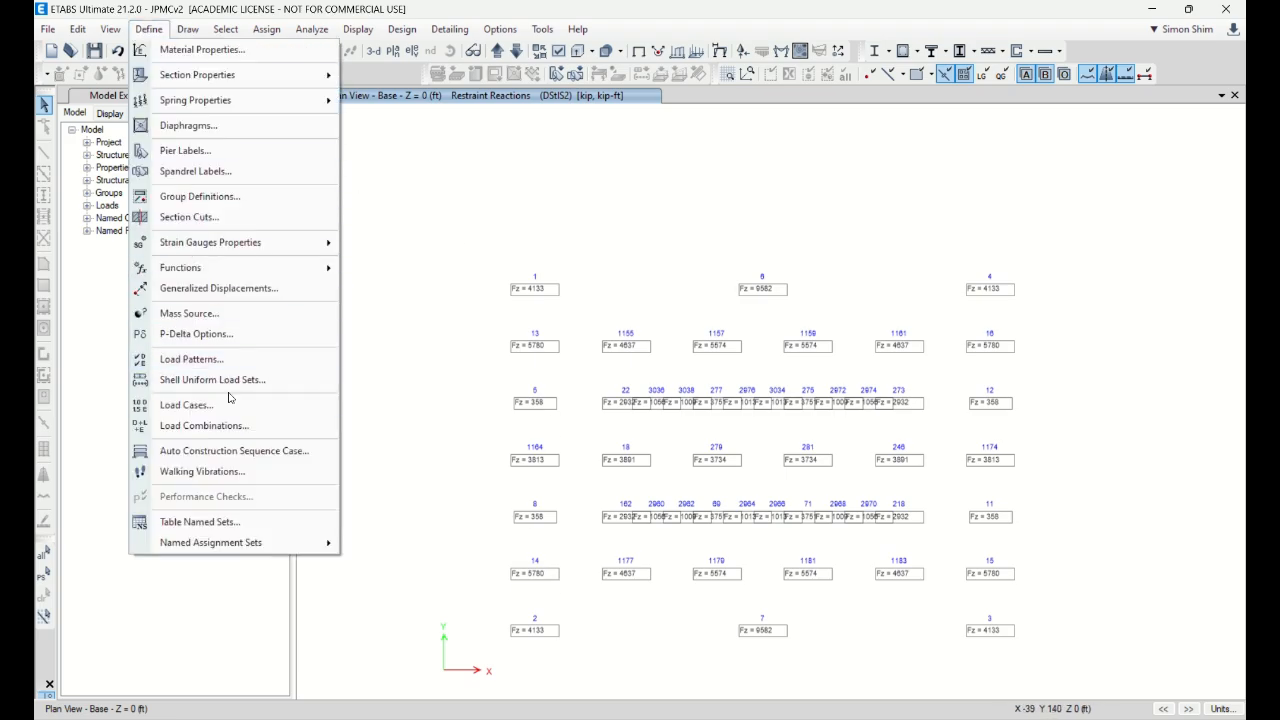
click(190, 405)
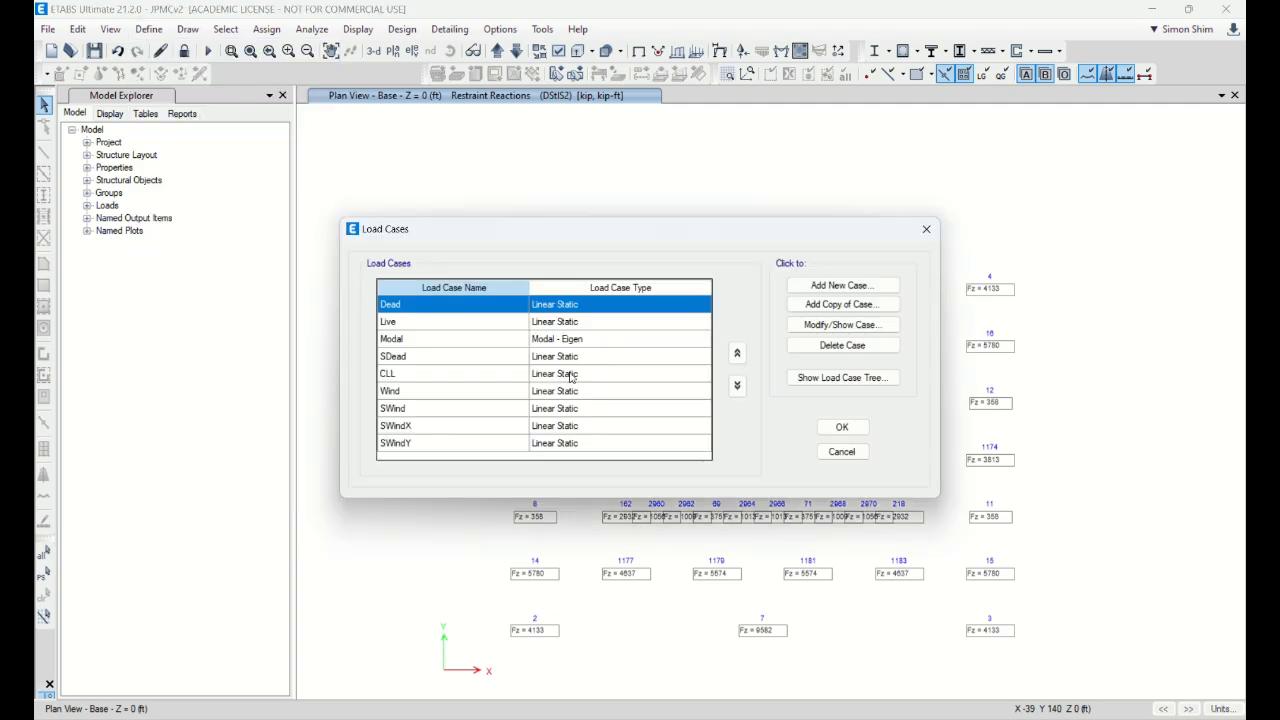
click(450, 323)
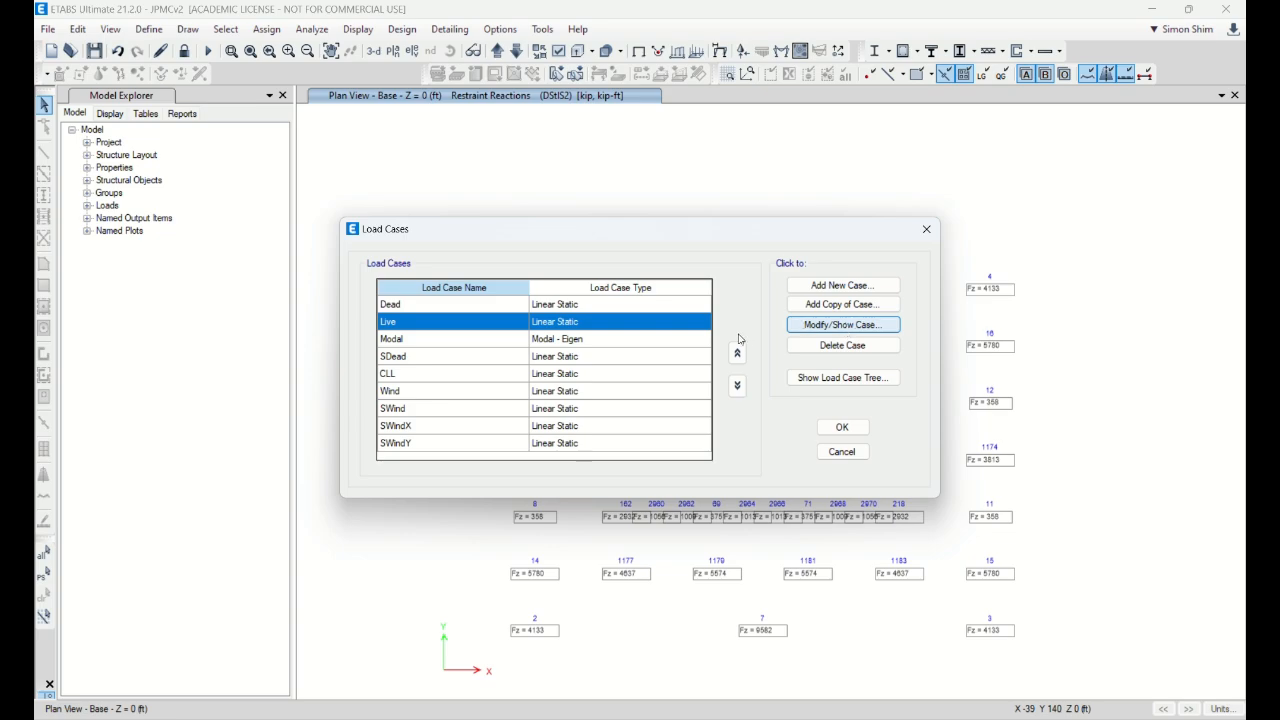
click(843, 325)
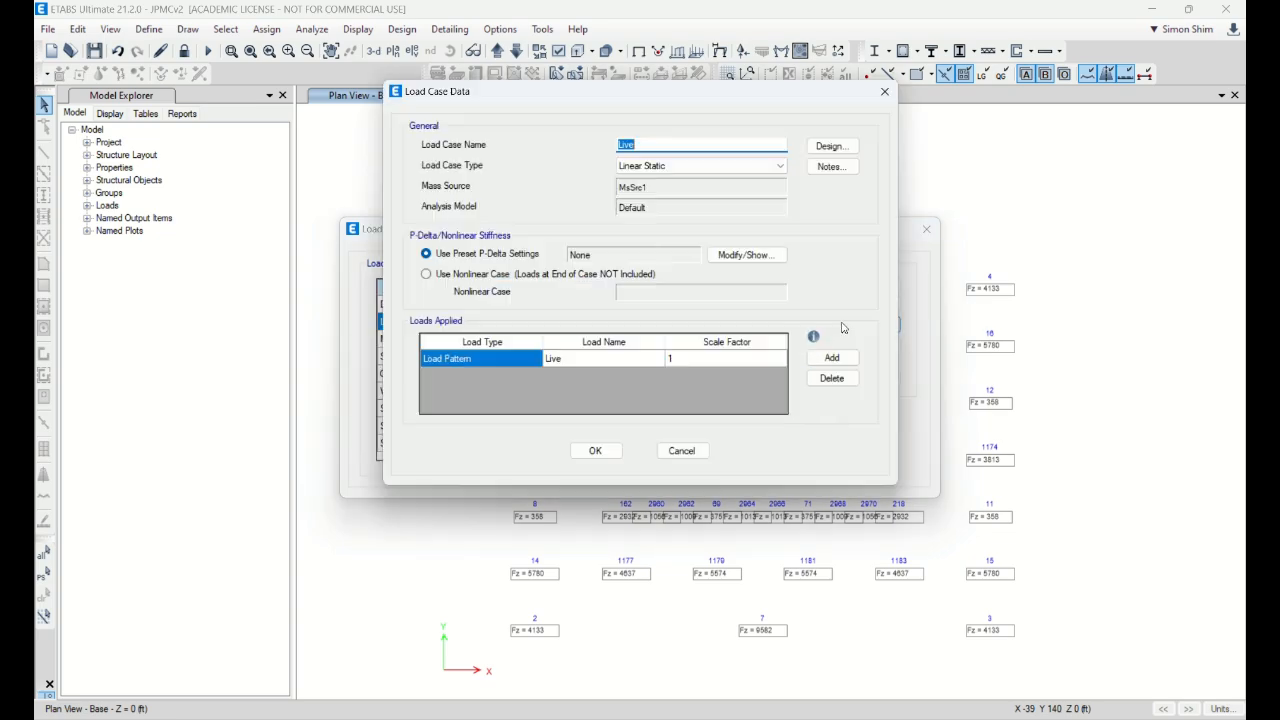
click(676, 451)
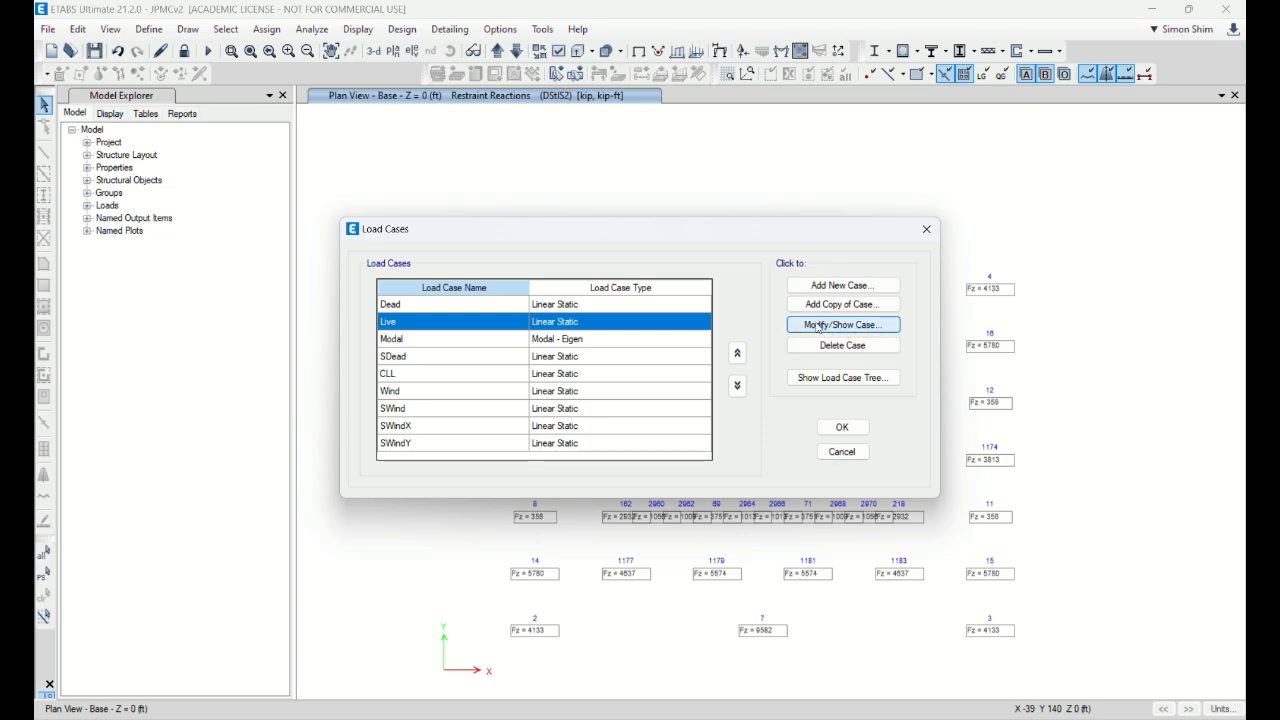
click(818, 327)
click(707, 362)
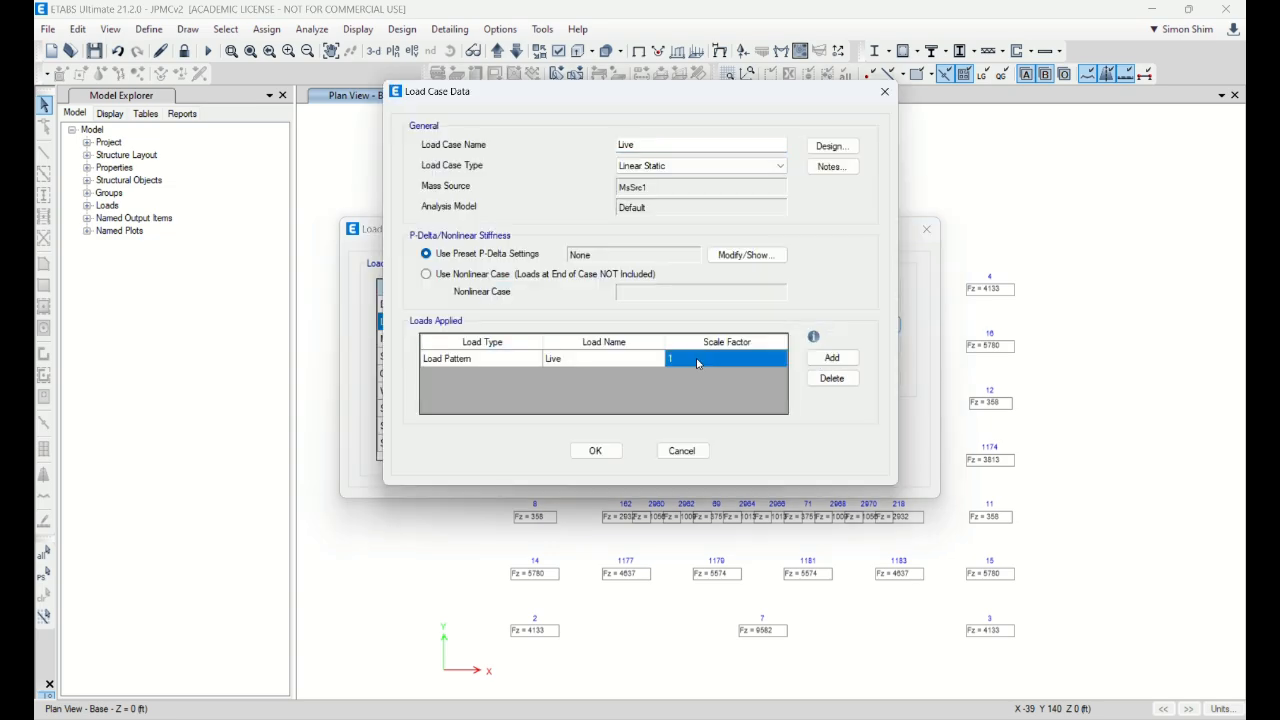
click(689, 358)
drag(689, 358, 592, 359)
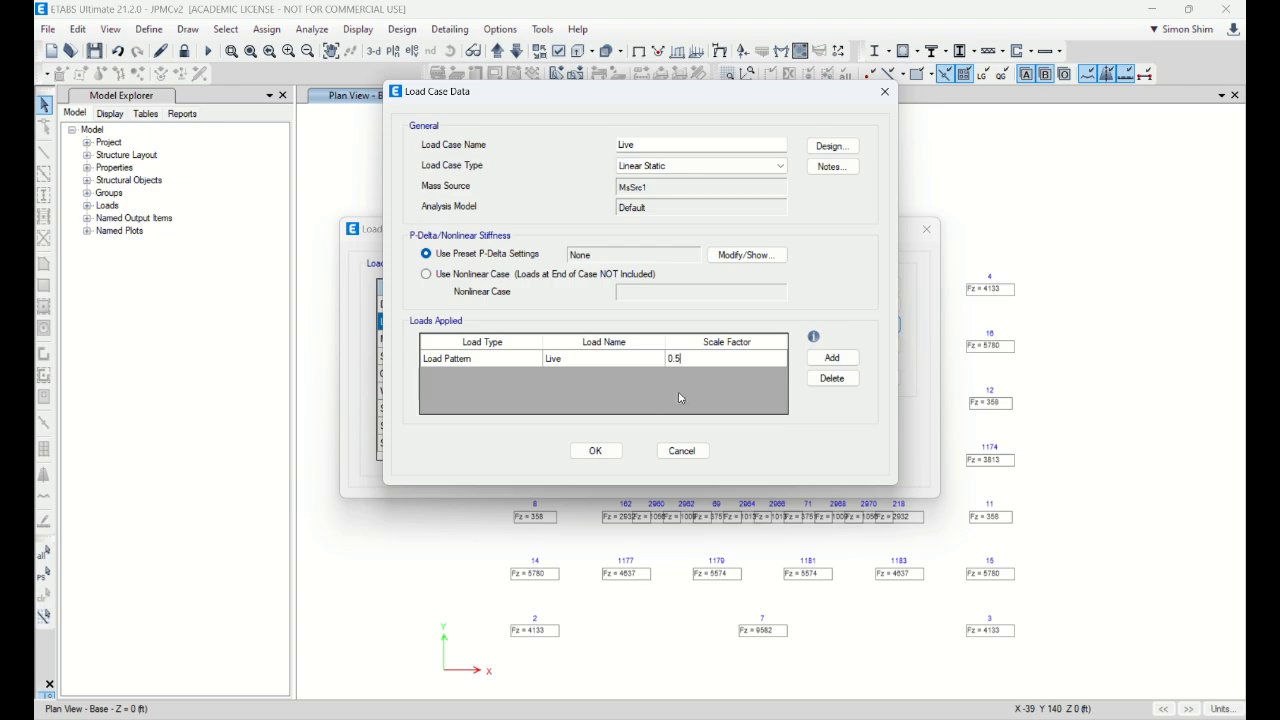
click(600, 452)
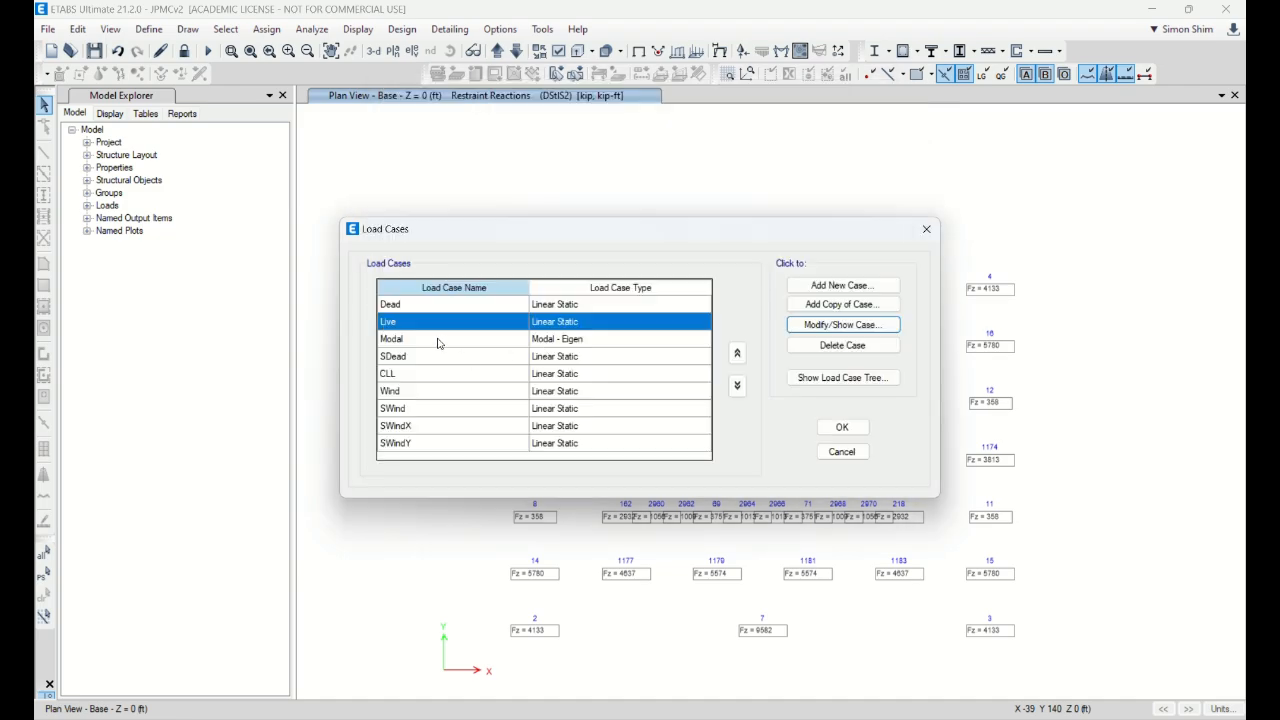
click(842, 427)
click(755, 425)
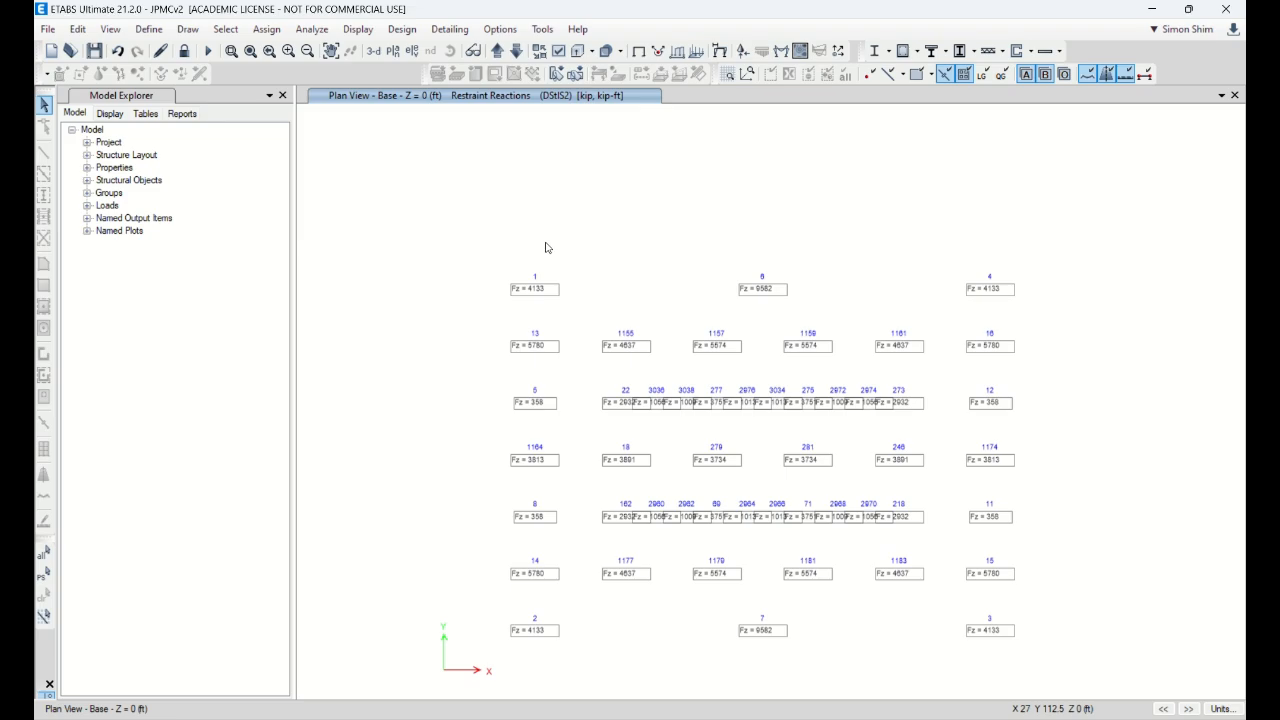
Step: Unlock the model, then draw a trial rectangular slab and delete it
click(184, 50)
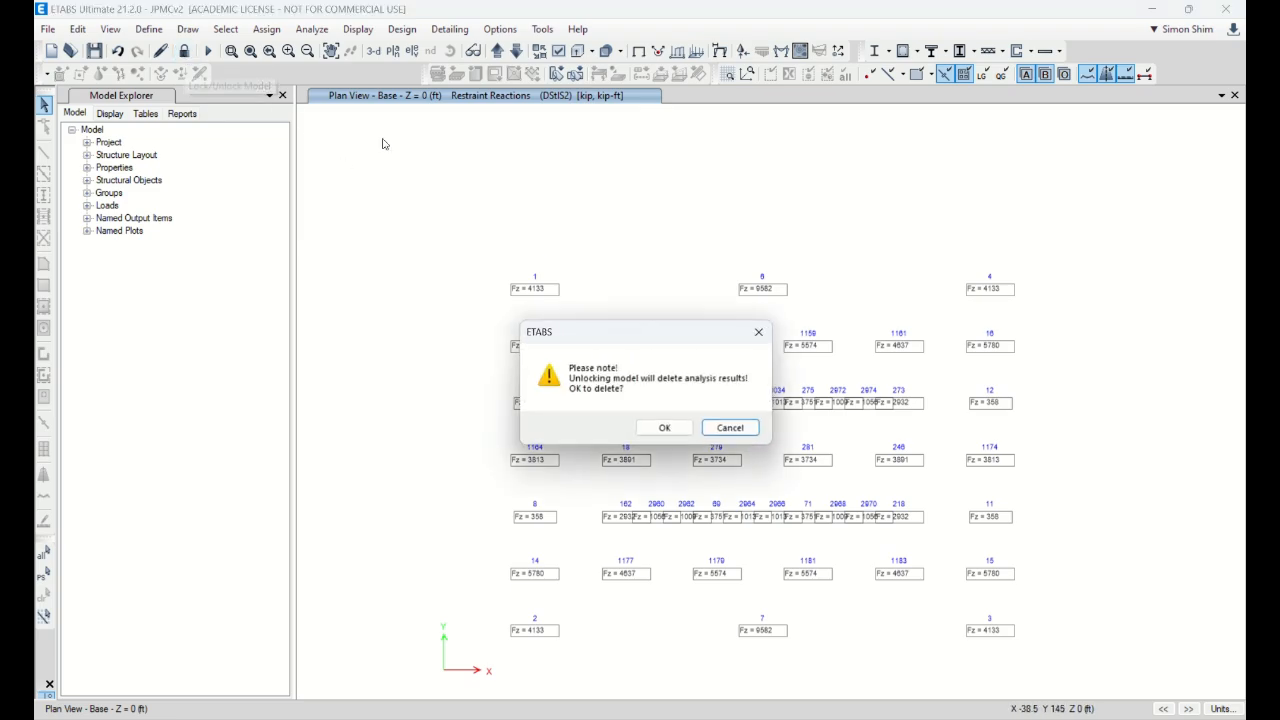
click(664, 427)
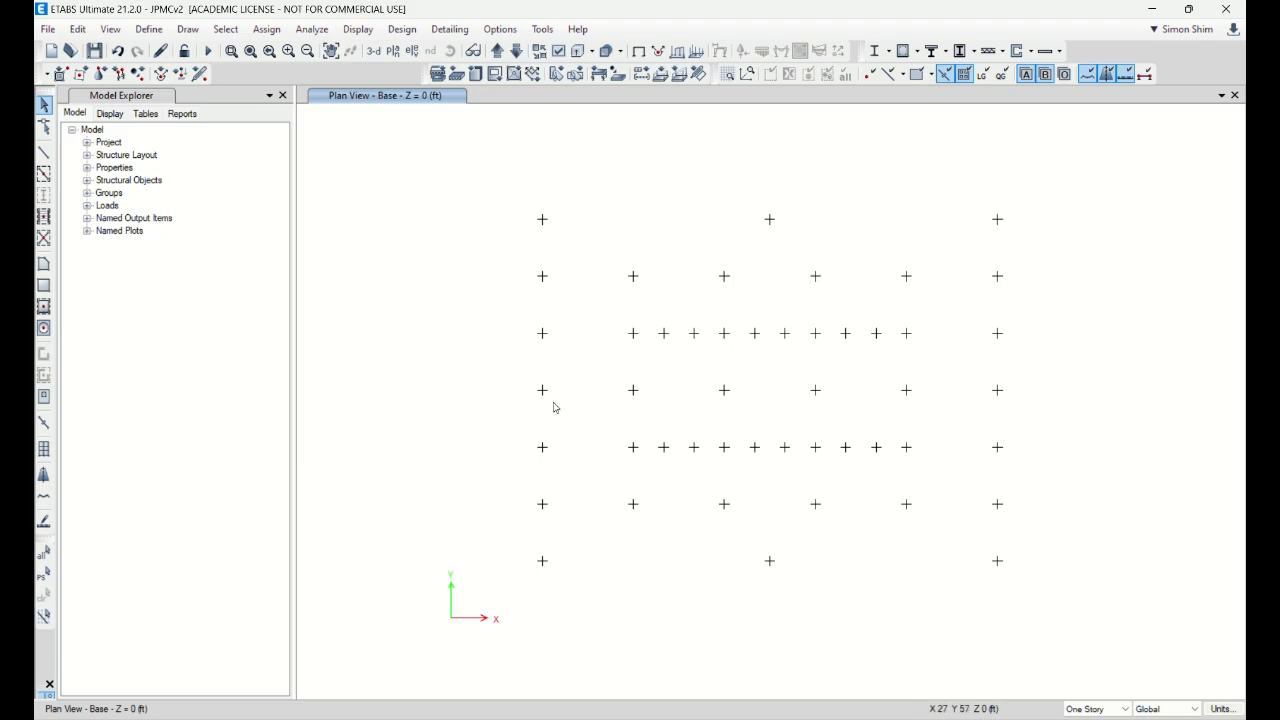
click(43, 286)
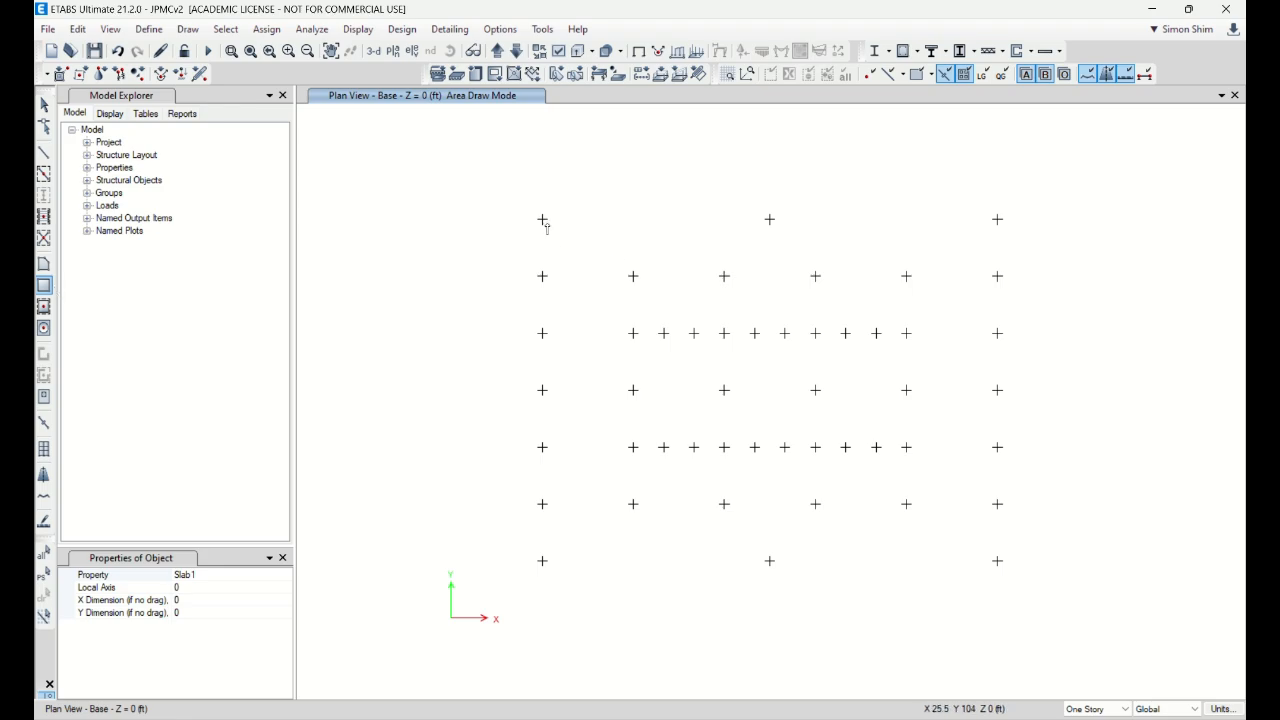
drag(542, 219, 998, 561)
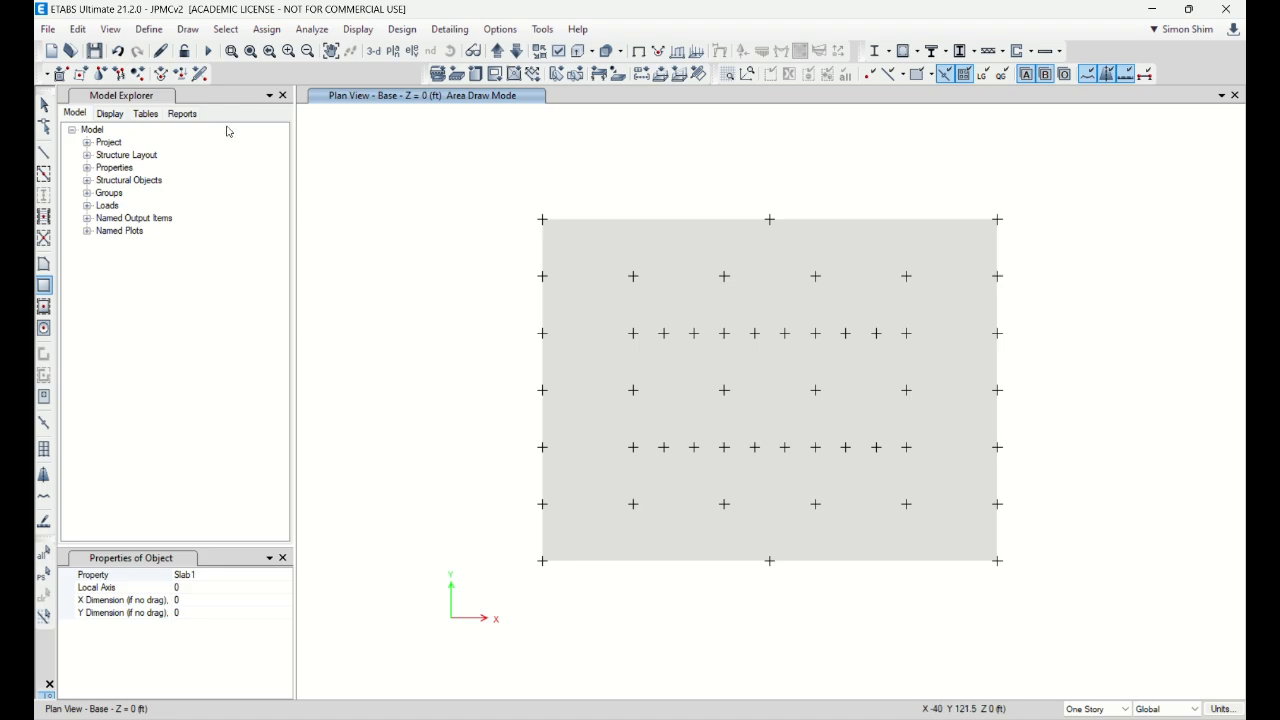
click(44, 104)
click(883, 251)
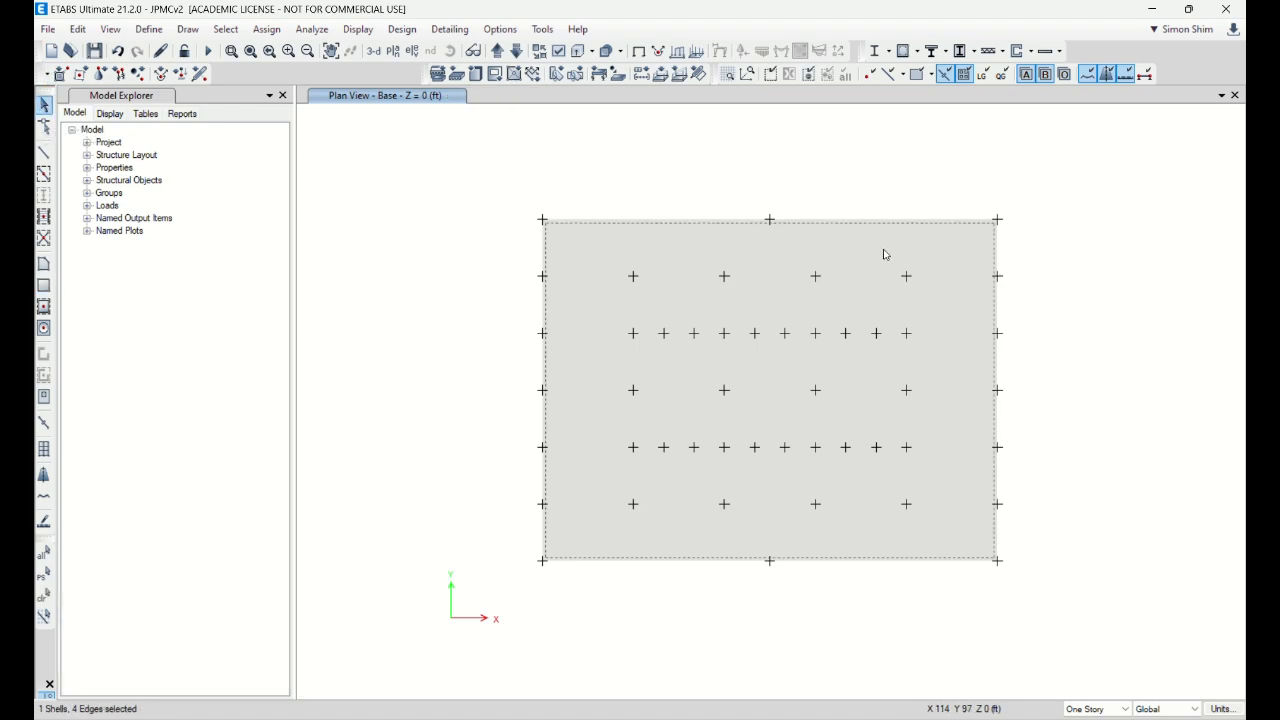
key(Delete)
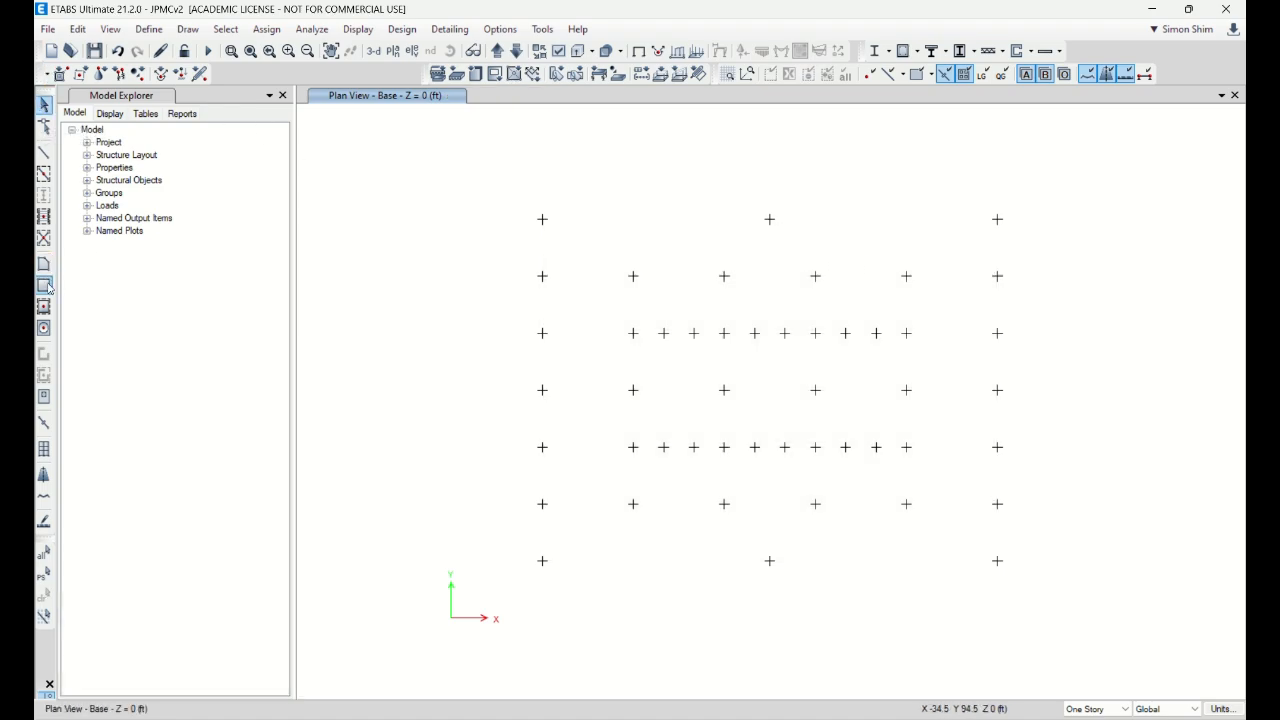
Step: Draw a Slab1 polygon area through the four outer corner joints and select it
click(43, 264)
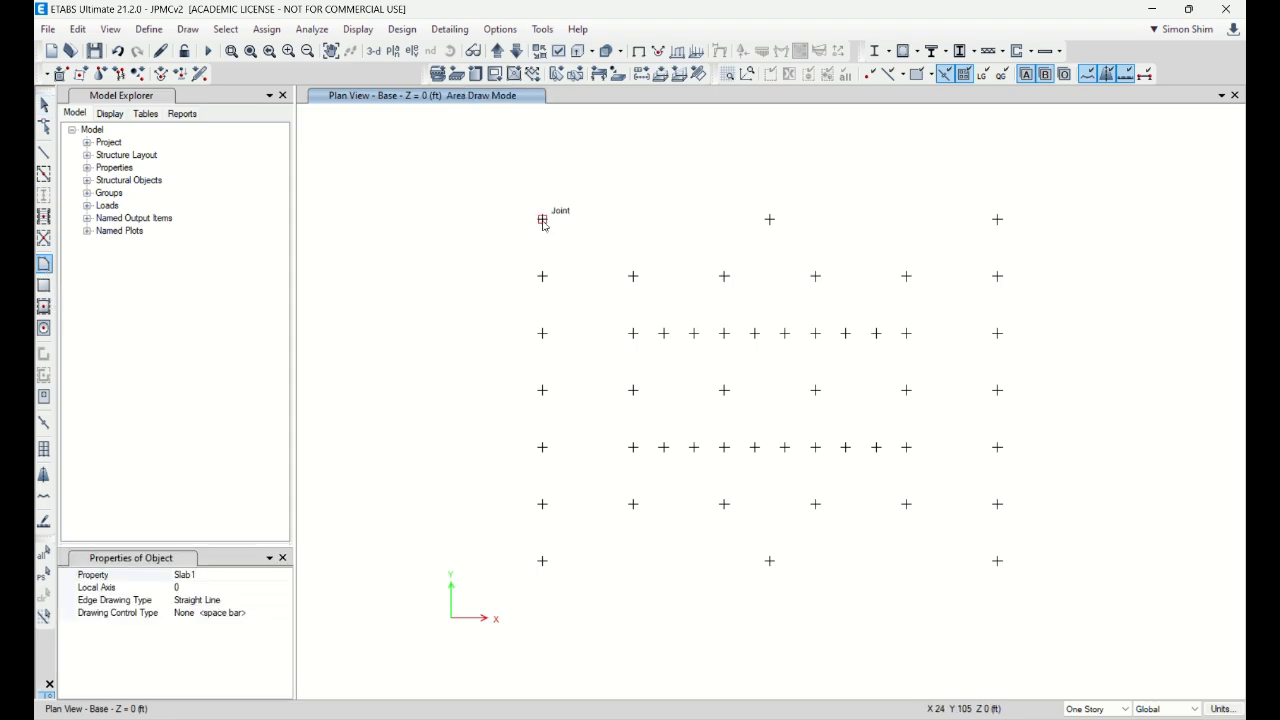
click(543, 222)
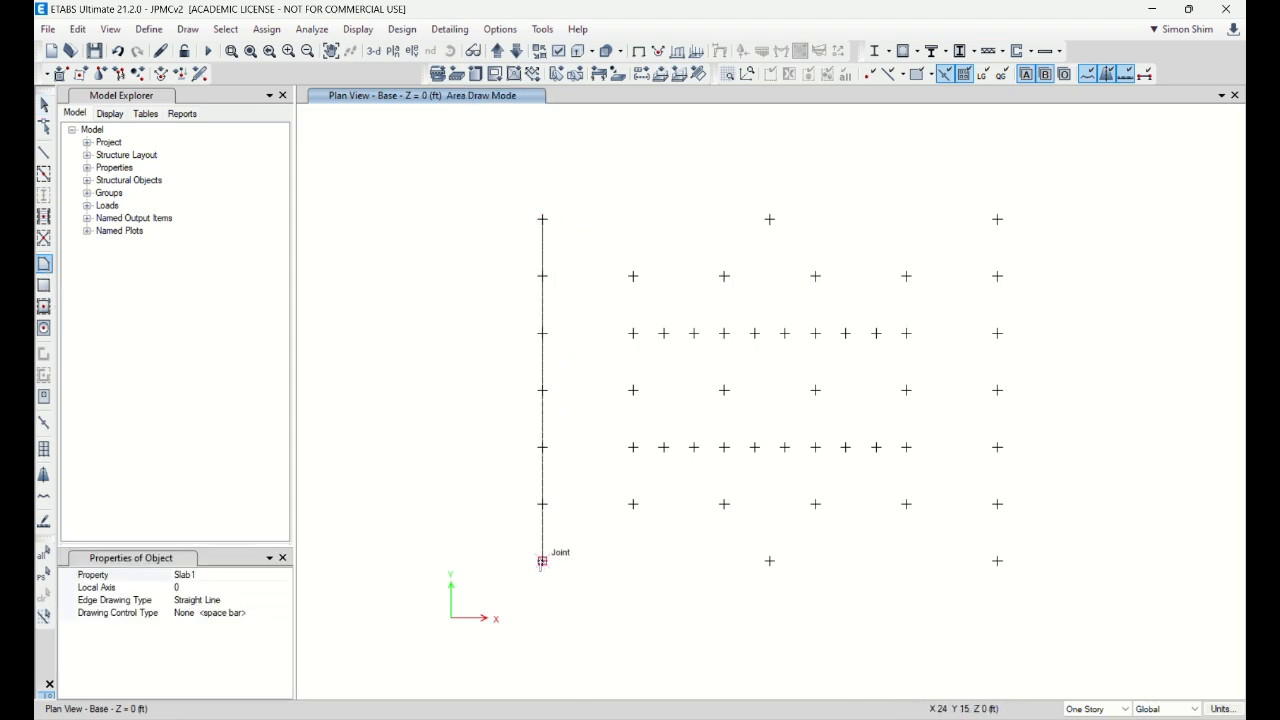
click(542, 561)
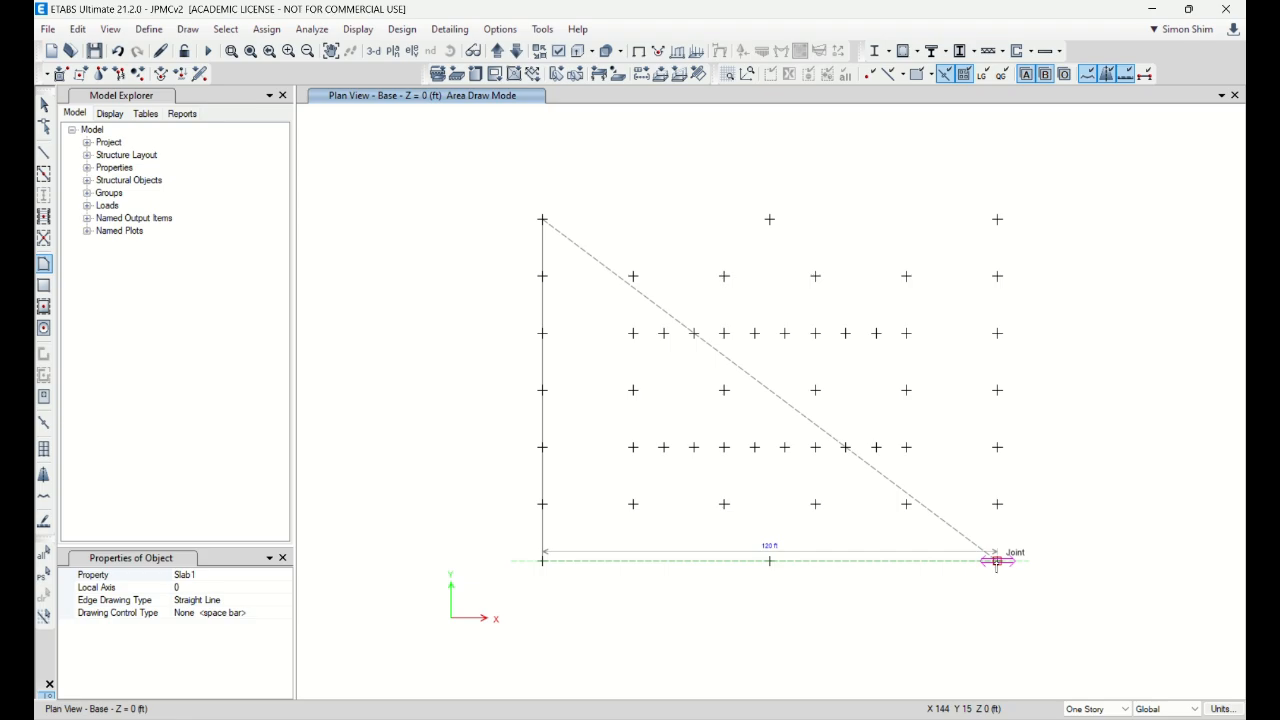
click(997, 561)
double_click(997, 219)
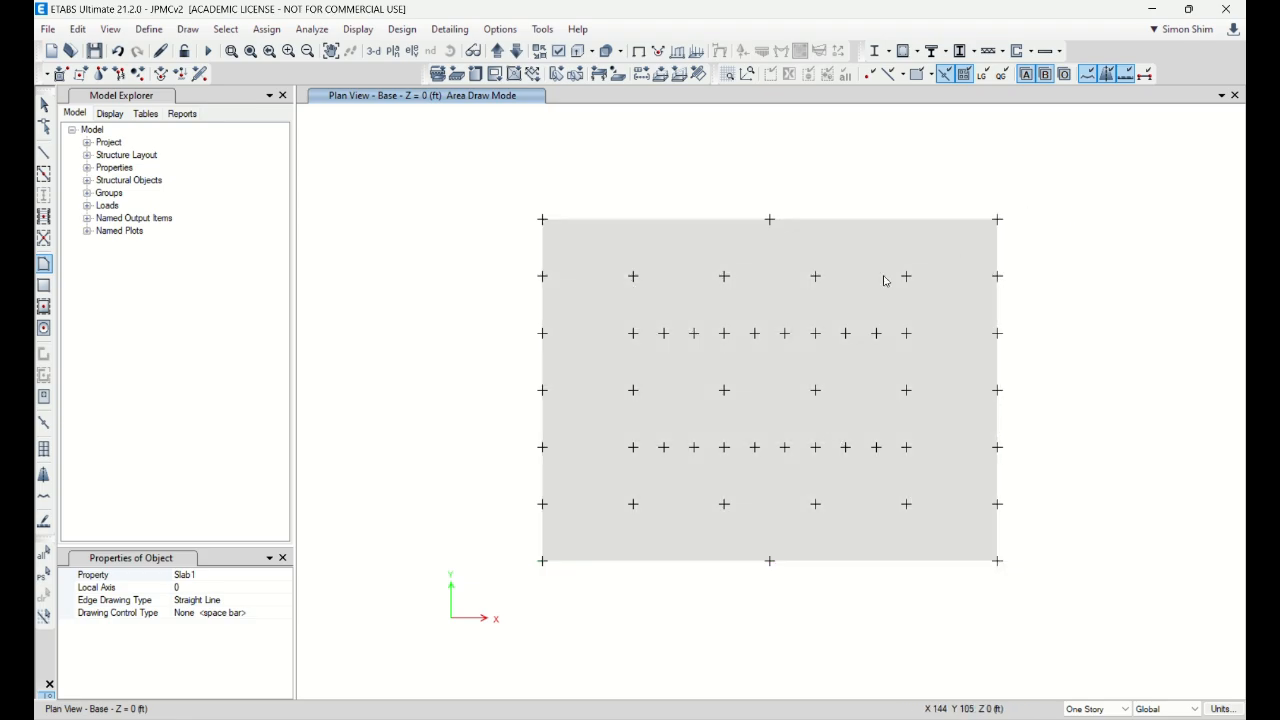
click(43, 104)
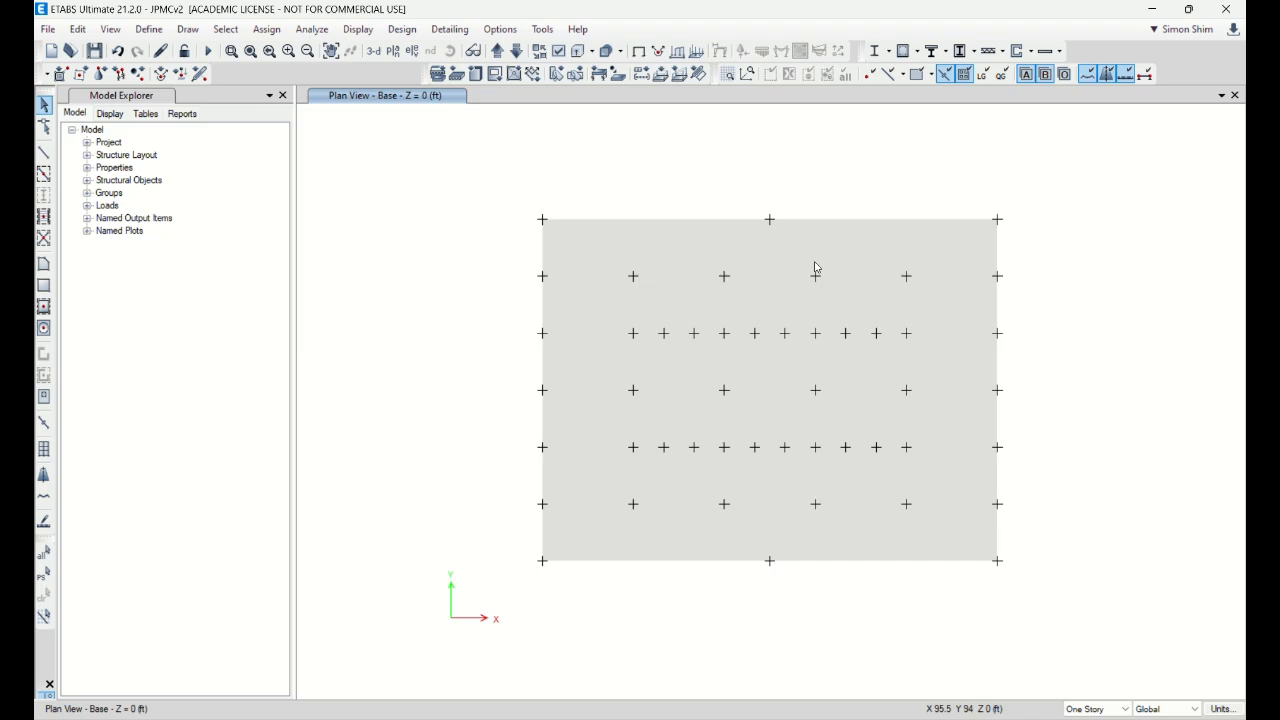
click(855, 243)
Step: Expand the selected base slab outward with a 60 in offset value
click(78, 32)
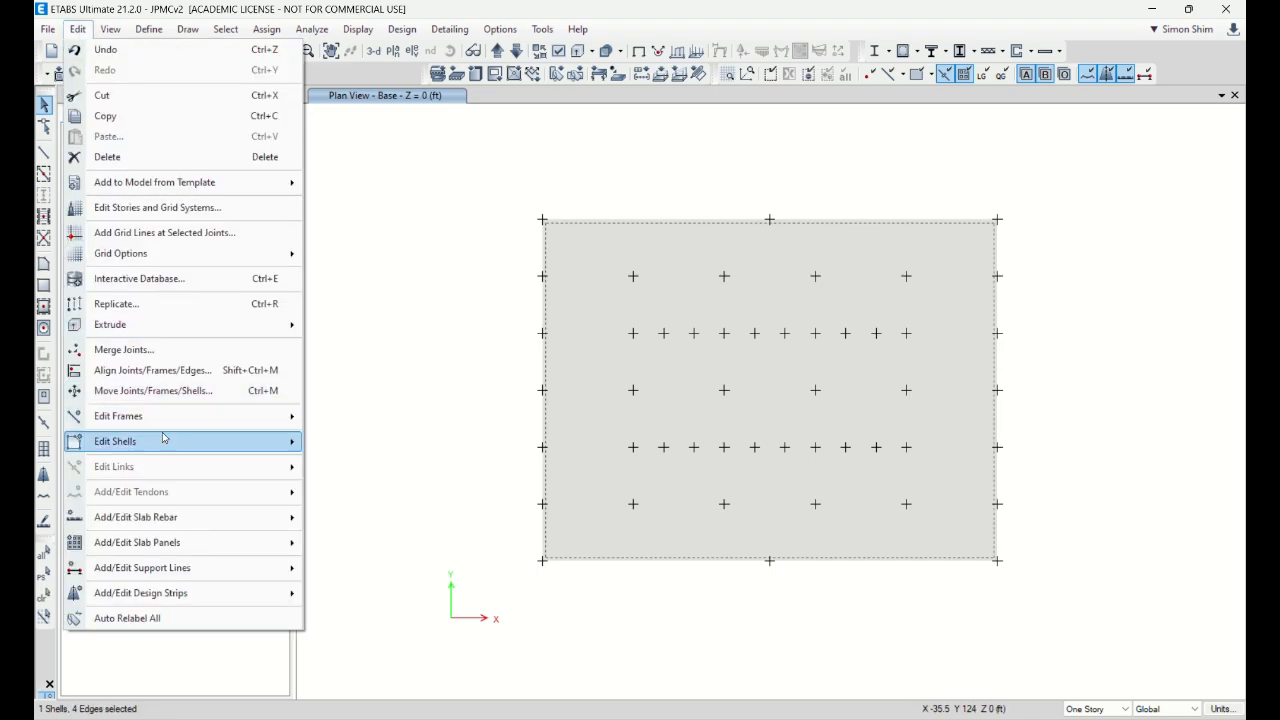
mouse_move(163, 438)
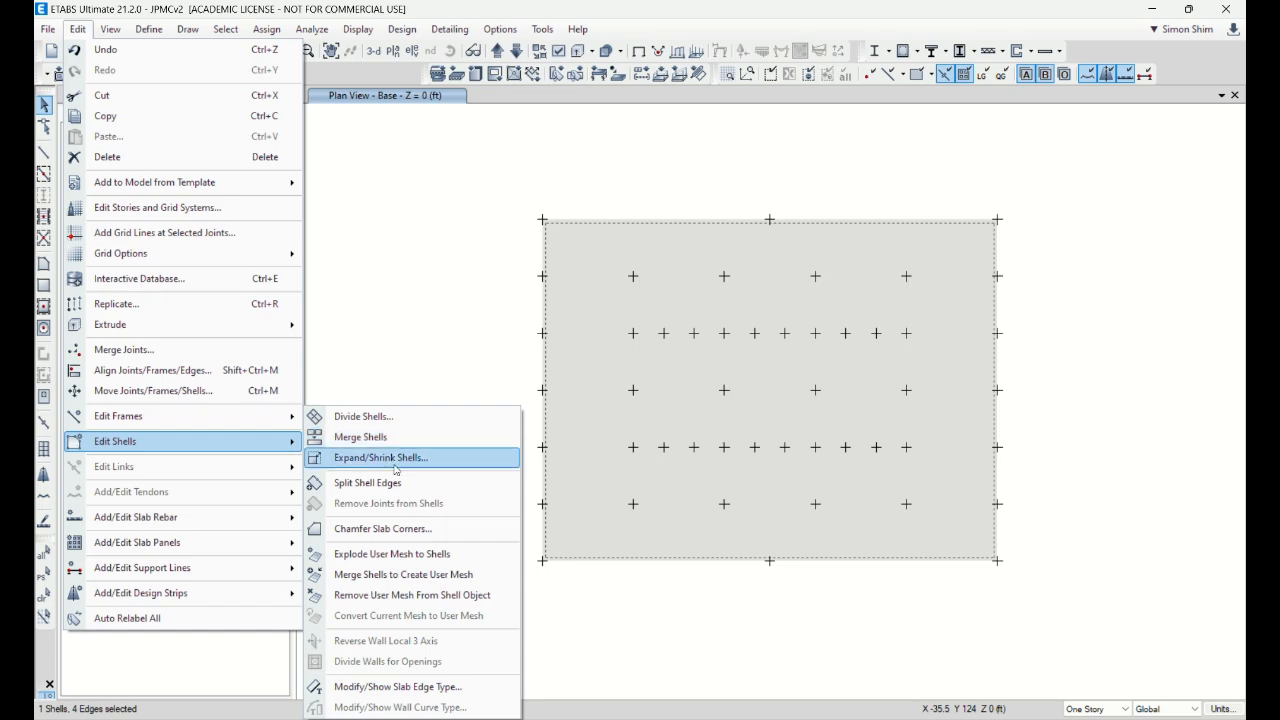
click(398, 457)
drag(676, 337, 474, 332)
double_click(440, 374)
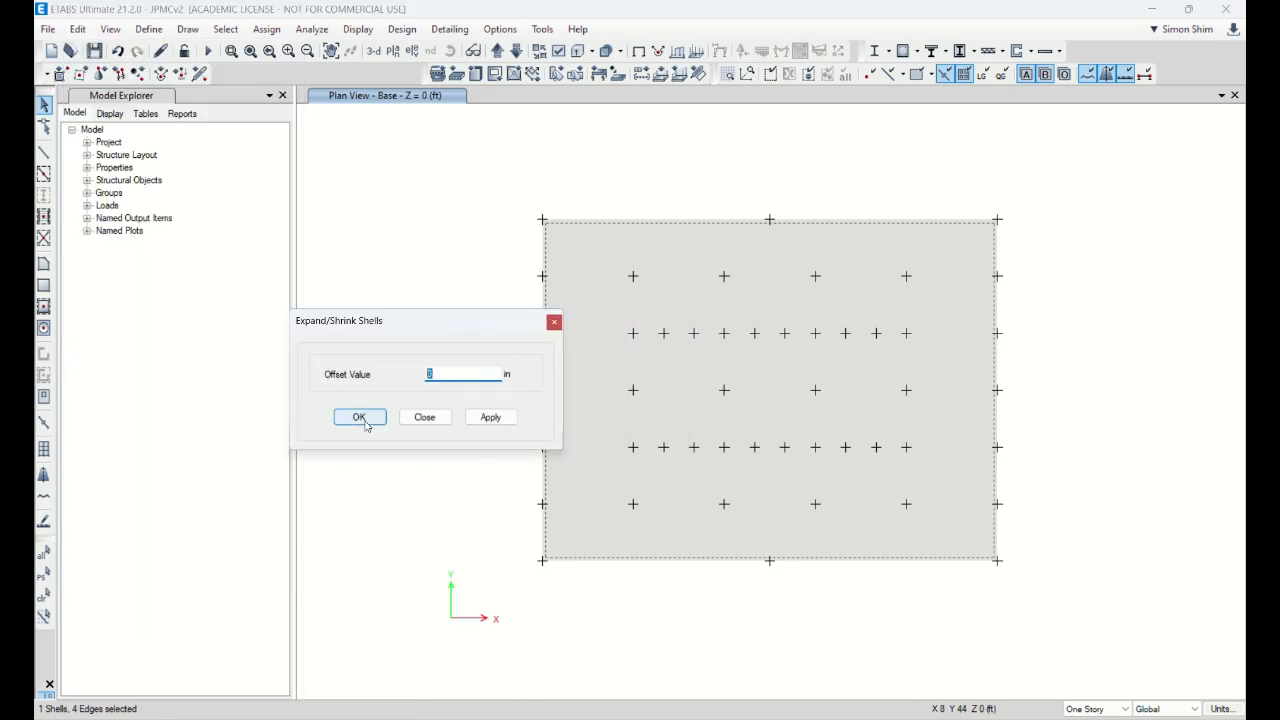
text(60)
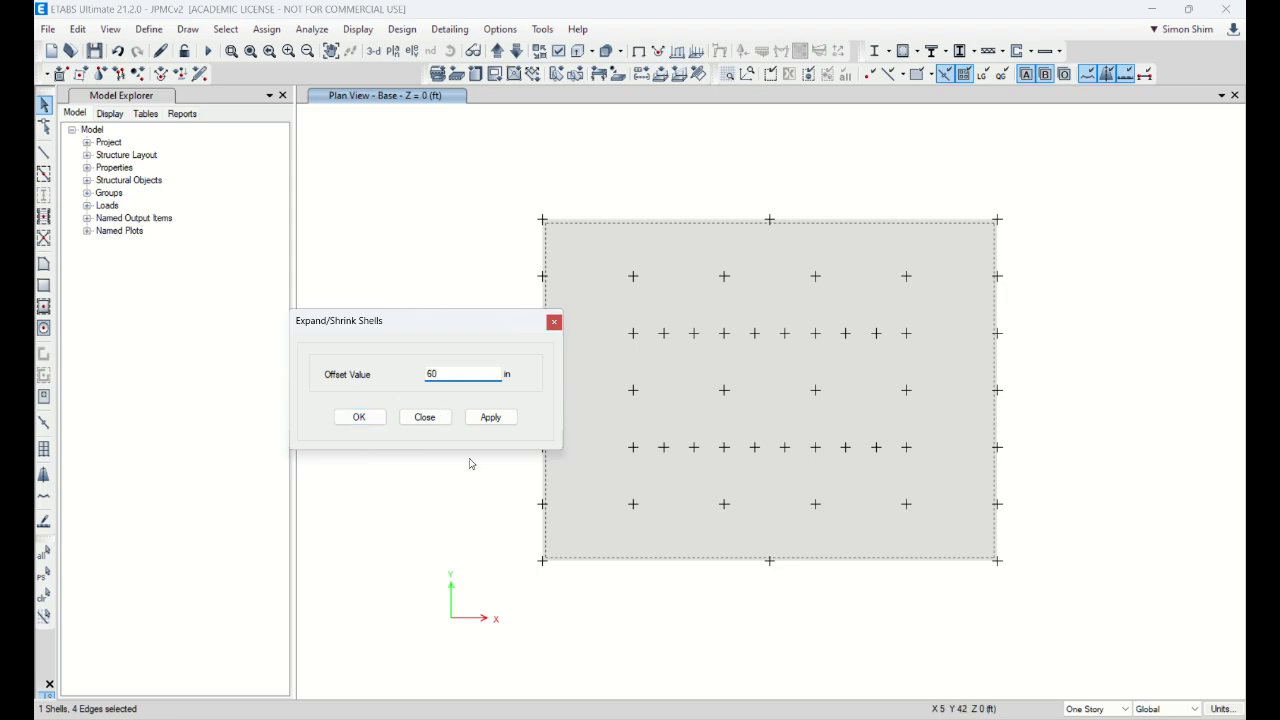
click(490, 417)
click(424, 417)
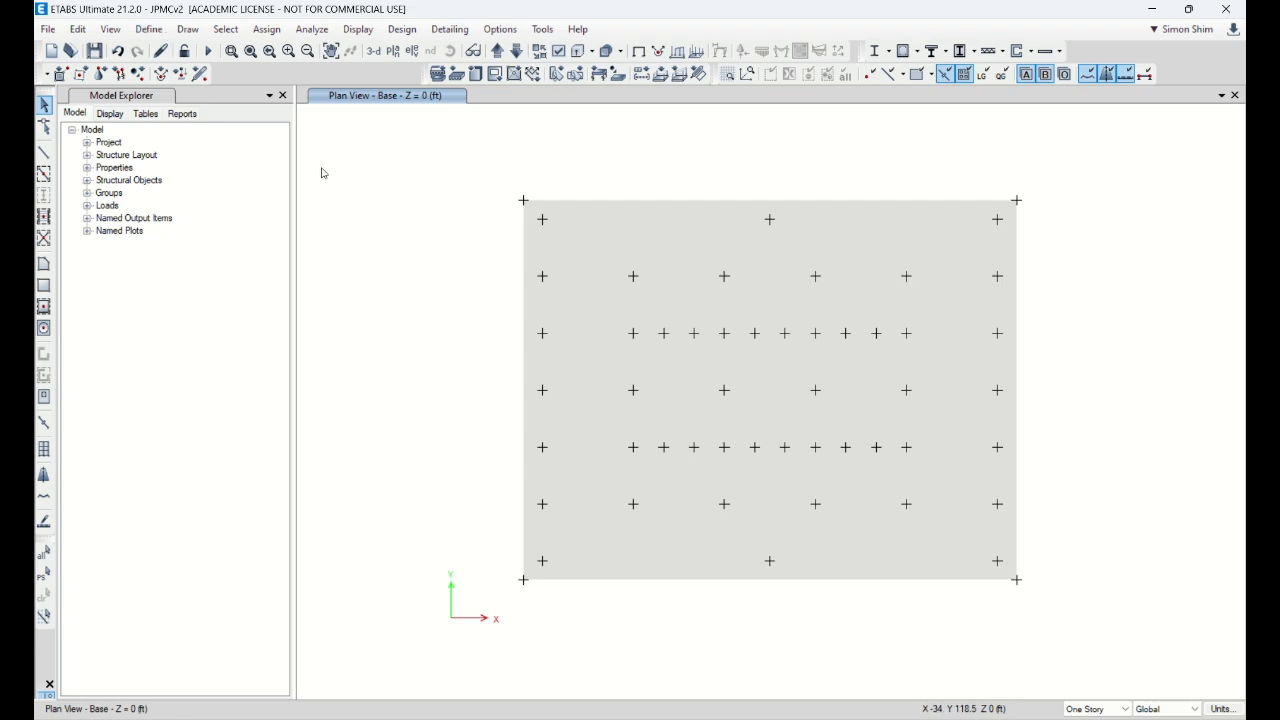
Step: Add a new slab section and start renaming it from Slab2 toward 9MatC6
click(149, 30)
mouse_move(188, 82)
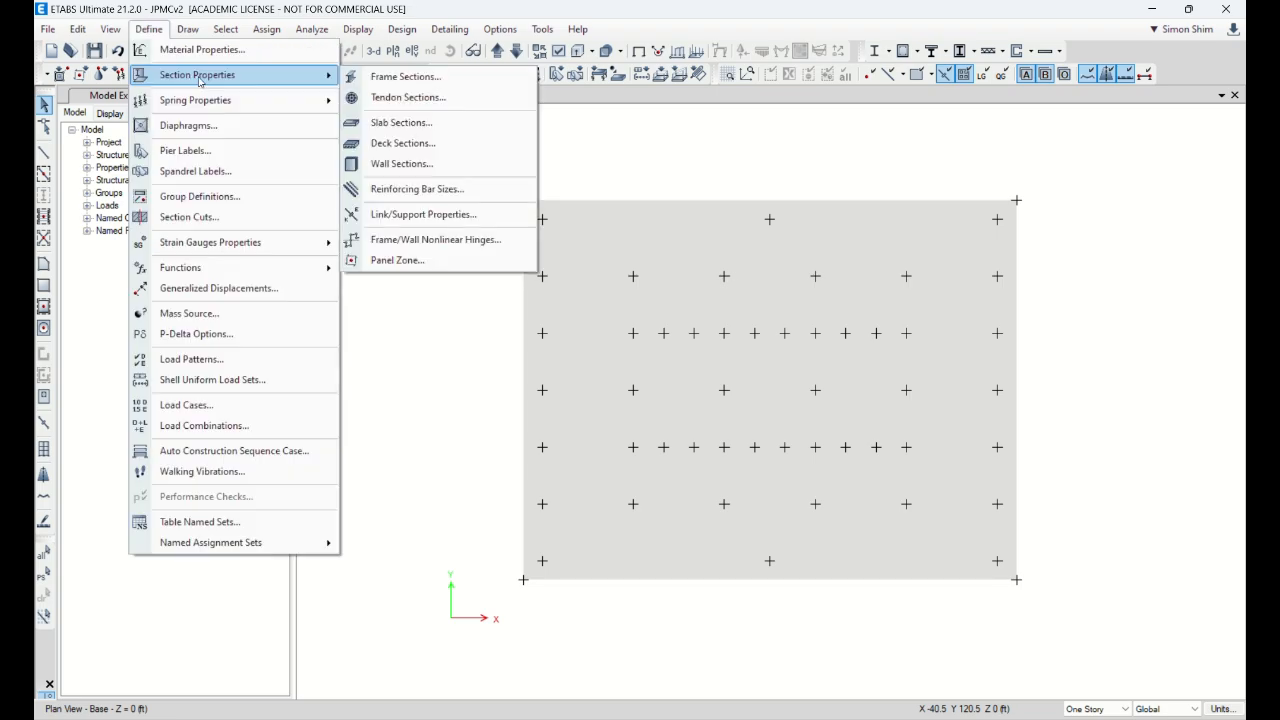
click(438, 126)
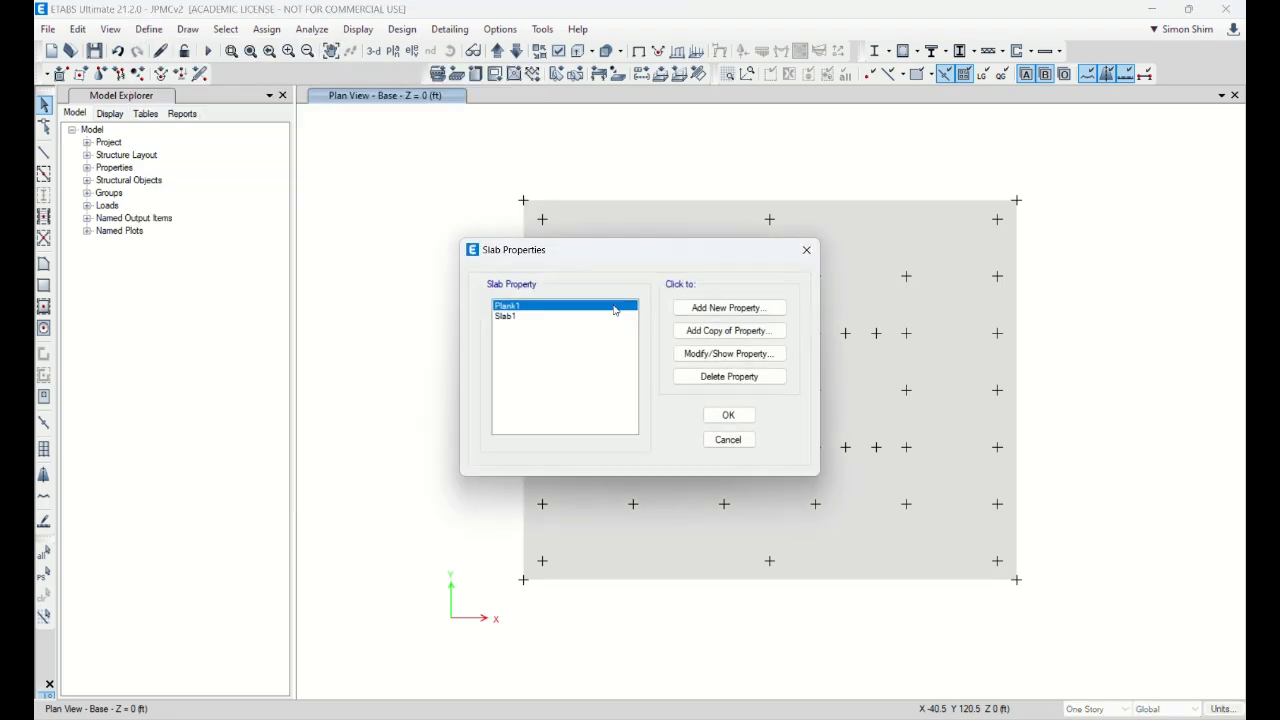
click(733, 310)
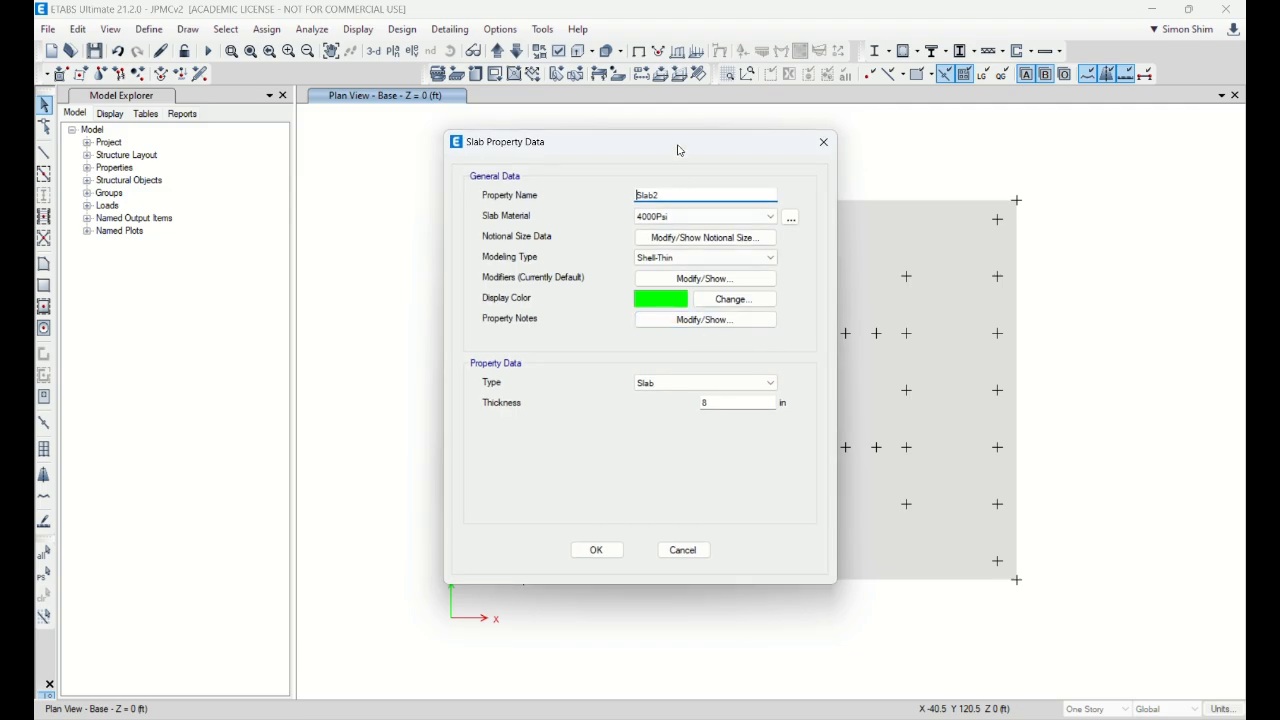
drag(679, 149, 513, 176)
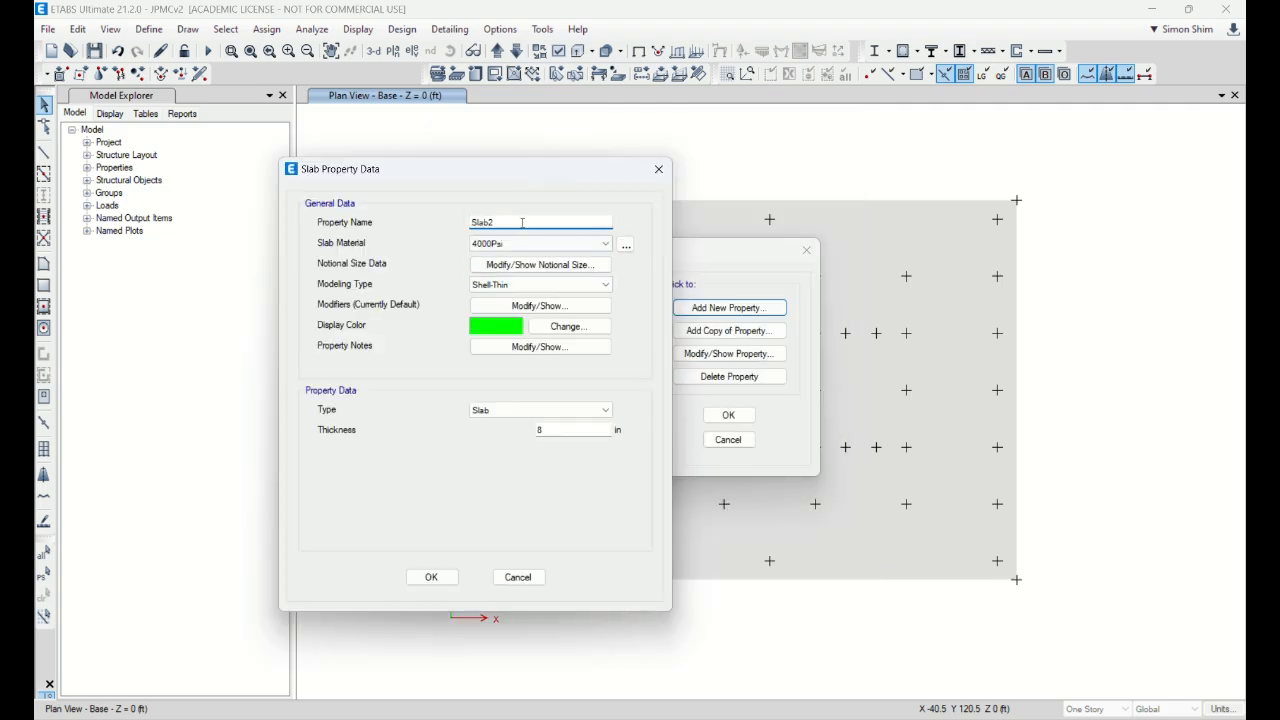
drag(515, 222, 388, 226)
text(Mat)
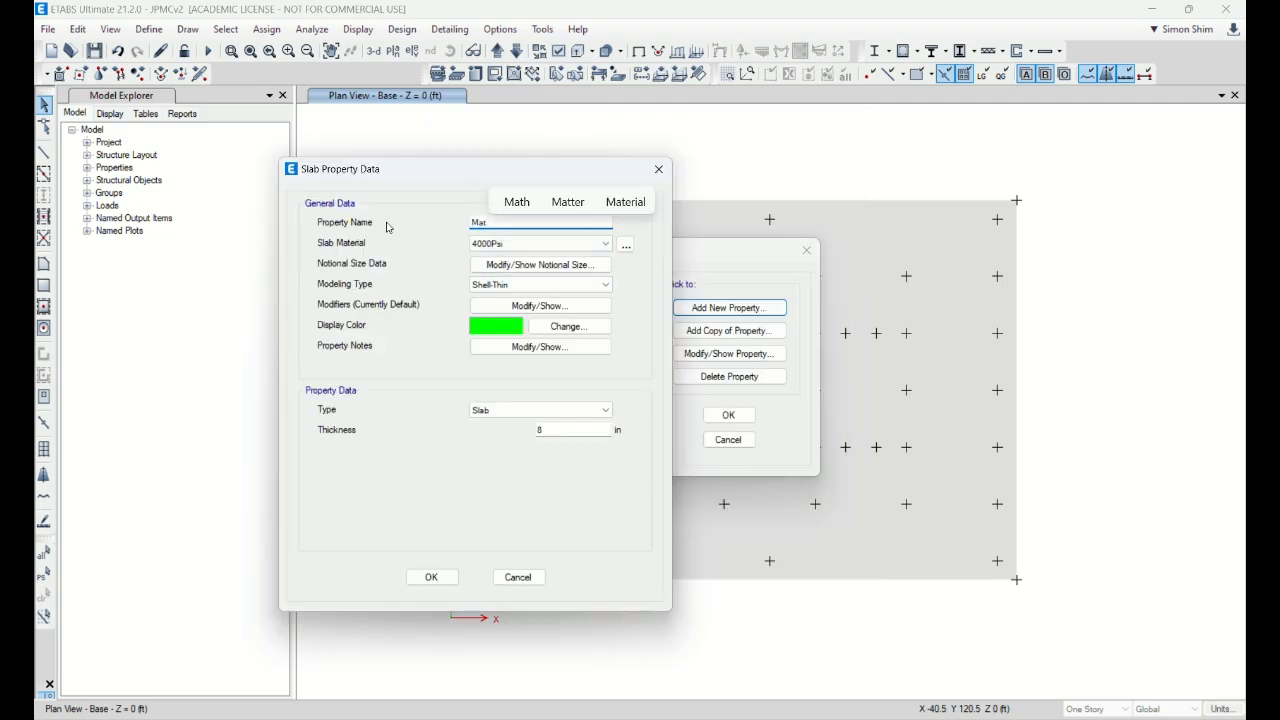
key(Left)
key(Left)
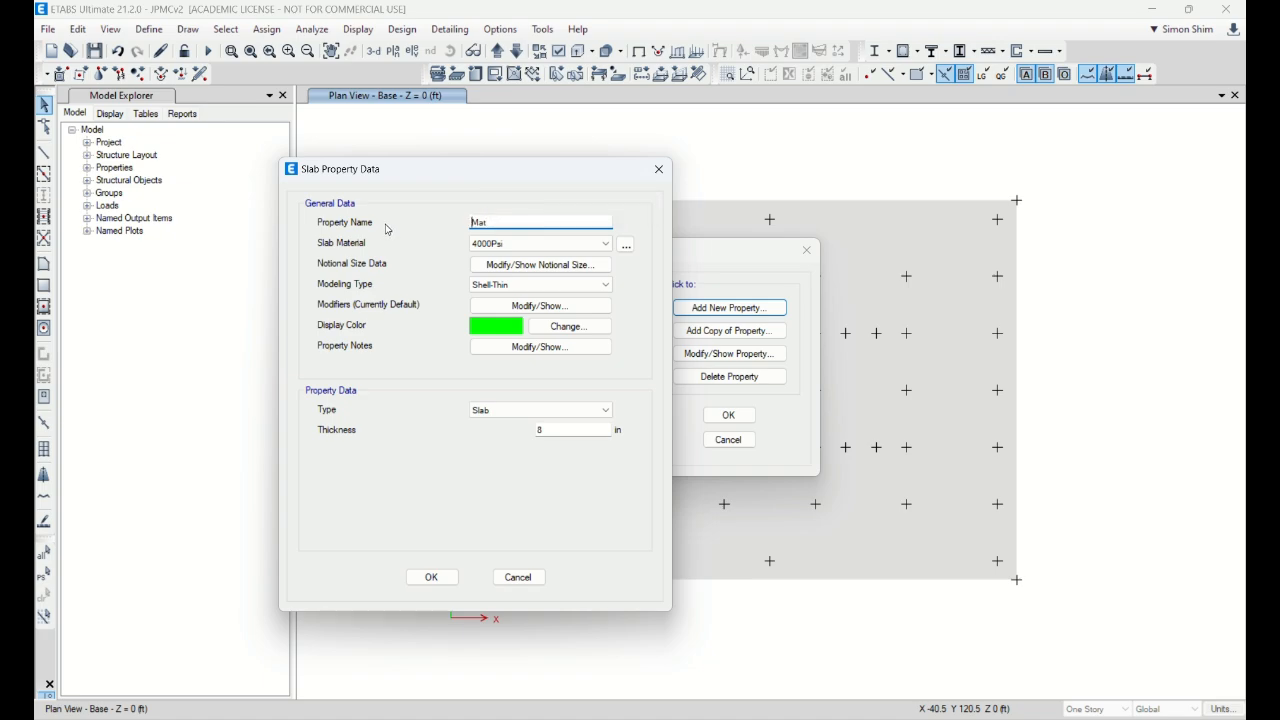
text(9ft)
Step: Set thickness 9*12 (108 in), type Mat, material 6000psi, finish the name 9MatC6, and save
double_click(544, 430)
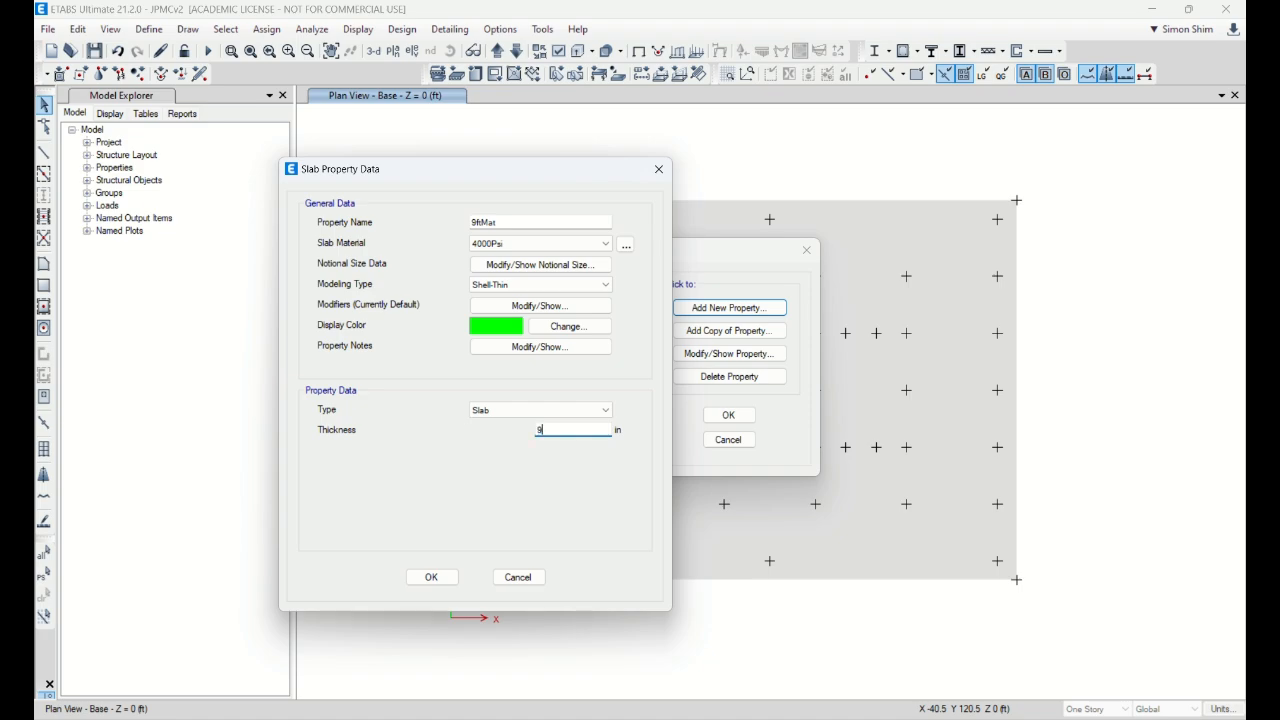
key(Return)
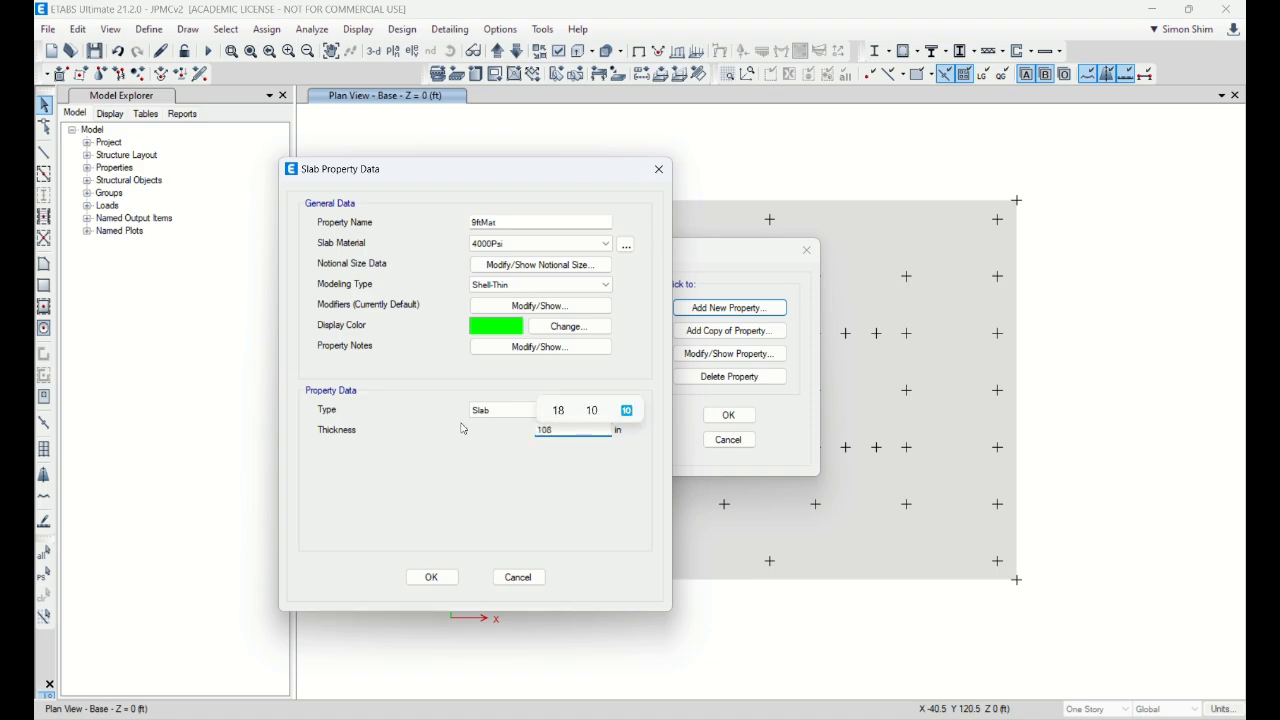
click(515, 410)
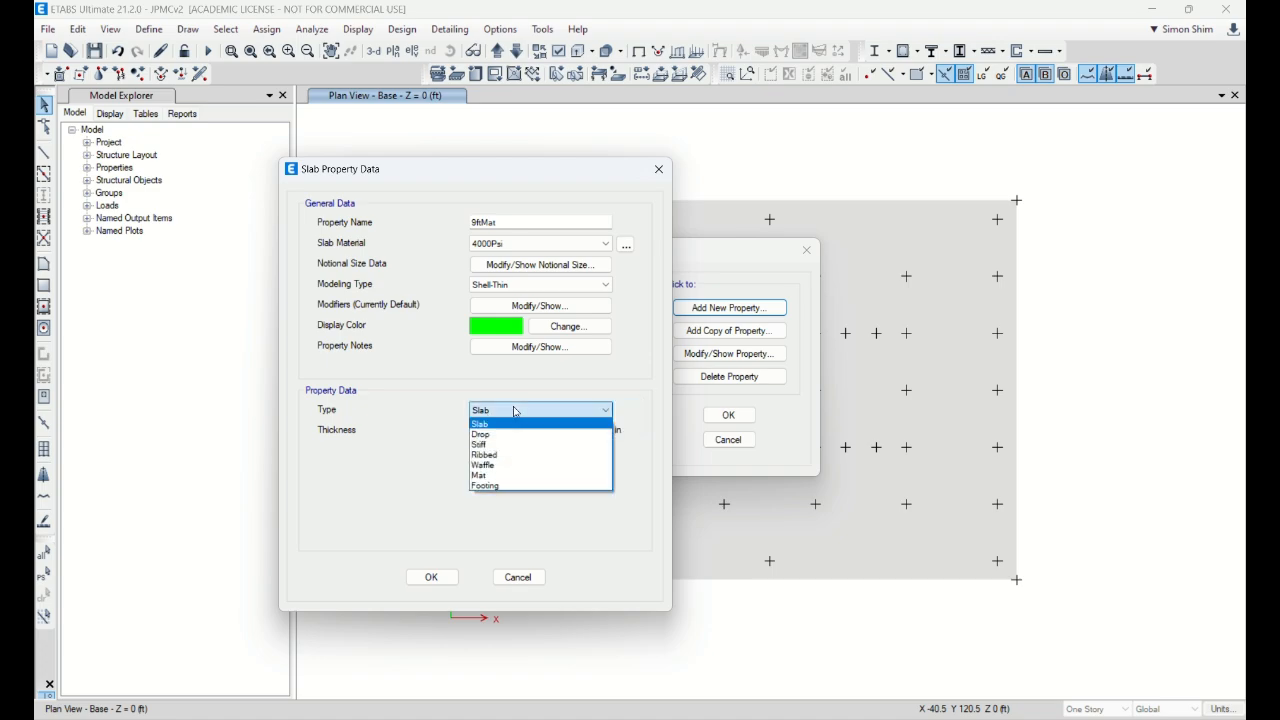
click(490, 477)
click(501, 244)
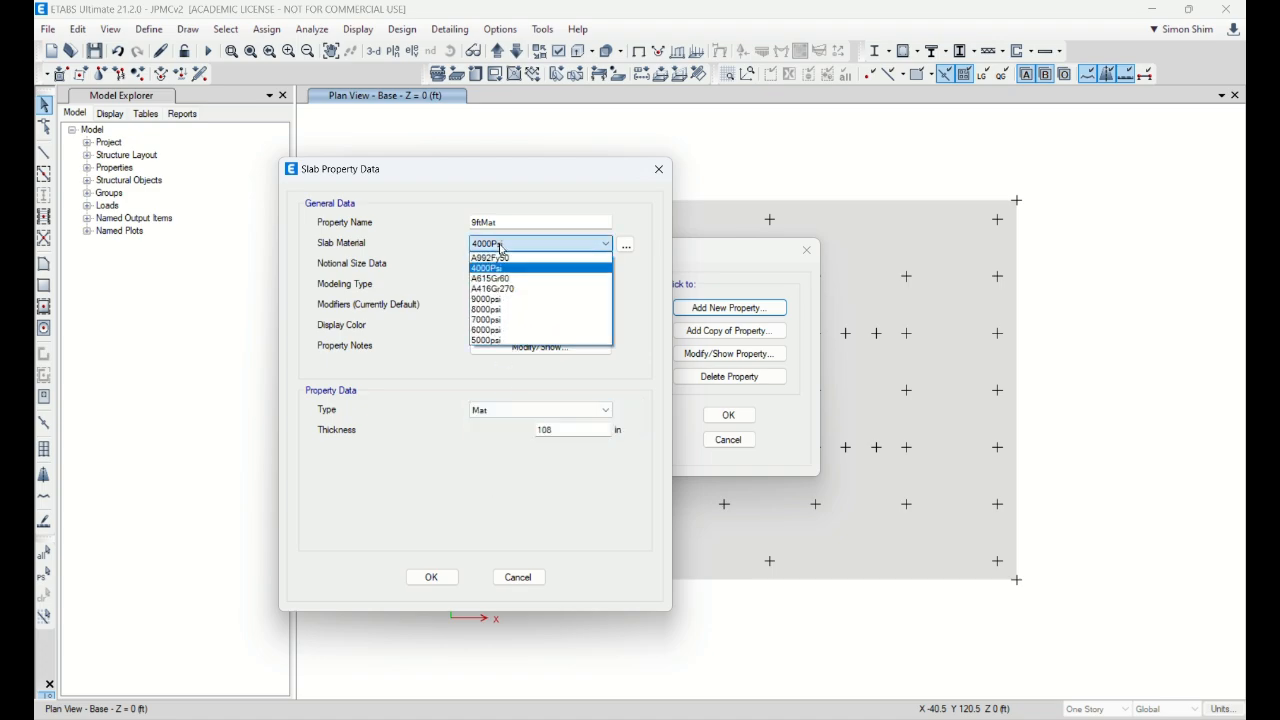
click(504, 333)
click(520, 221)
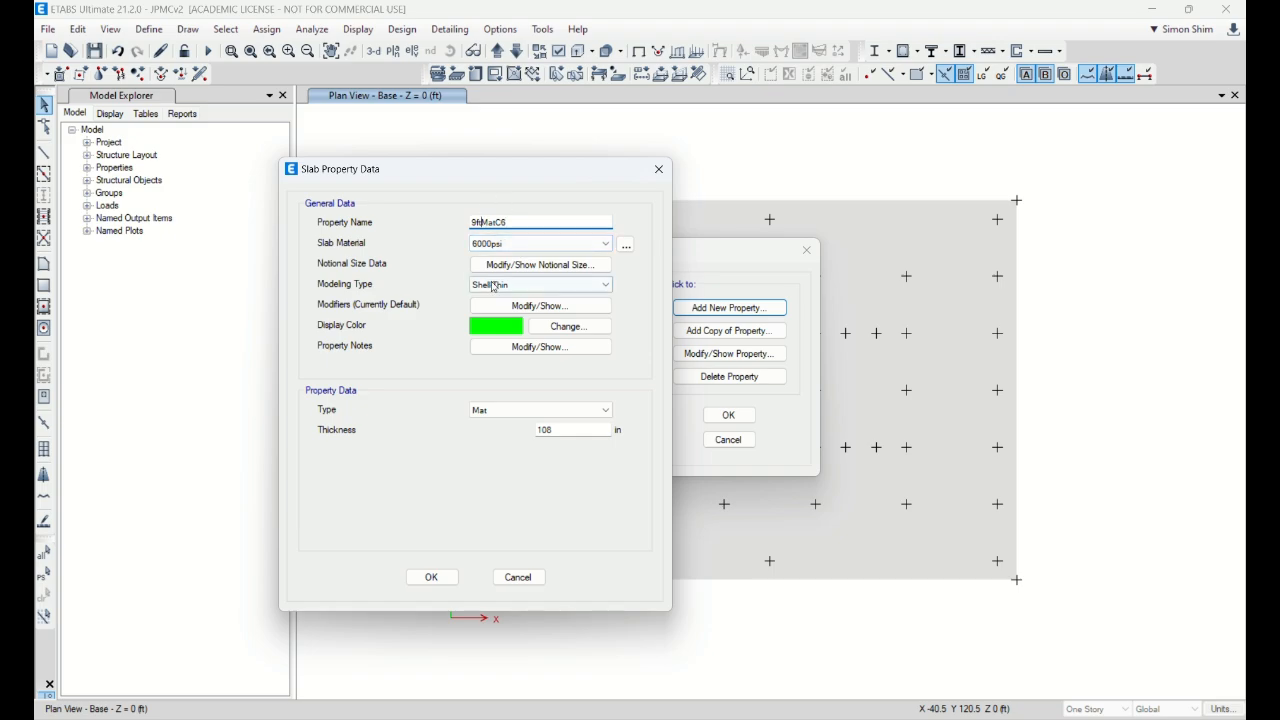
key(BackSpace)
key(BackSpace)
click(434, 578)
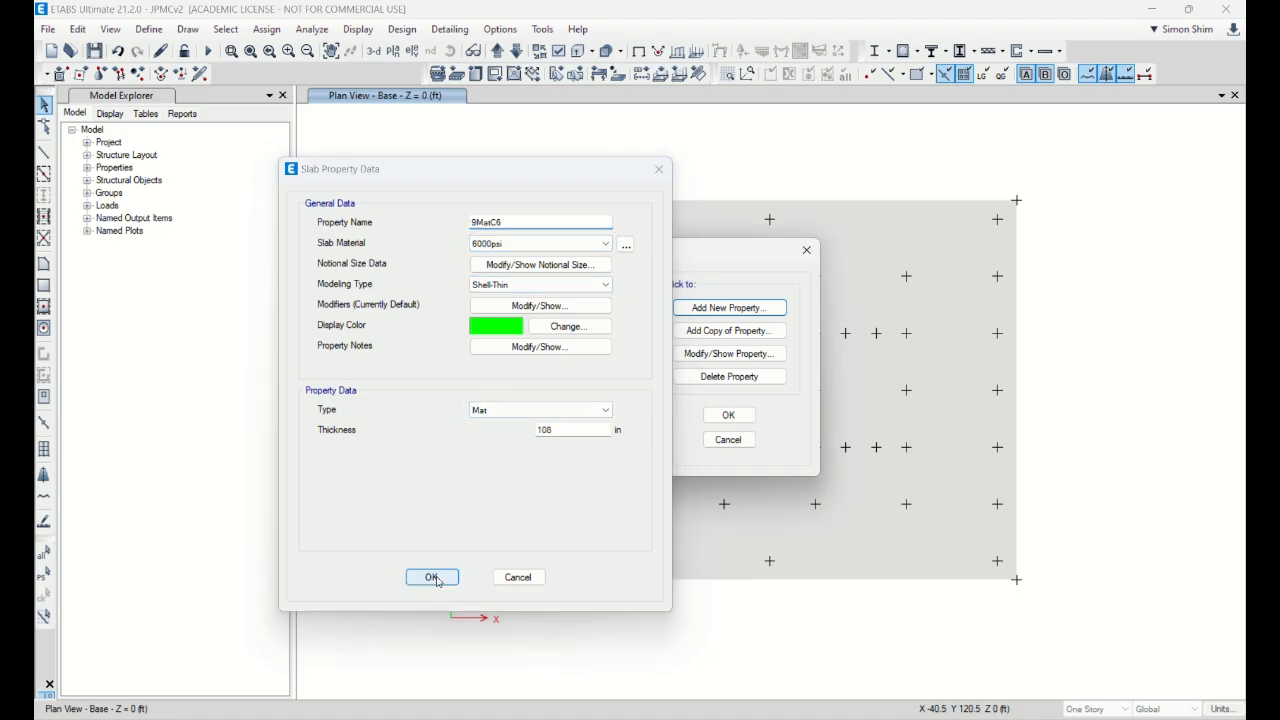
click(719, 418)
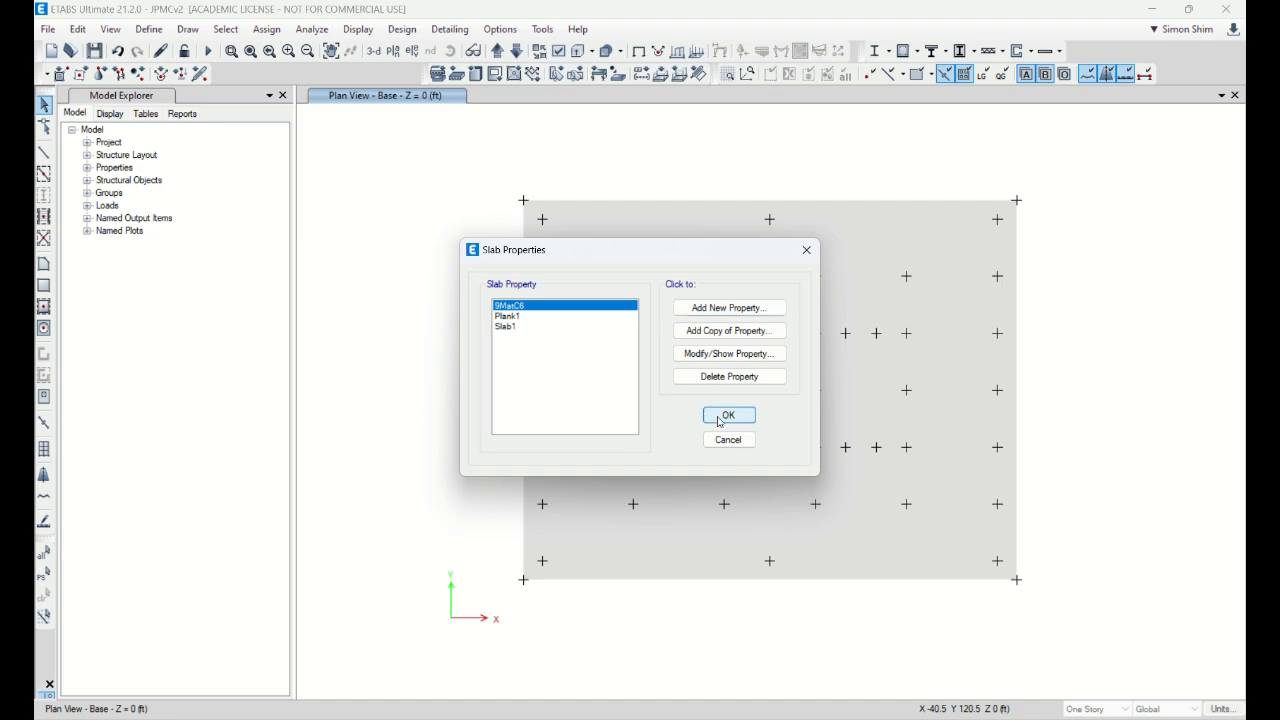
Step: Assign the 9MatC6 slab section to the base slab
click(626, 237)
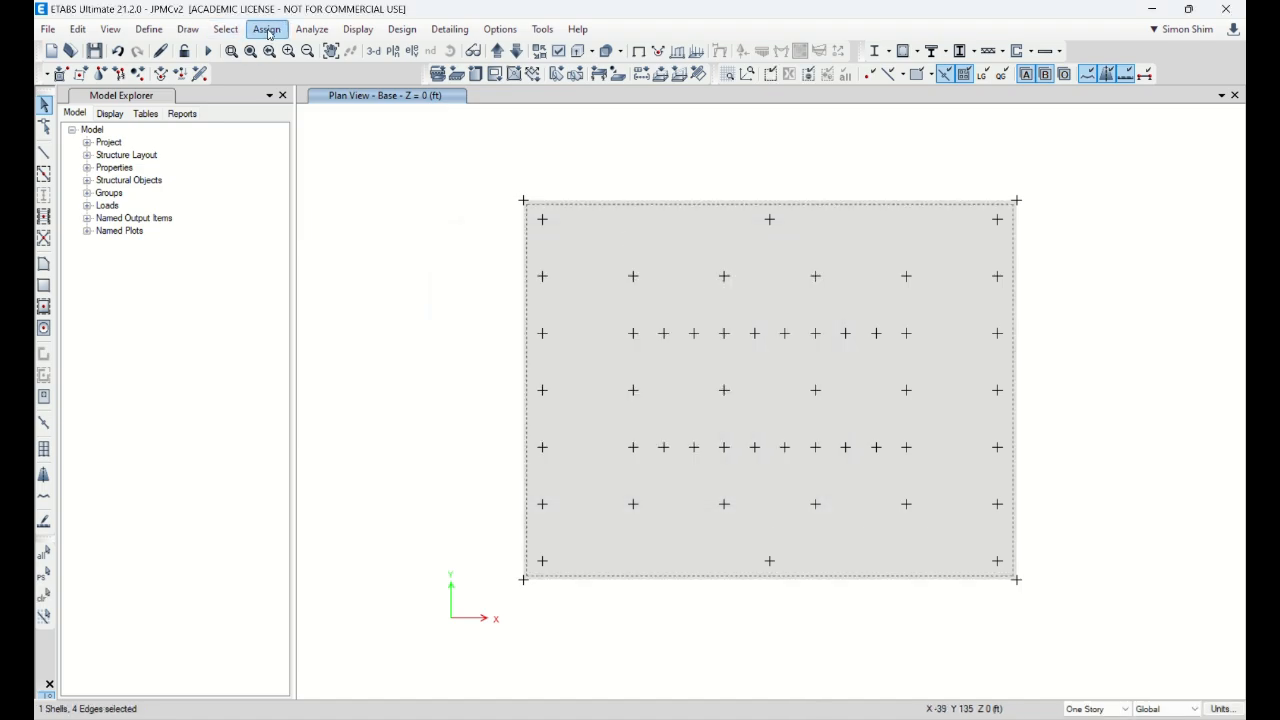
click(267, 29)
mouse_move(316, 94)
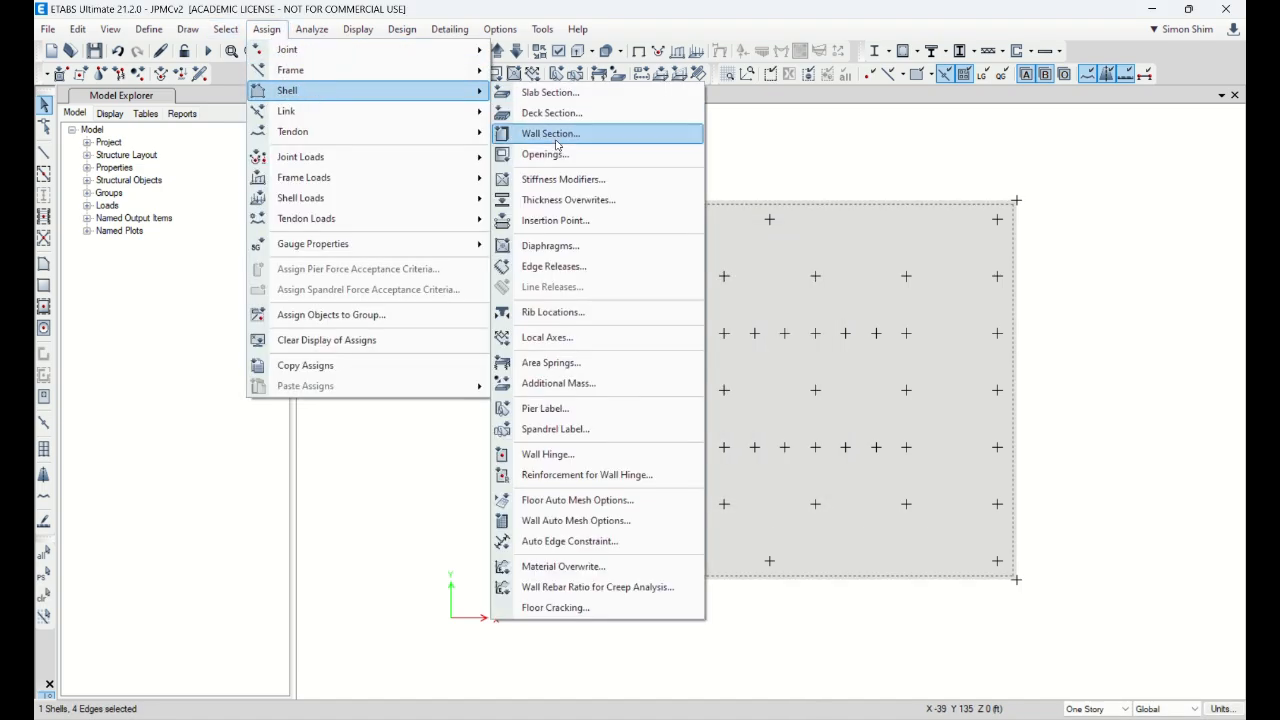
click(550, 93)
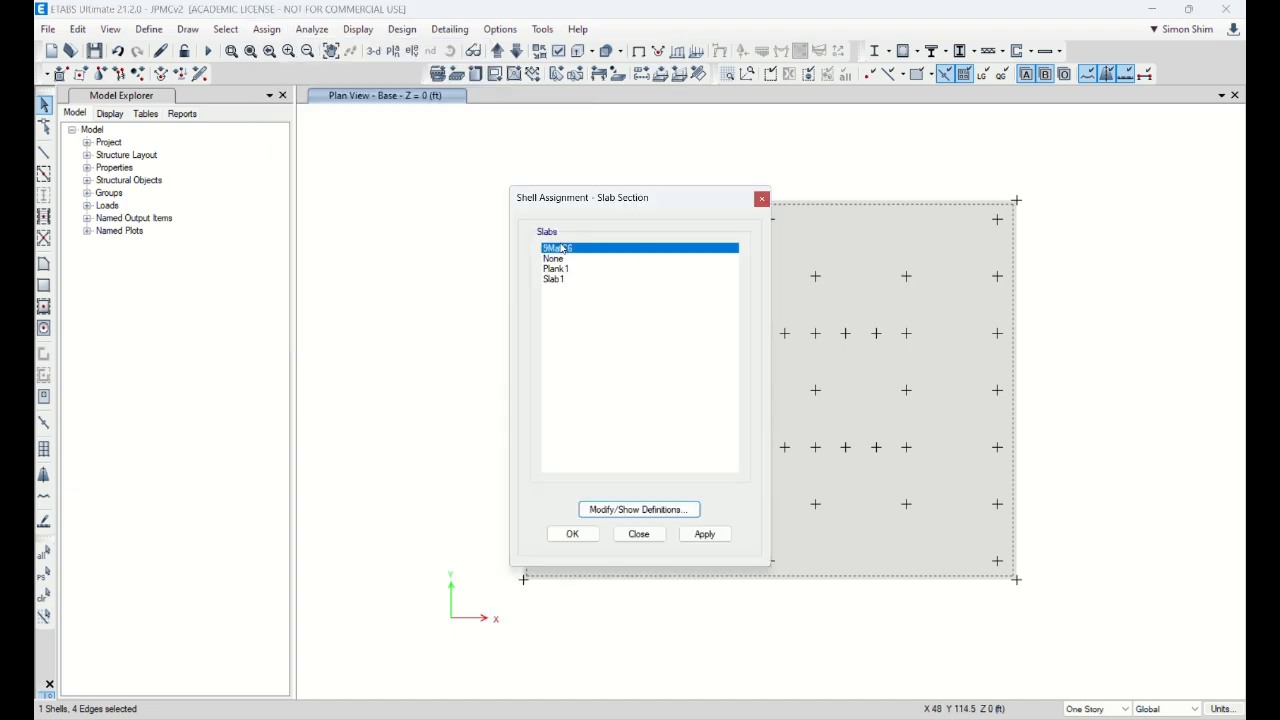
click(705, 534)
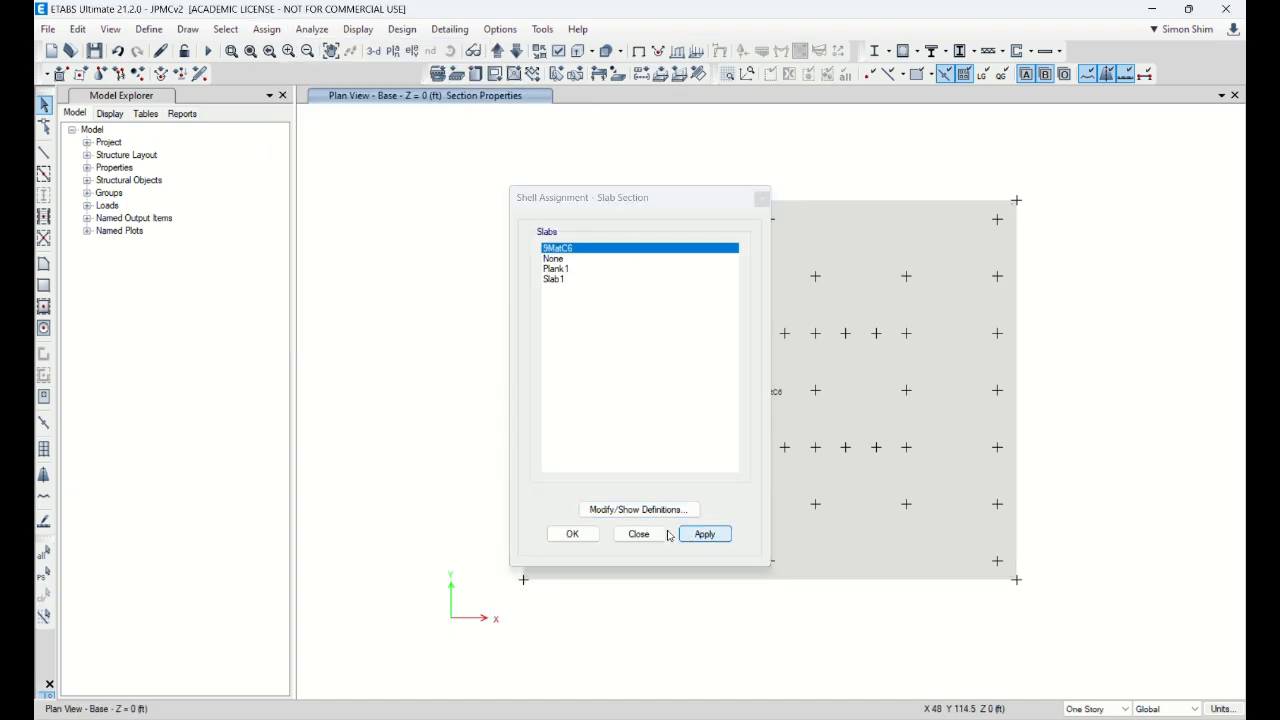
click(592, 535)
Step: Check the base slab's assignments to confirm its section is 9MatC6
right_click(608, 223)
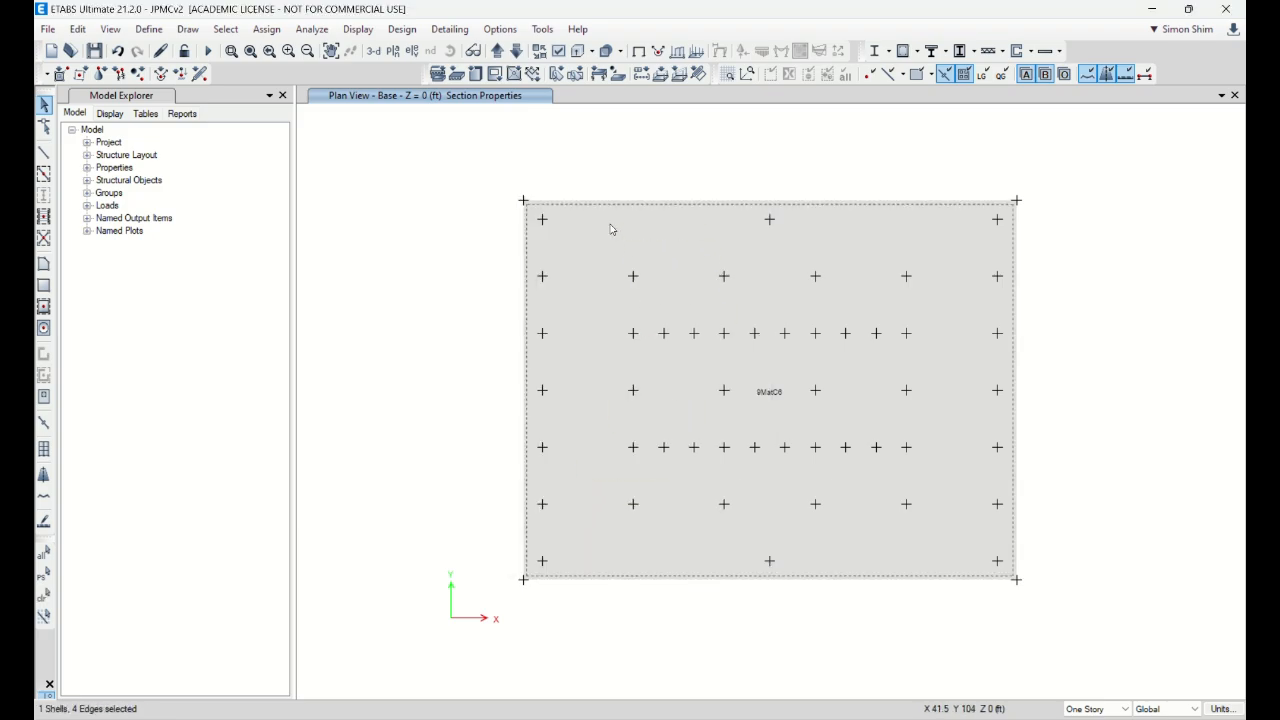
click(606, 224)
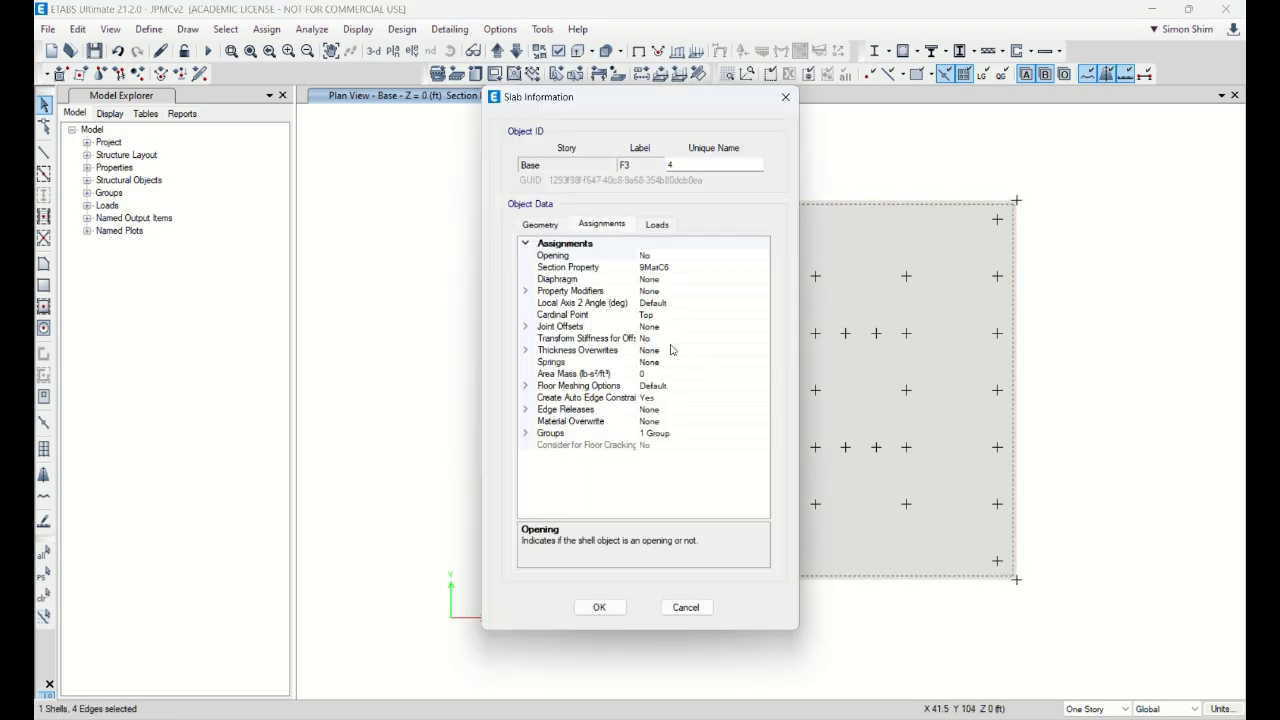
click(687, 608)
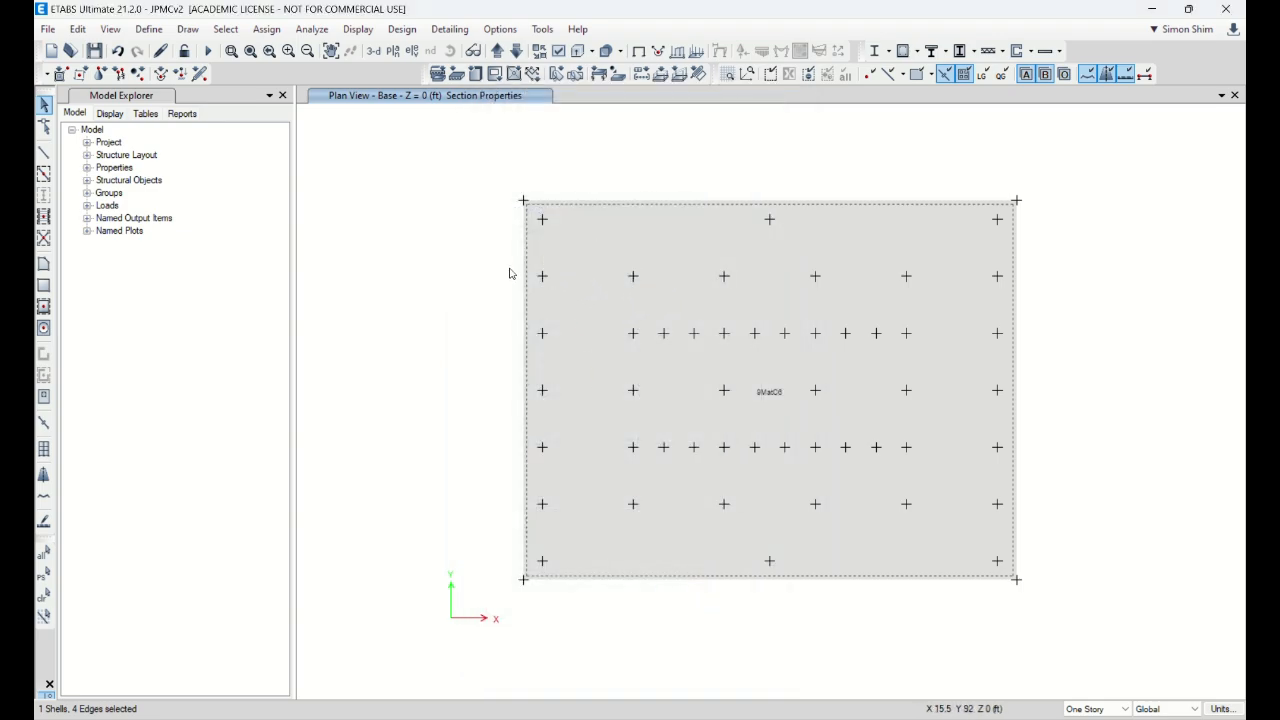
Step: Switch to a 3-D view and rotate and zoom toward the tower's base slab
click(381, 59)
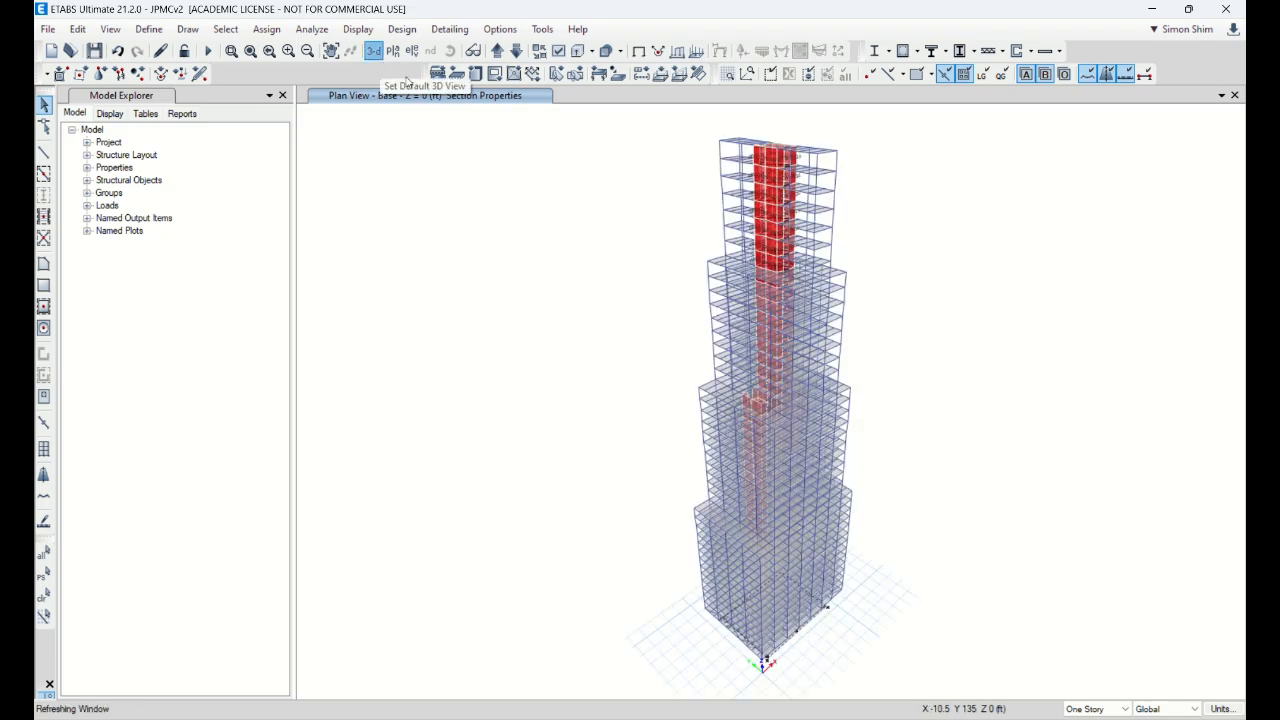
click(450, 51)
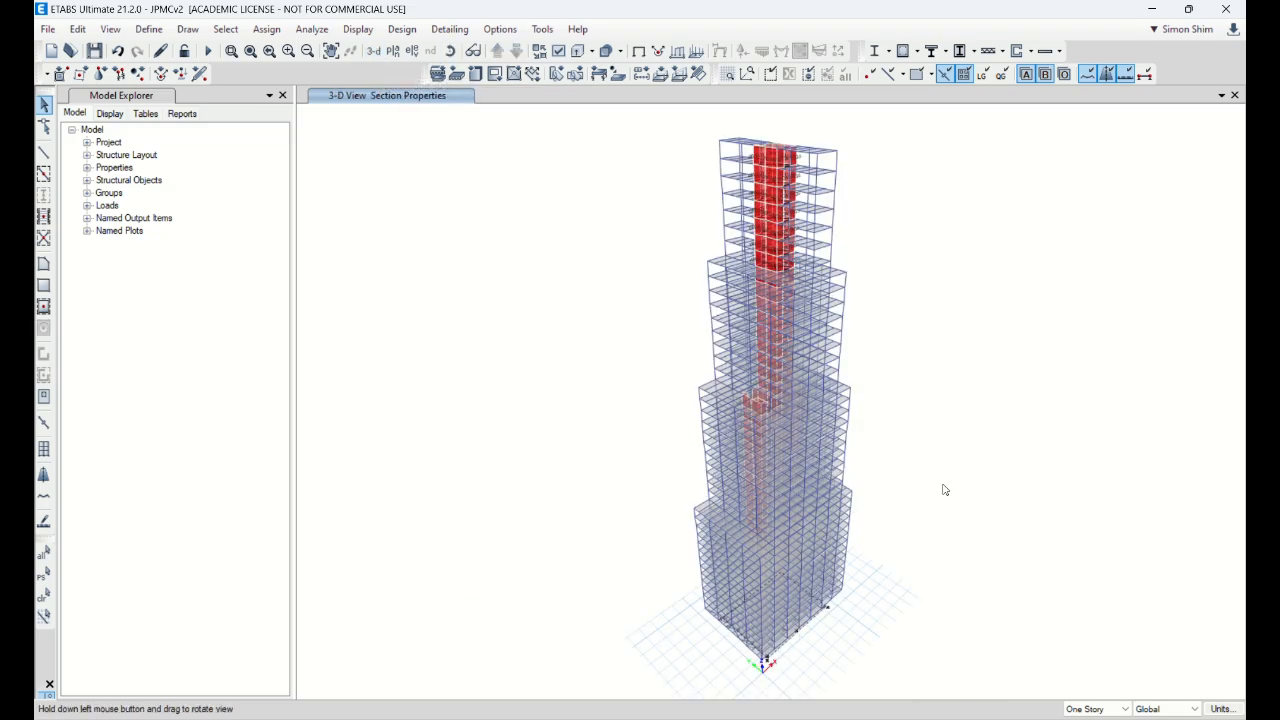
drag(943, 486, 632, 452)
scroll(610, 425, up, 5)
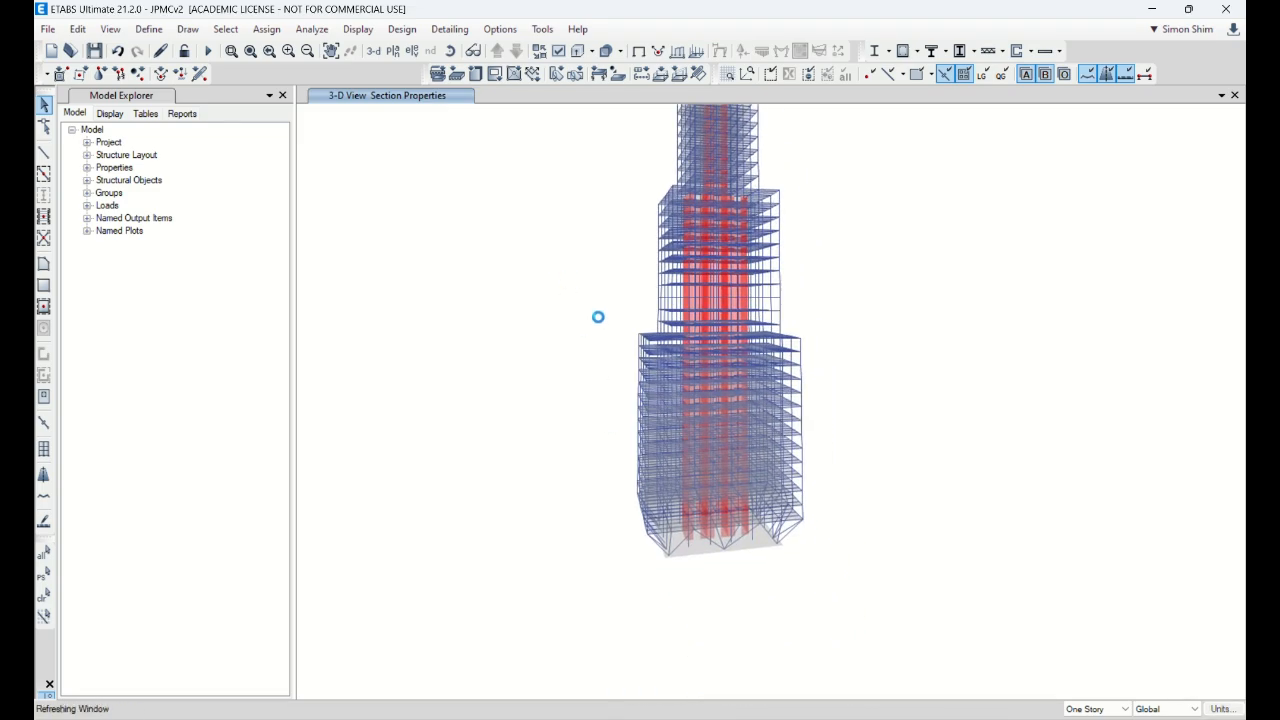
scroll(740, 565, up, 5)
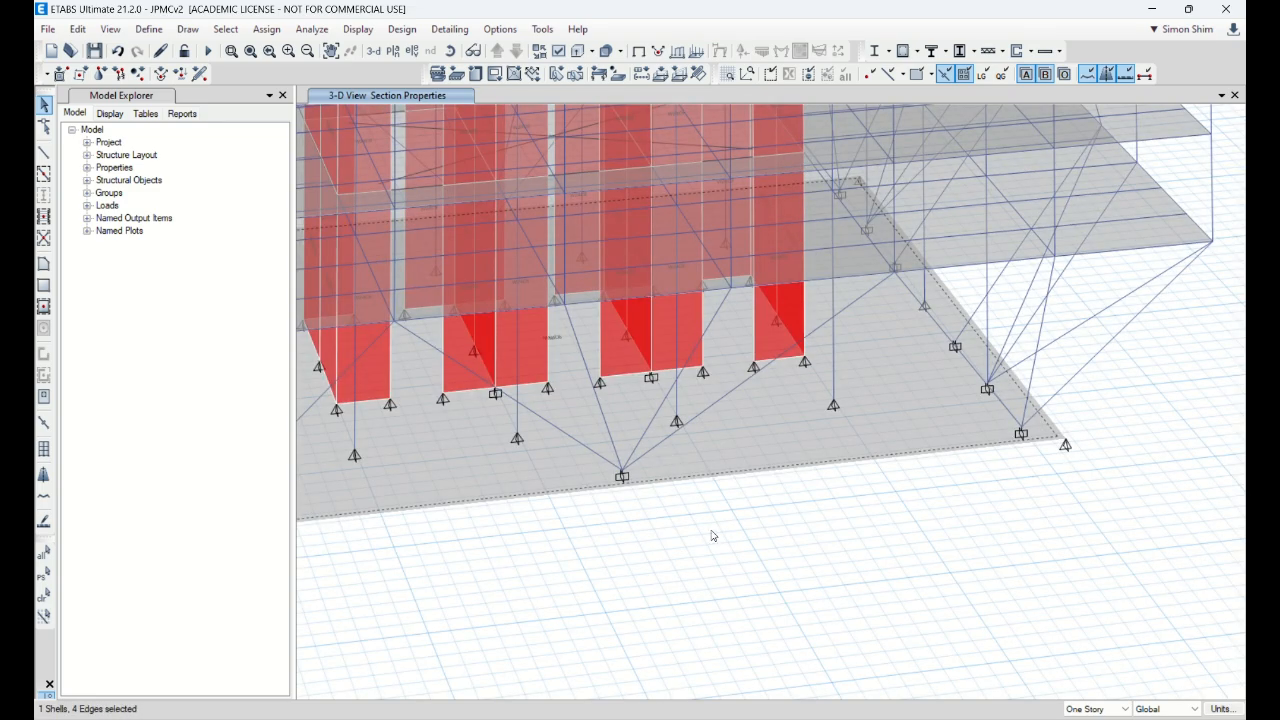
middle_drag(711, 531, 812, 531)
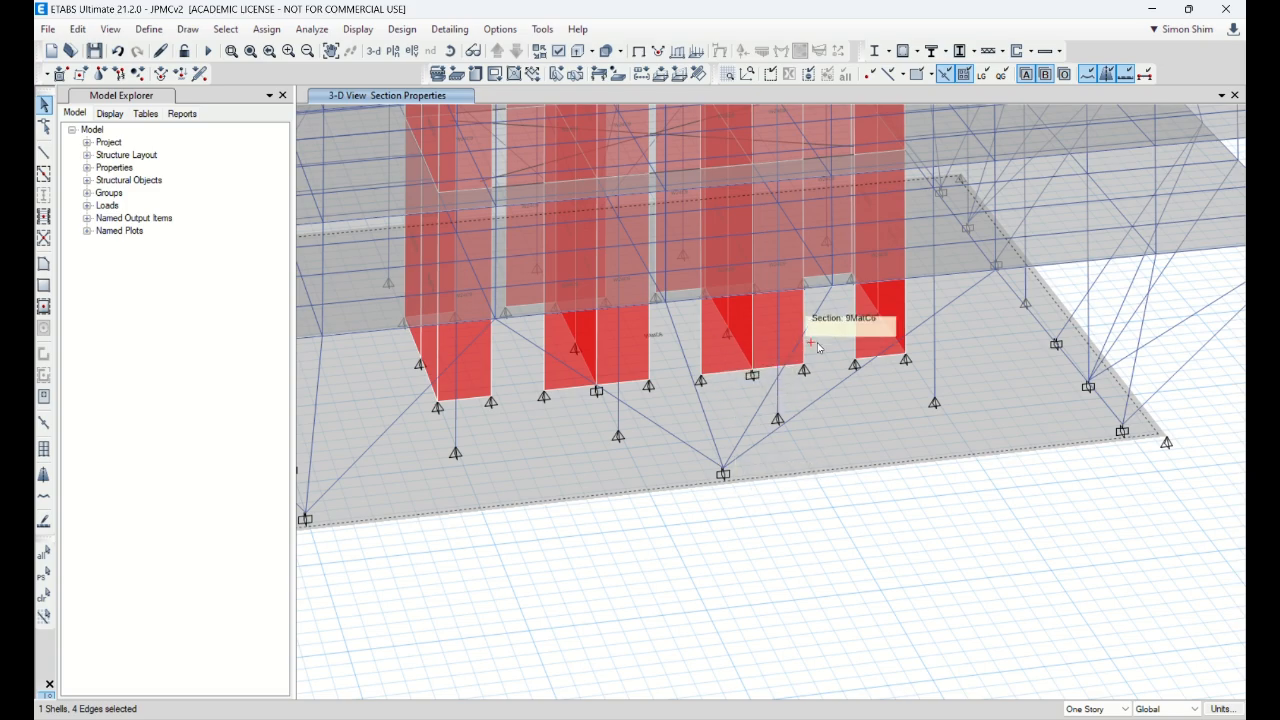
scroll(780, 489, down, 5)
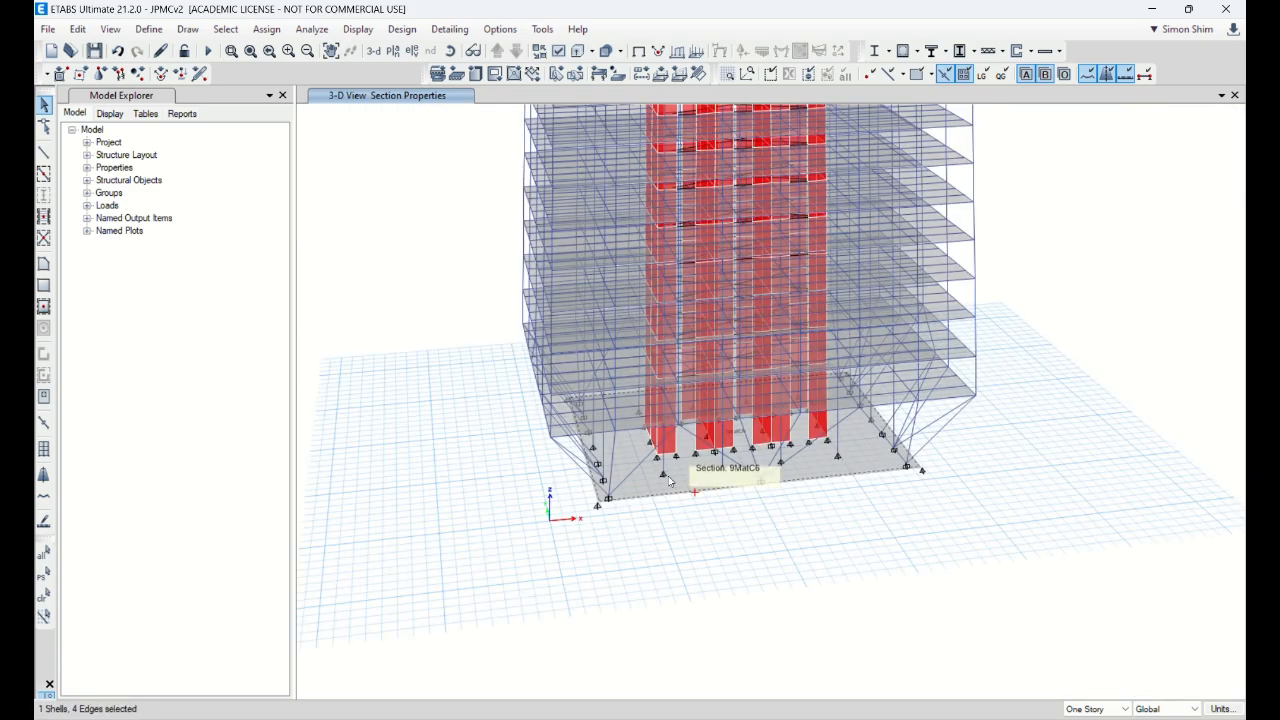
Step: Set the 3-D view to xz with aperture 0 and window-select all base joints
click(110, 29)
click(135, 46)
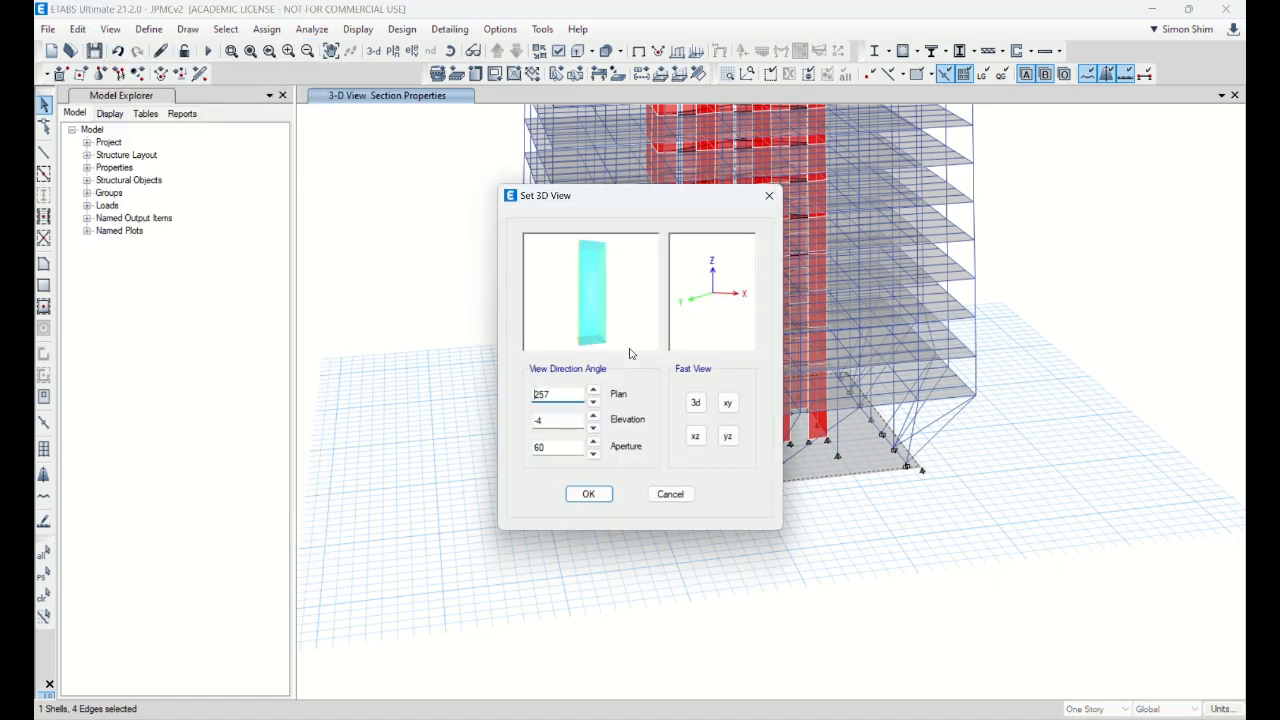
click(695, 436)
drag(572, 447, 479, 446)
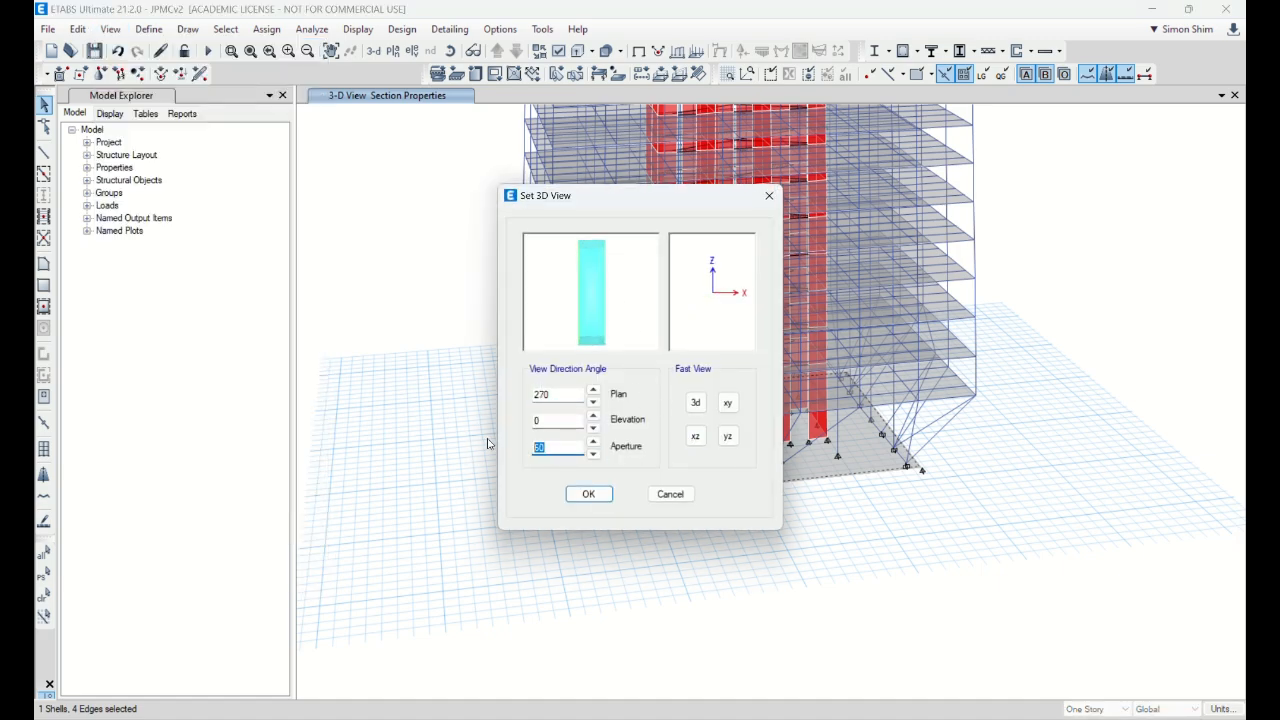
text(0)
key(Return)
middle_drag(636, 562, 593, 472)
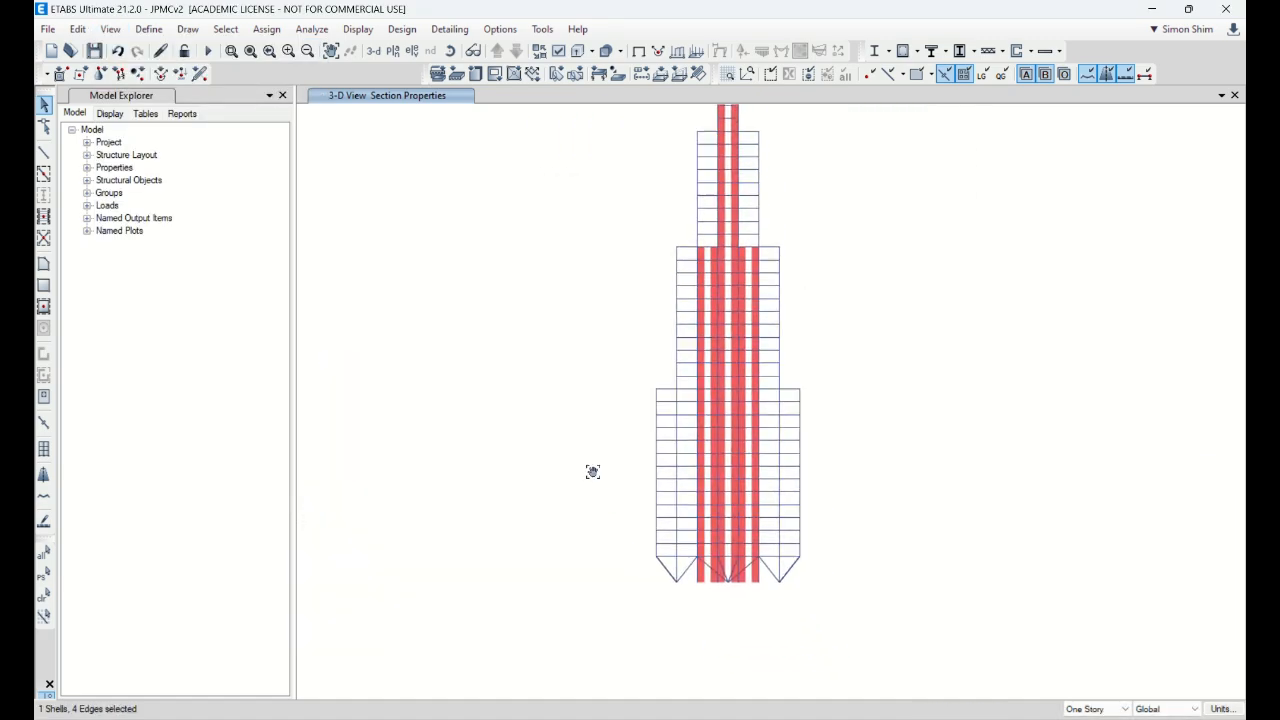
scroll(709, 597, up, 3)
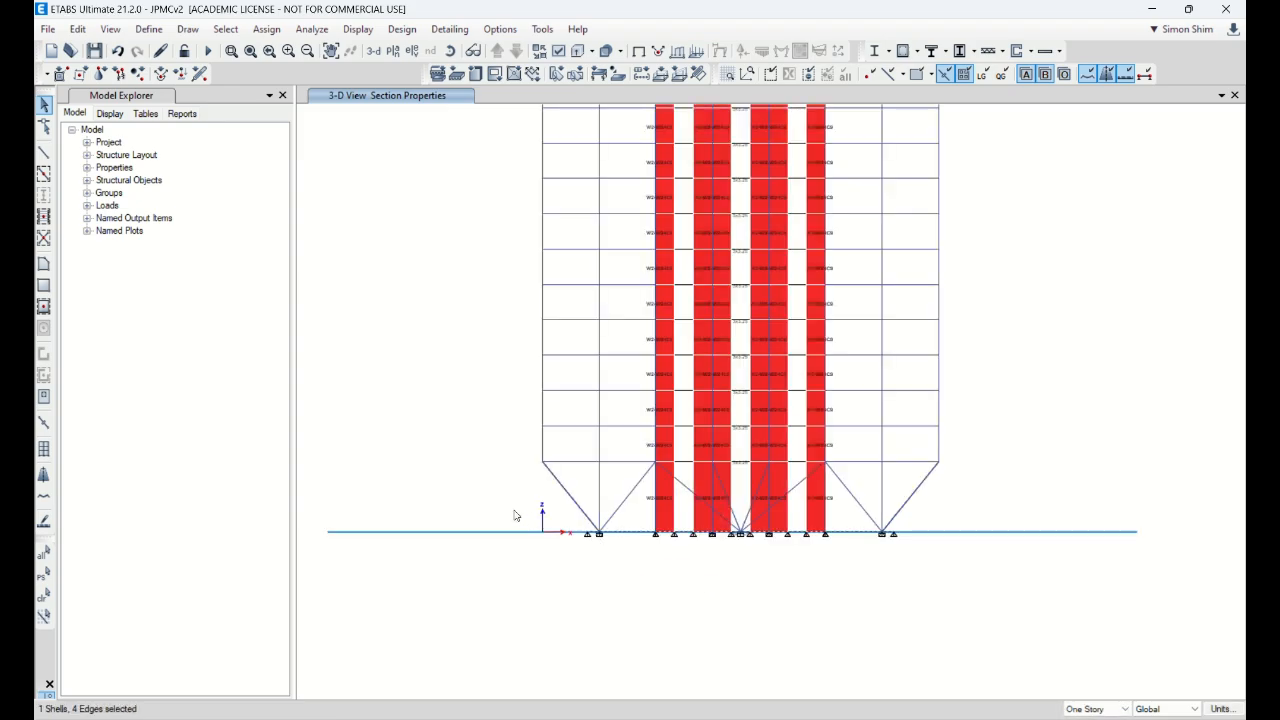
drag(494, 506, 966, 594)
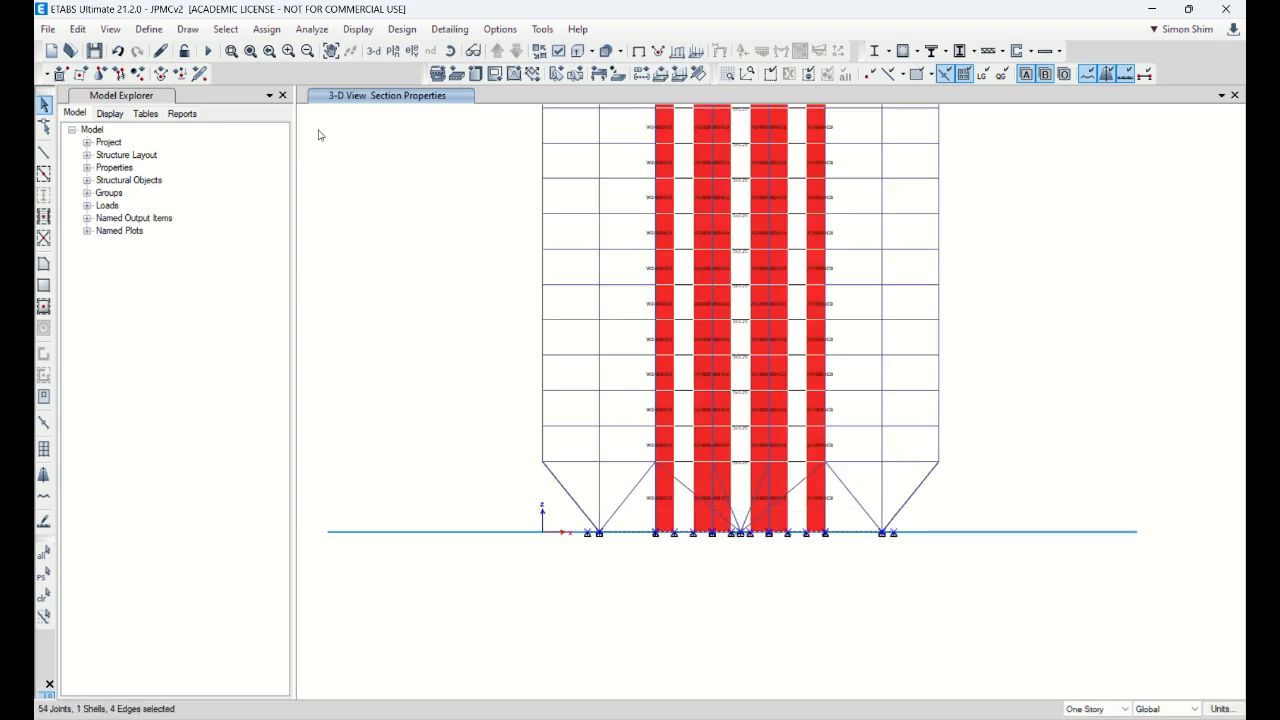
Step: Remove all joint restraints from the selected base joints
click(267, 29)
mouse_move(281, 48)
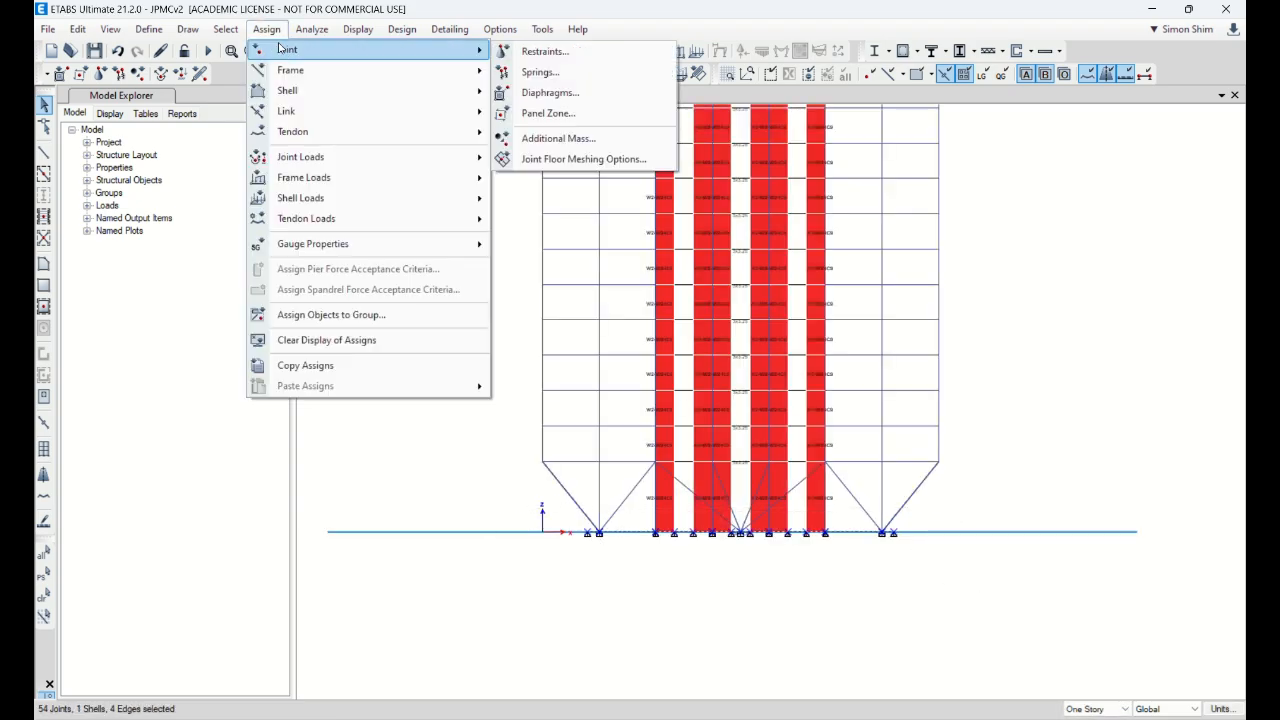
click(545, 51)
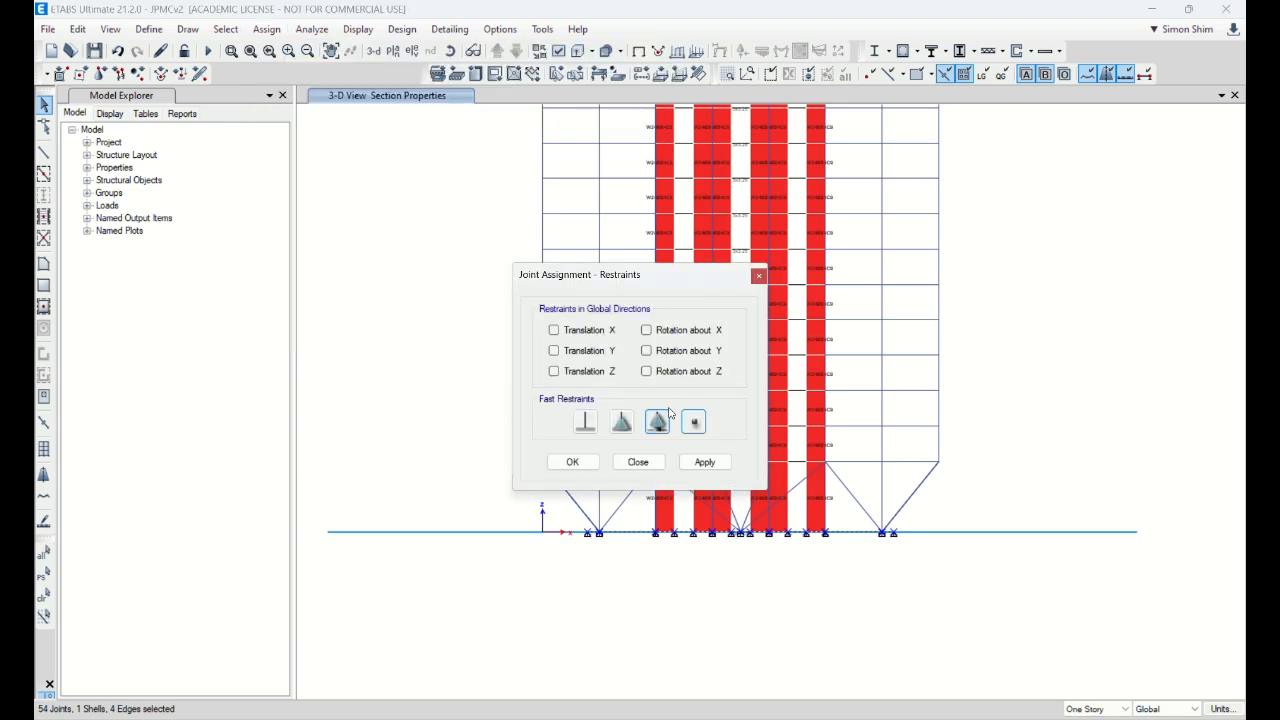
click(713, 463)
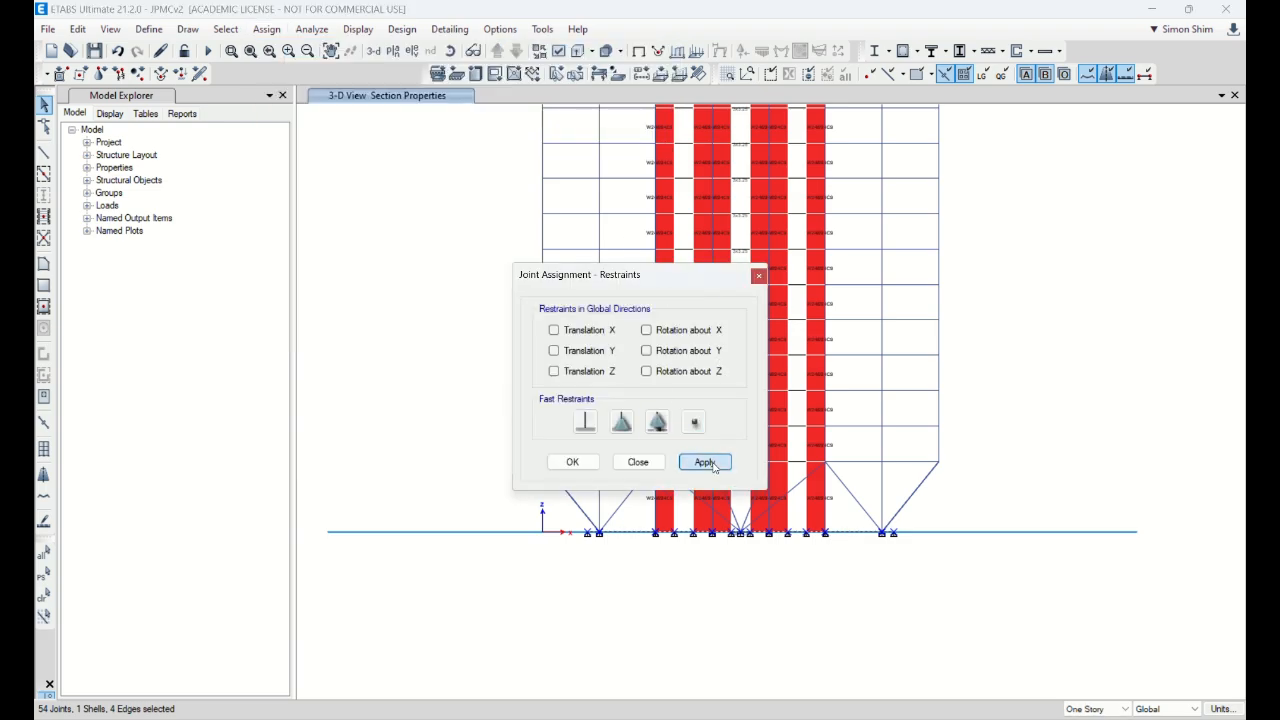
click(639, 462)
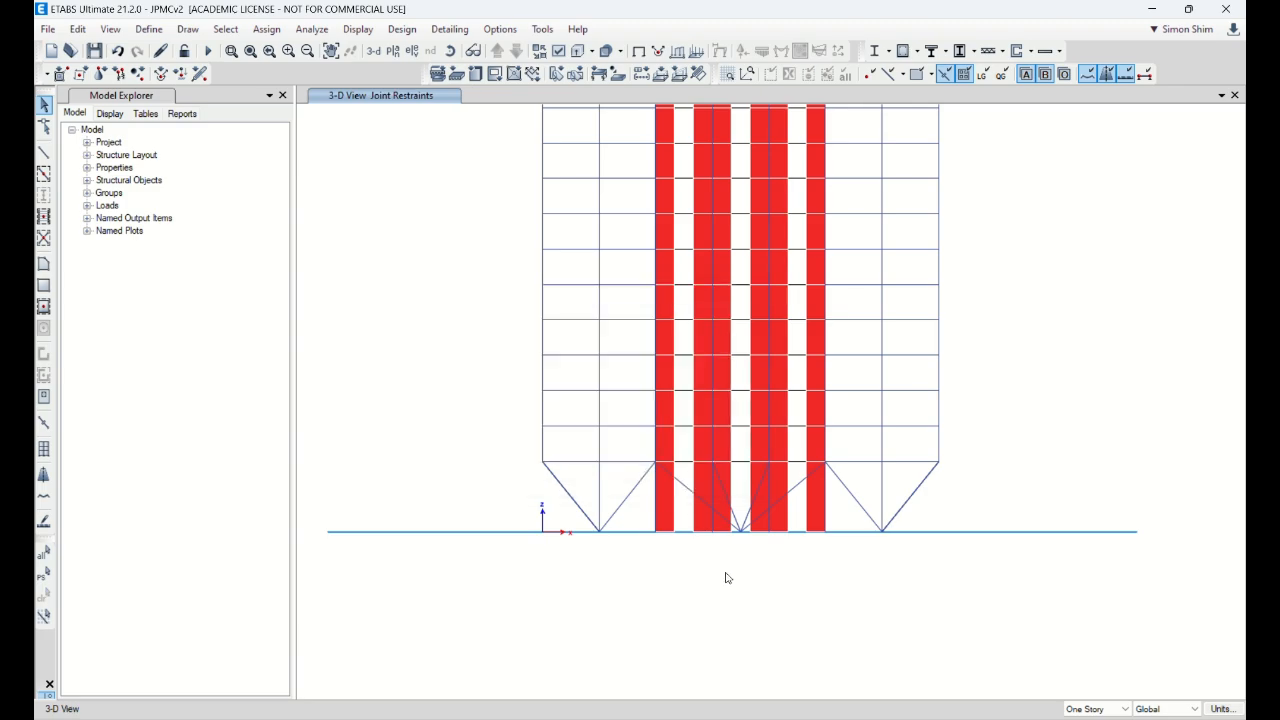
Step: Return to 3-D, then display the Base level plan view
click(373, 52)
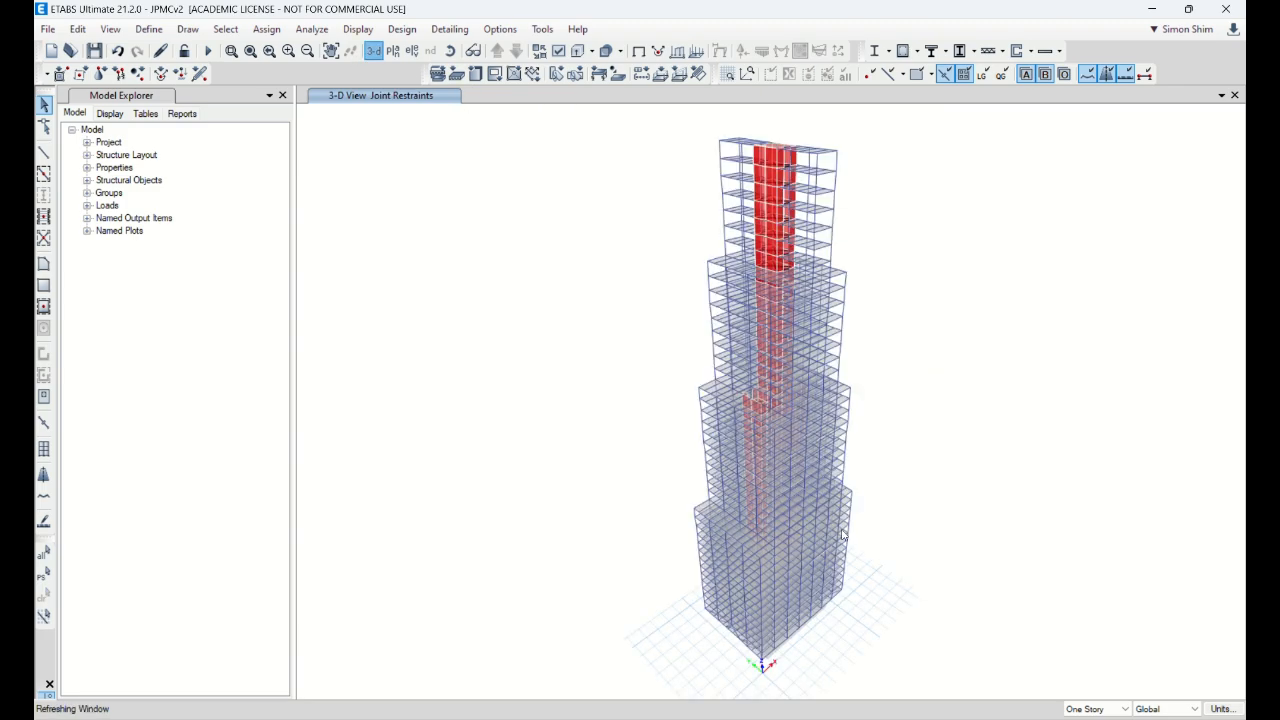
click(392, 51)
drag(616, 362, 616, 457)
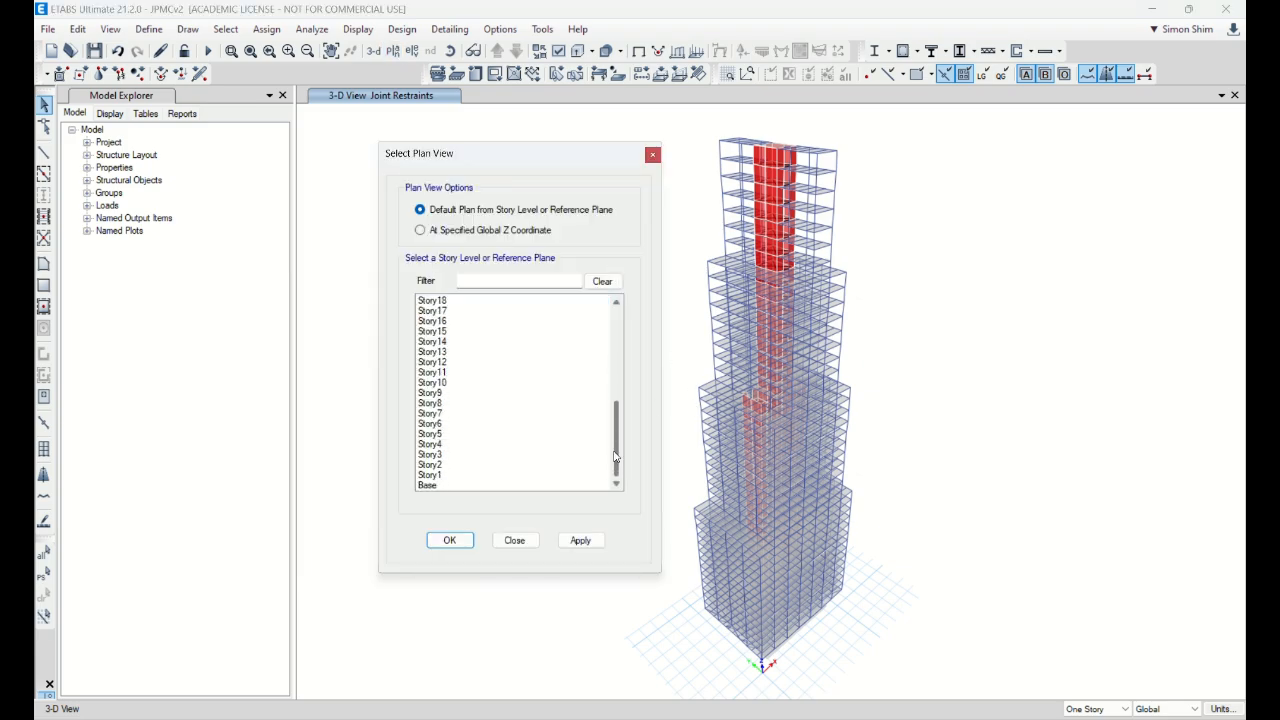
click(448, 486)
click(466, 541)
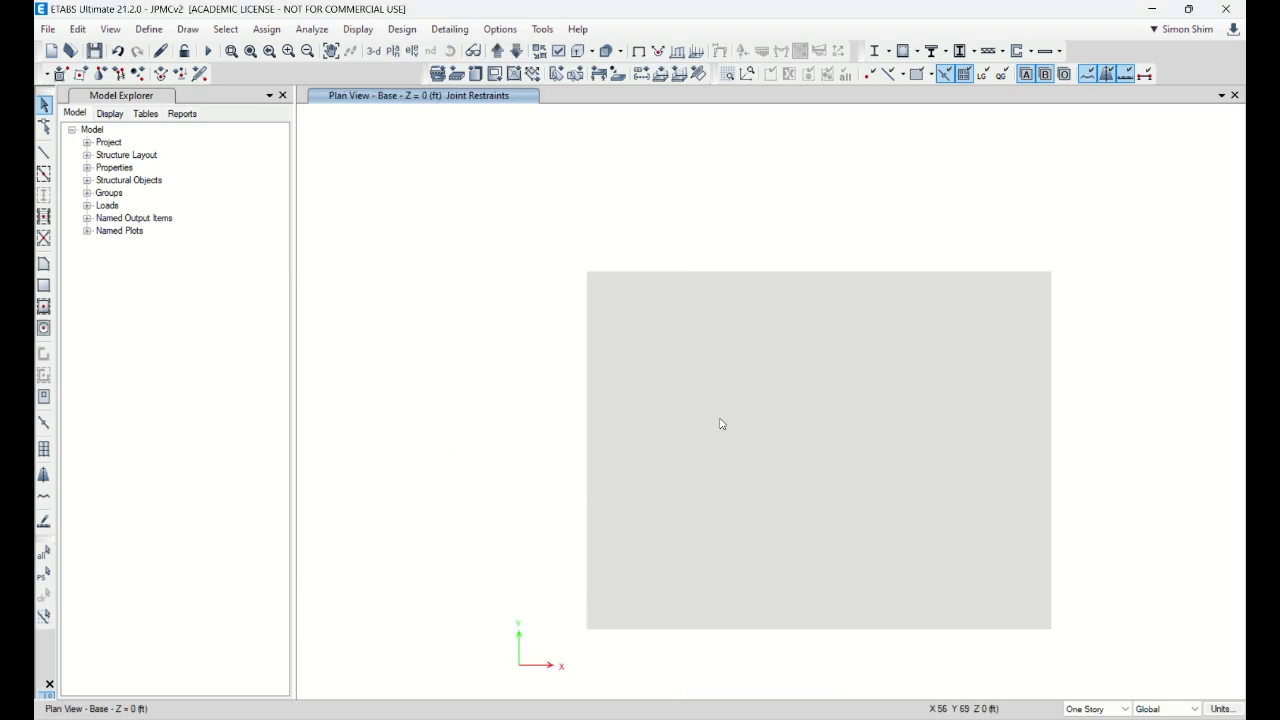
Step: Select the mat slab, then switch to the Class 11 slides' slide 33, Modulus of Subgrade
click(746, 315)
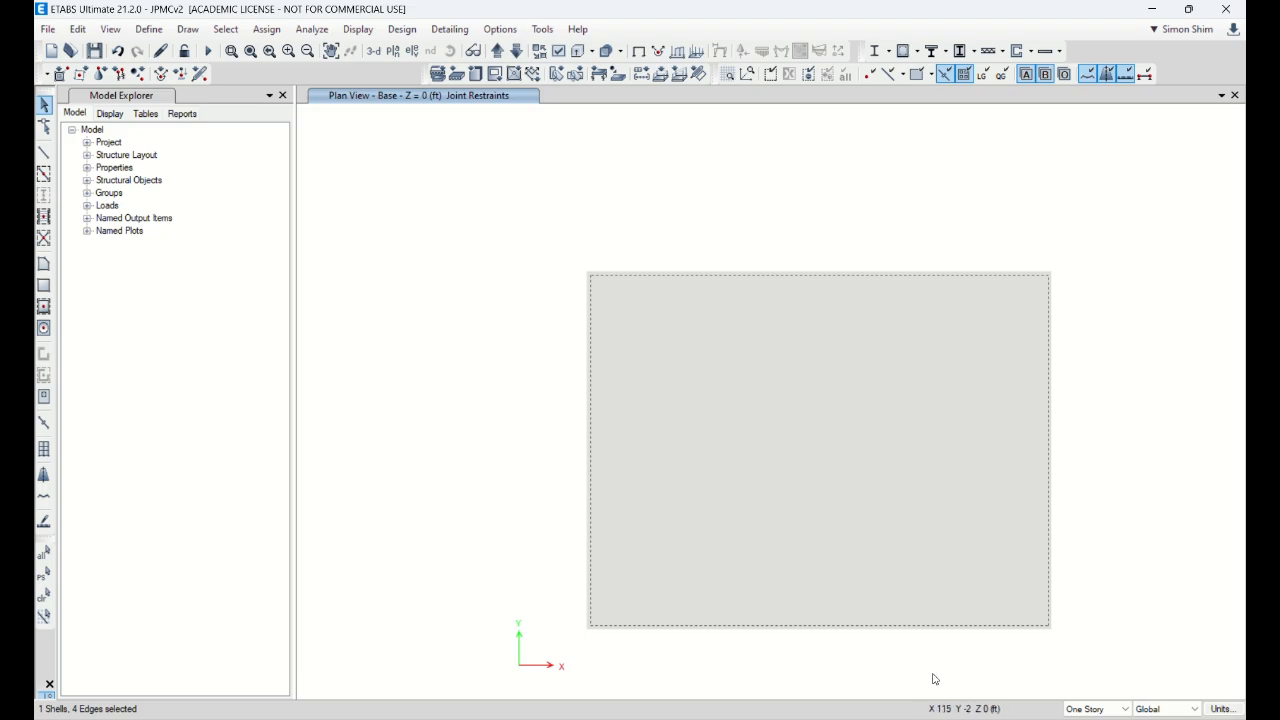
mouse_move(850, 719)
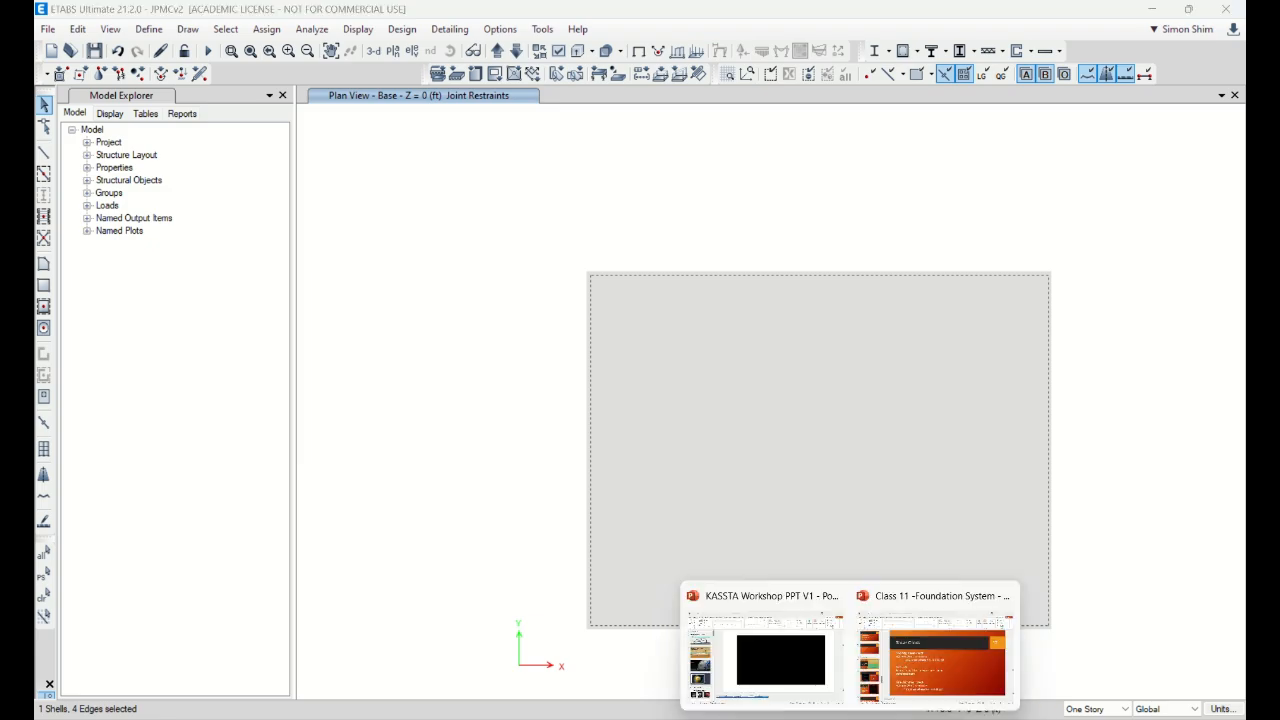
click(934, 657)
scroll(115, 421, up, 1)
scroll(115, 421, up, 5)
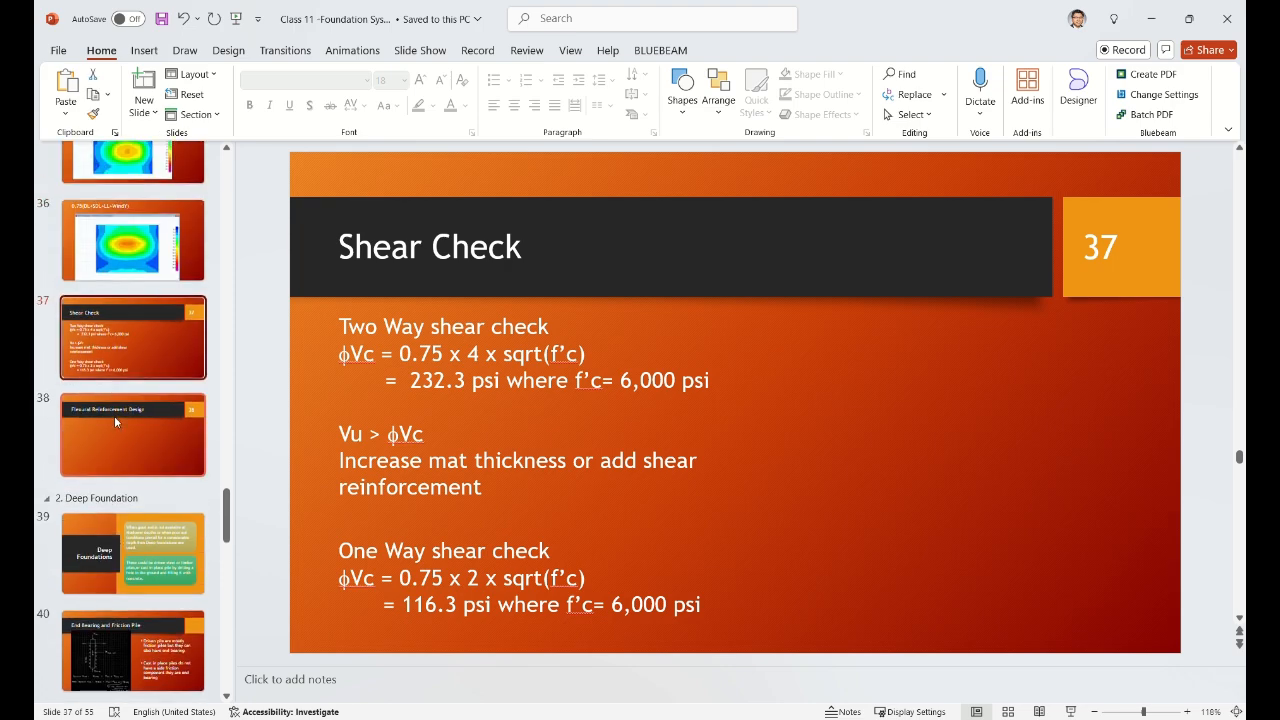
click(143, 337)
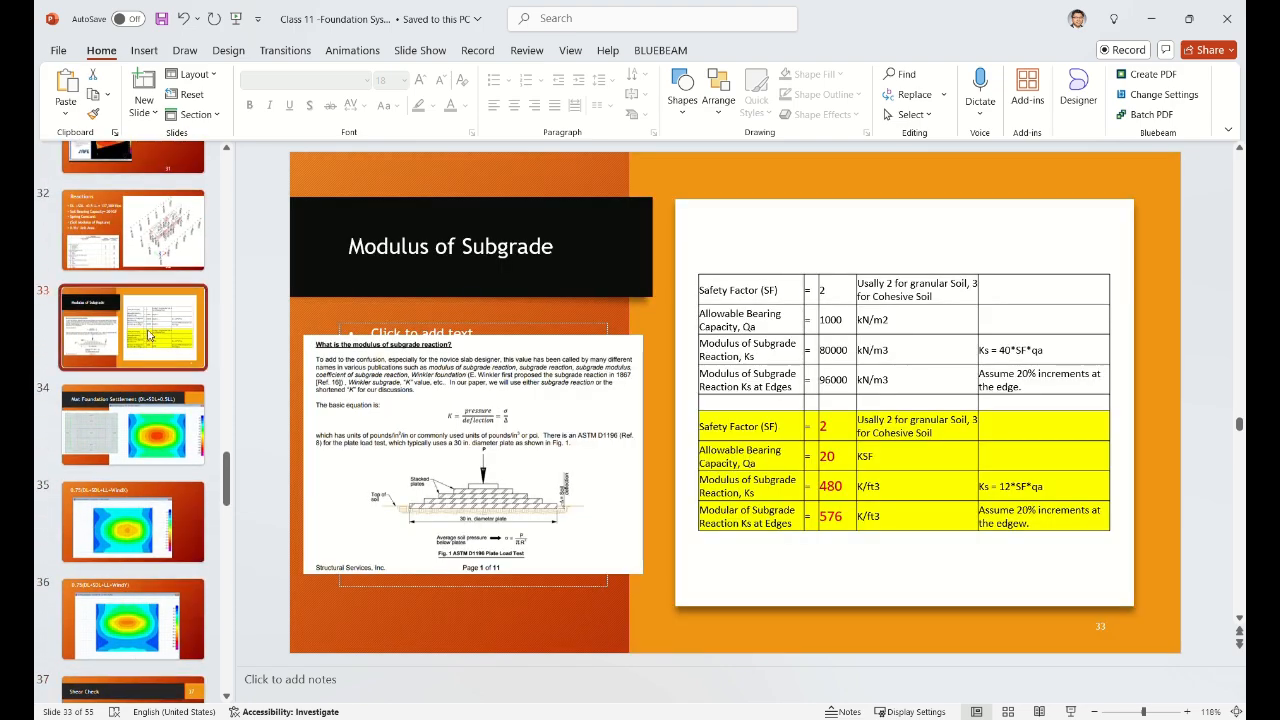
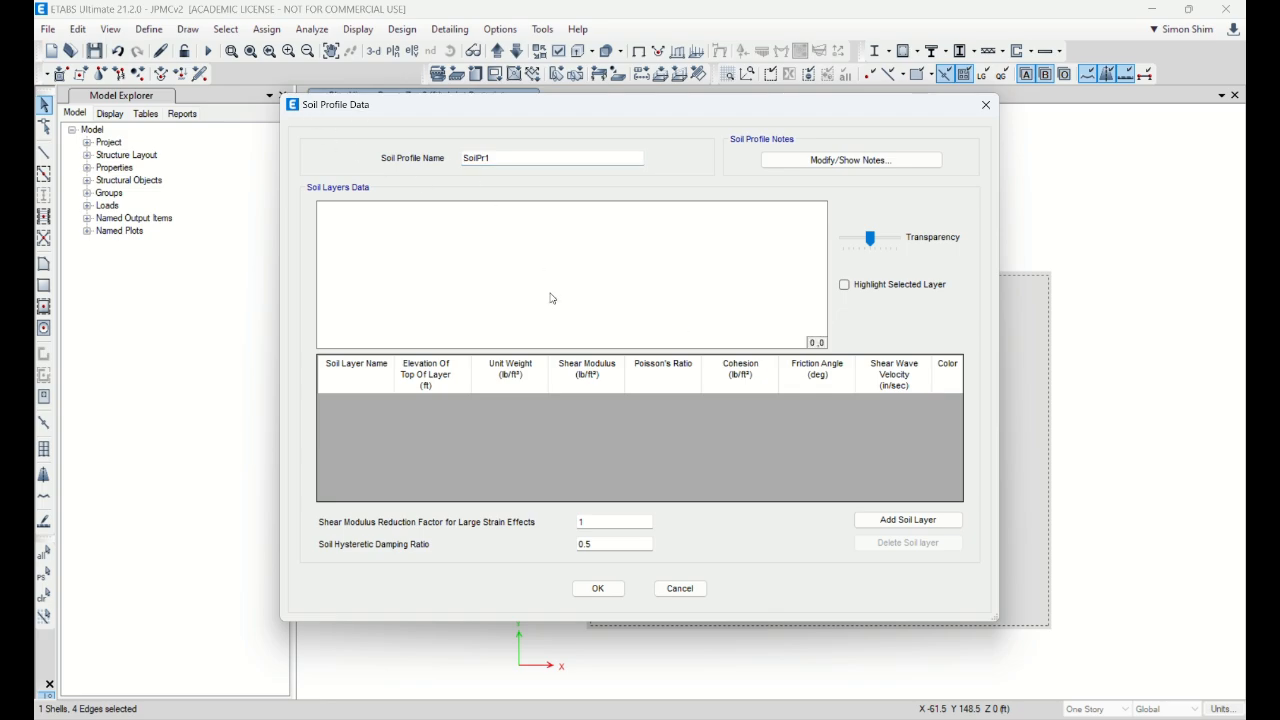
Step: Cancel the Soil Profile Data and Soil Profiles dialogs without adding any soil layers
click(680, 588)
click(729, 441)
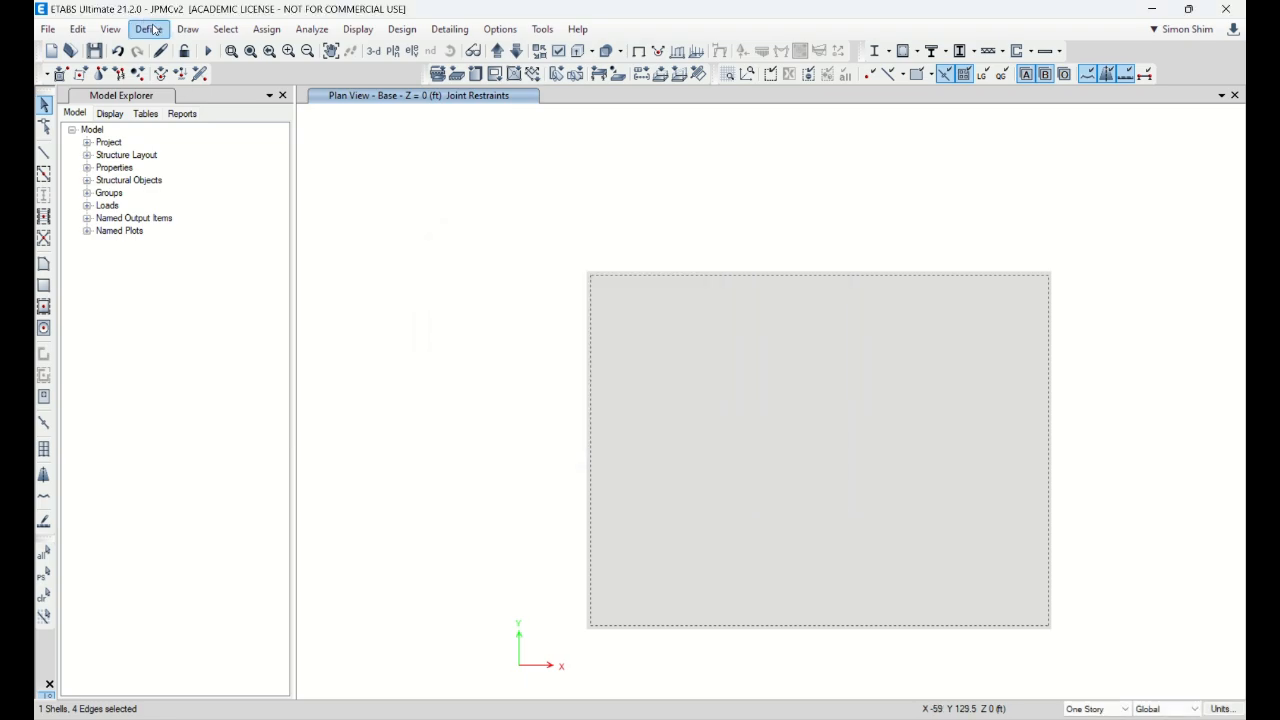
Step: Add area spring property 480K/ft^3 with Local 3 stiffness 480/(12*12*12) ≈ 0.2778 kip/in/in²
click(150, 29)
mouse_move(229, 106)
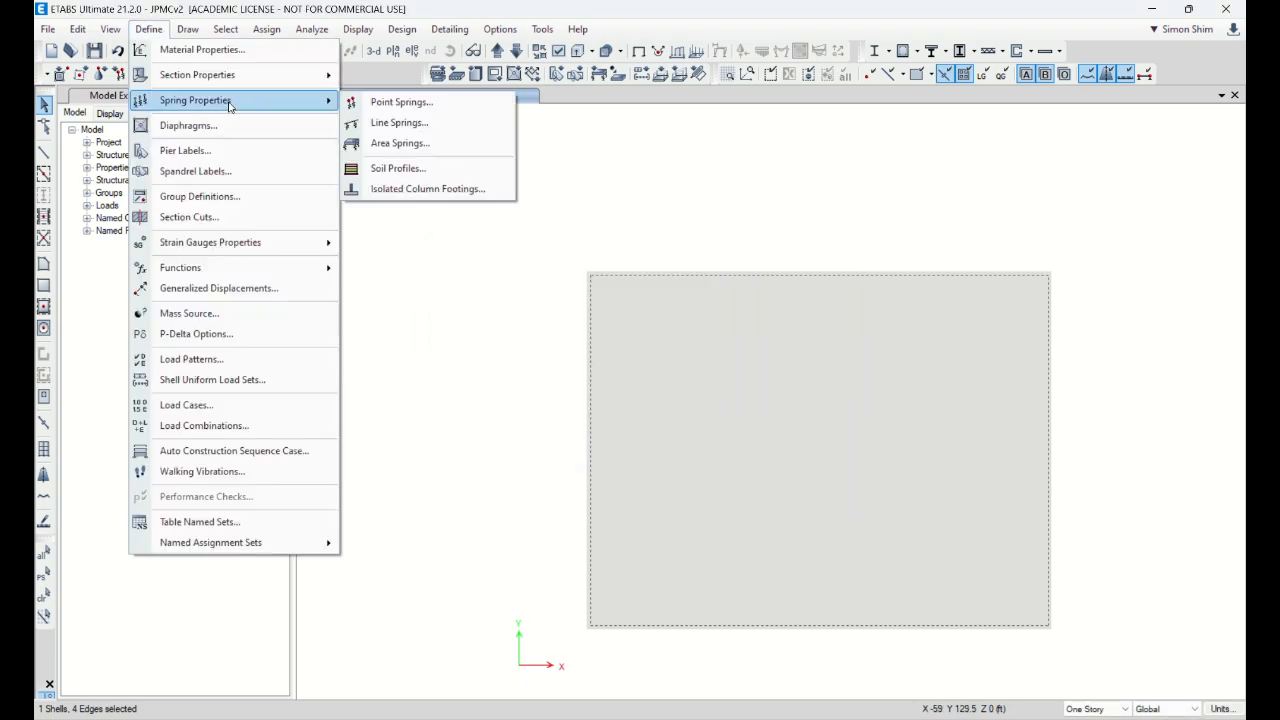
click(400, 143)
click(737, 309)
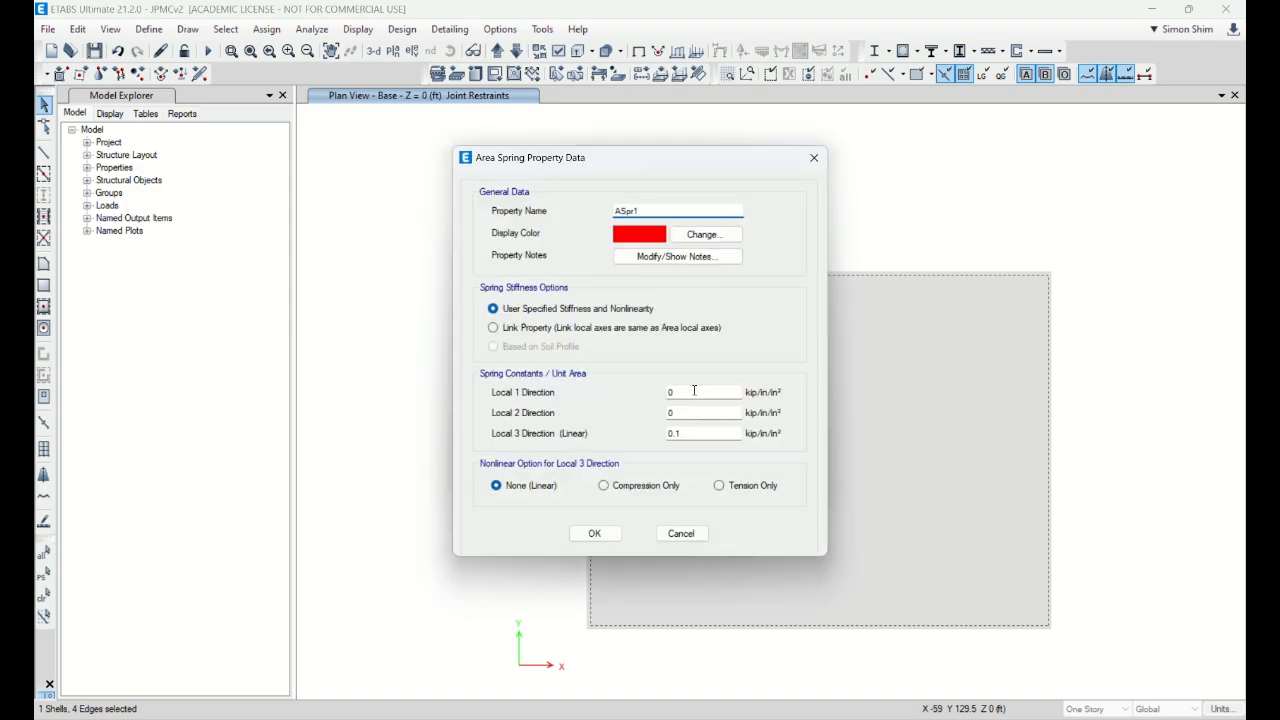
drag(649, 210, 484, 209)
text(480K/ft^3)
click(684, 434)
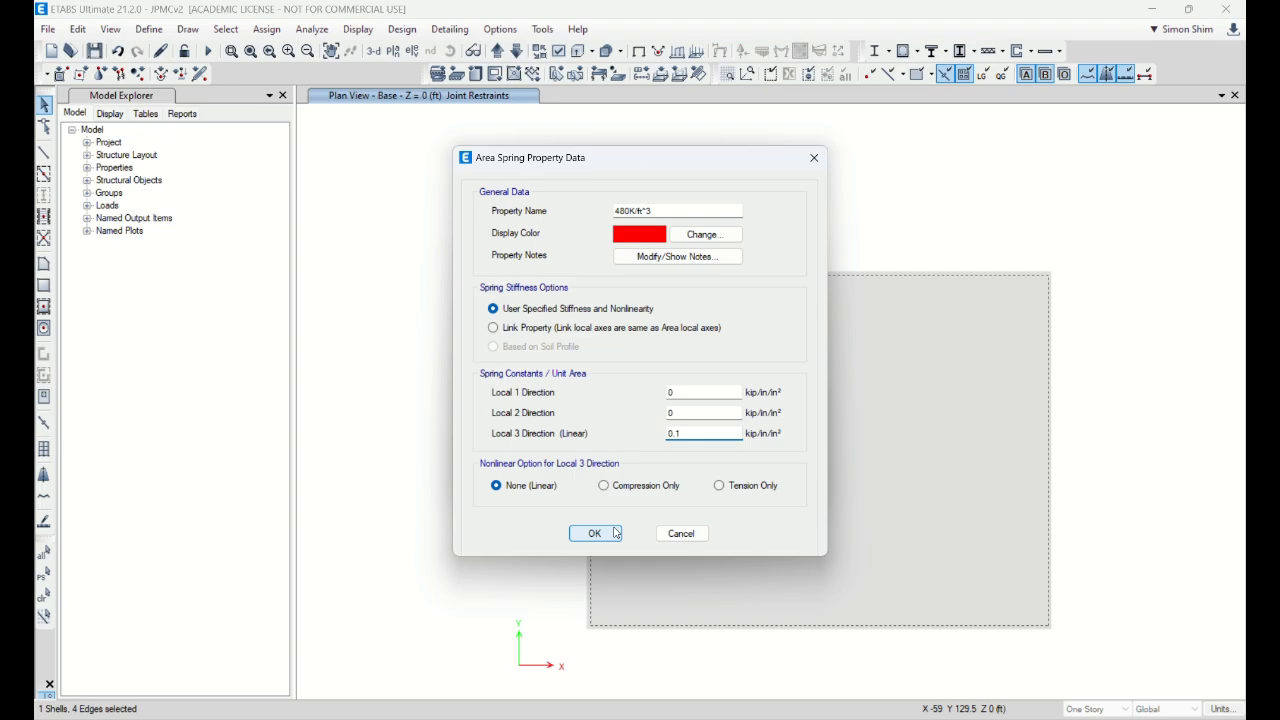
drag(692, 434, 608, 447)
text(480/(12*12*12)
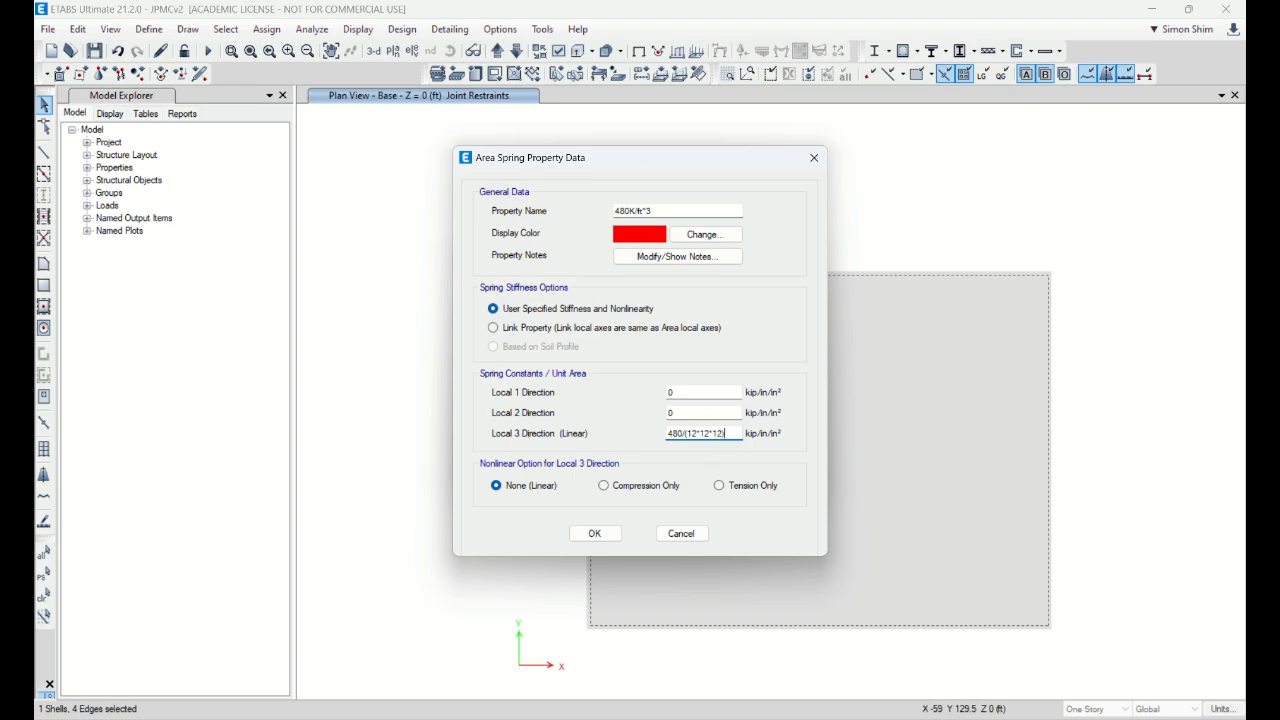
key(Return)
click(594, 534)
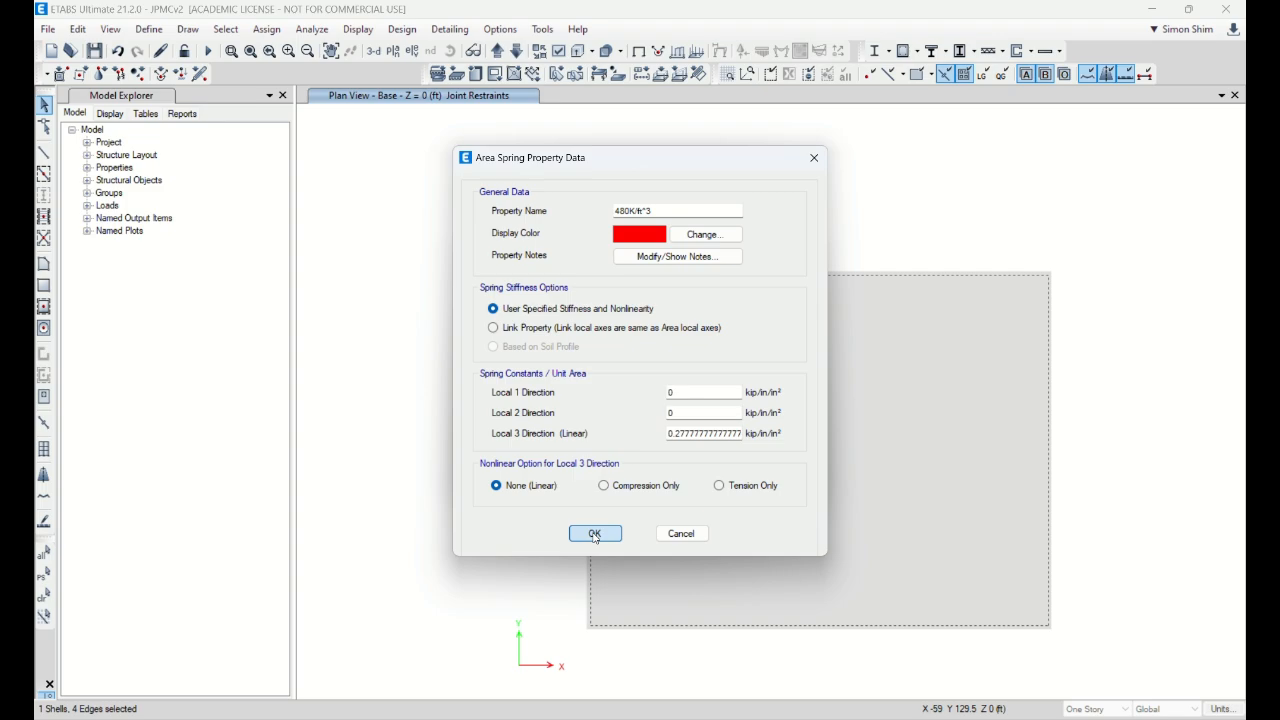
click(594, 534)
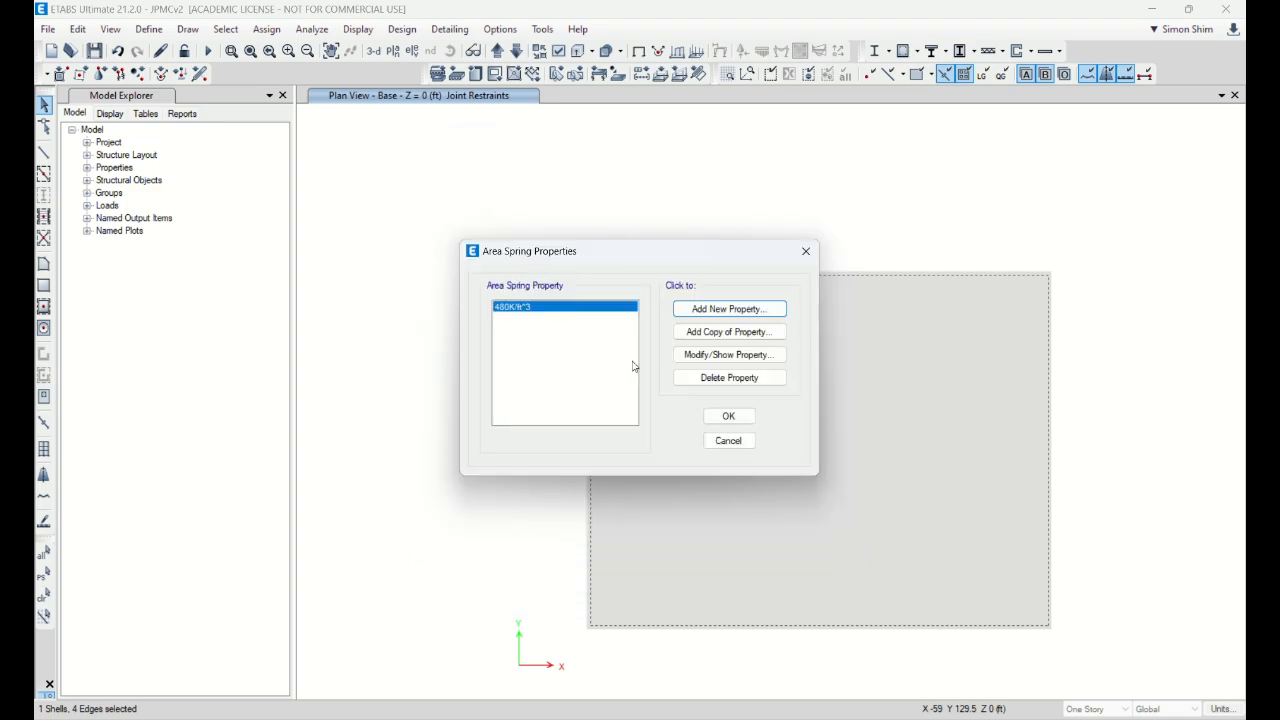
Step: Assign the 480K/ft^3 area spring to the selected mat slab, then show the 3-D view
click(728, 416)
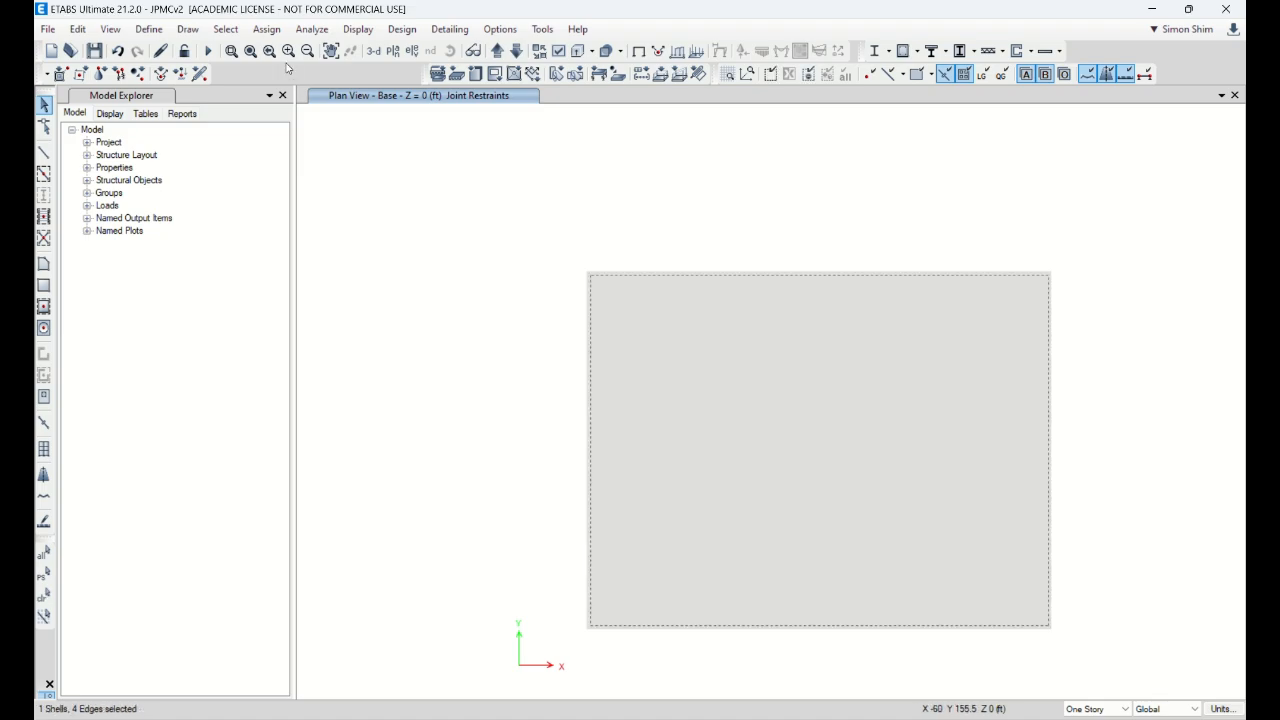
click(268, 30)
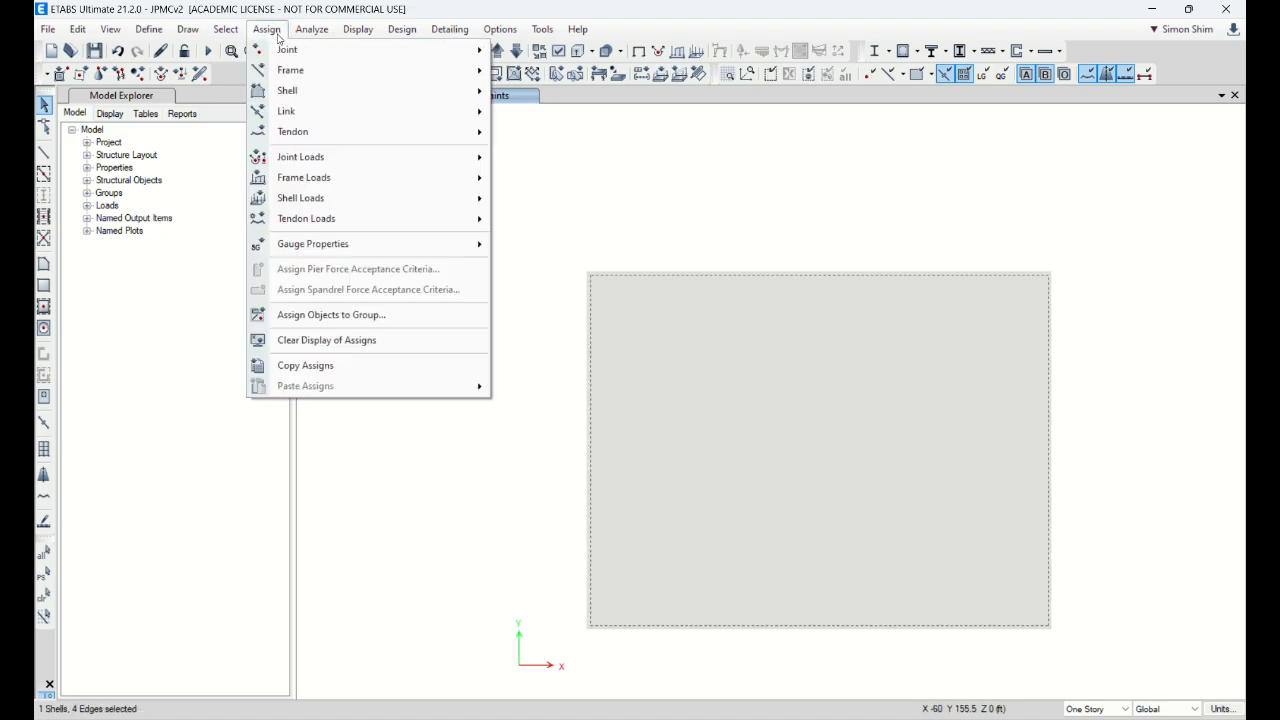
mouse_move(343, 198)
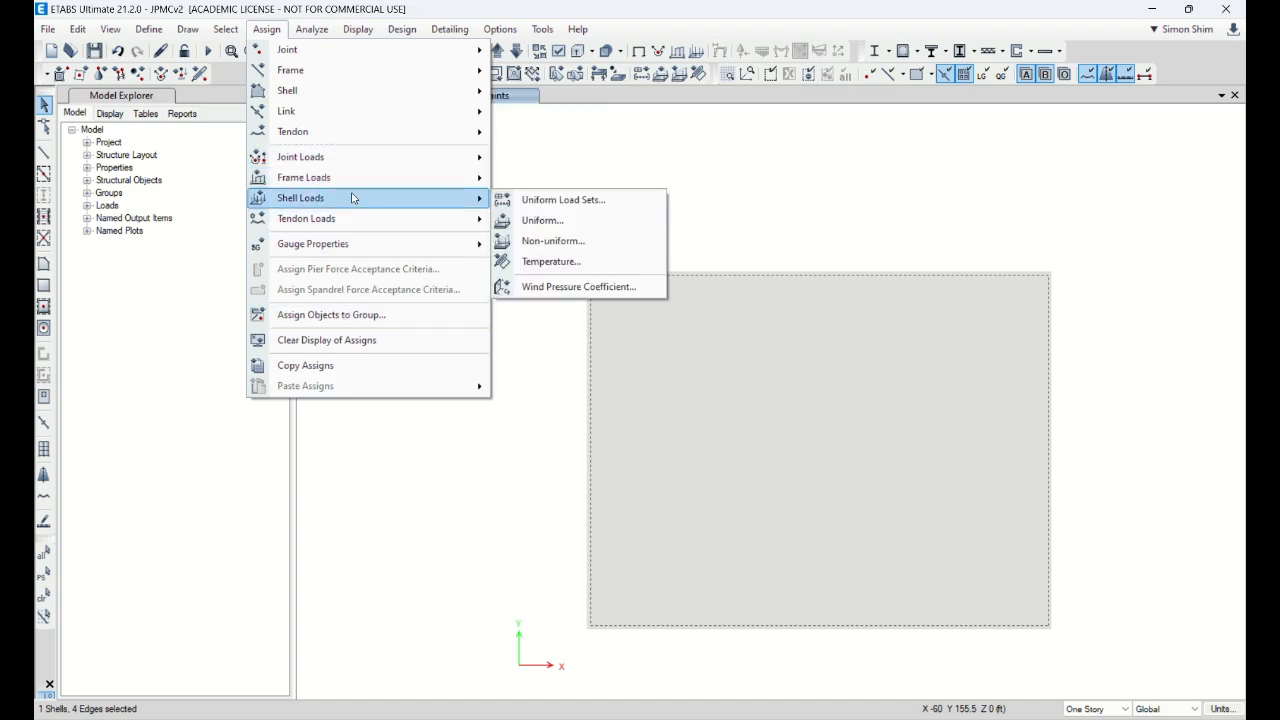
mouse_move(333, 97)
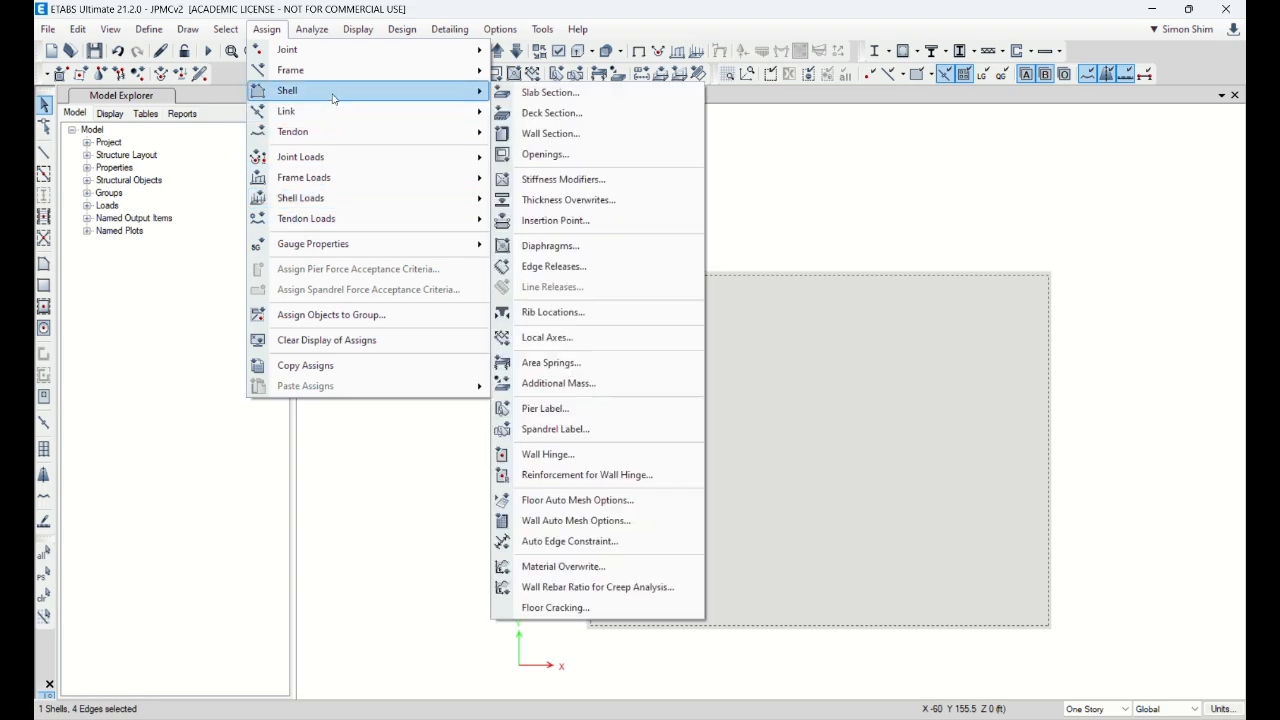
click(575, 372)
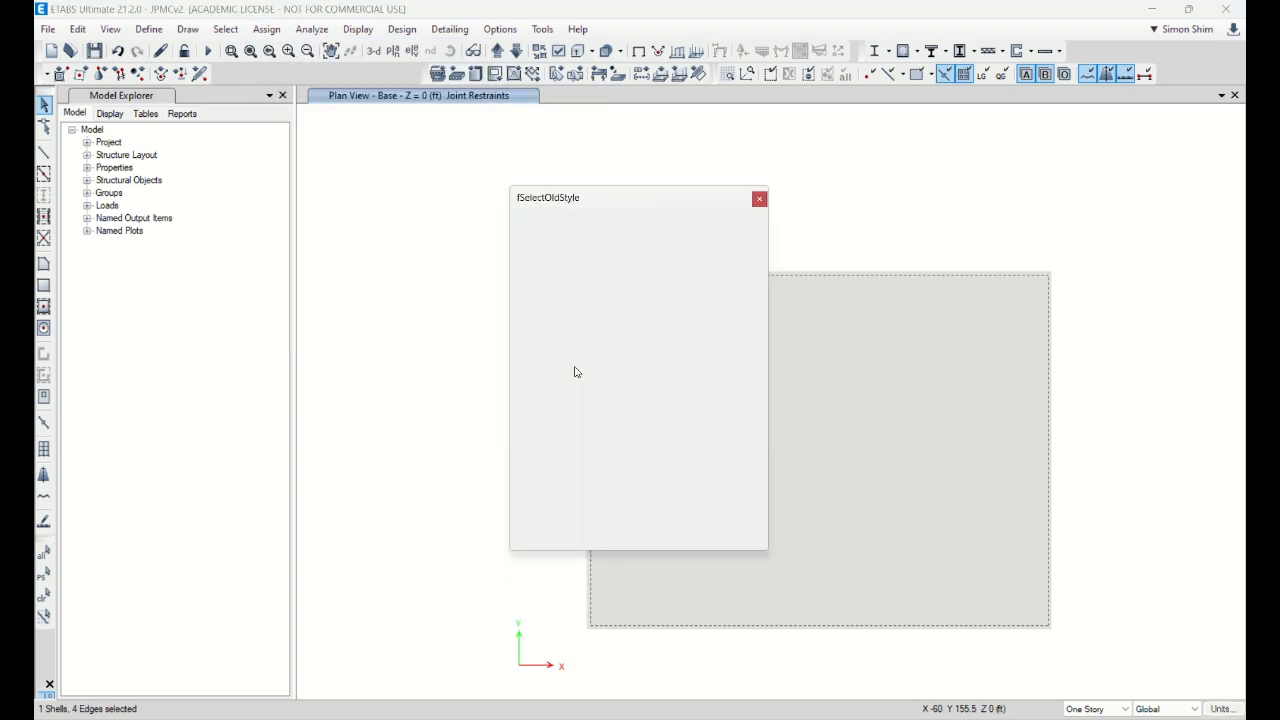
click(705, 537)
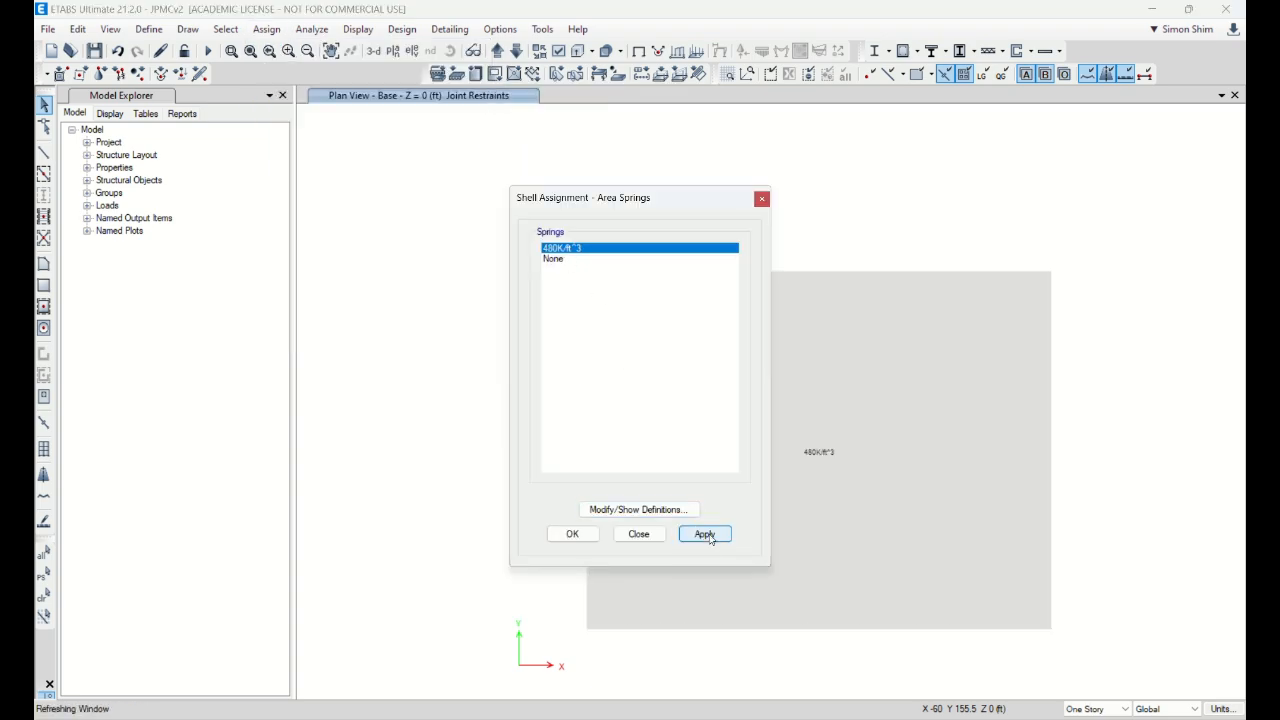
click(638, 534)
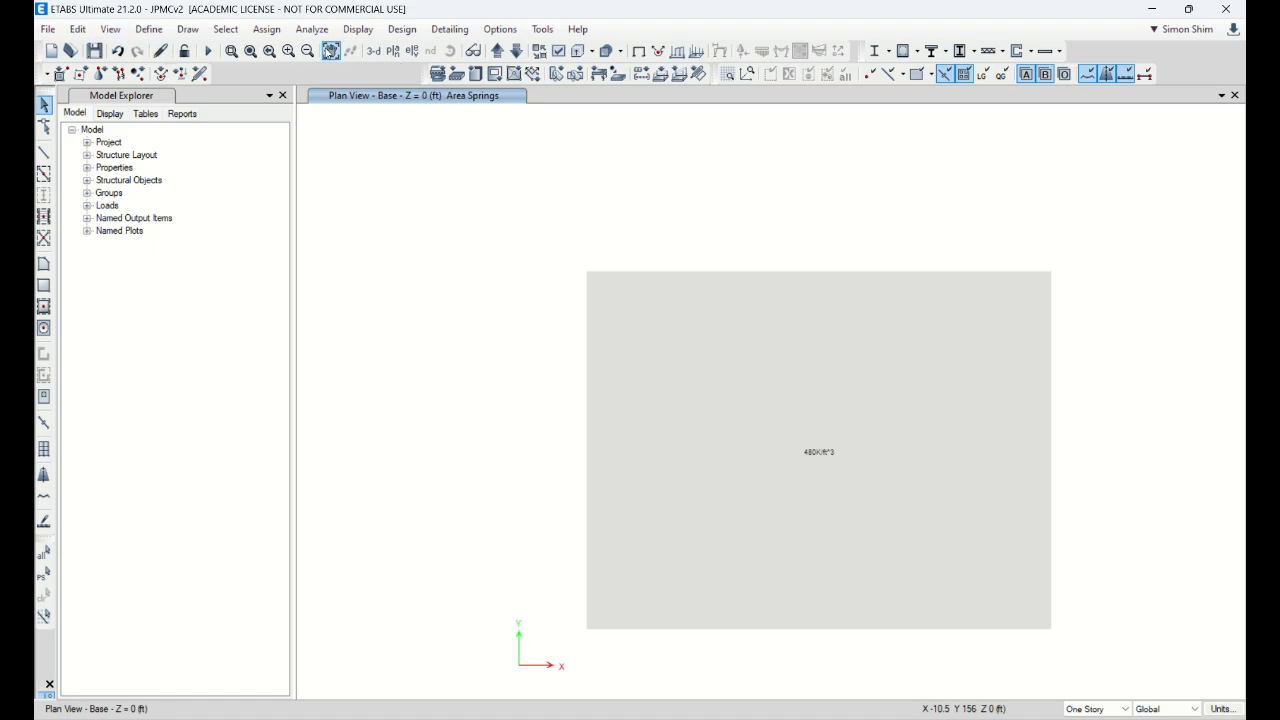
click(373, 51)
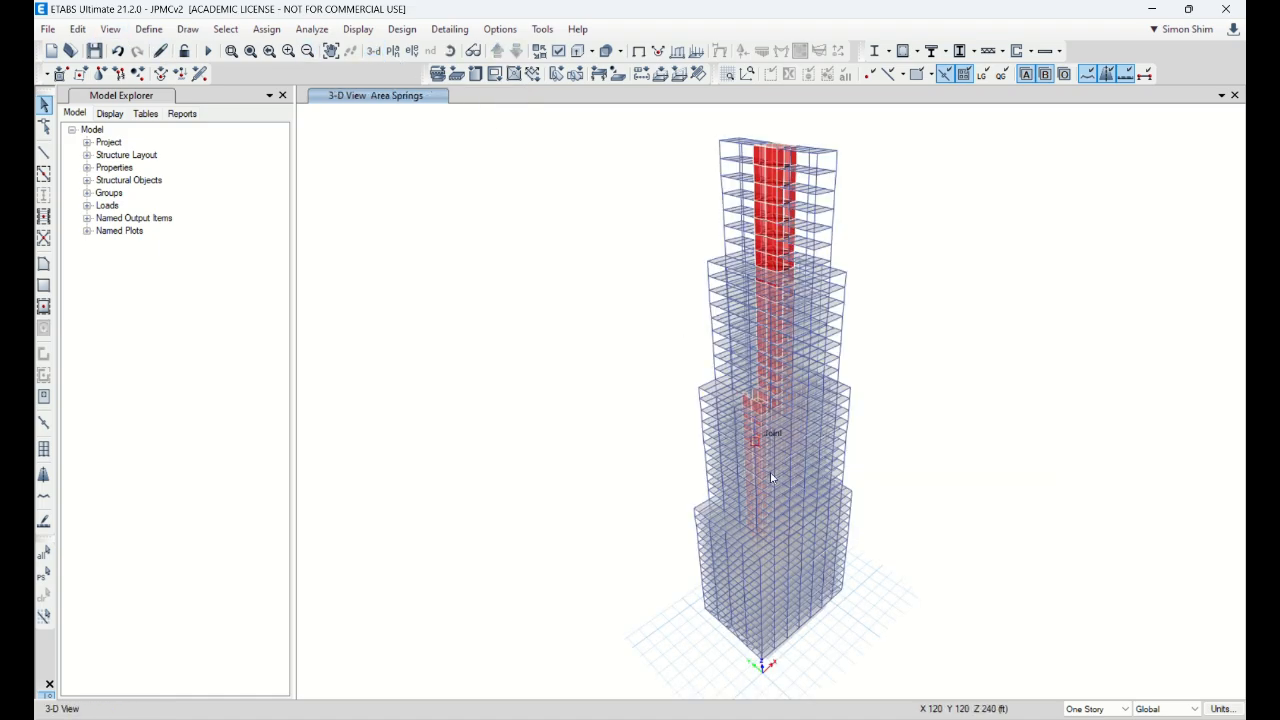
Step: Turn on display of area spring object assignments in the 3-D view
click(450, 51)
drag(965, 505, 889, 434)
middle_drag(930, 588, 857, 366)
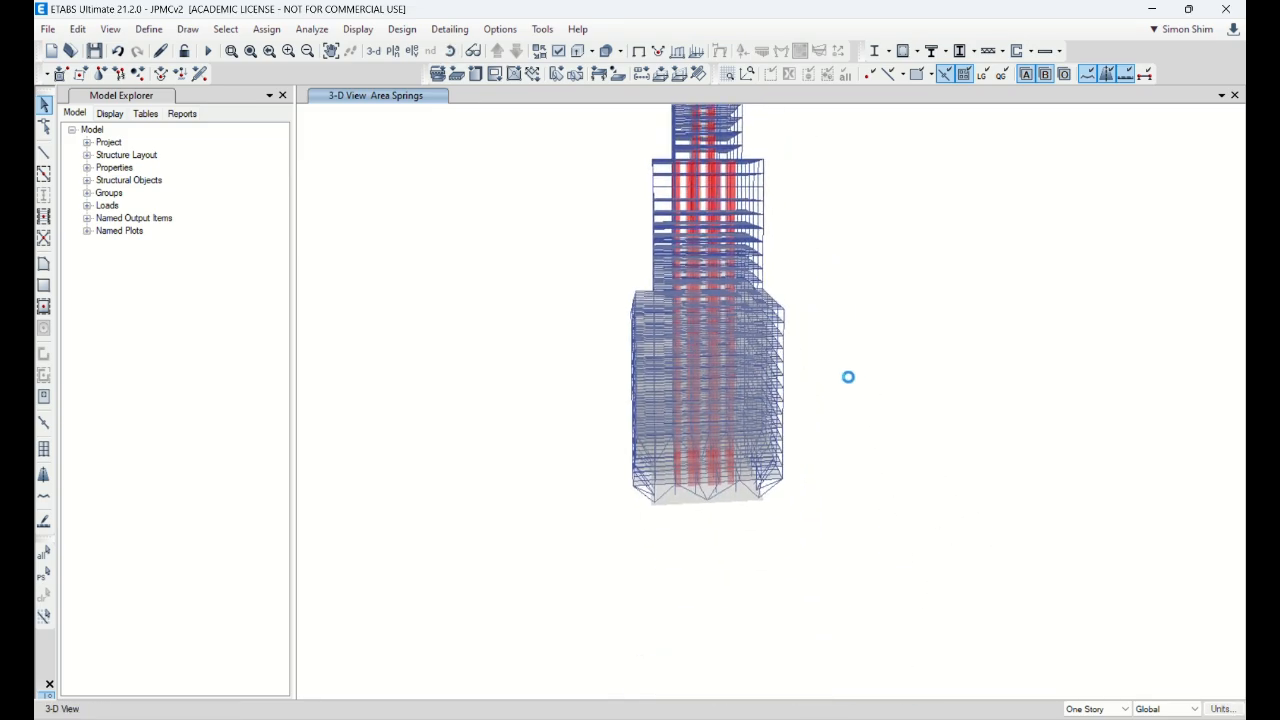
scroll(714, 497, up, 6)
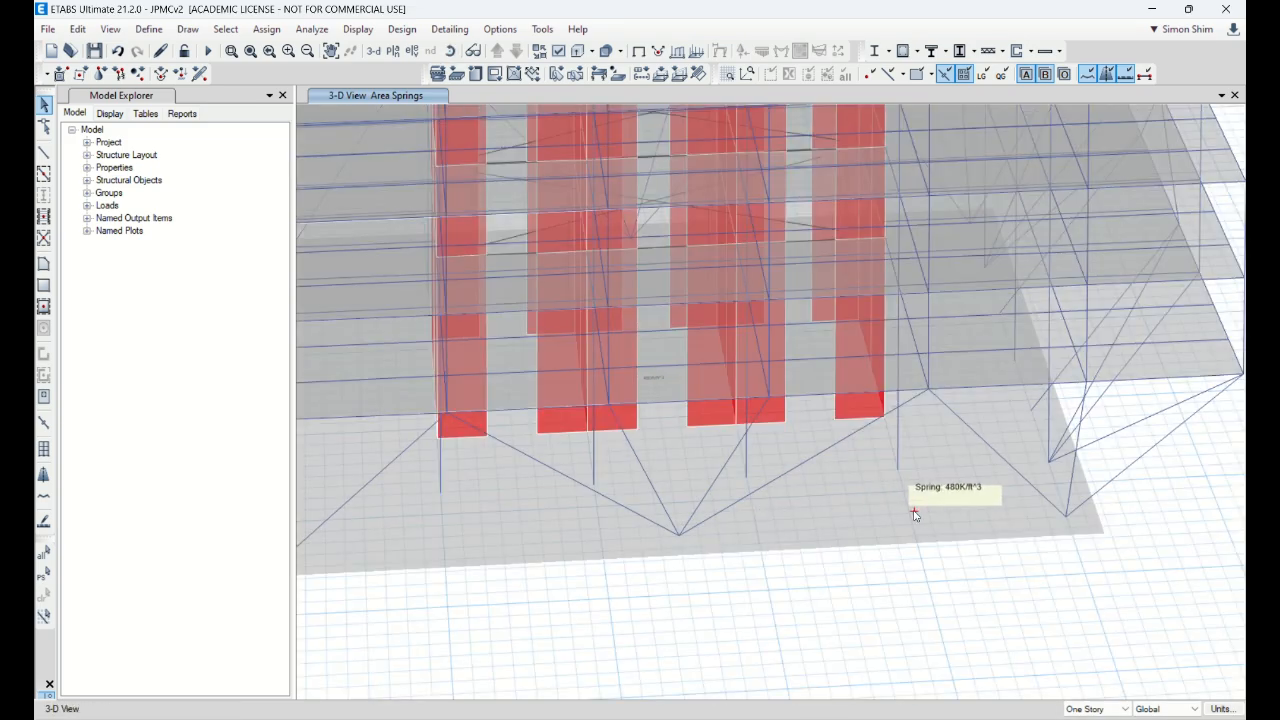
scroll(914, 514, down, 6)
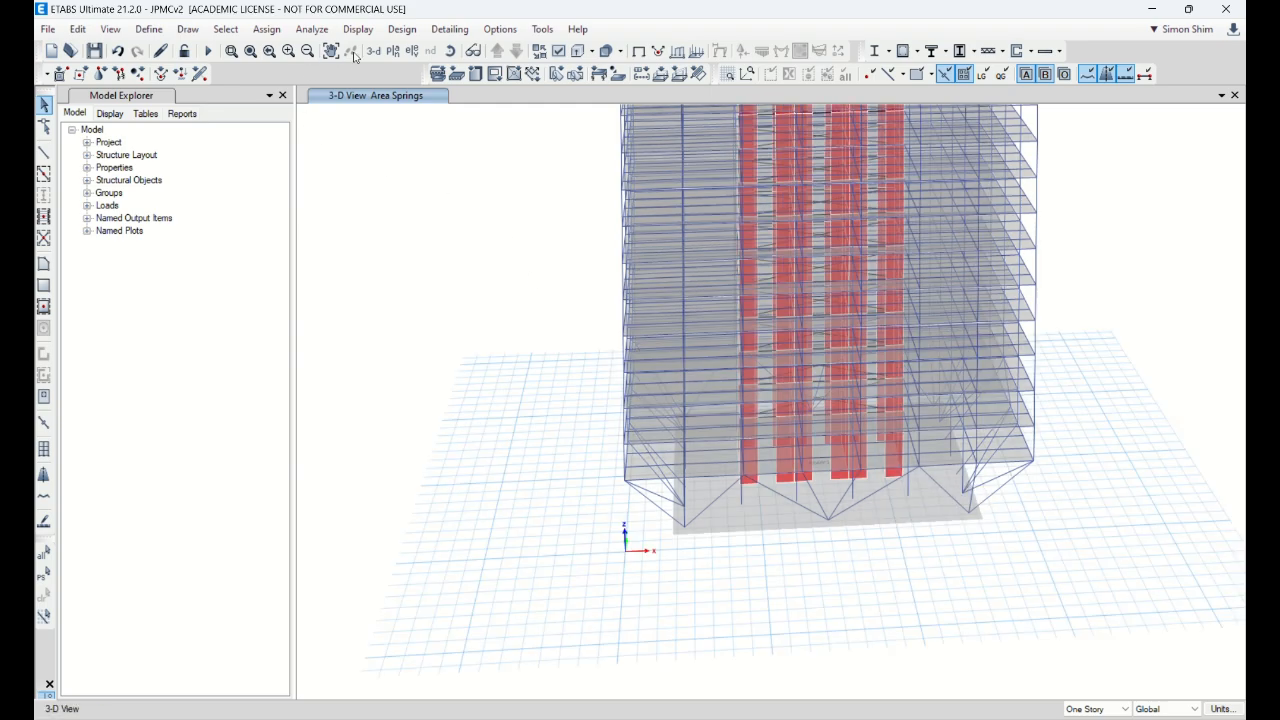
click(410, 53)
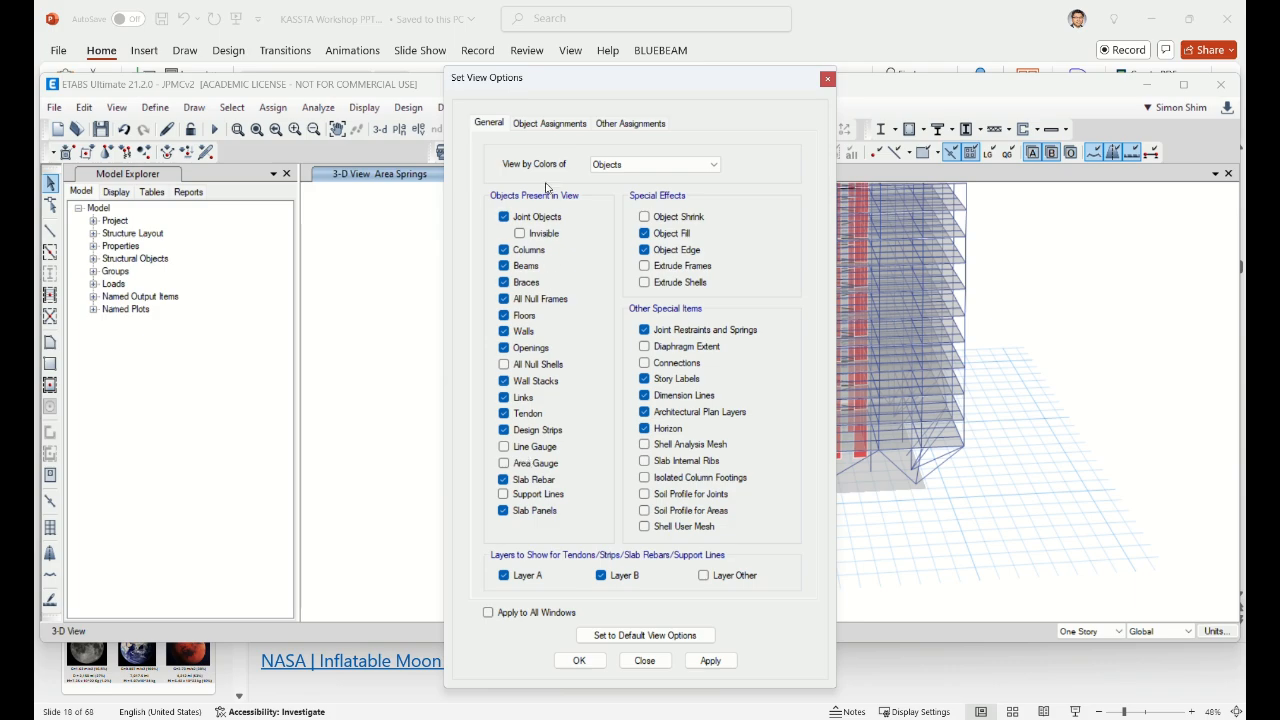
click(548, 124)
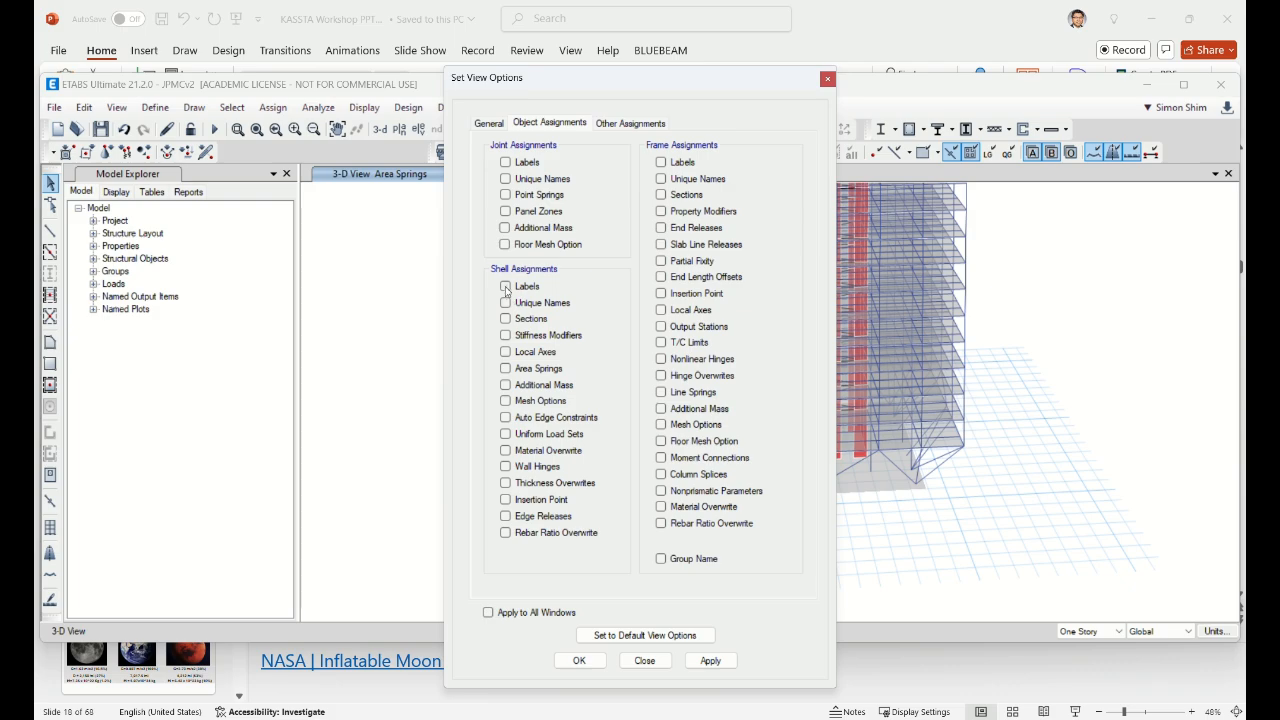
click(506, 369)
click(711, 661)
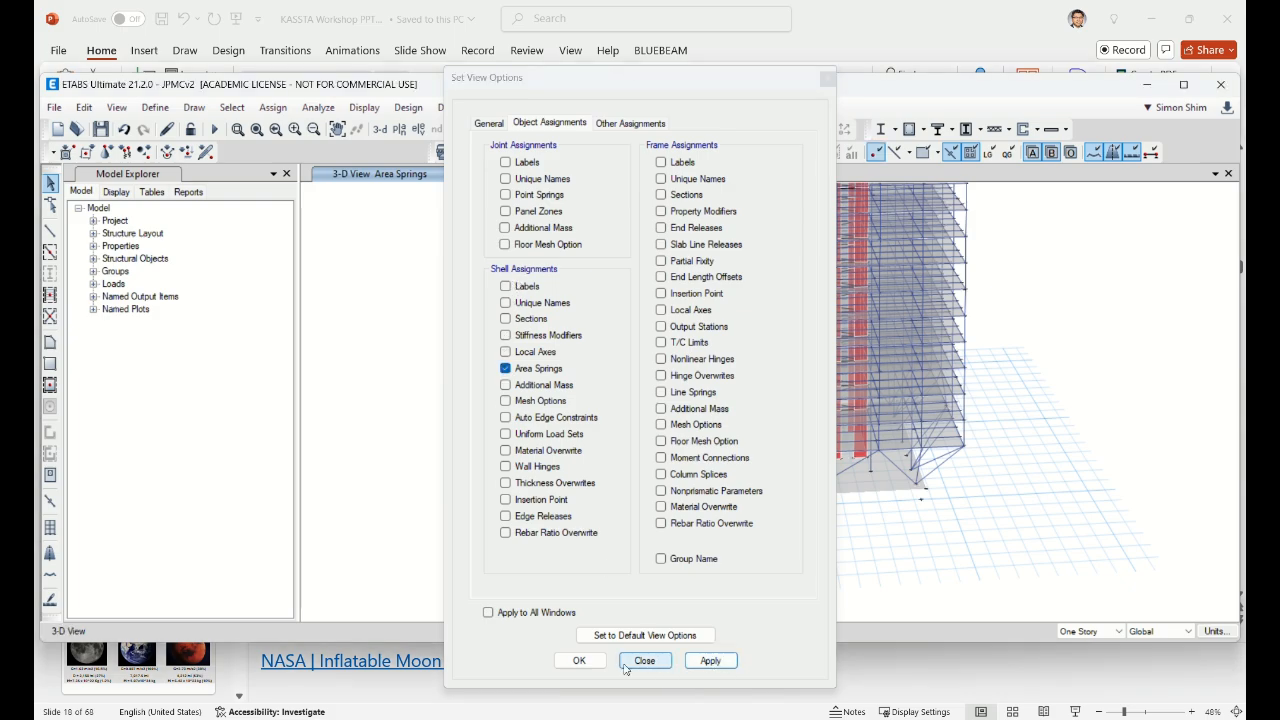
click(580, 664)
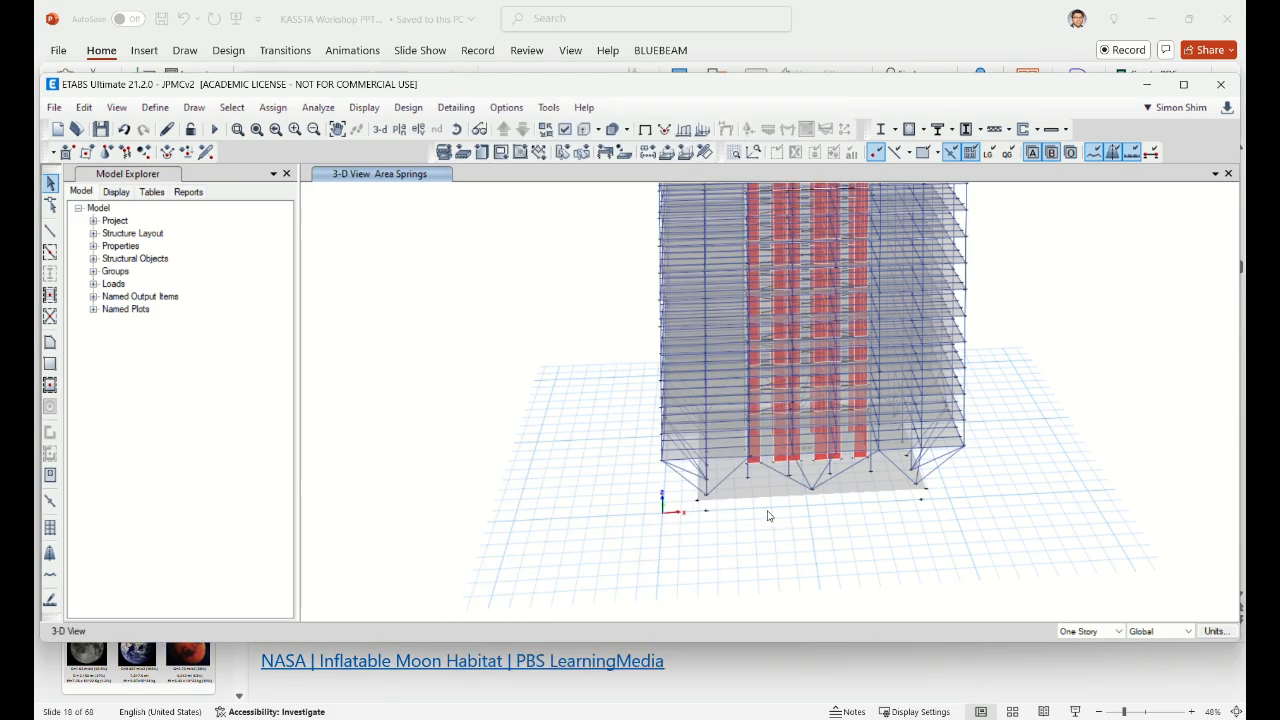
Step: Check the base mat slab's information to confirm its 480K/ft^3 spring, then maximize ETABS
scroll(770, 517, up, 5)
click(747, 456)
right_click(747, 456)
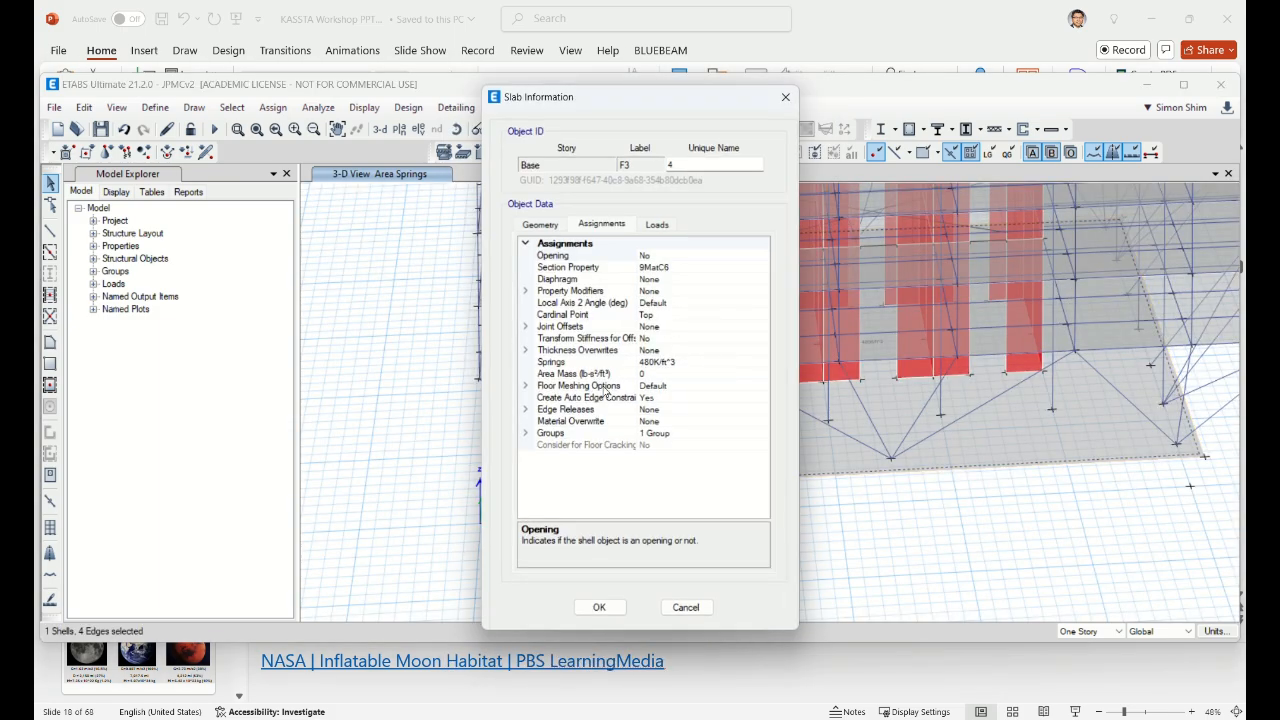
click(686, 607)
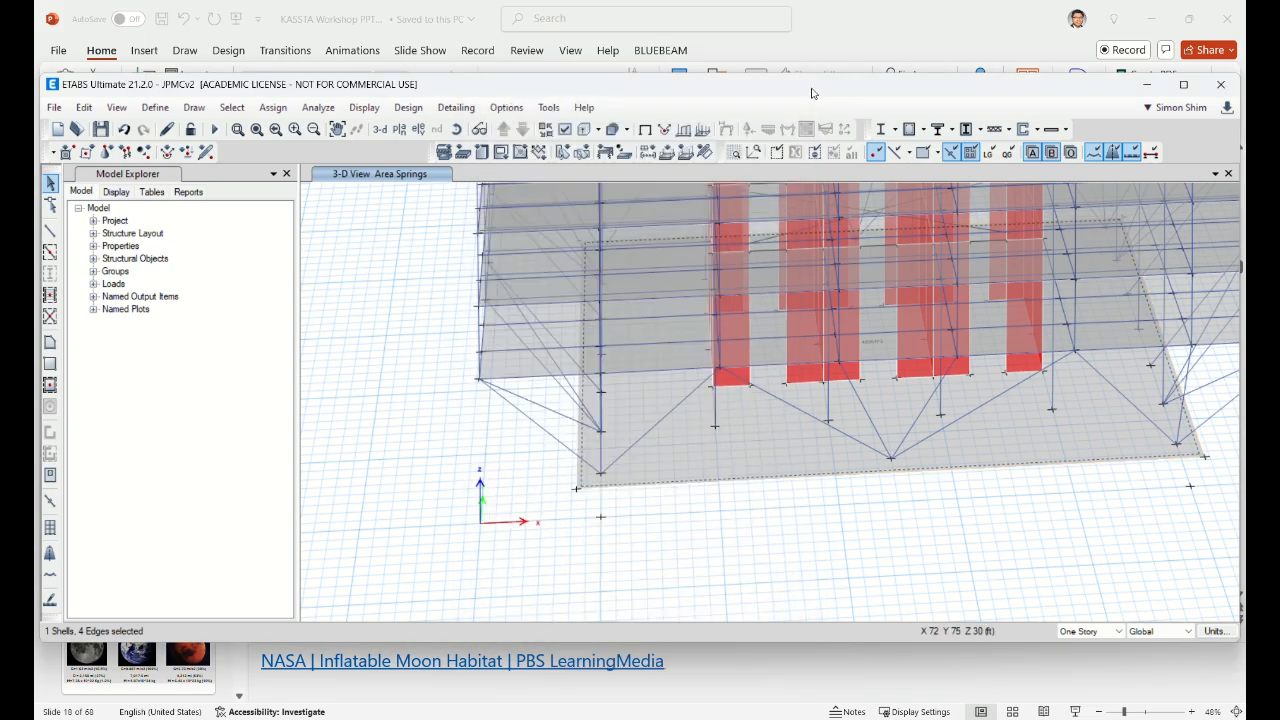
double_click(812, 90)
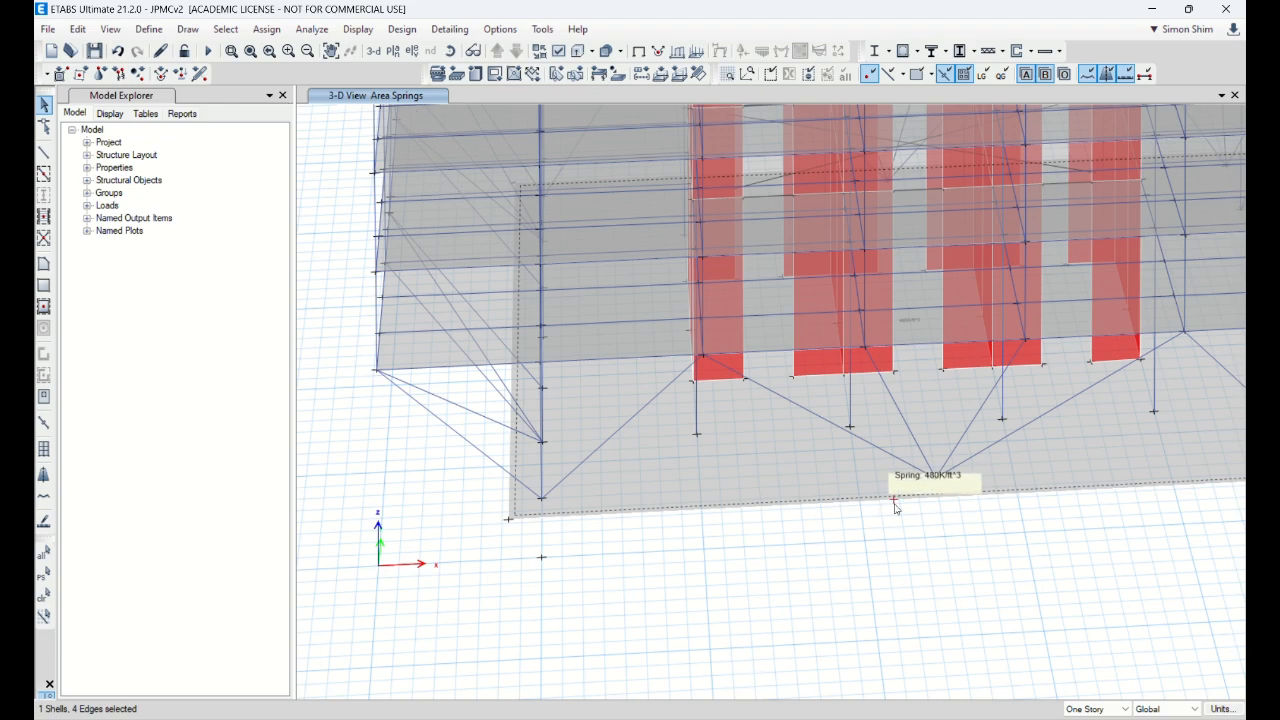
Step: Display the Base level plan, clear the slab selection and restore the window size
click(393, 51)
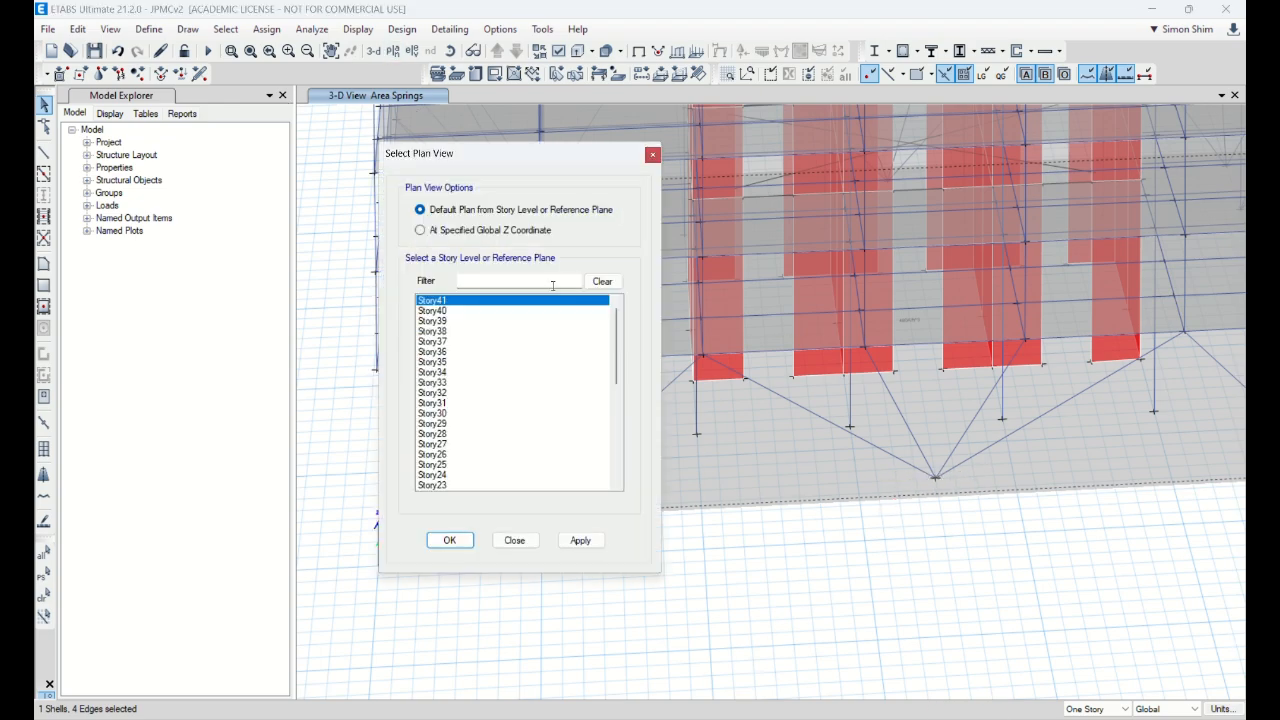
scroll(600, 318, down, 8)
click(493, 484)
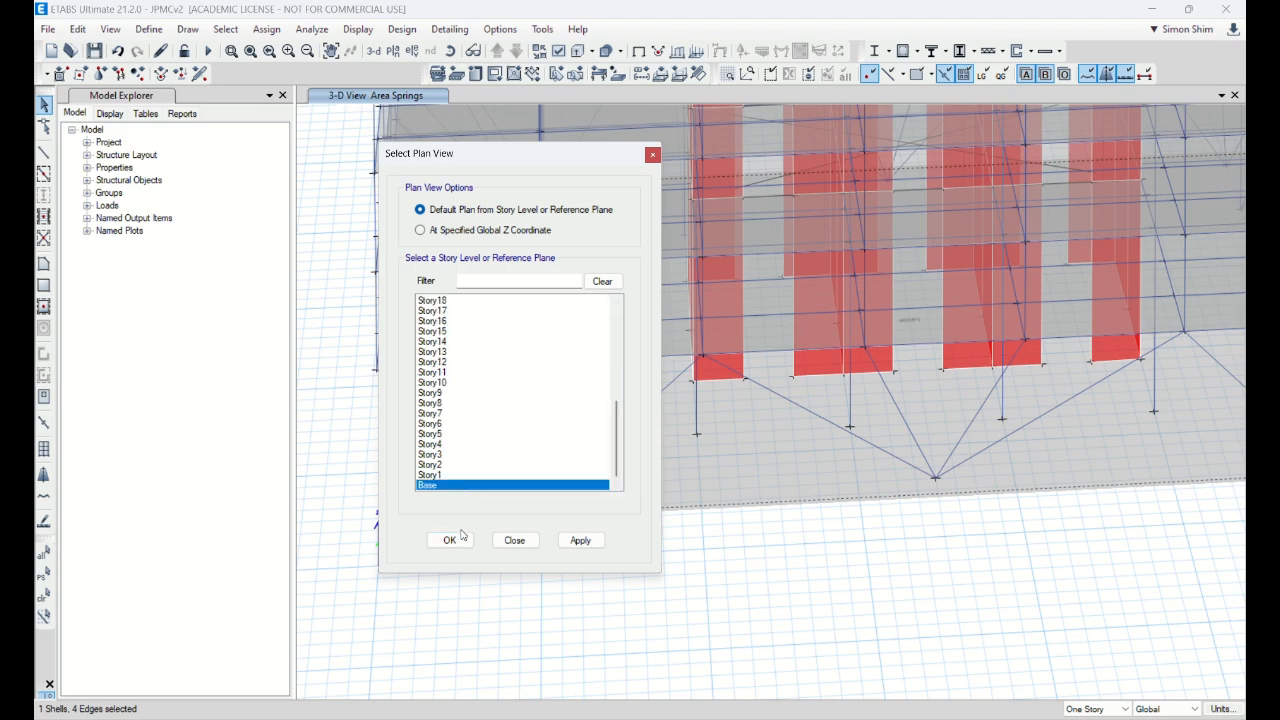
click(452, 539)
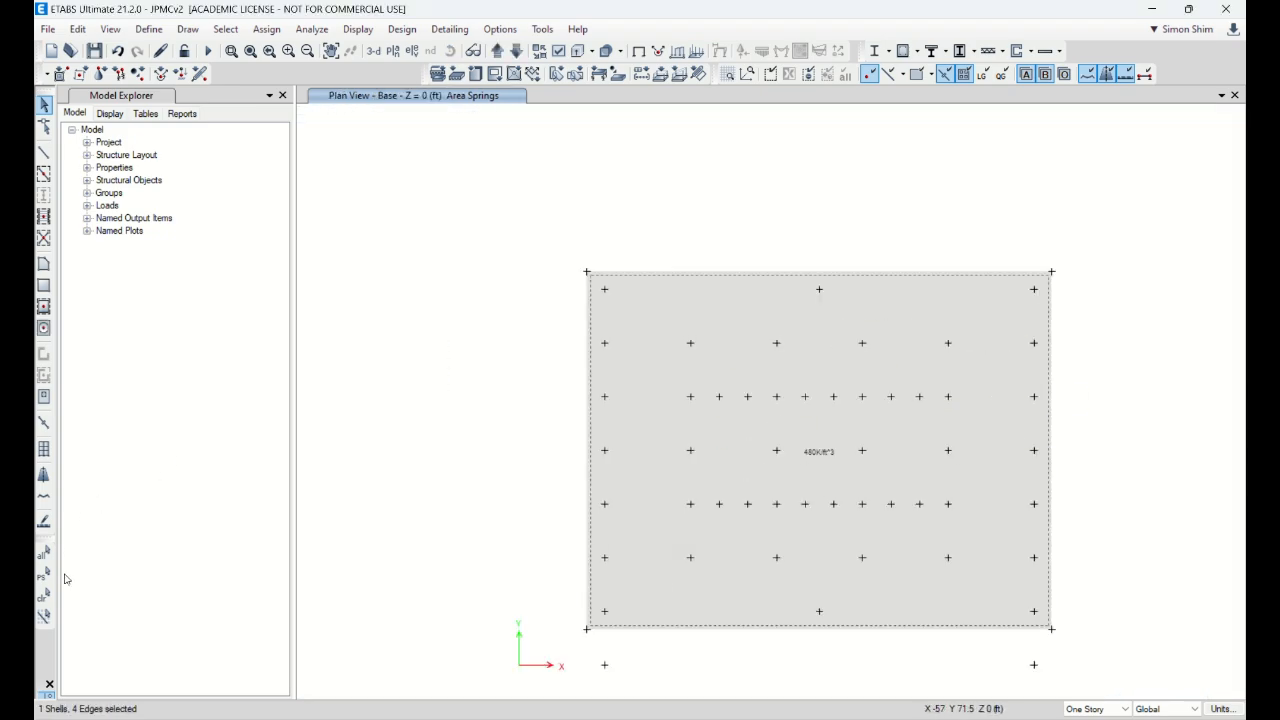
click(45, 595)
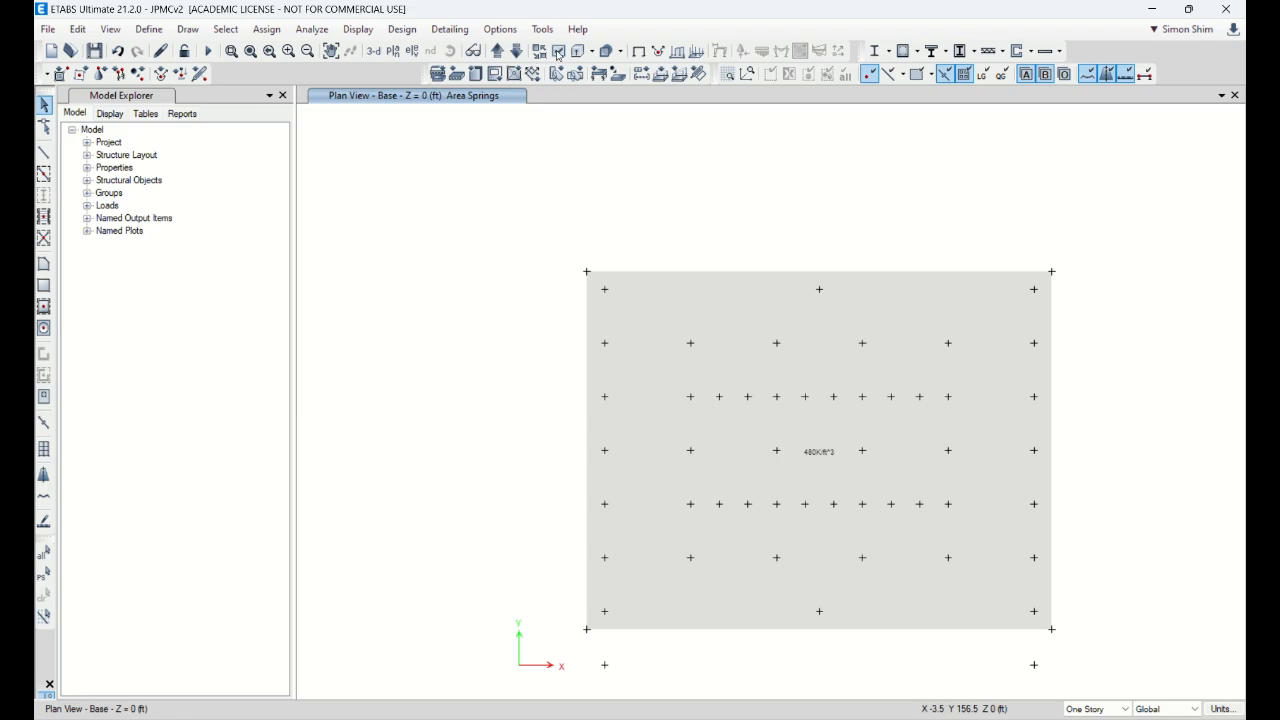
click(1189, 9)
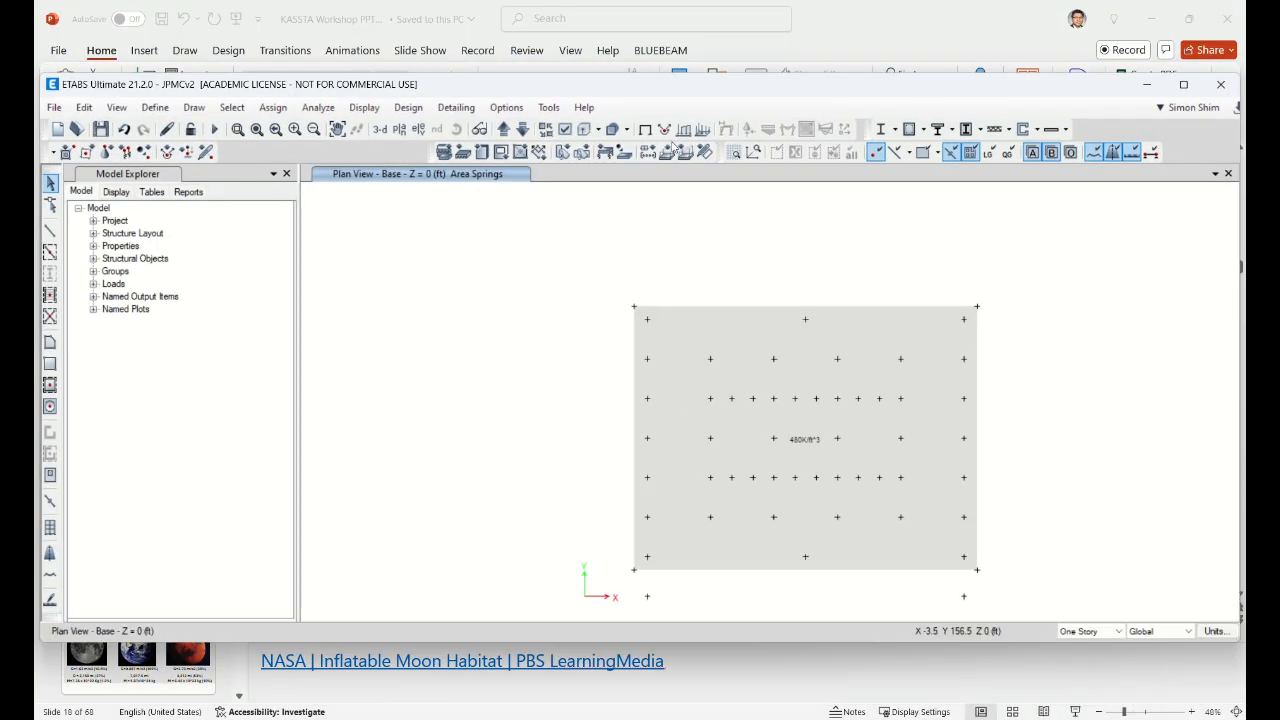
Step: Turn on the shell analysis mesh display on the Base plan
click(565, 130)
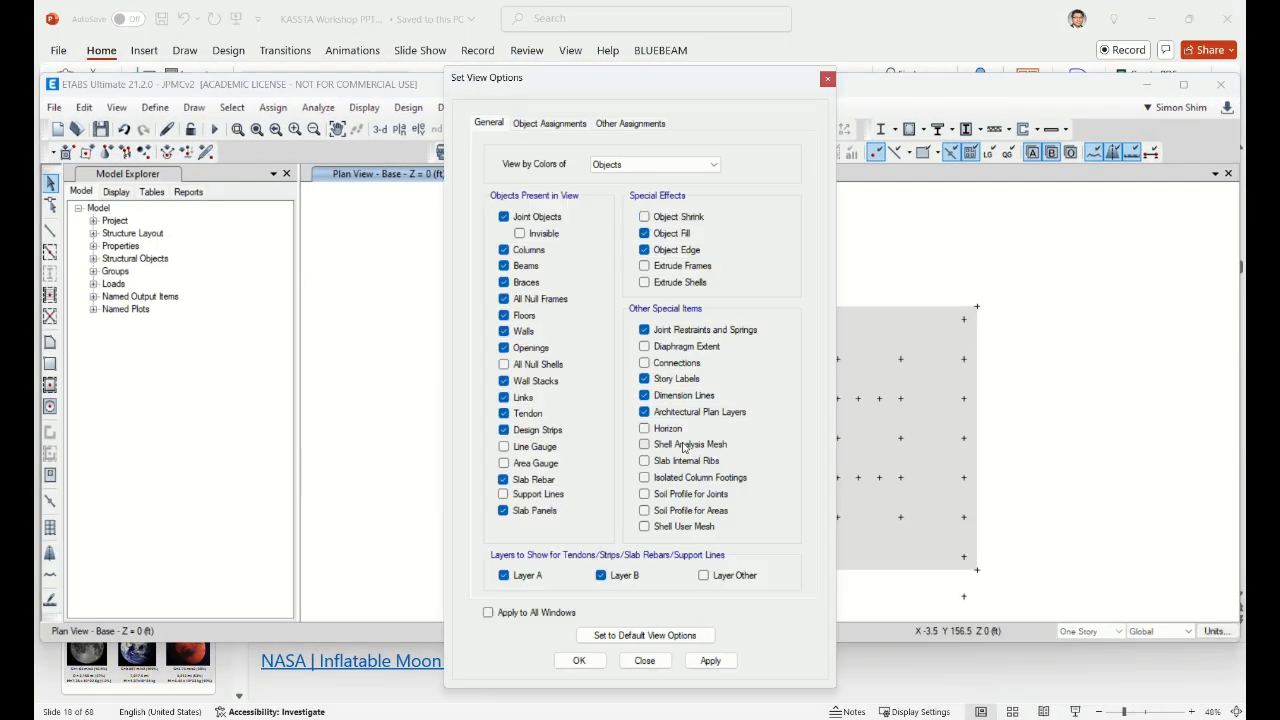
click(686, 446)
click(710, 662)
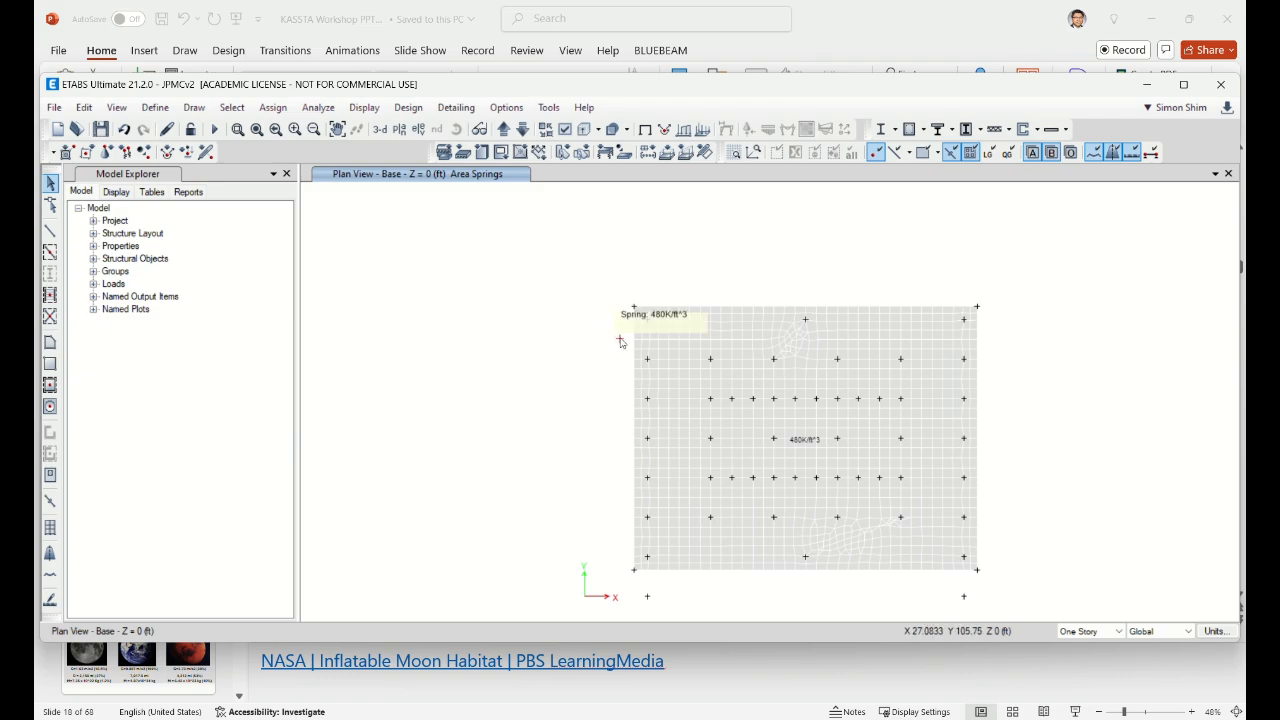
Step: Show the undeformed slab zoomed out and select its four corner joints
click(645, 130)
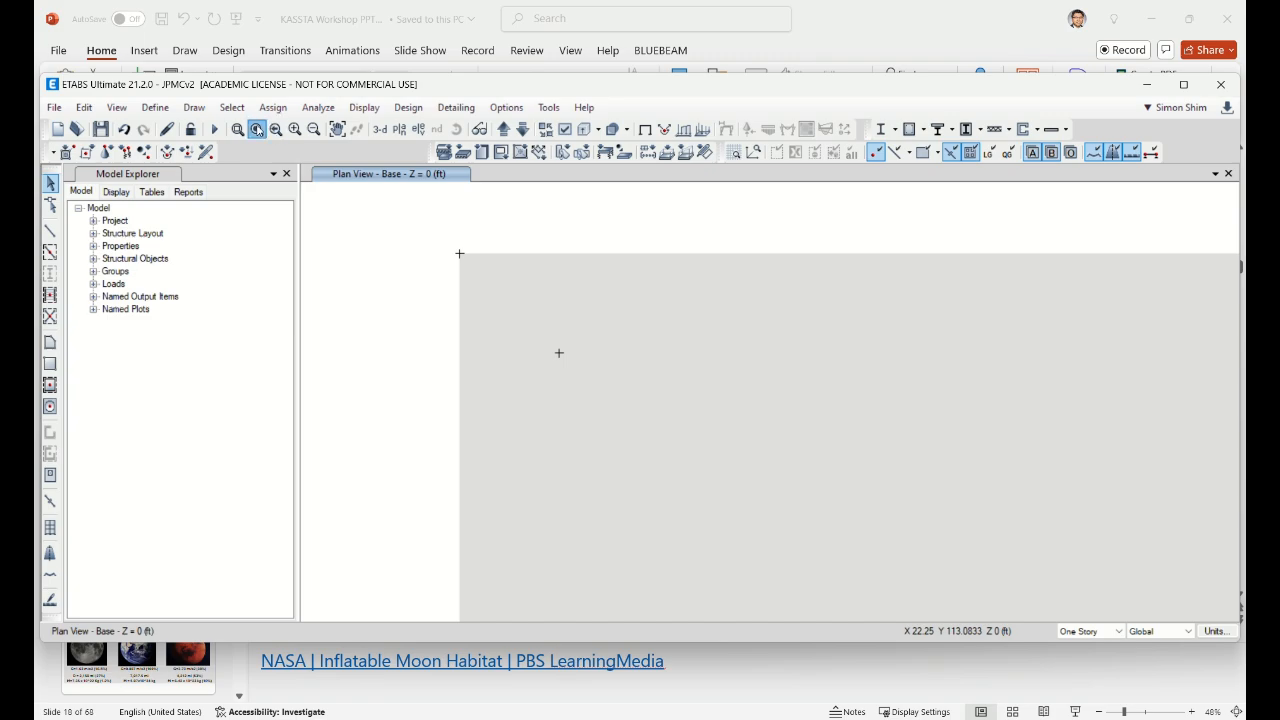
click(256, 129)
click(634, 307)
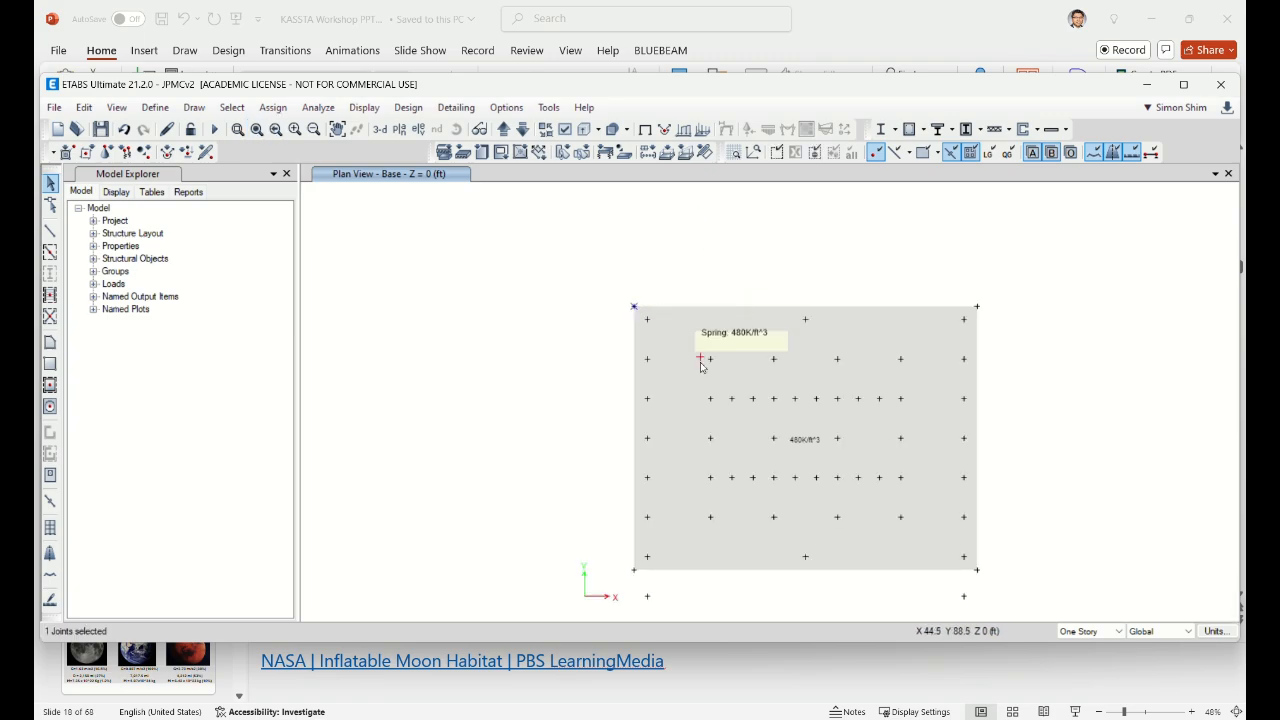
click(634, 570)
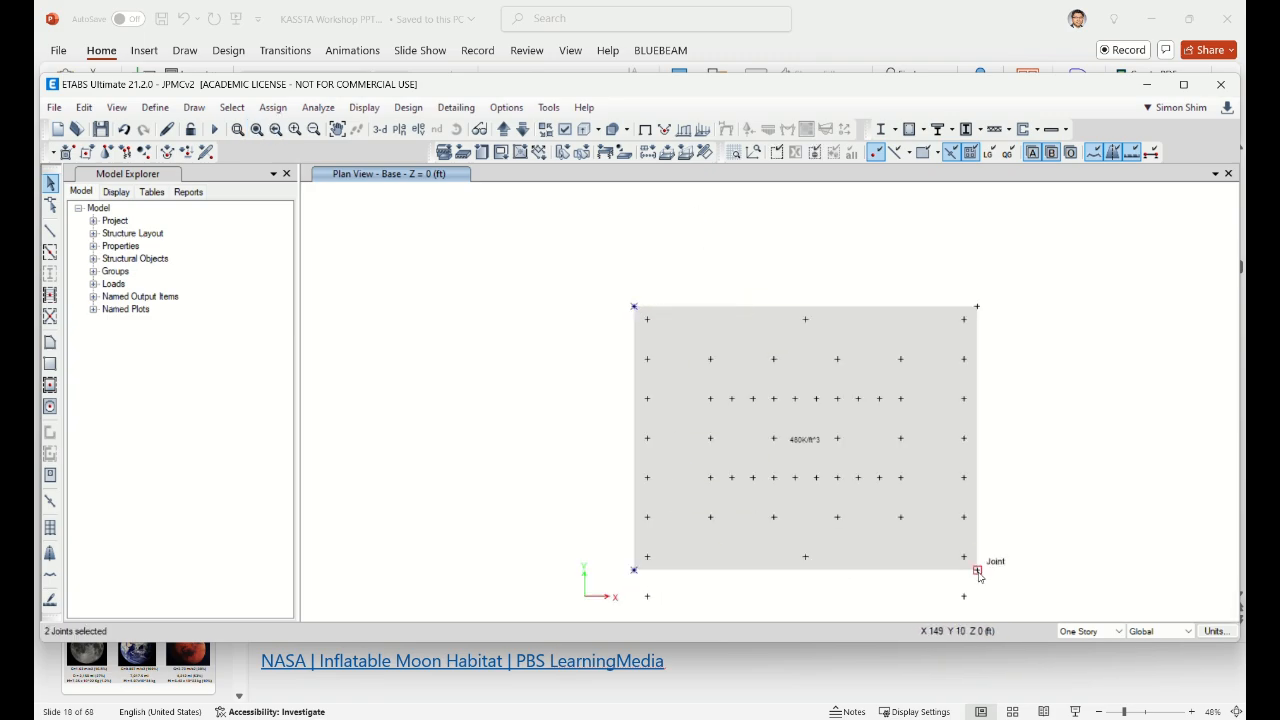
click(977, 570)
click(977, 307)
Step: Restrain the selected corner joints against Translation X and Y, then view the tower in 3-D
click(278, 110)
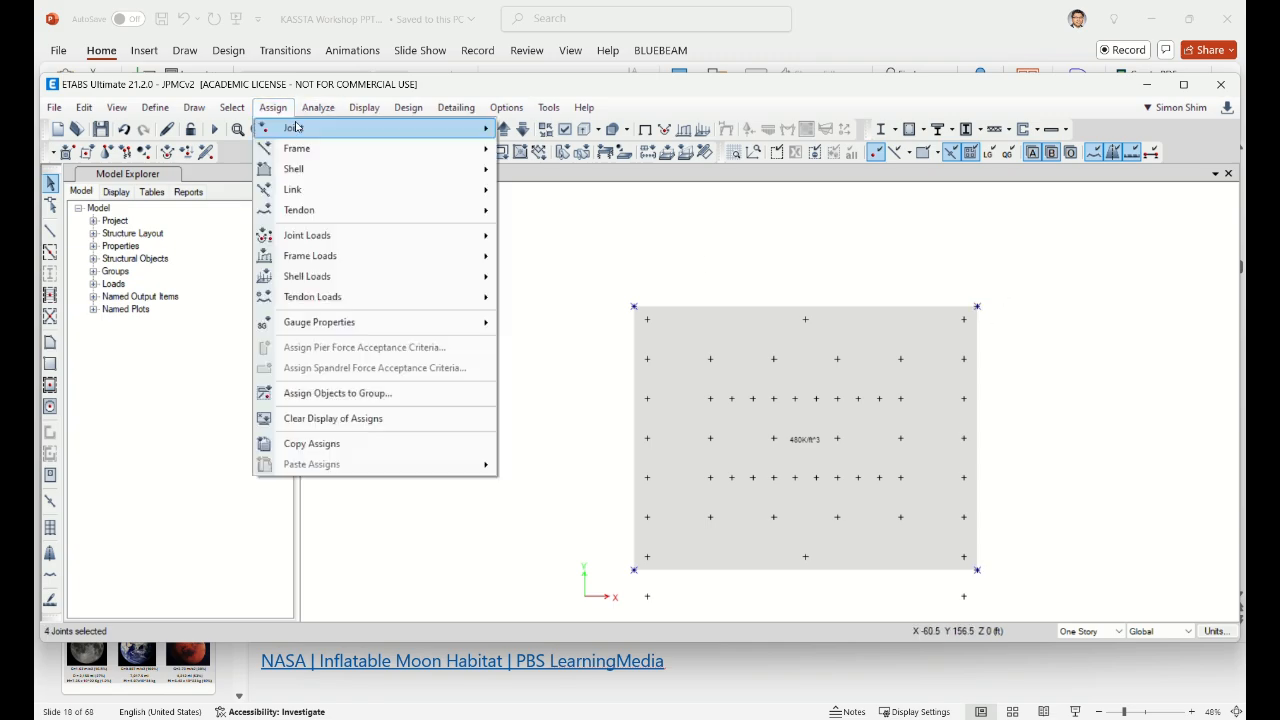
click(280, 110)
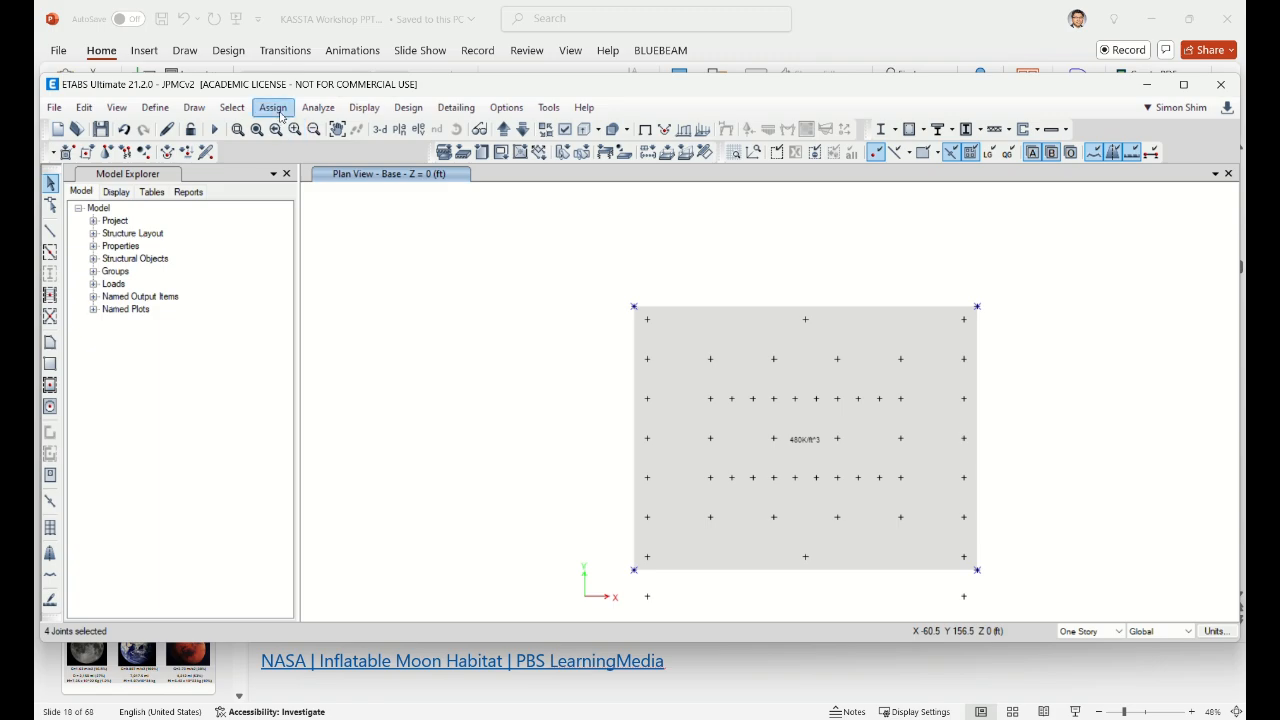
click(274, 108)
mouse_move(300, 129)
click(603, 189)
click(554, 330)
click(554, 350)
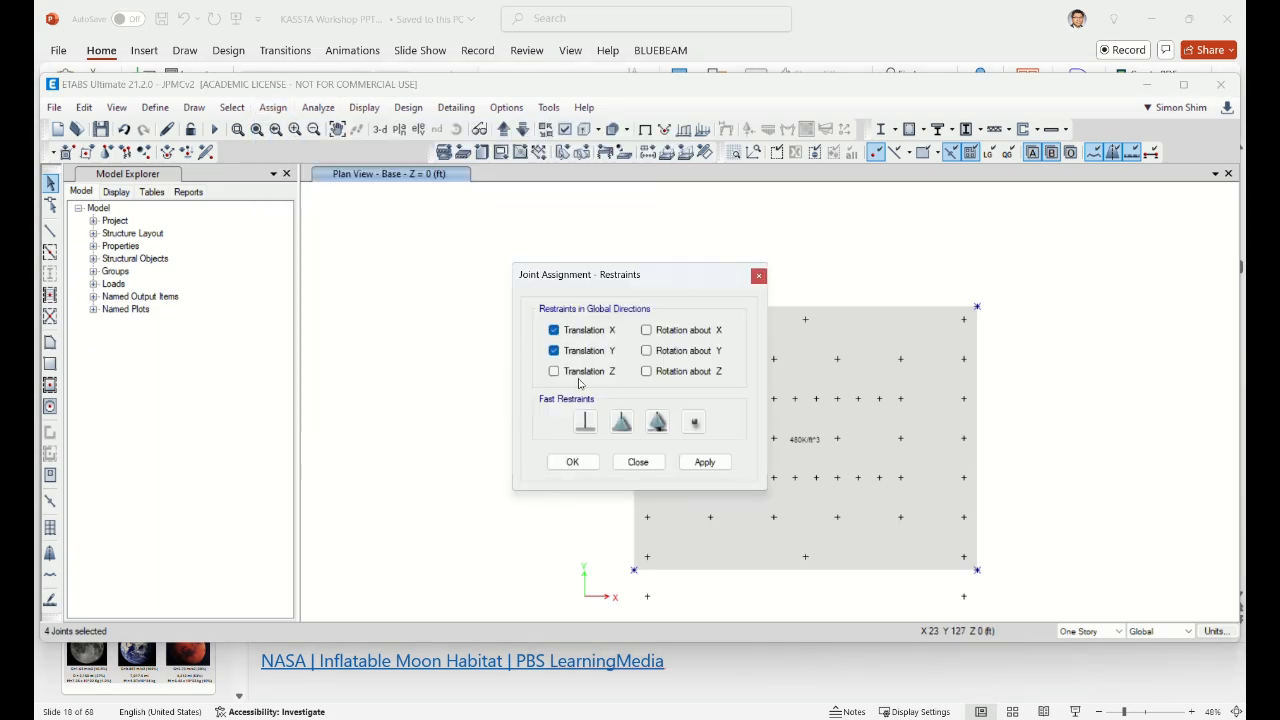
click(710, 469)
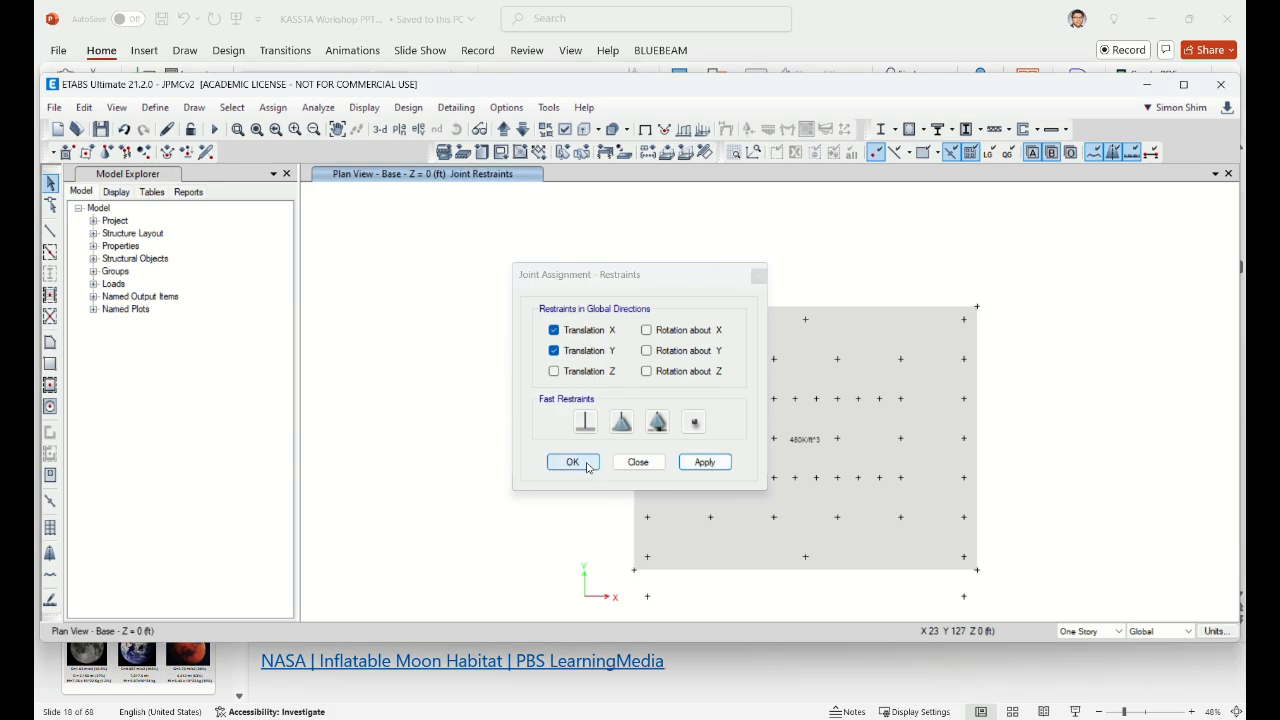
click(587, 466)
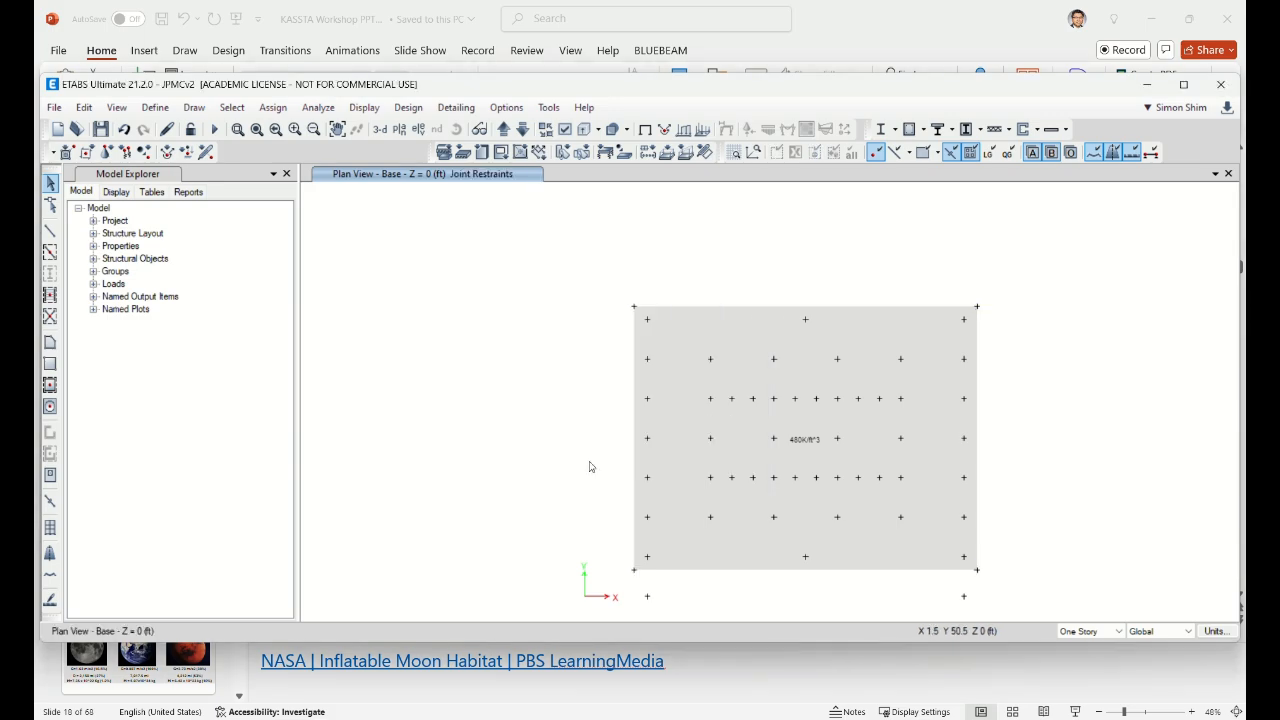
click(380, 129)
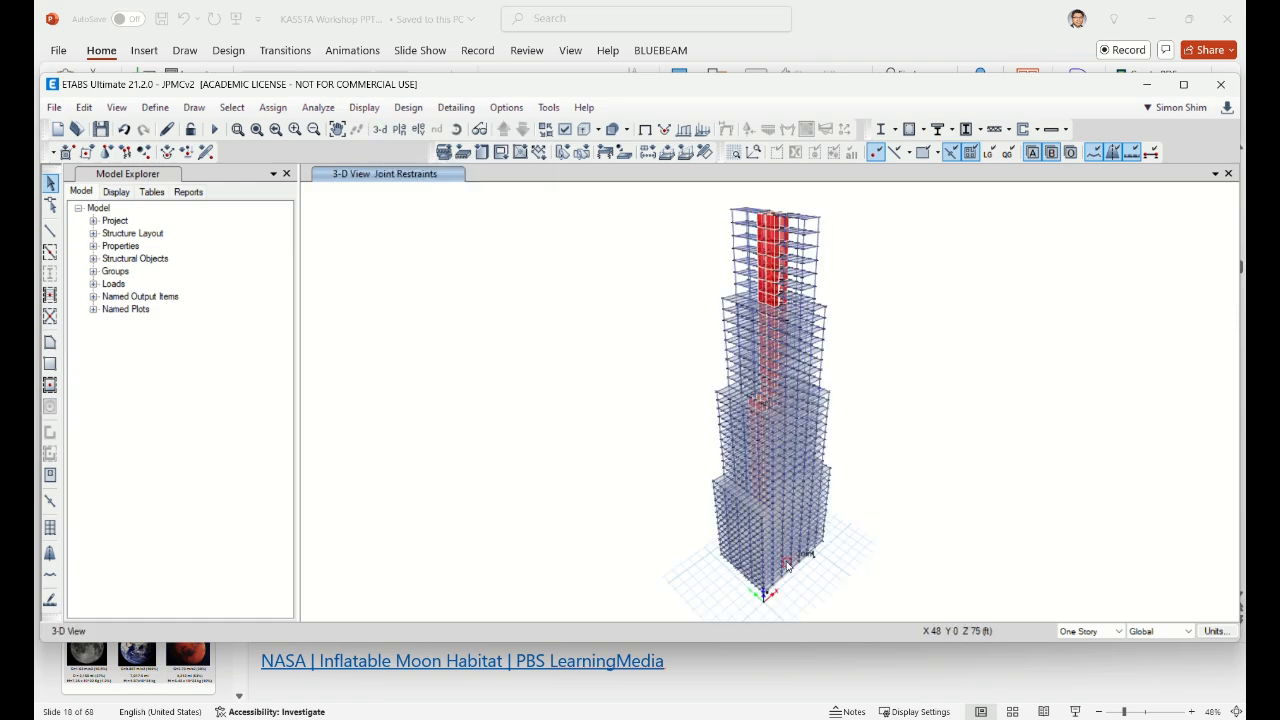
Step: Run the analysis, then return to the Base level plan view
click(216, 130)
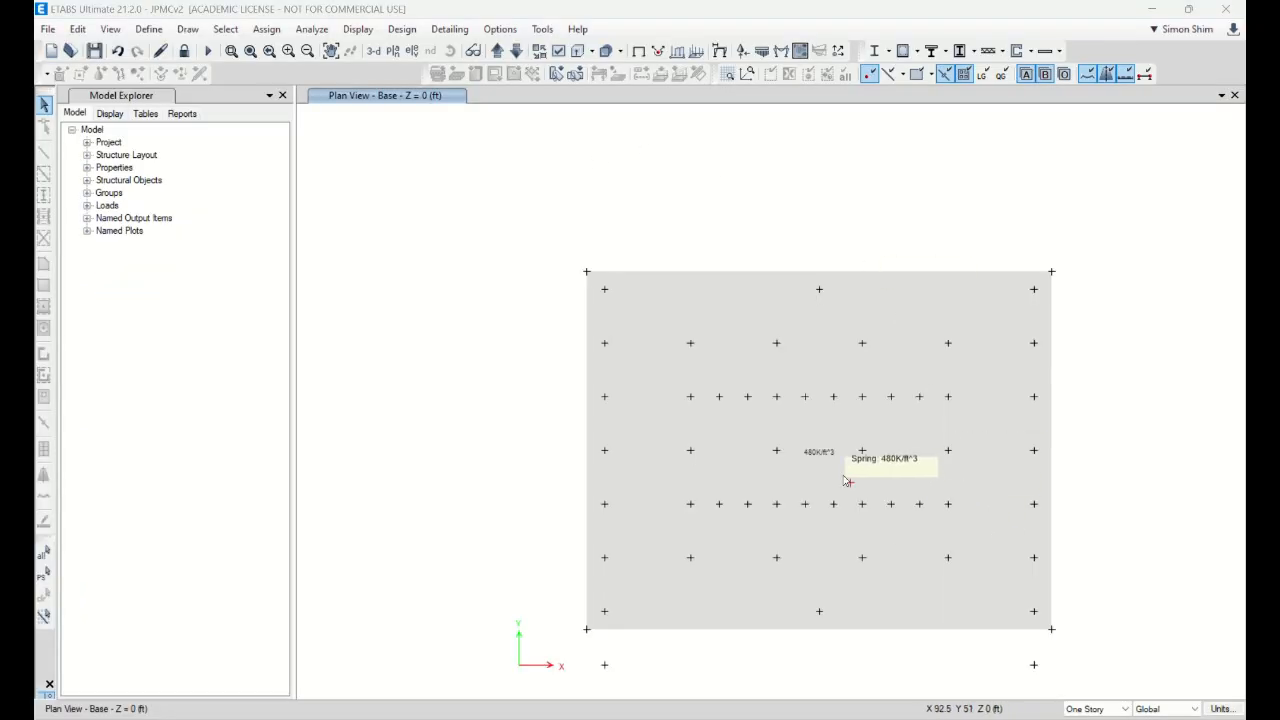
click(373, 51)
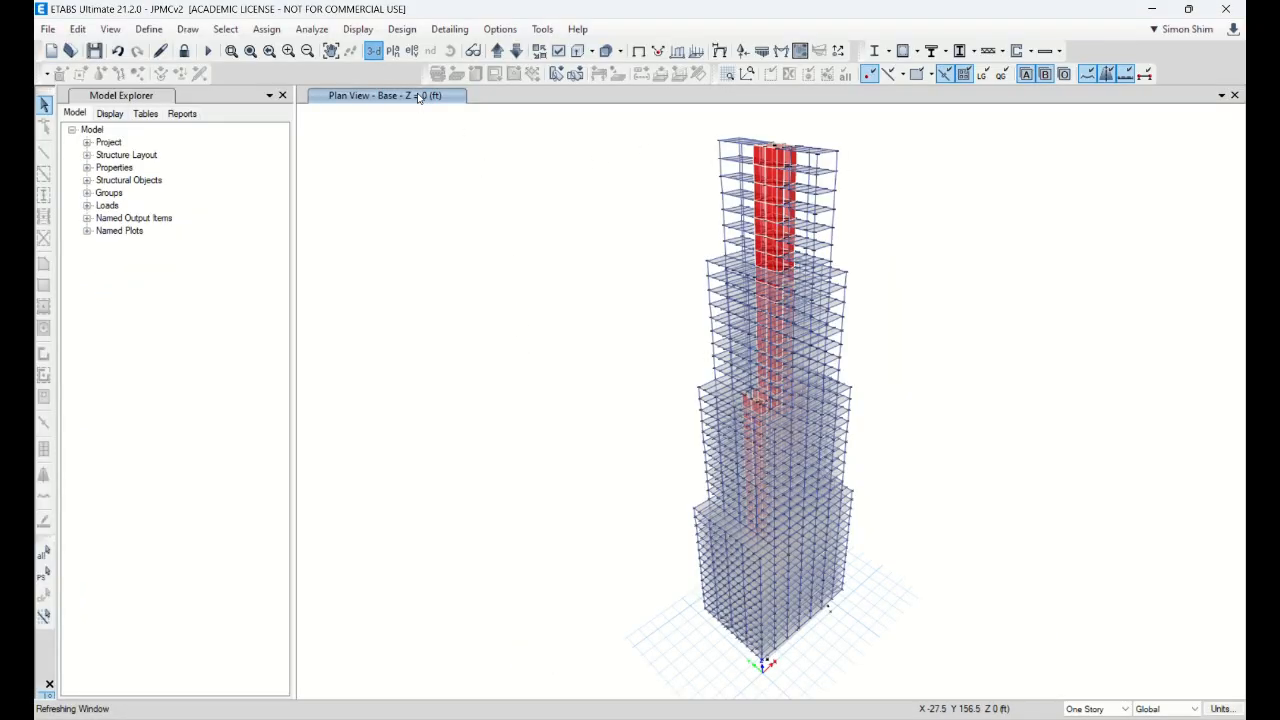
click(392, 51)
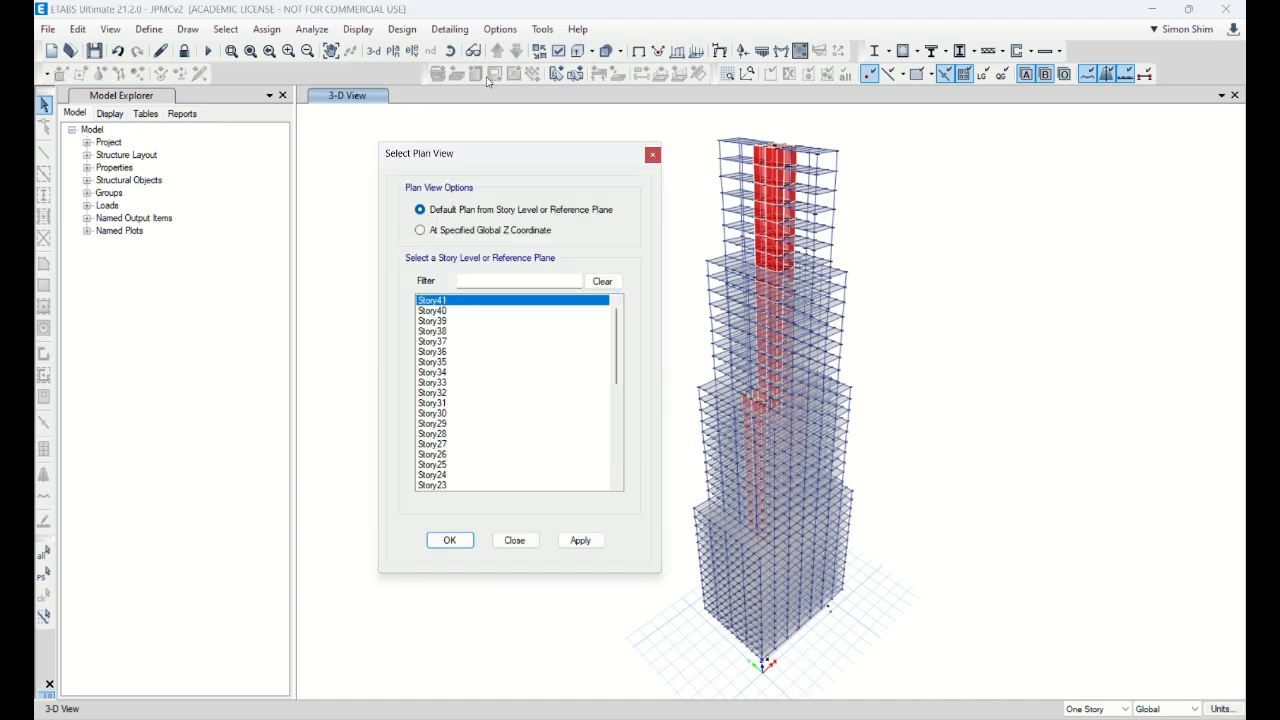
scroll(600, 395, down, 8)
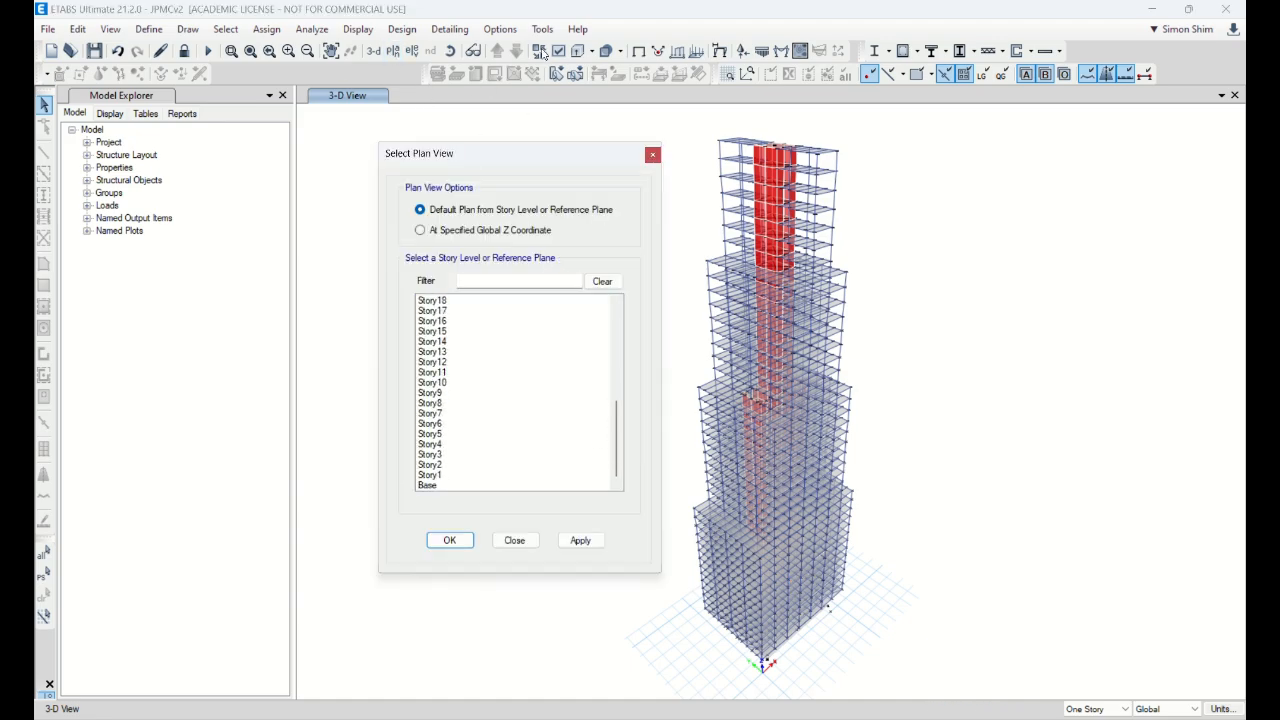
key(Return)
mouse_move(767, 283)
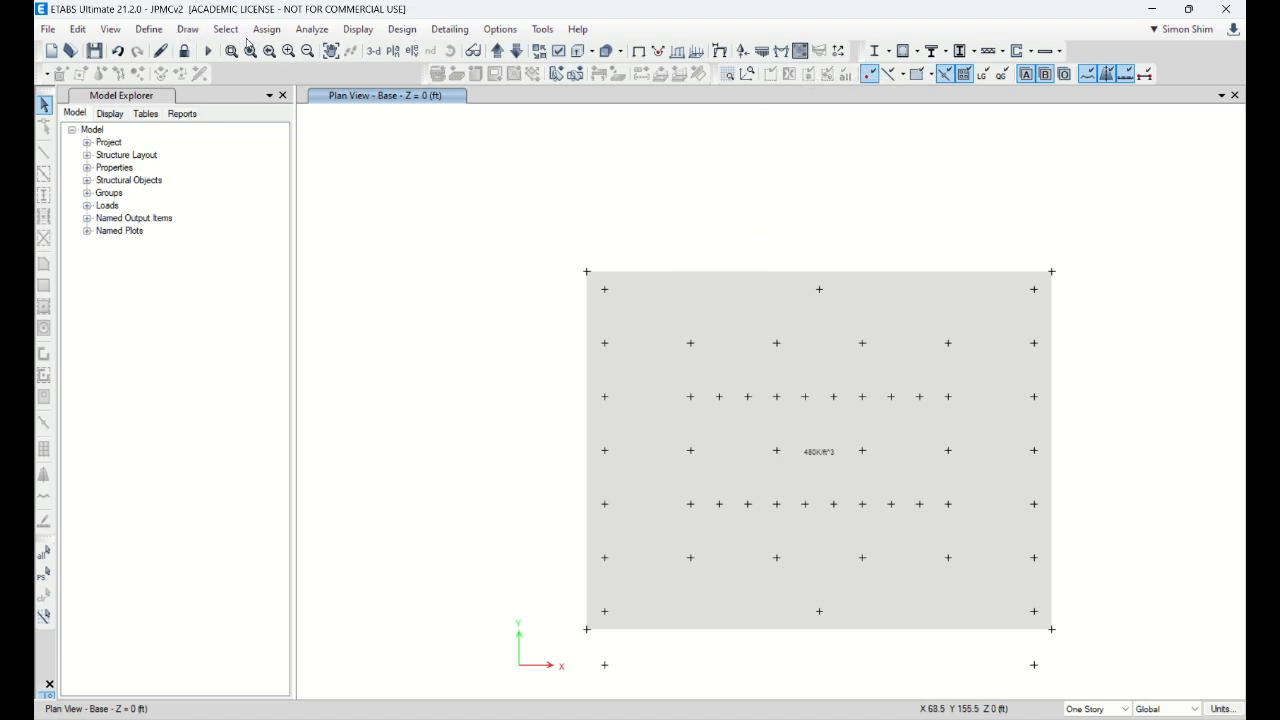
click(150, 30)
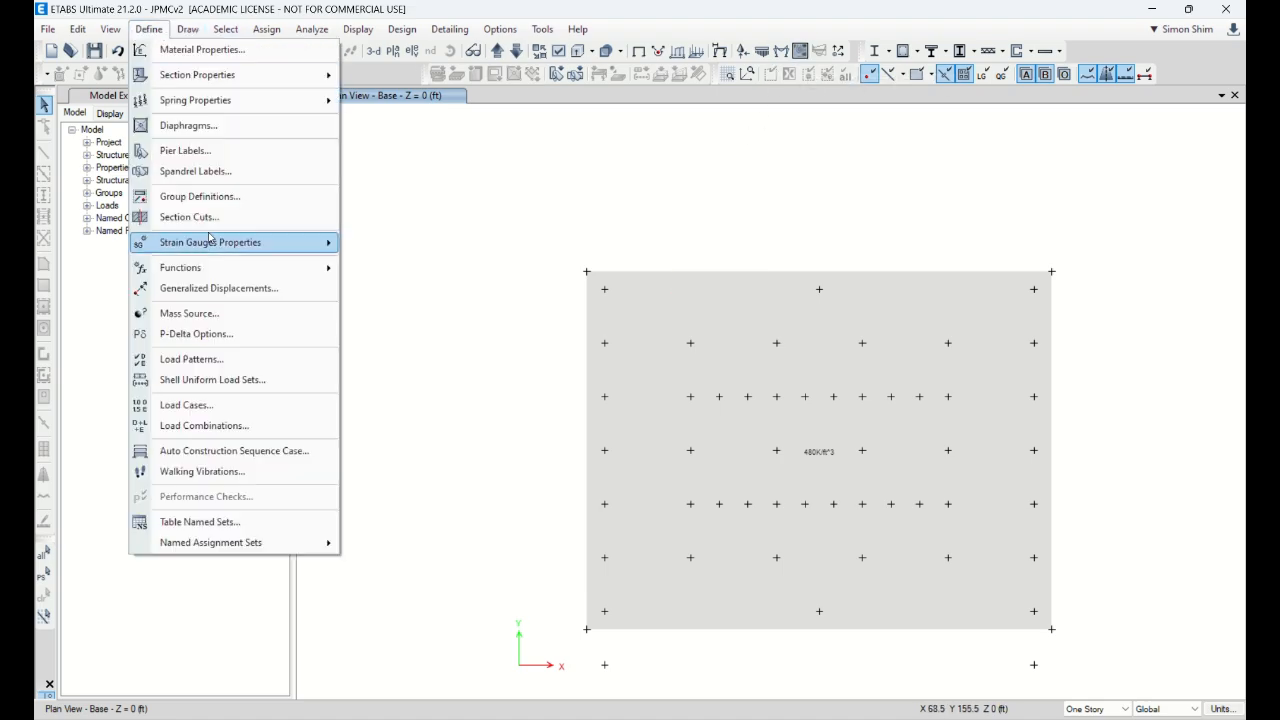
click(244, 428)
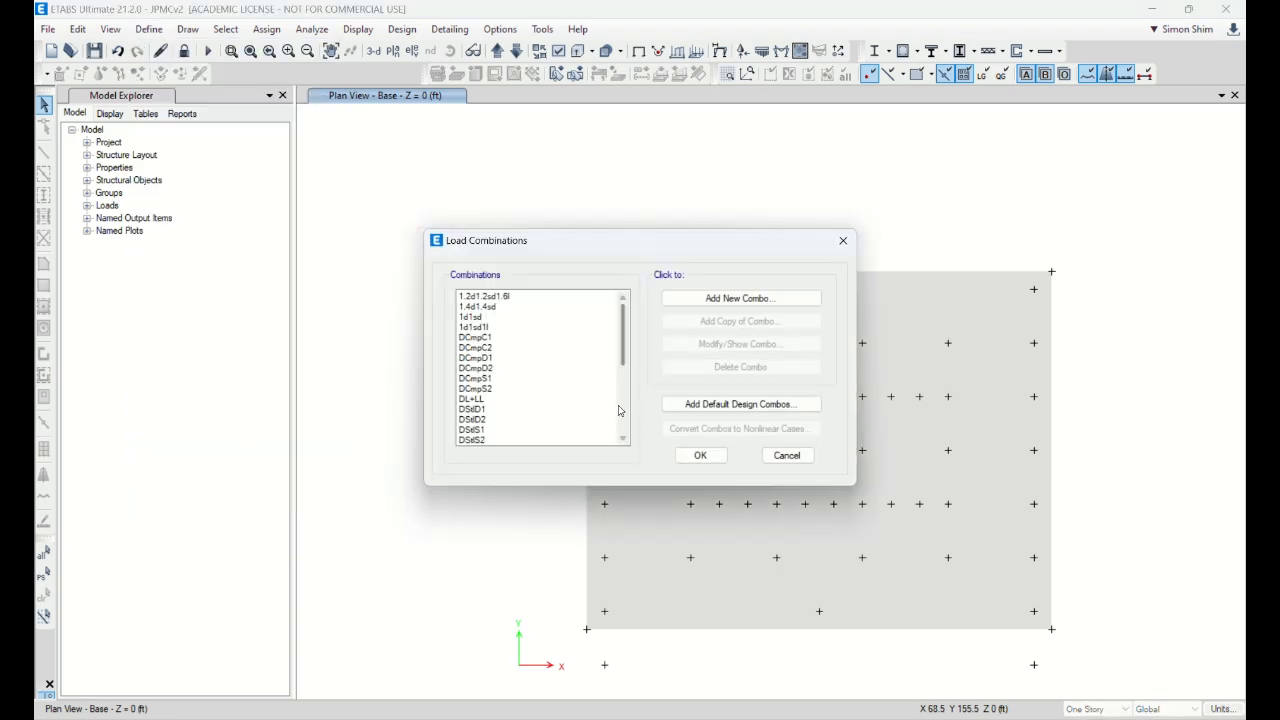
click(476, 399)
click(765, 344)
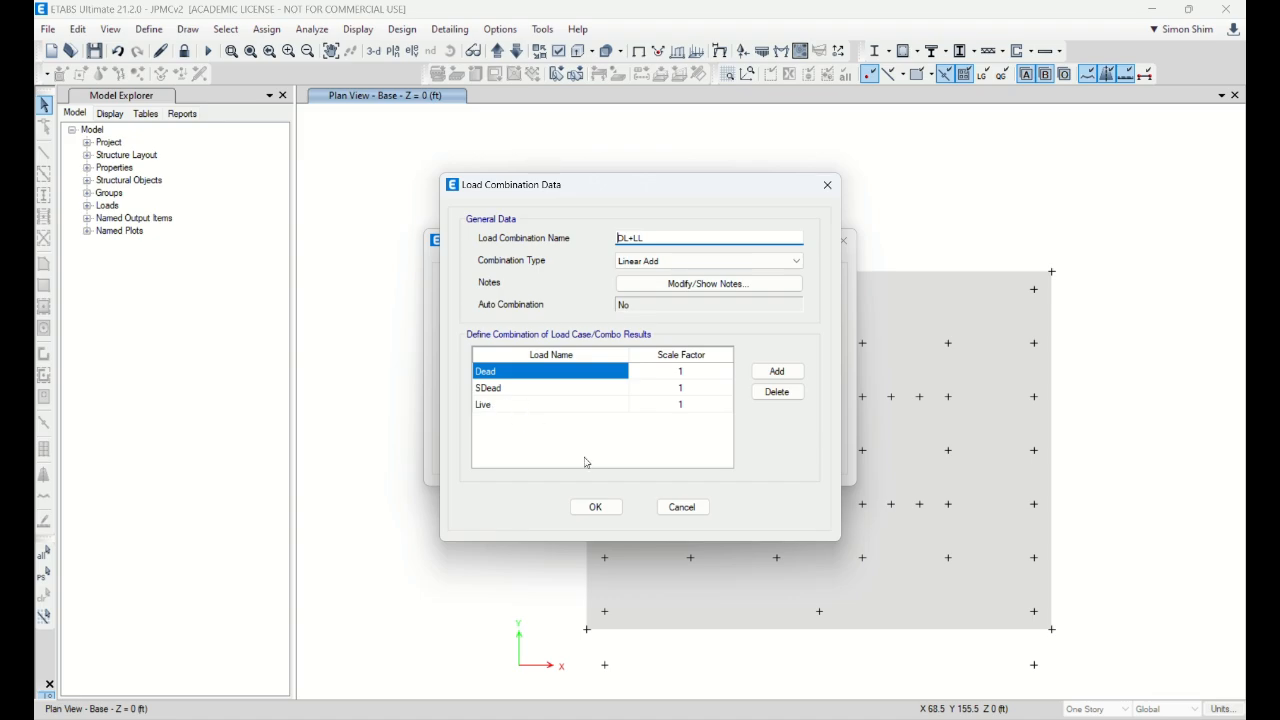
click(682, 507)
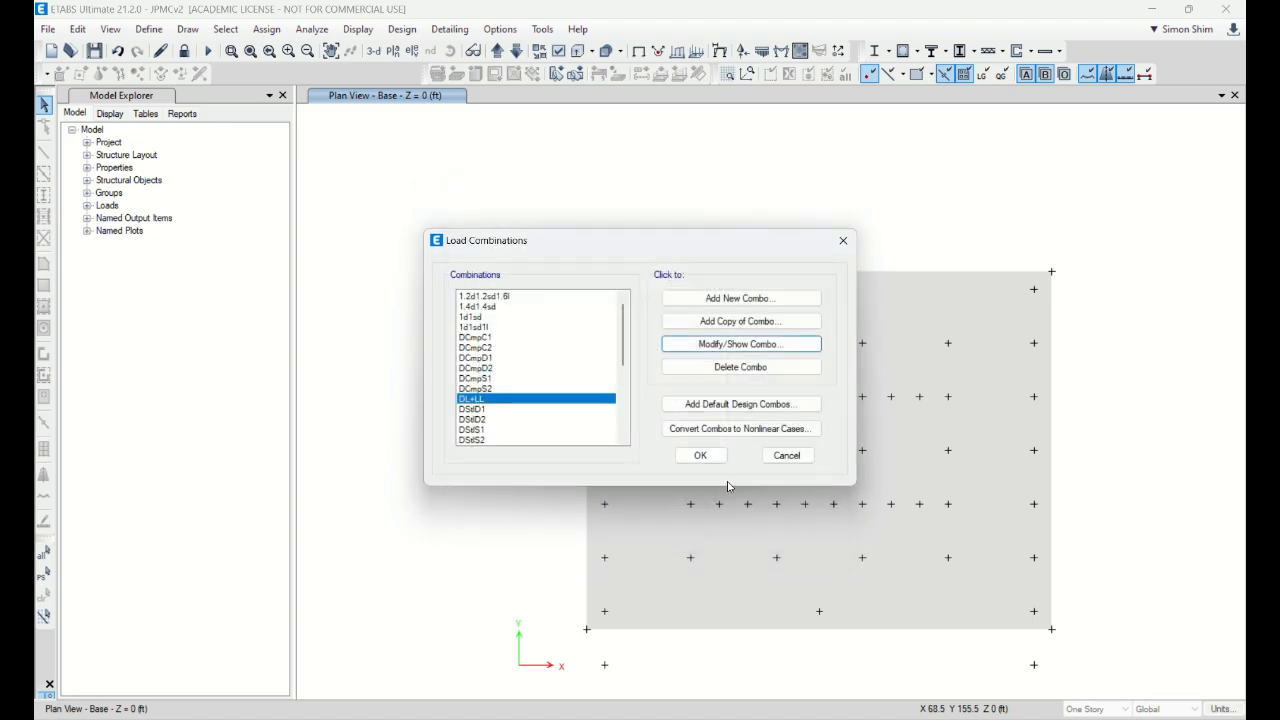
click(785, 455)
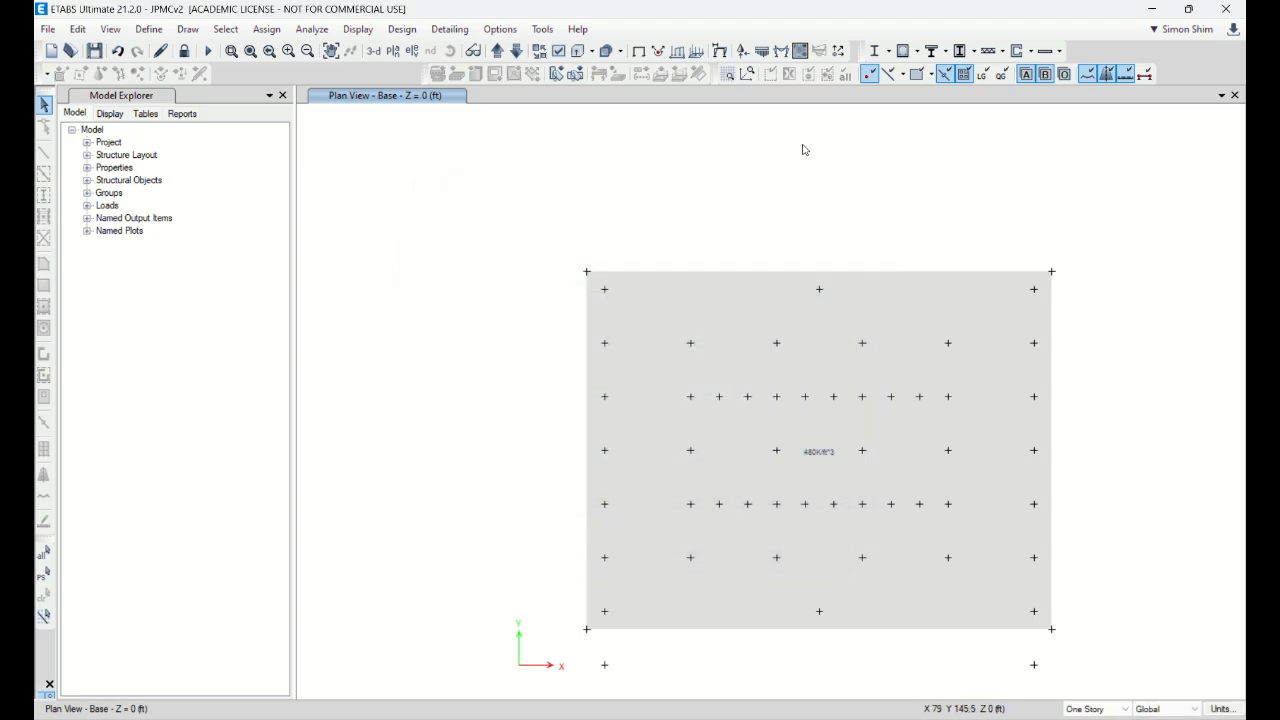
click(763, 53)
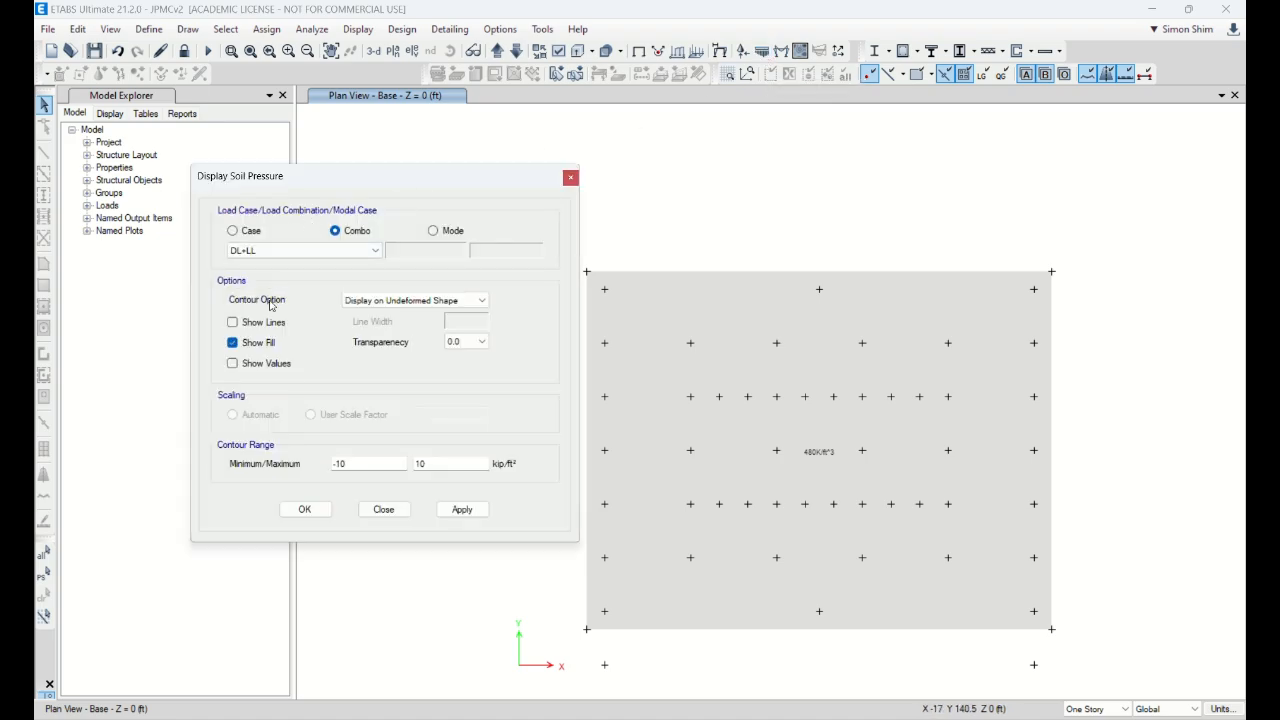
Step: Plot DL+LL soil pressure contours, trying a -20 to 20 range
click(460, 510)
double_click(354, 461)
text(-20)
key(Tab)
text(20)
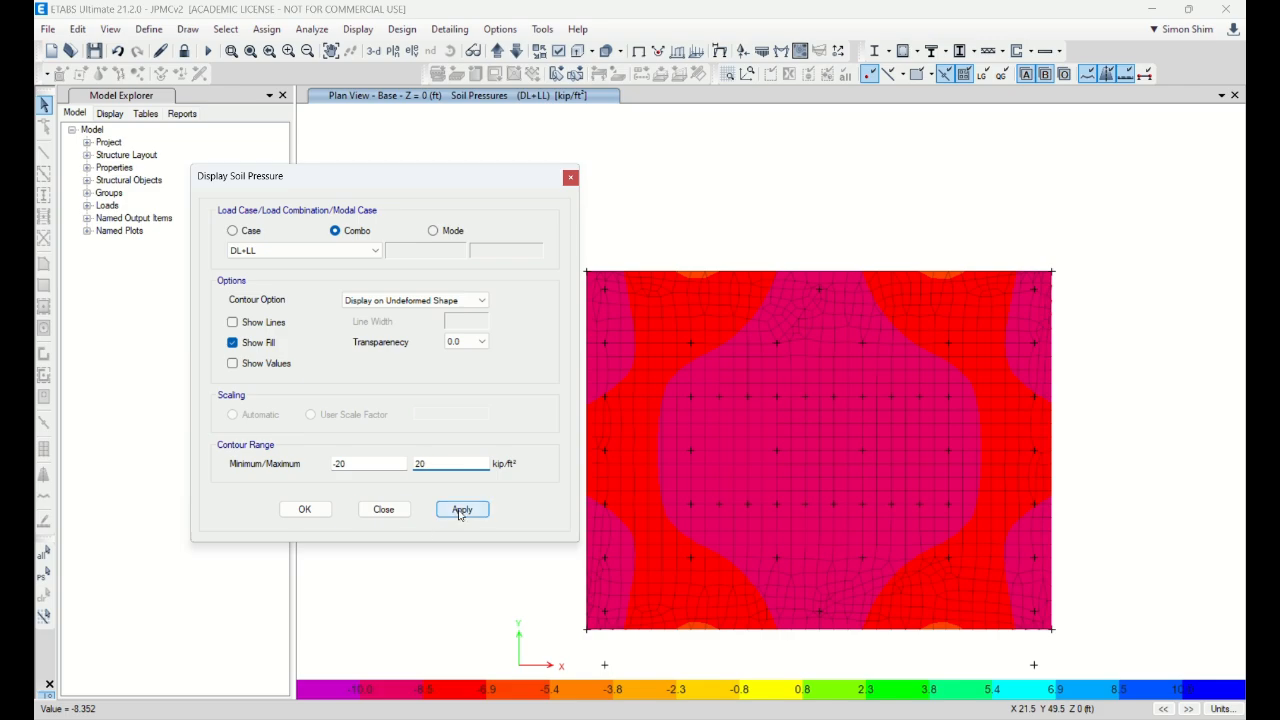
click(461, 510)
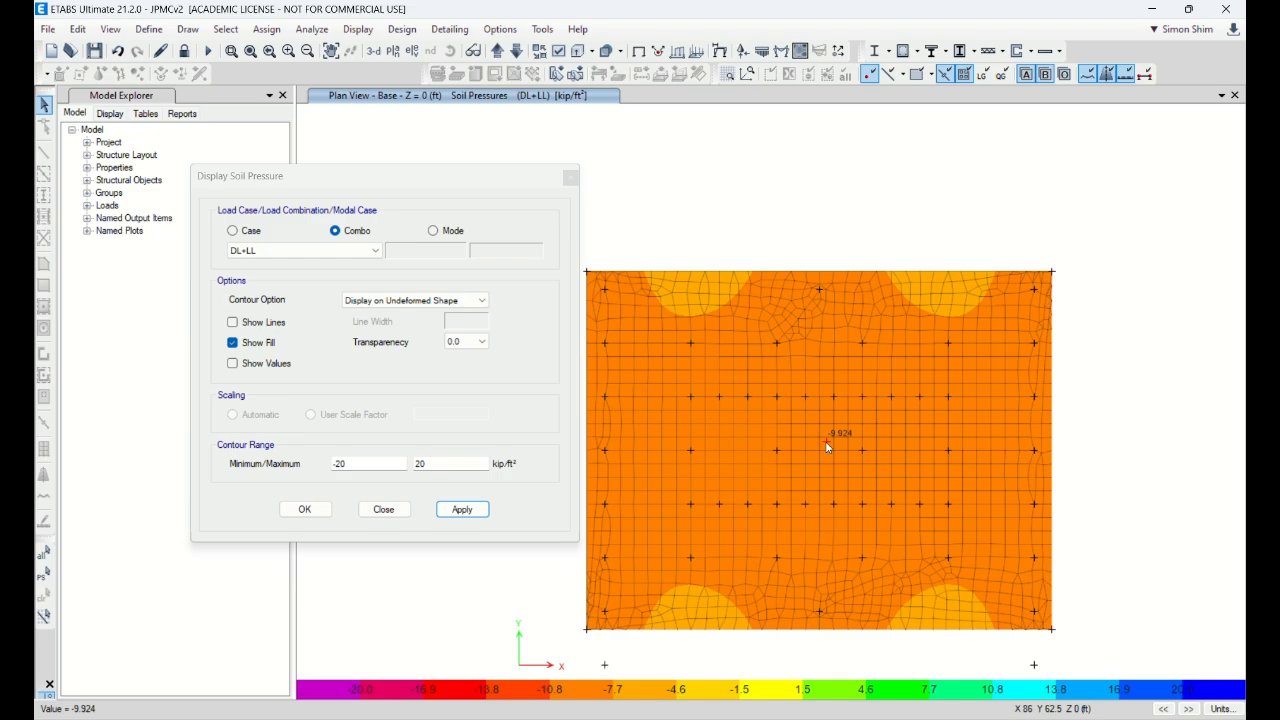
Step: Redraw the soil pressure contours with a -10 to 10 range and close the settings
drag(357, 464, 227, 471)
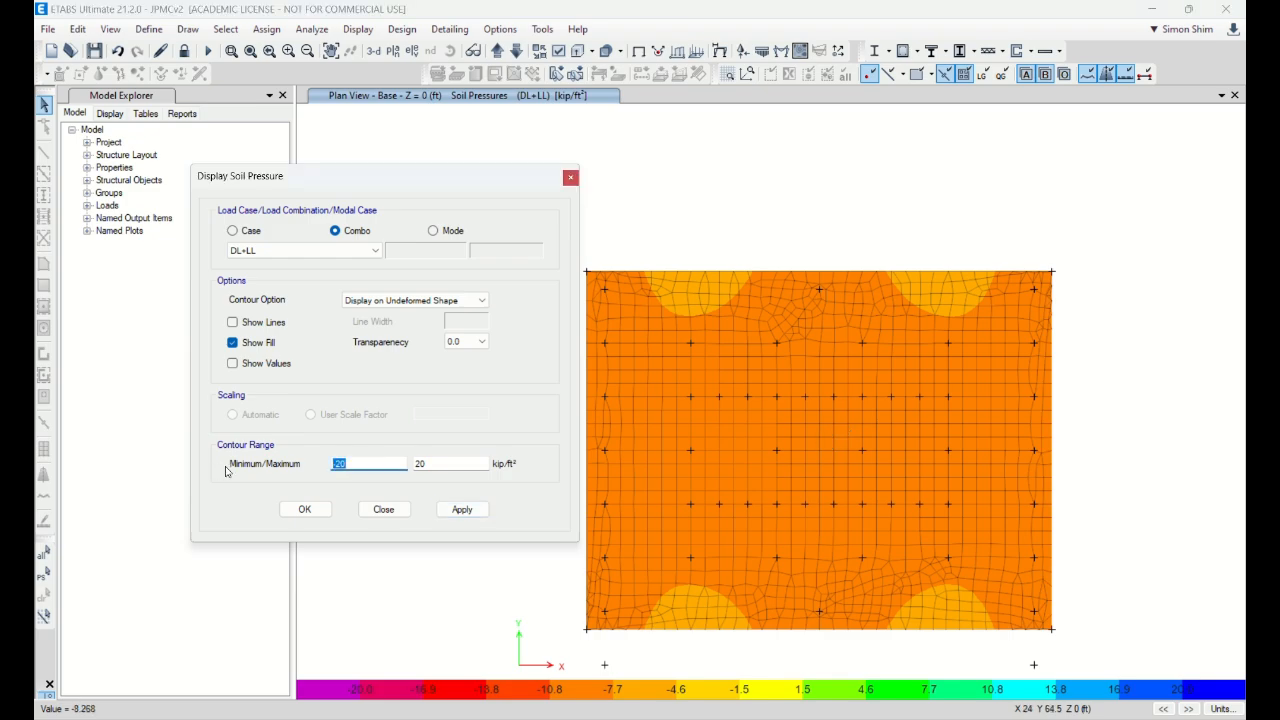
text(-10)
key(Tab)
text(10)
click(461, 509)
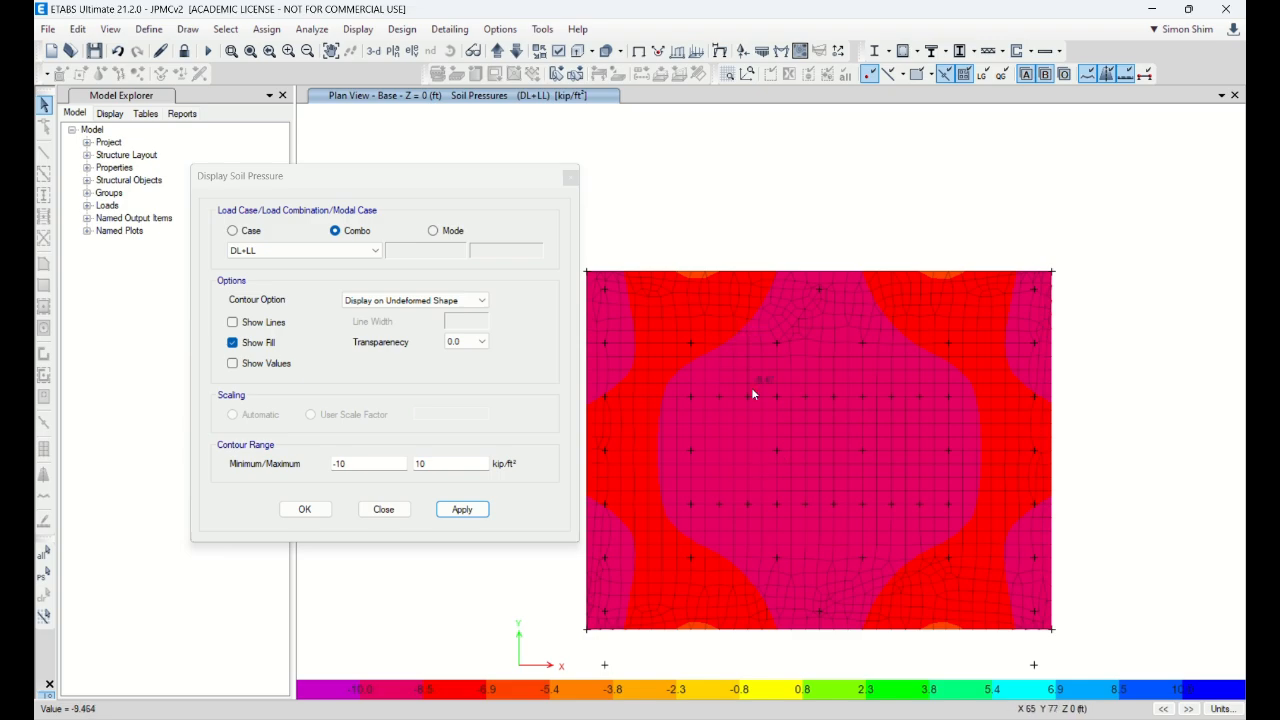
click(379, 510)
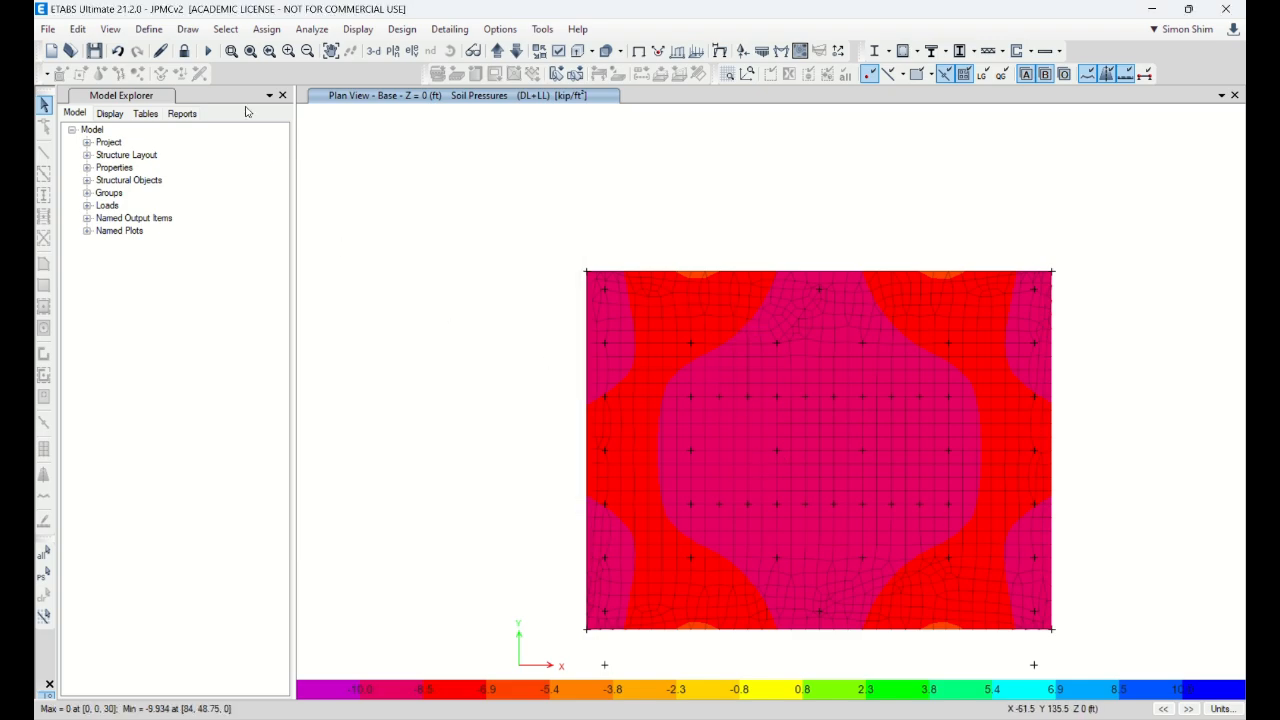
Step: Copy the DL+LL combination into a new one named DL+0.75(LL+Wx)
click(148, 29)
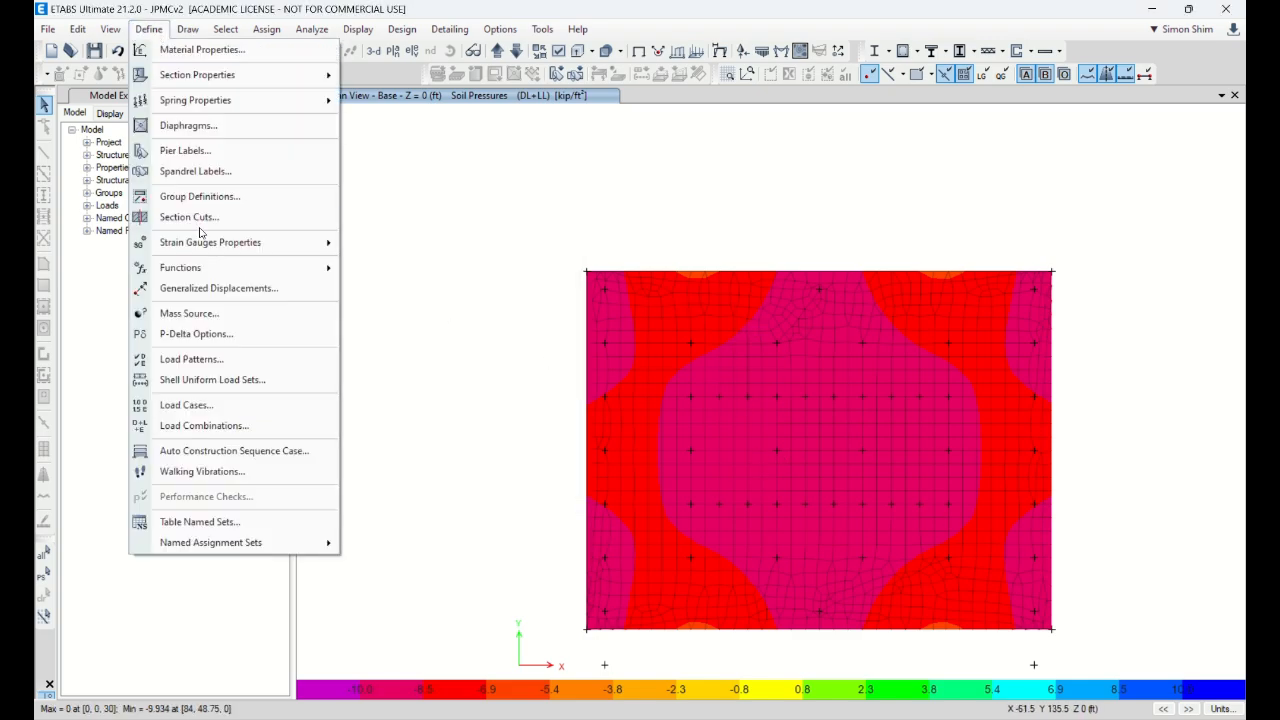
click(255, 427)
click(483, 399)
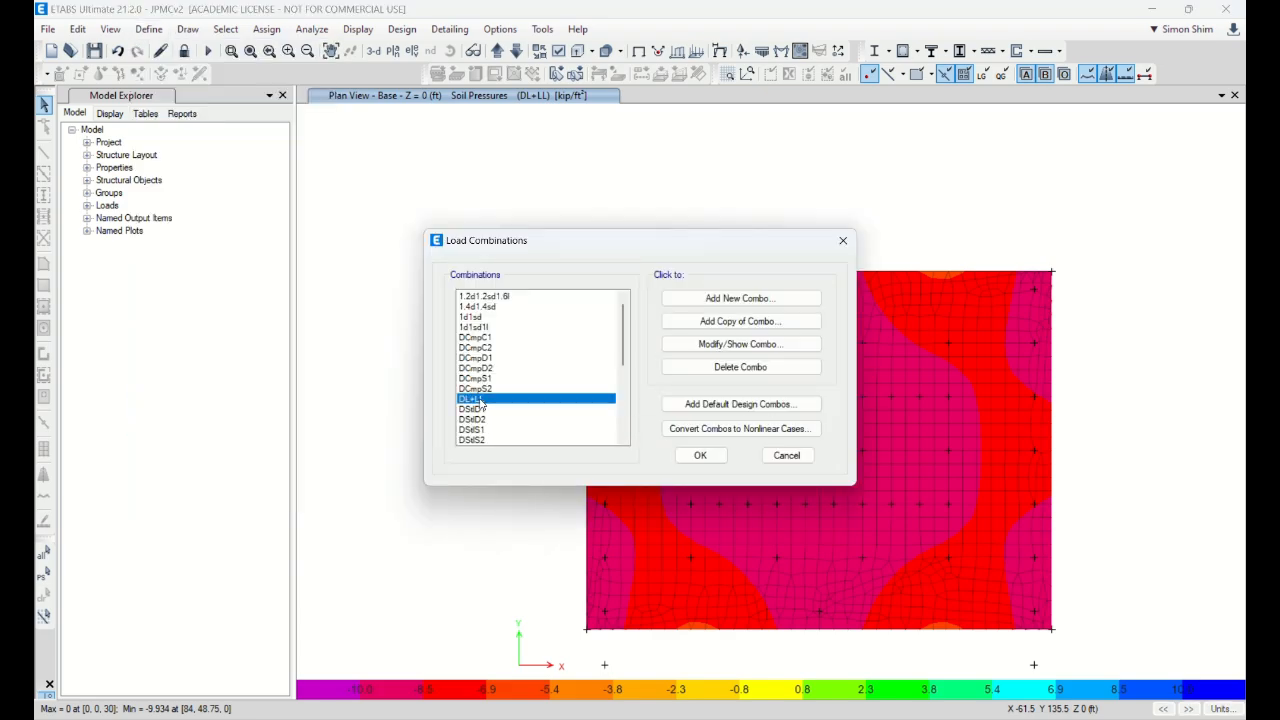
click(743, 321)
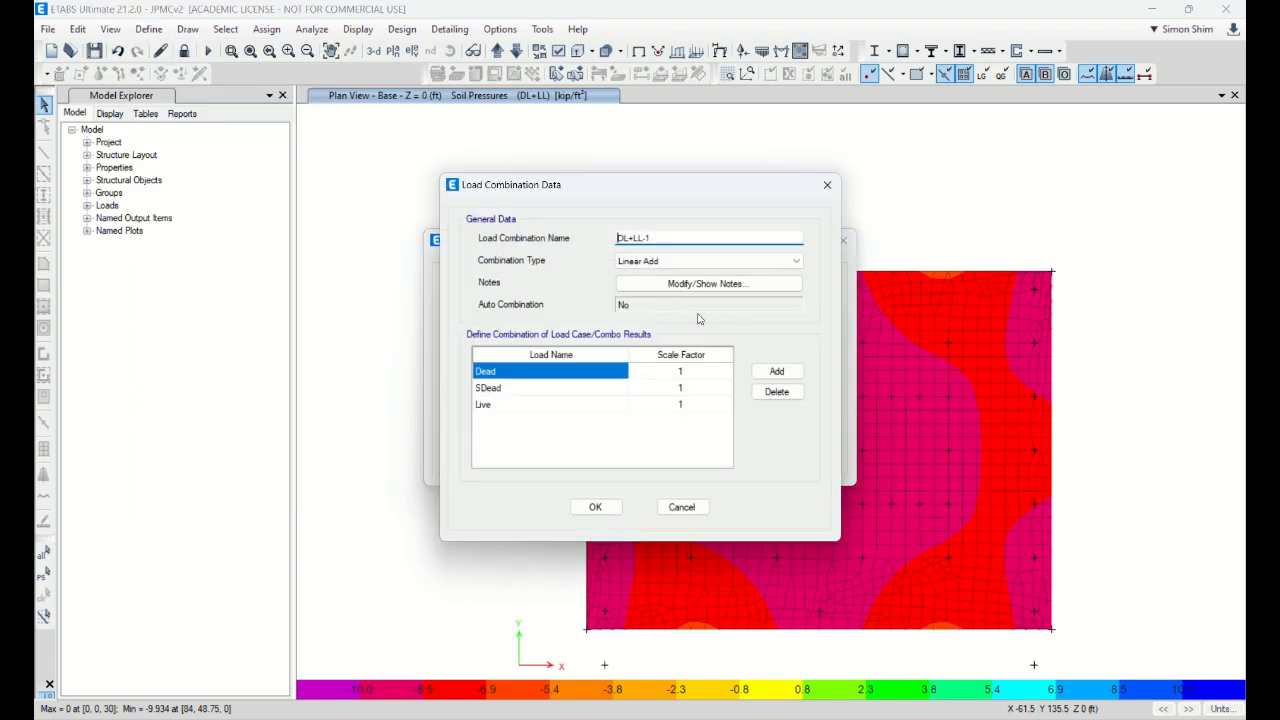
click(636, 238)
text(0.75(LL)
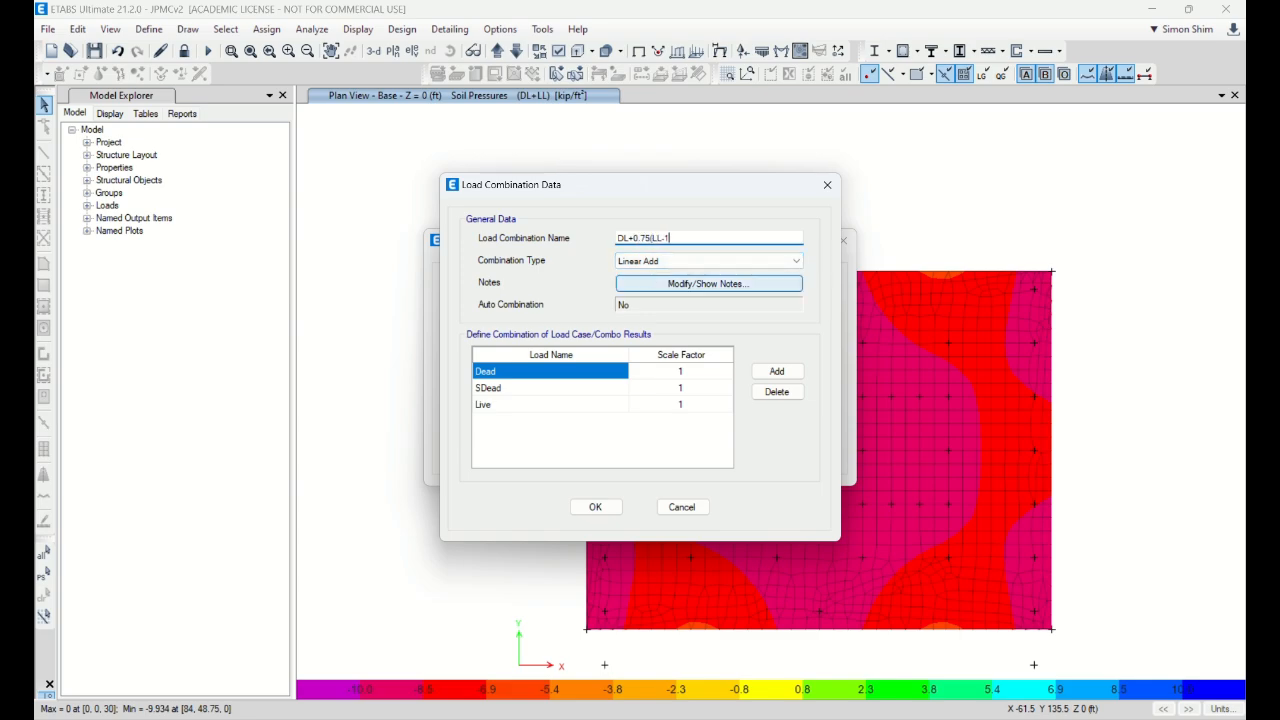
text(+Wx)
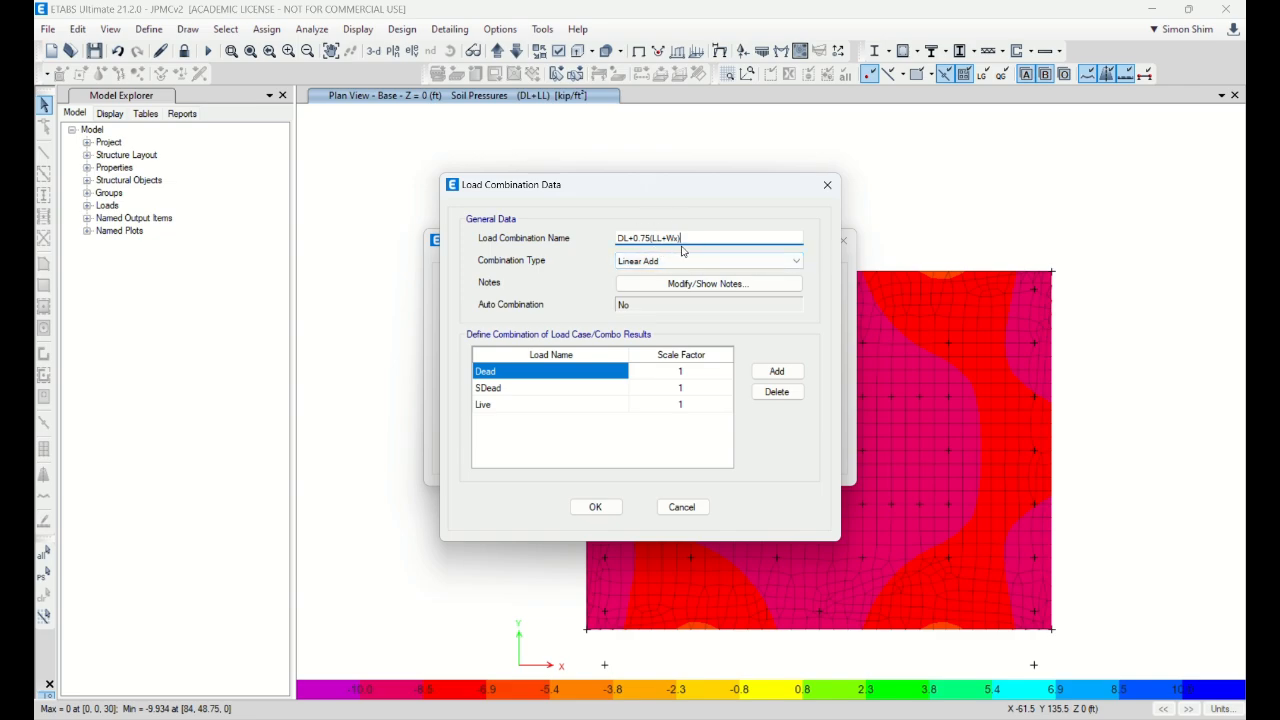
Step: Add an SWindX row and set Live and SWindX scale factors to 0.75
click(777, 371)
click(585, 421)
click(586, 422)
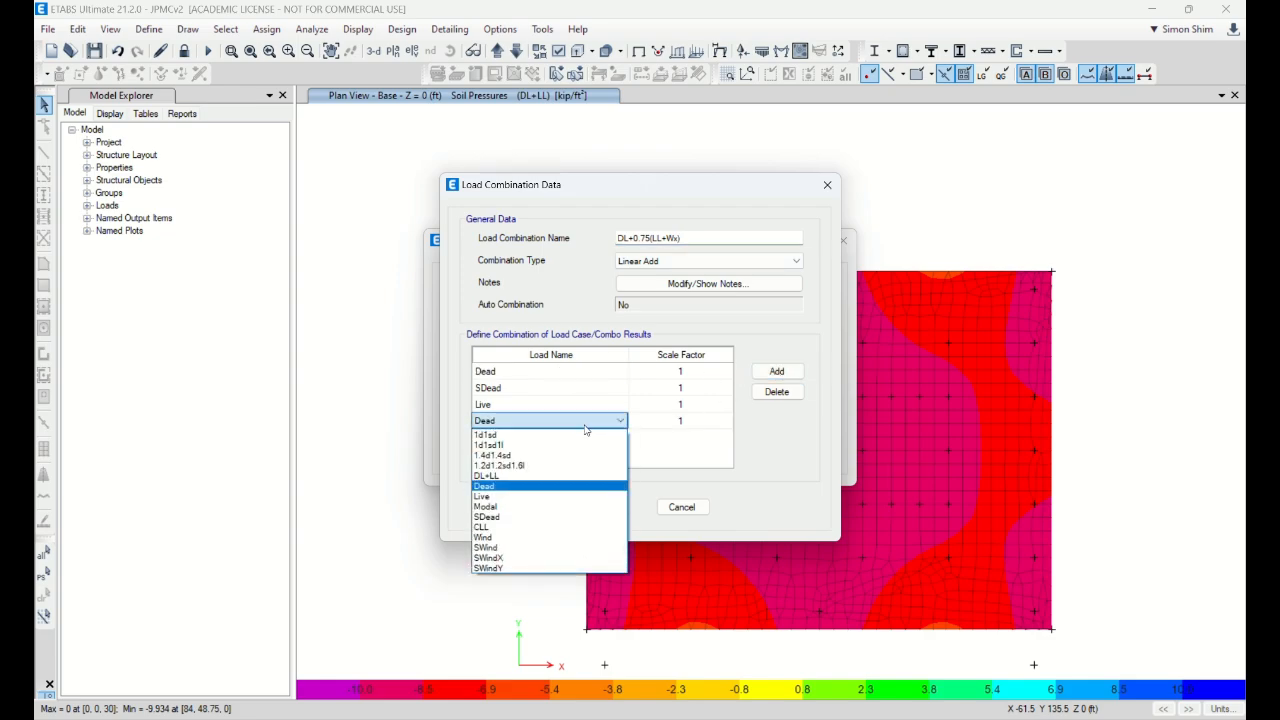
click(510, 558)
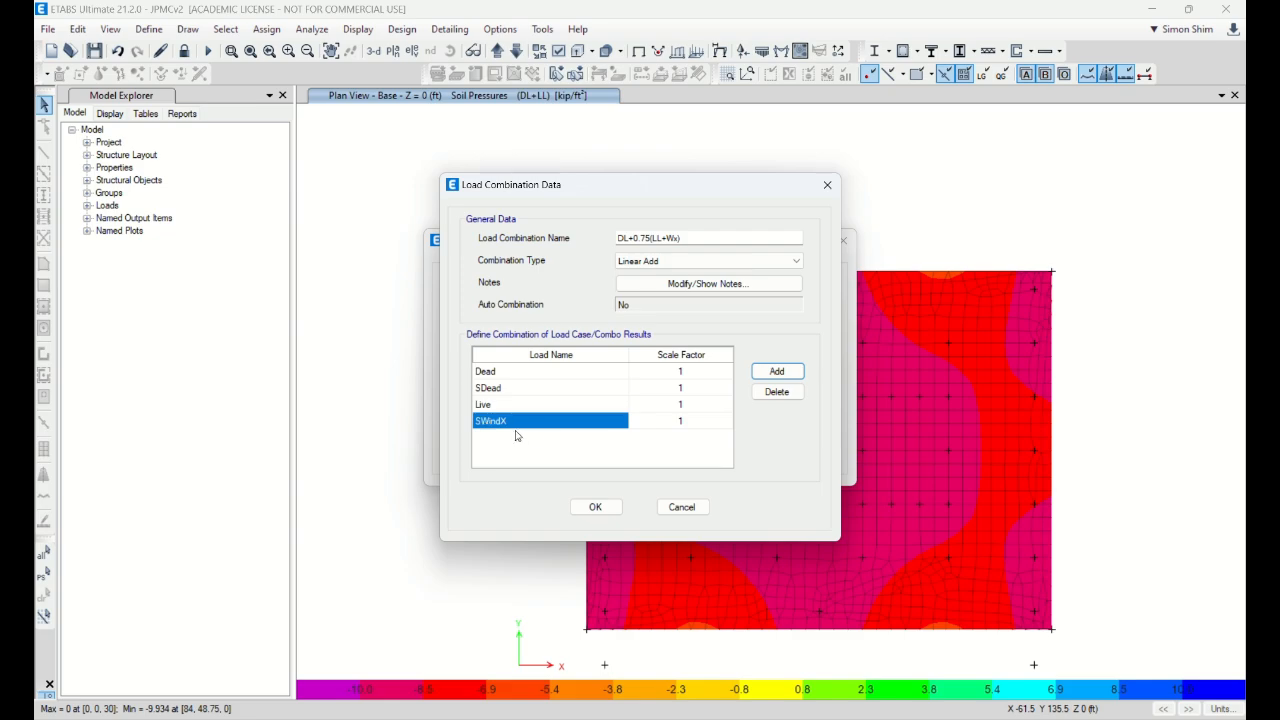
click(699, 409)
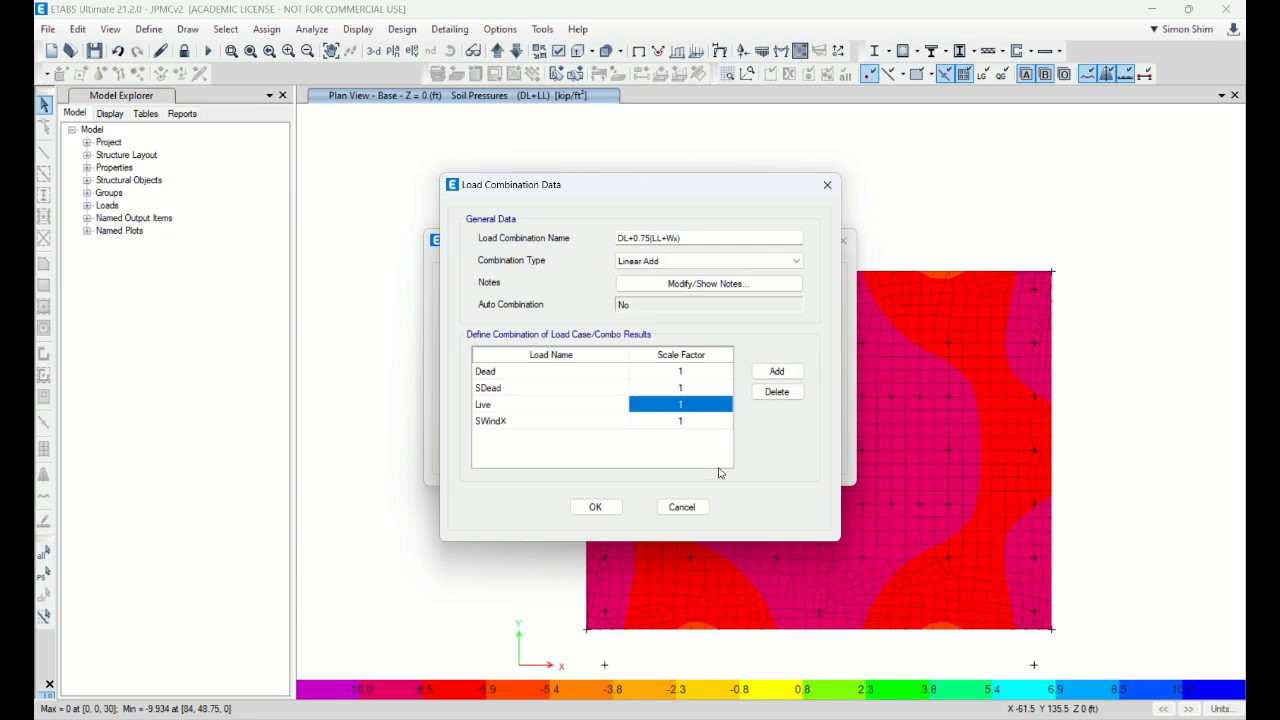
text(0.75)
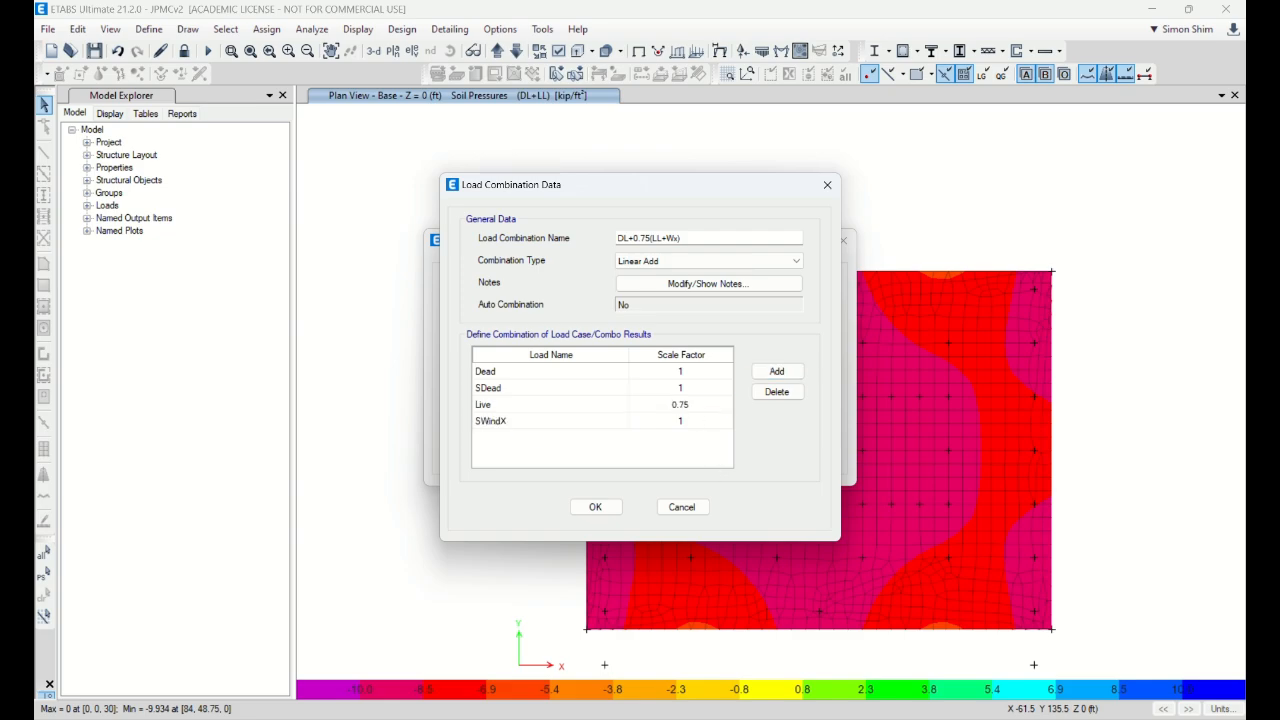
click(707, 428)
text(0.75)
Step: Correct the name to DL+0.75(LL+SWx) and save the combination
click(680, 239)
click(669, 238)
text(S)
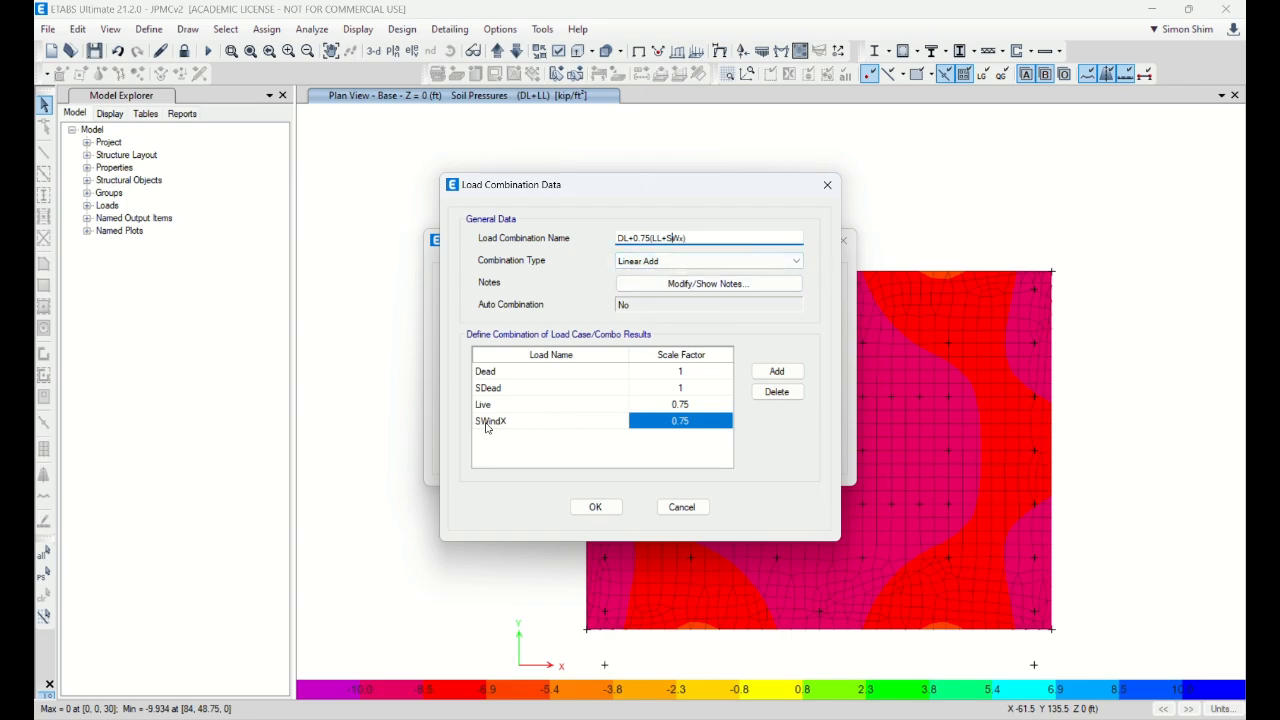
click(596, 507)
click(694, 451)
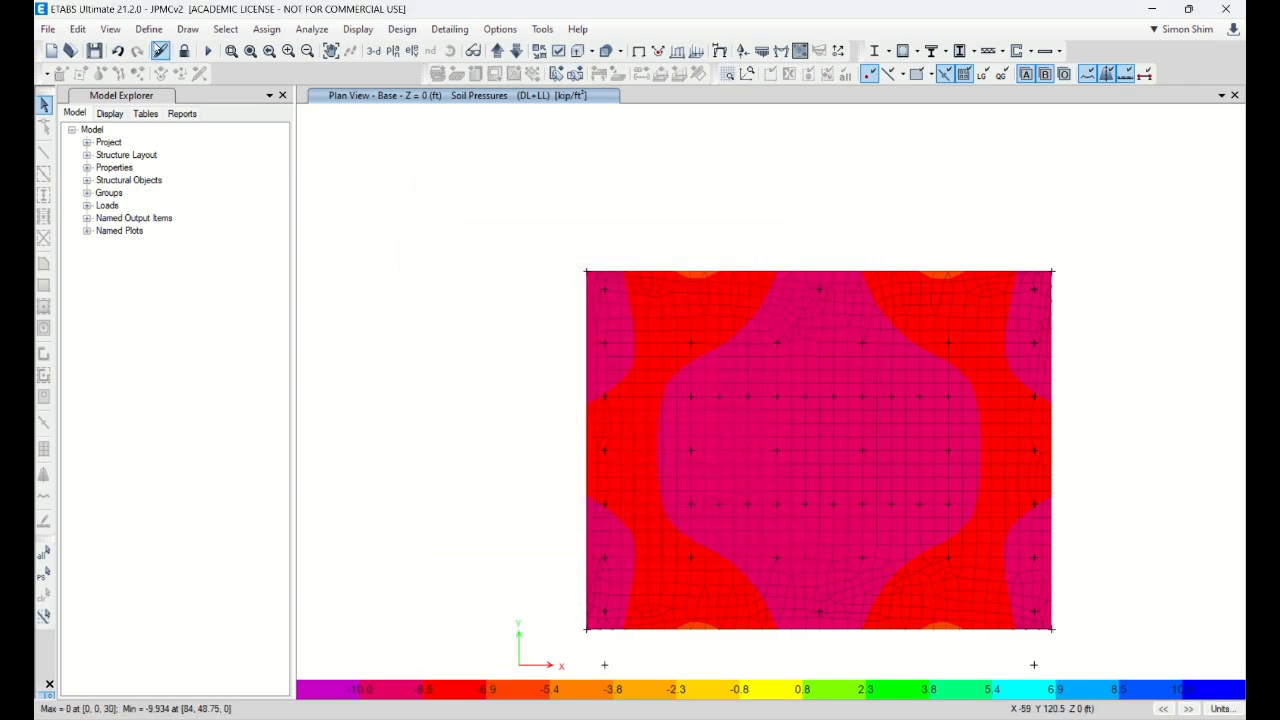
click(148, 29)
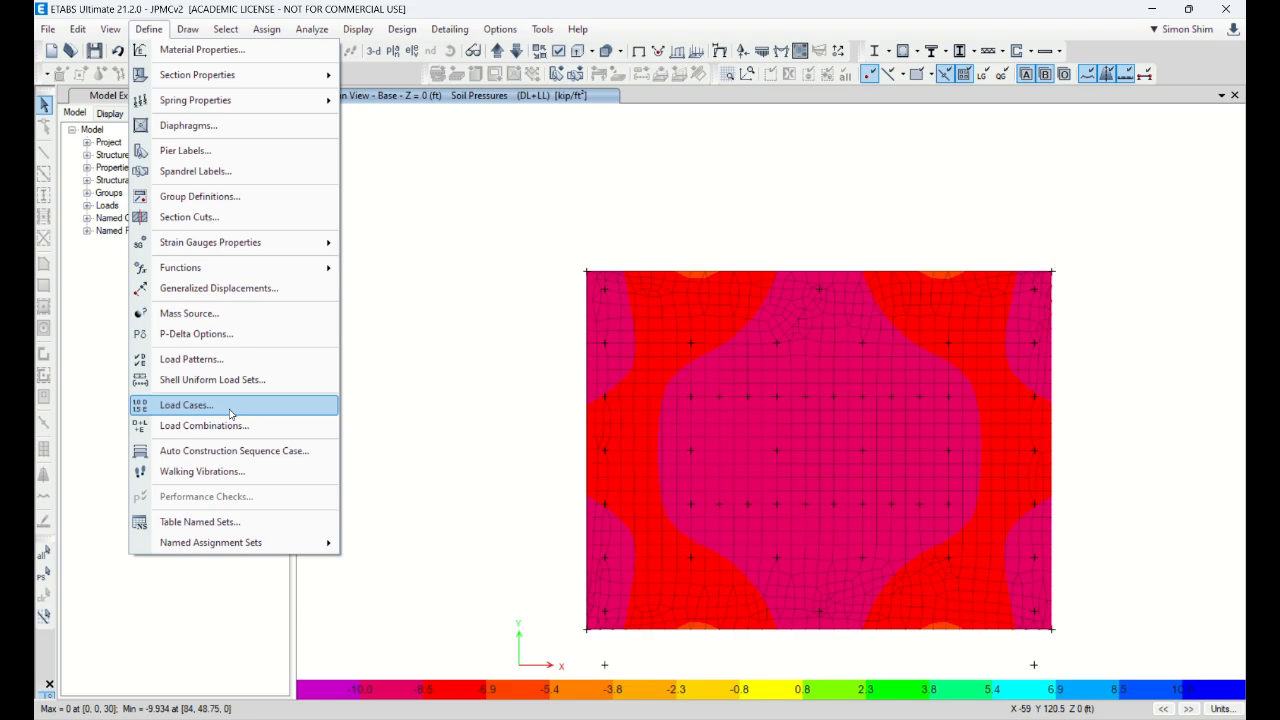
click(185, 359)
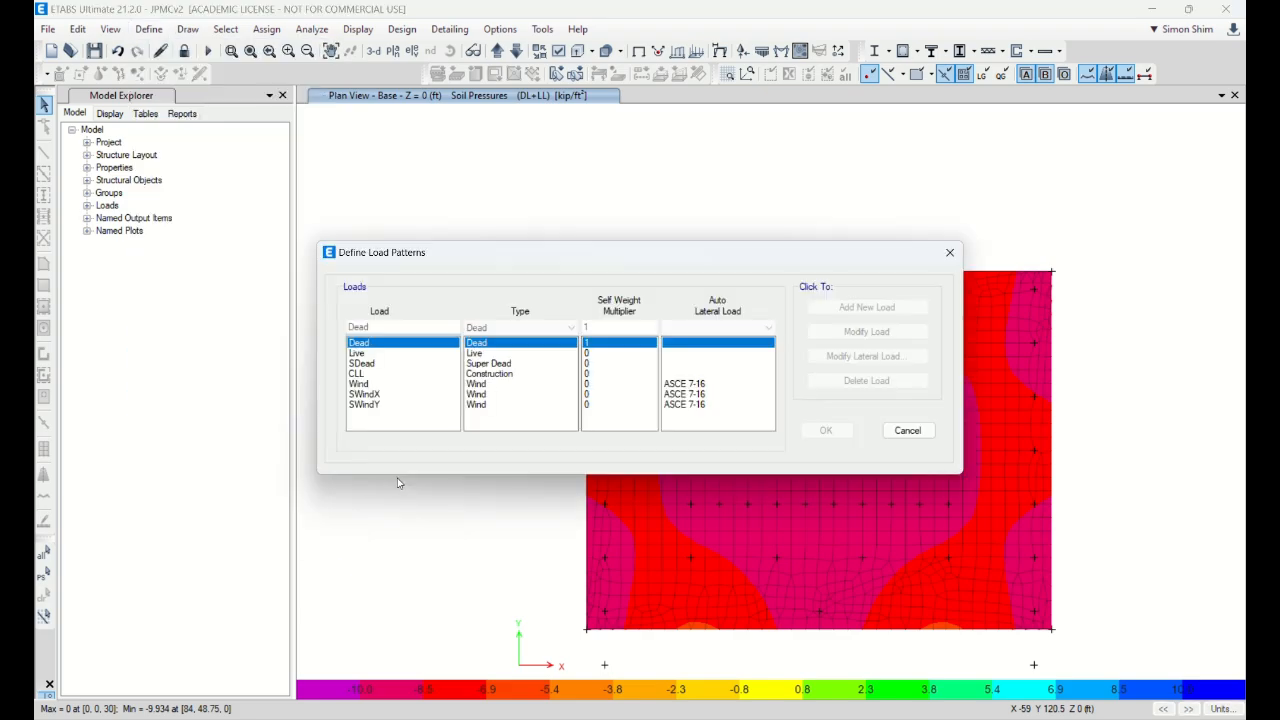
click(380, 401)
click(865, 356)
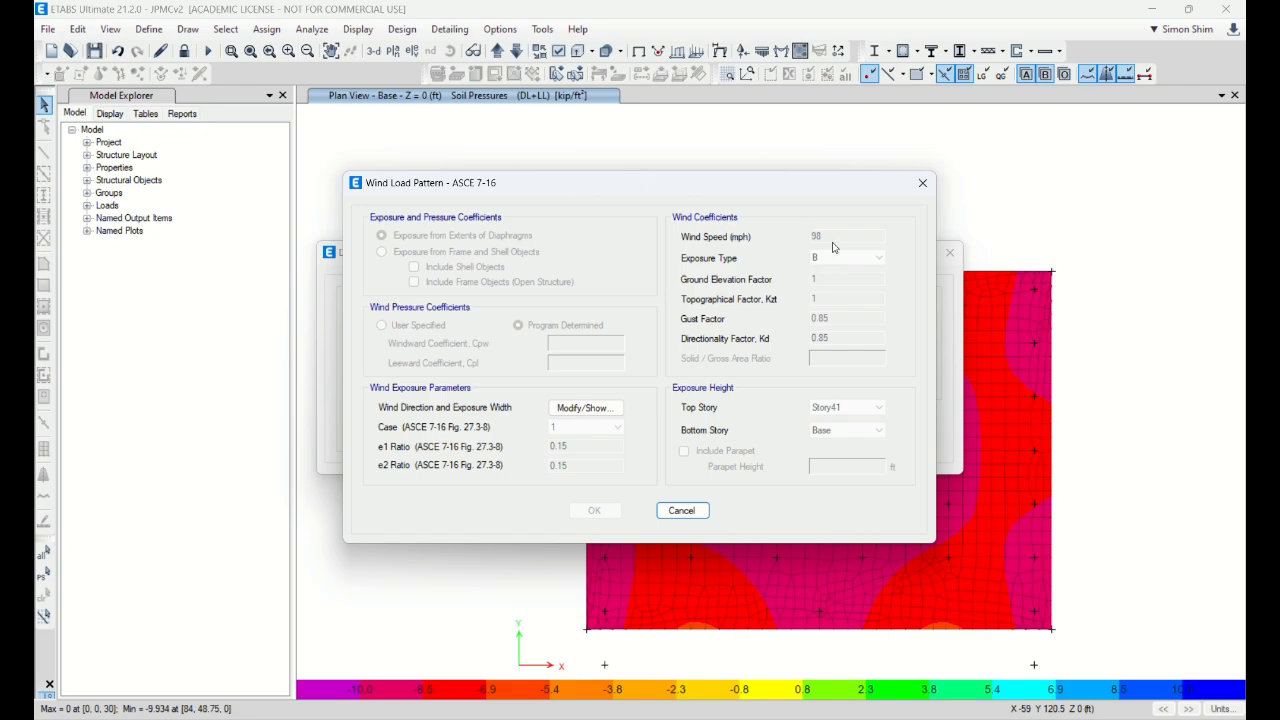
click(682, 510)
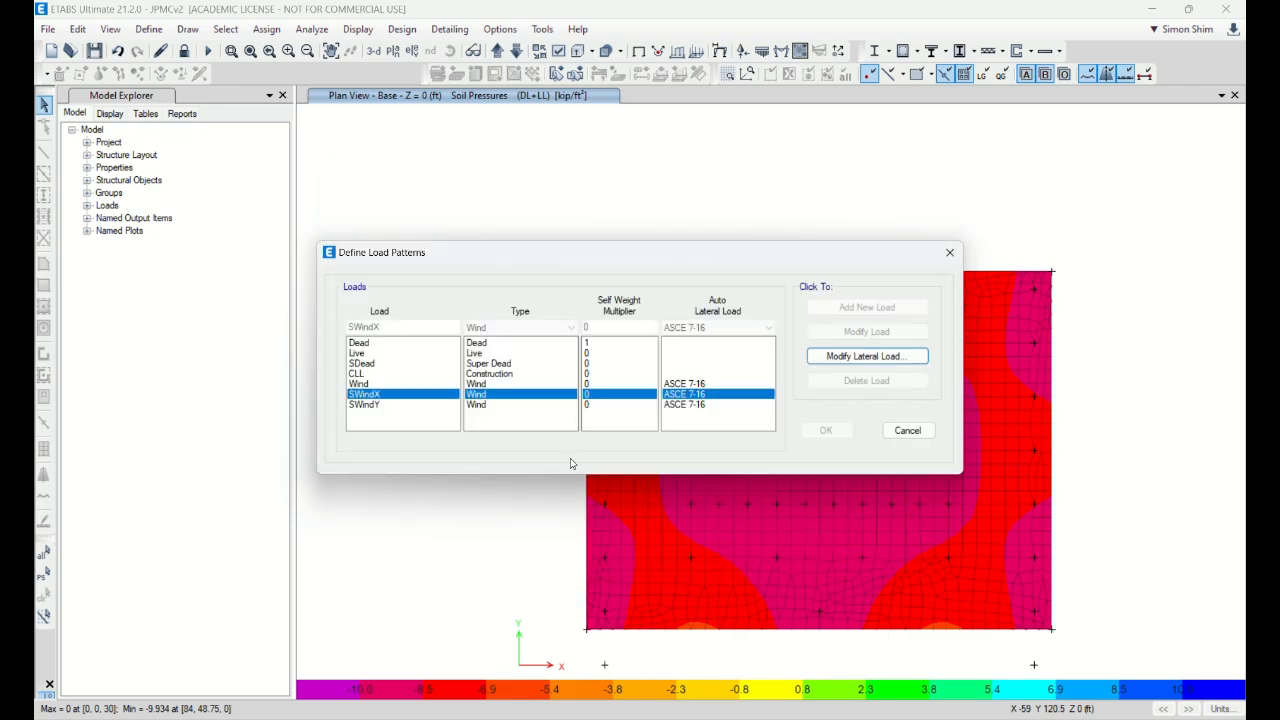
click(386, 384)
click(867, 356)
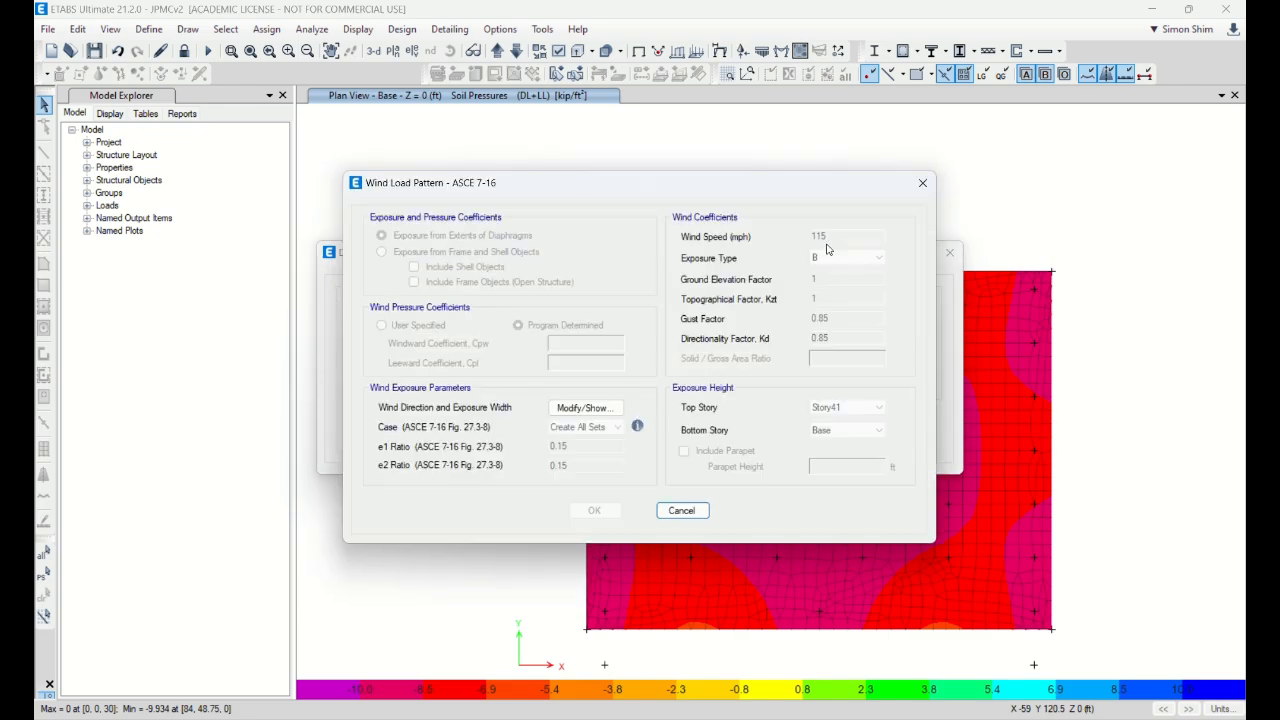
click(682, 510)
click(386, 394)
click(858, 362)
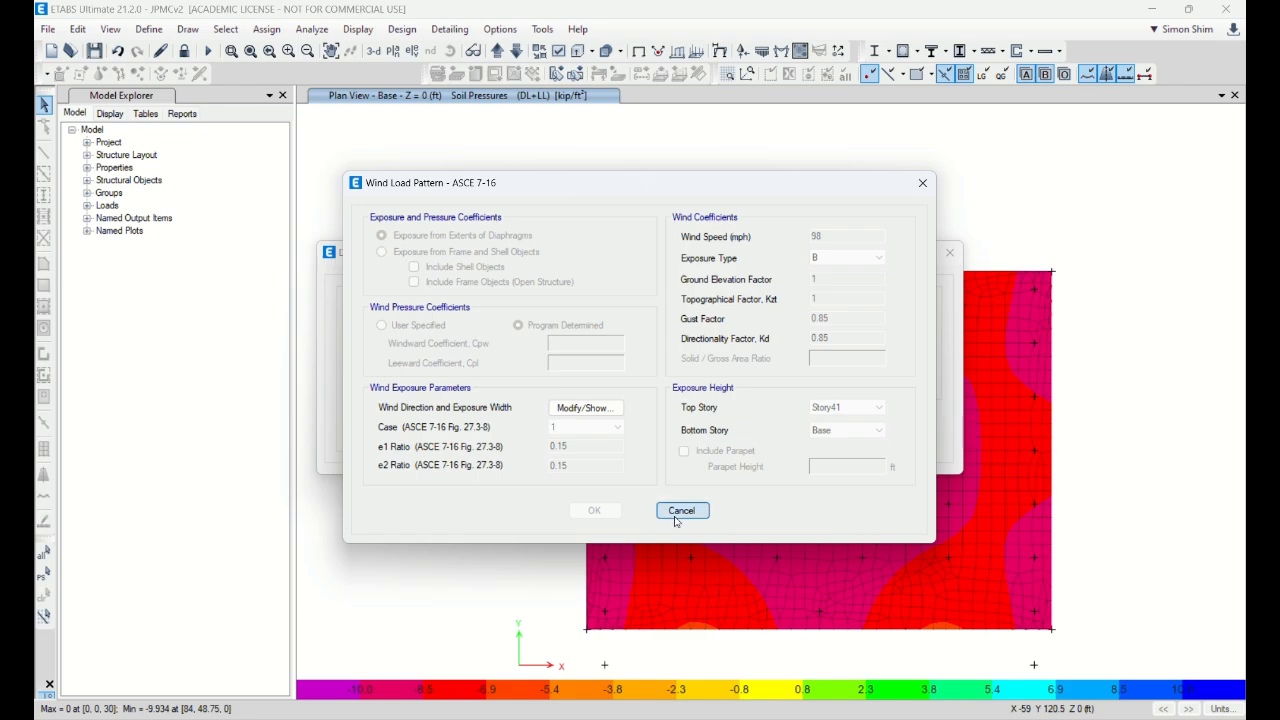
click(681, 510)
click(382, 405)
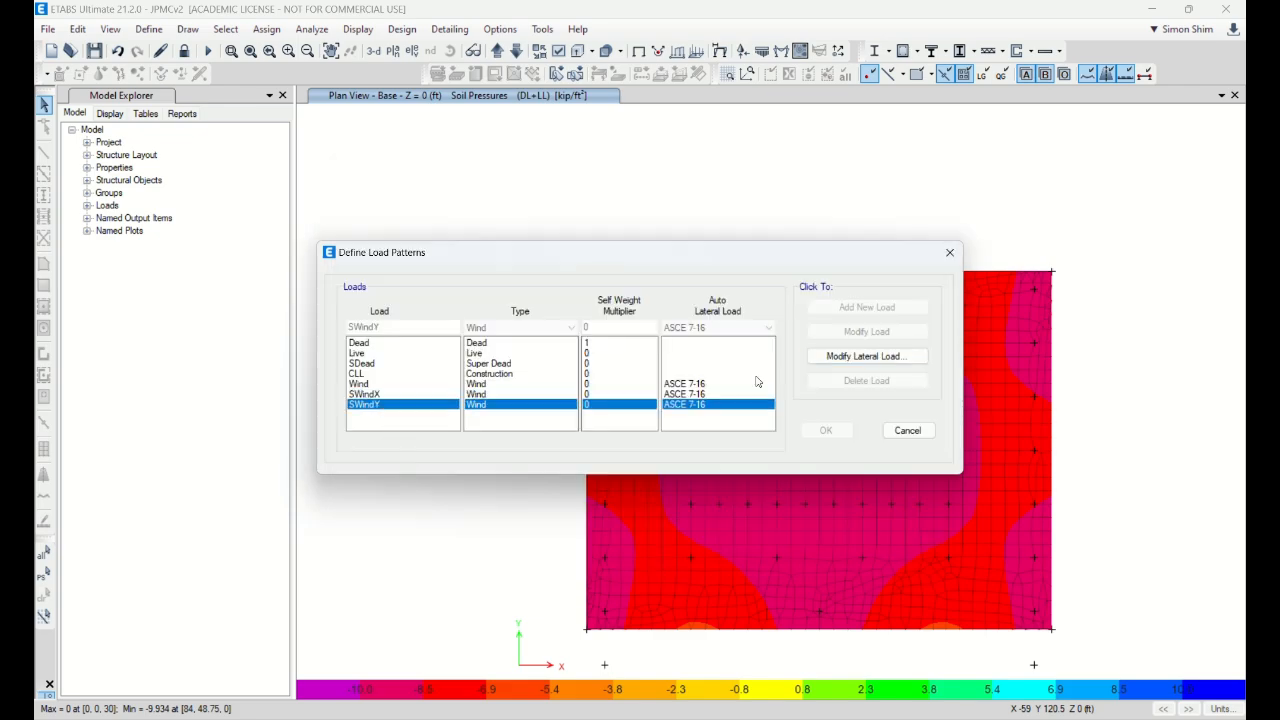
click(818, 358)
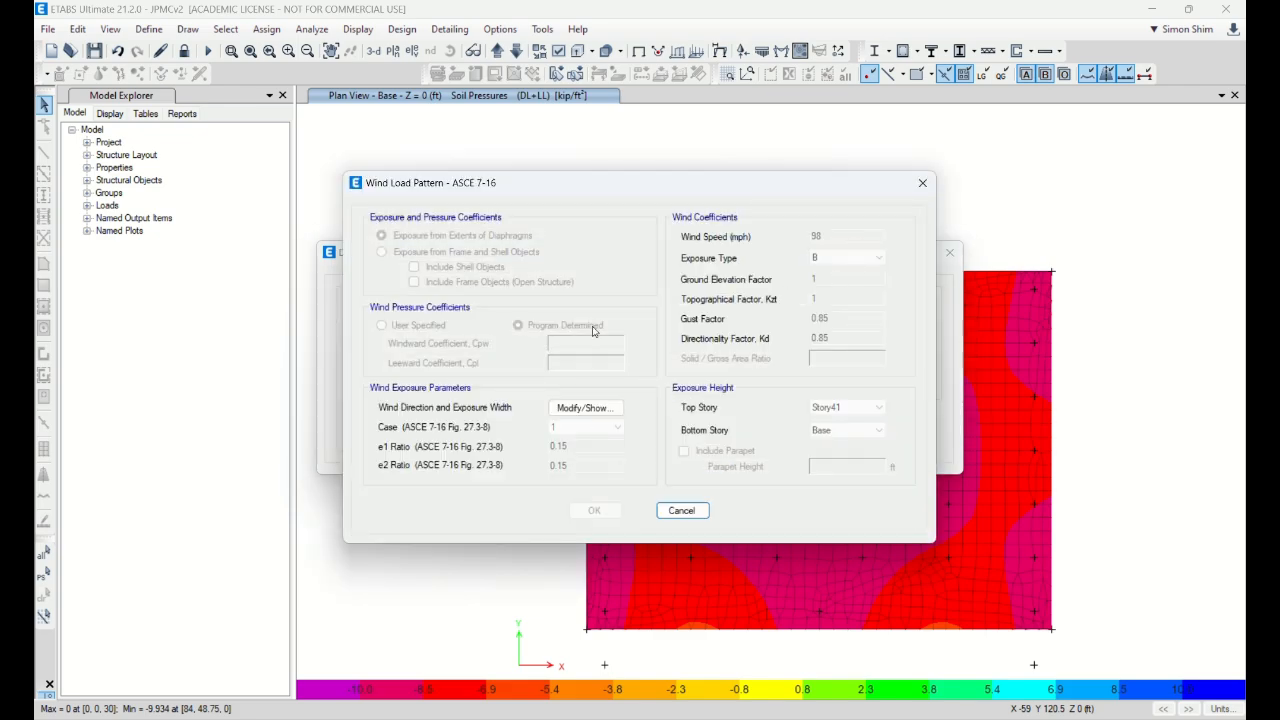
click(586, 408)
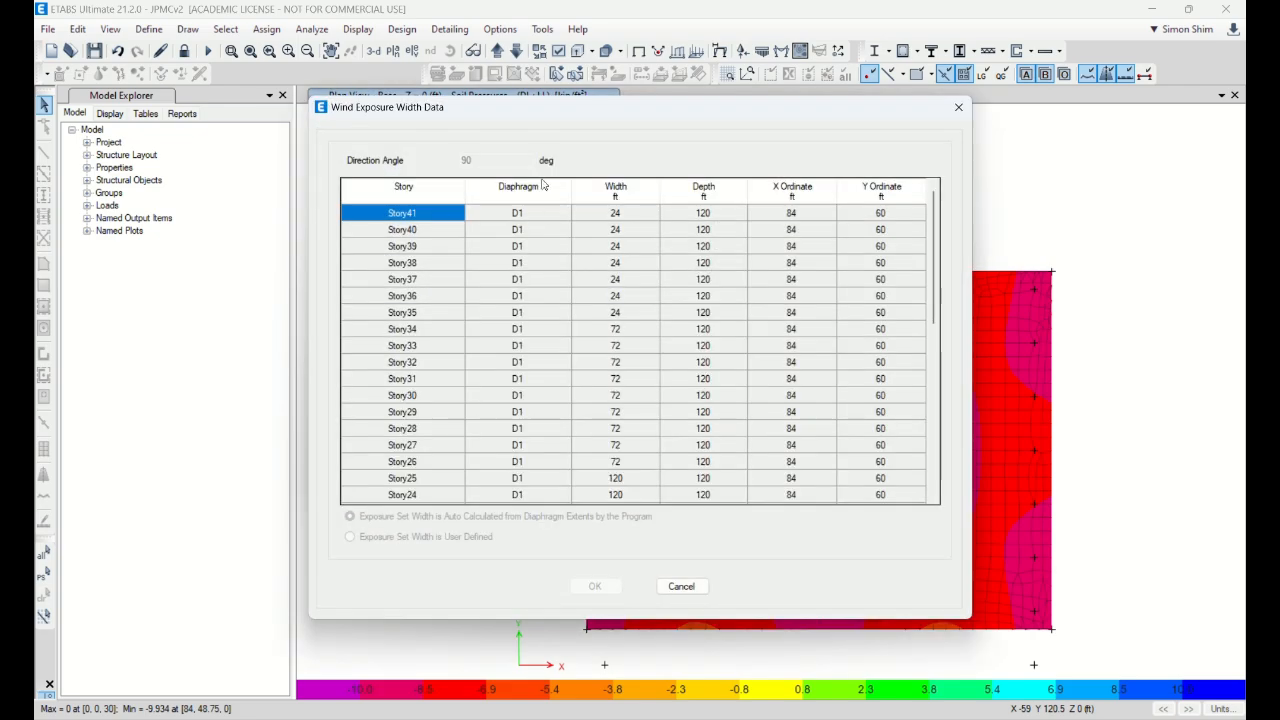
click(688, 588)
click(706, 514)
click(388, 396)
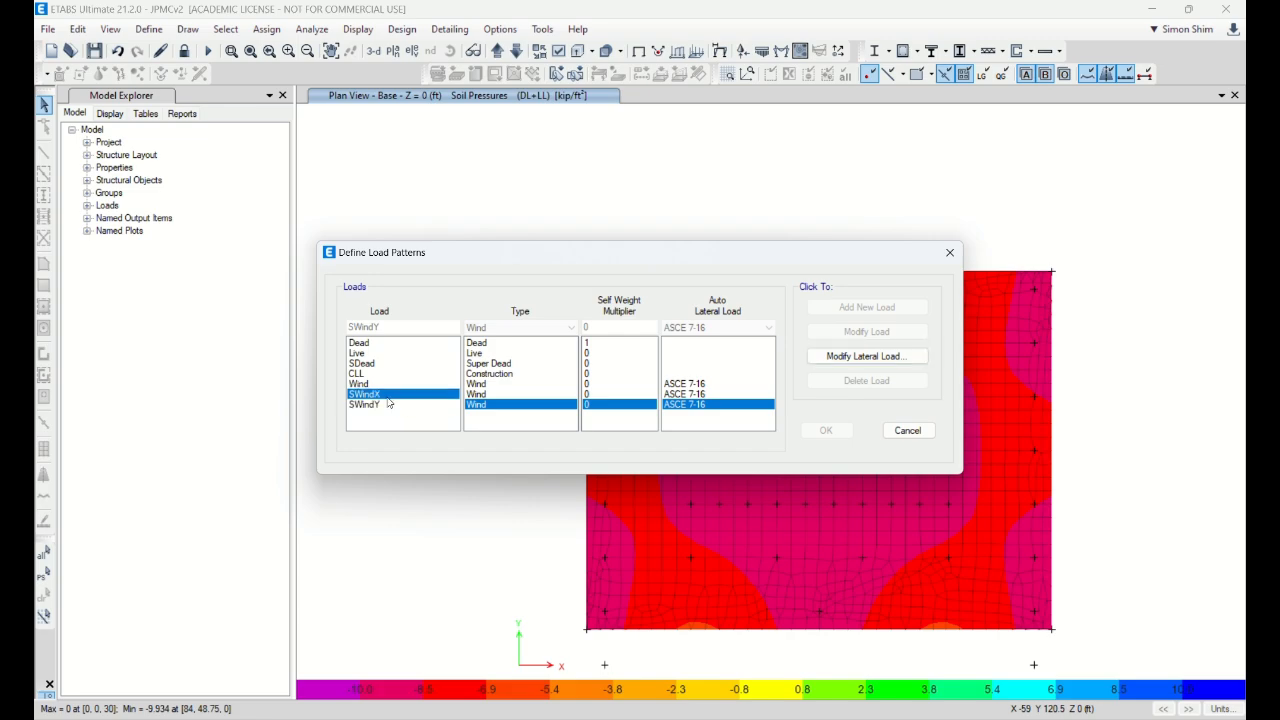
click(868, 358)
click(588, 410)
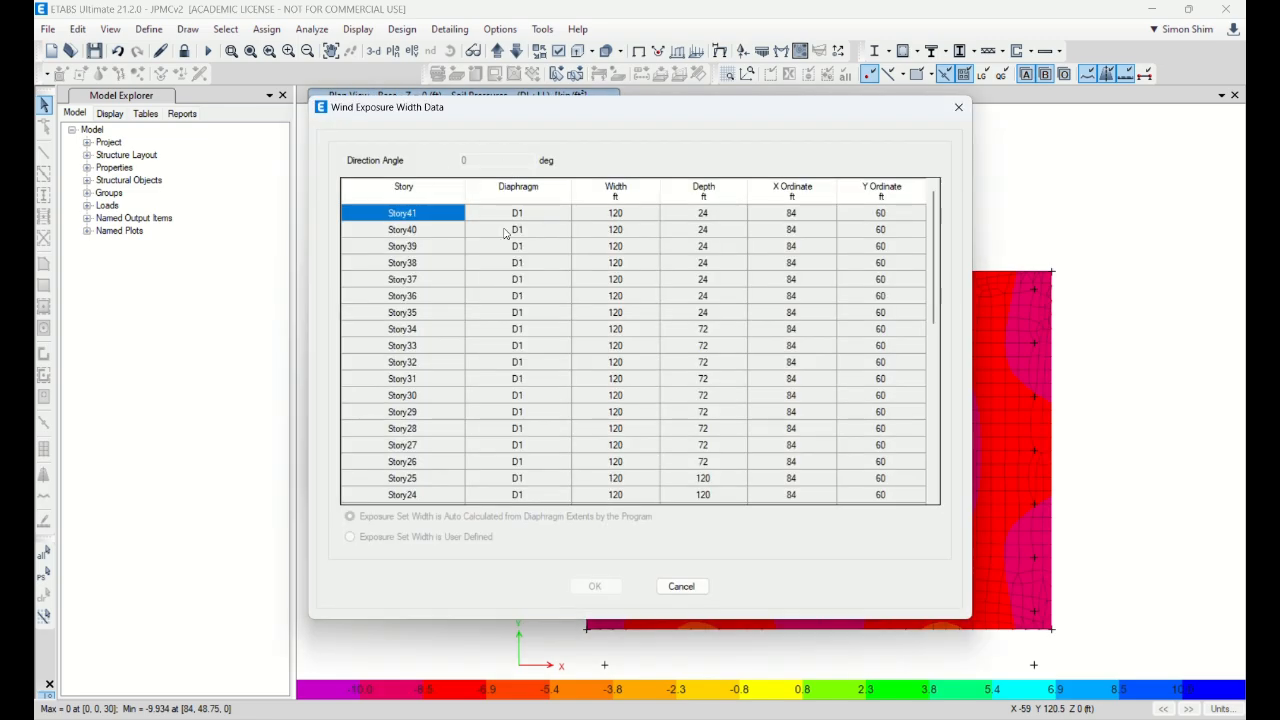
click(681, 586)
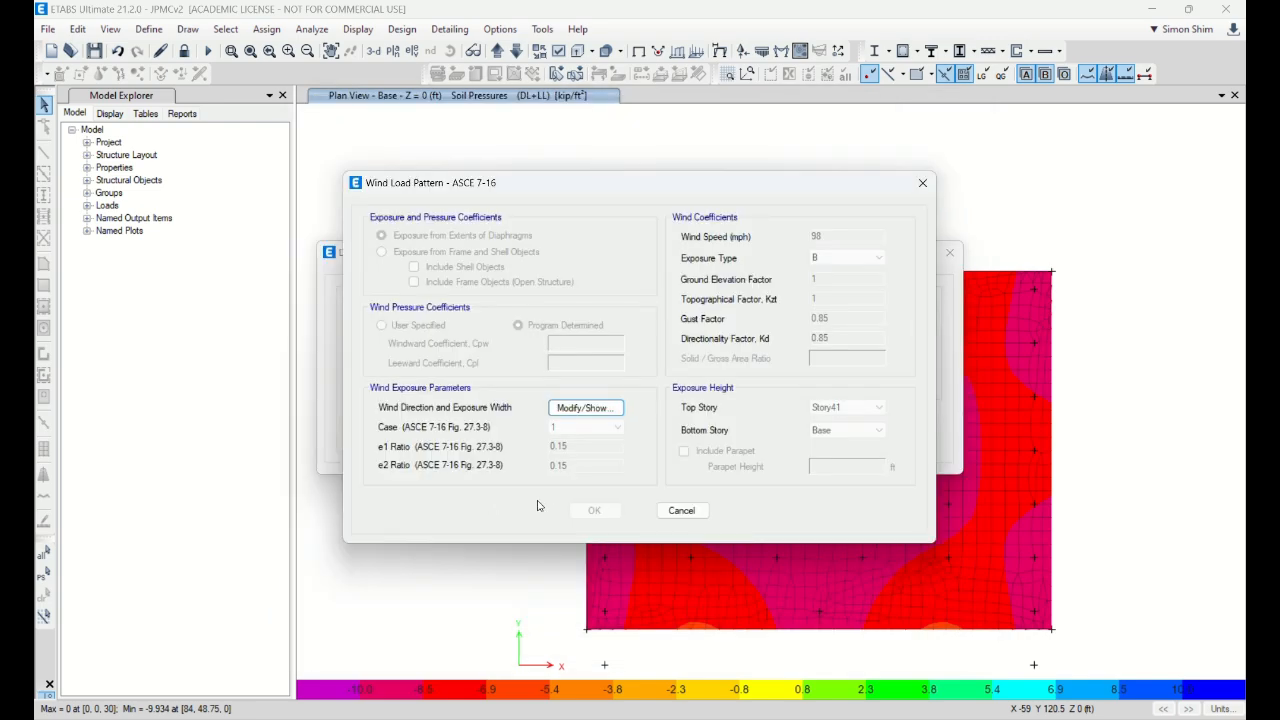
click(680, 509)
click(380, 404)
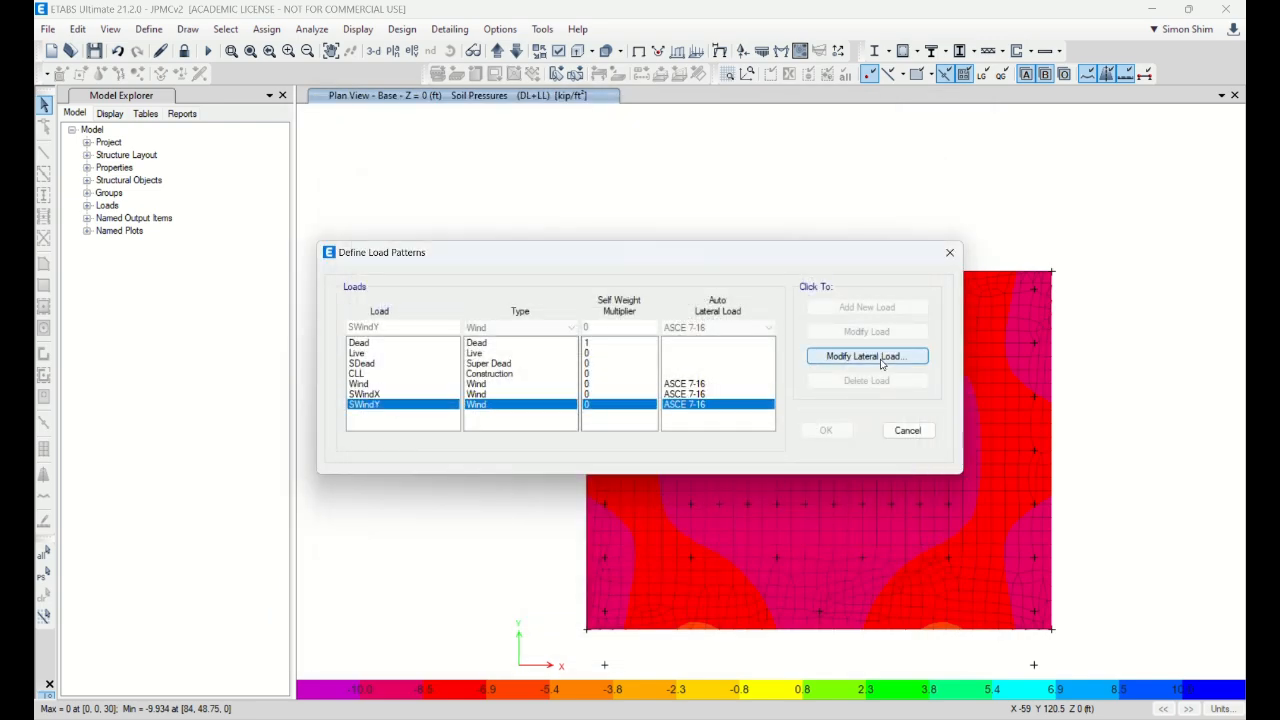
click(880, 358)
click(584, 408)
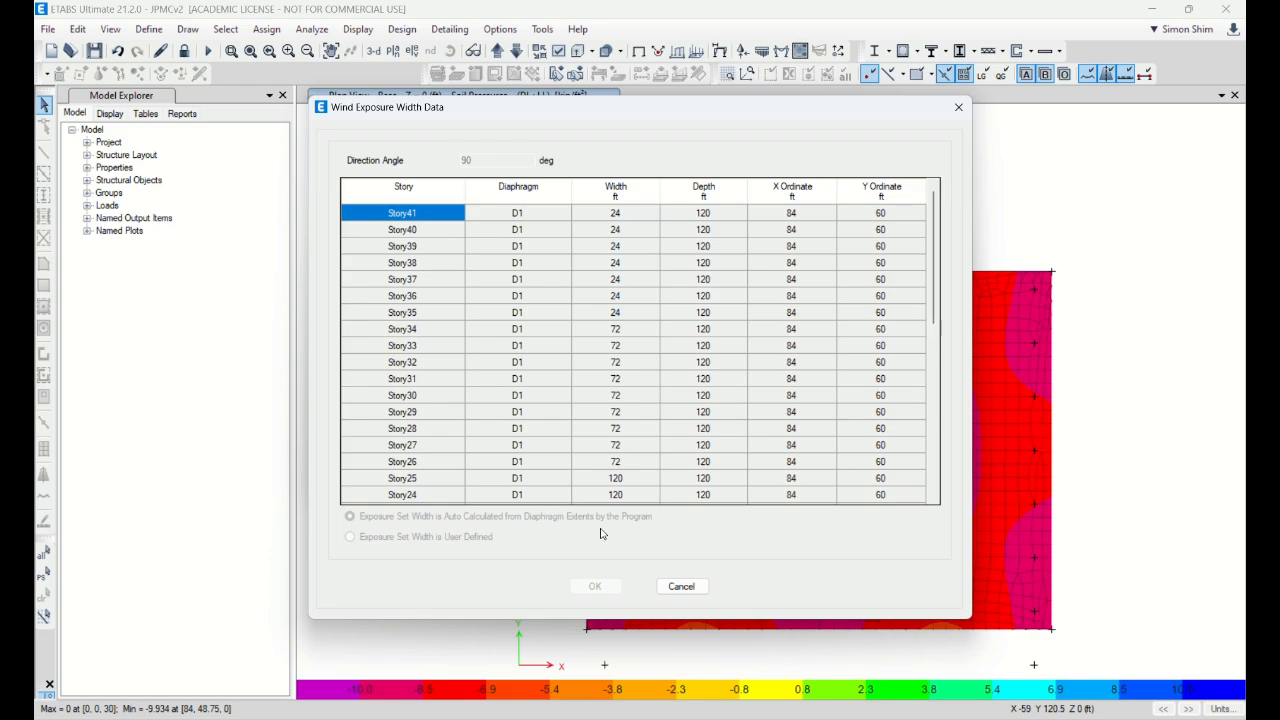
click(681, 587)
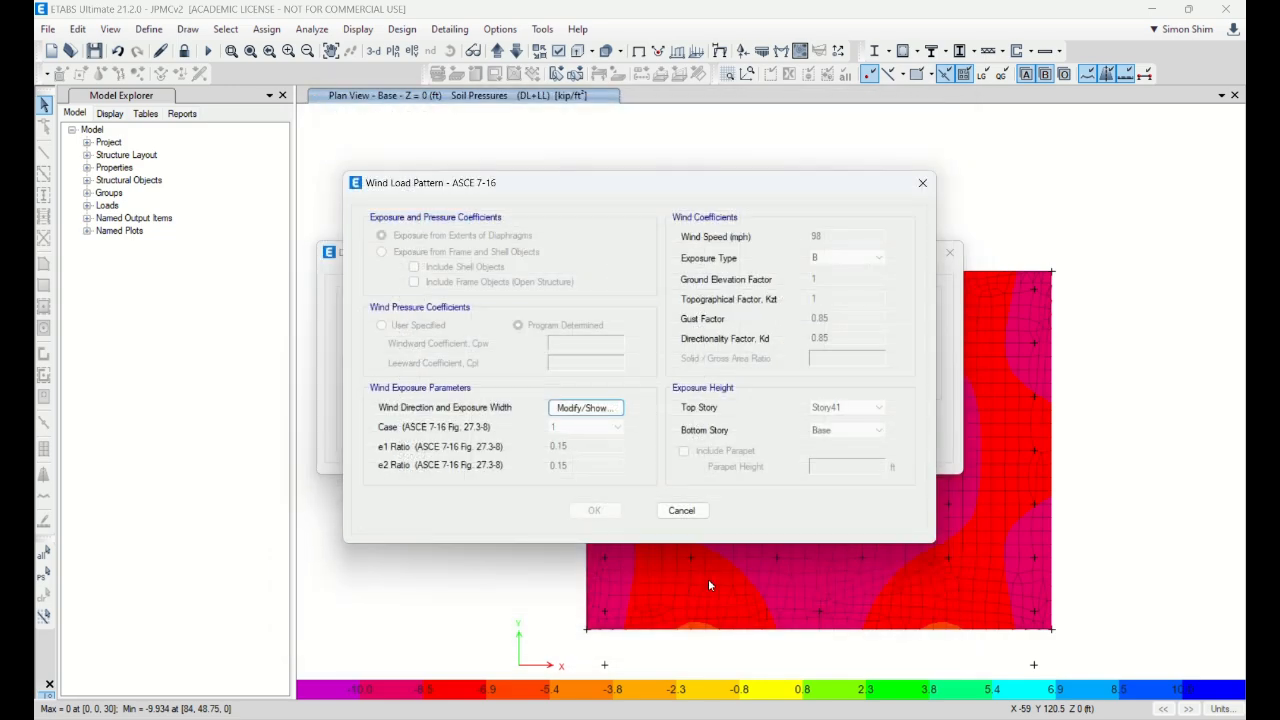
click(681, 509)
click(906, 433)
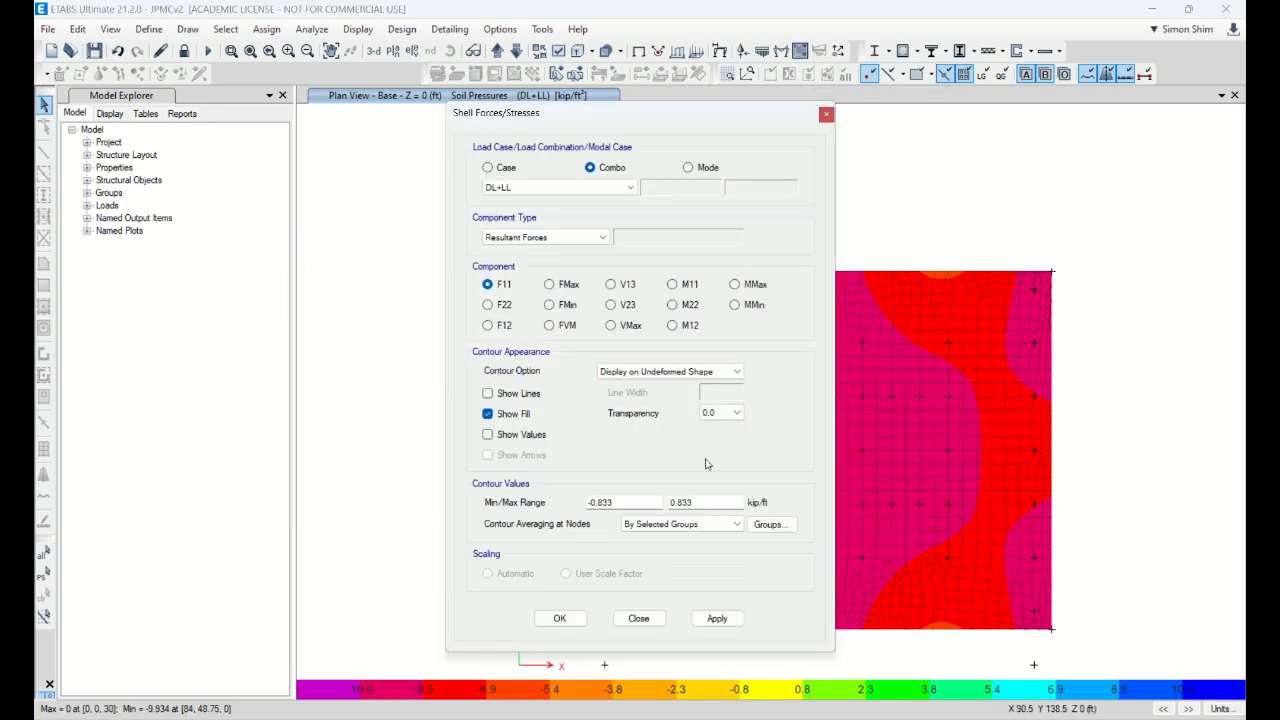
Step: Copy DL+0.75(LL+SWx) and rename the copy to DL+0.75(LL+SWy)
click(638, 619)
click(158, 32)
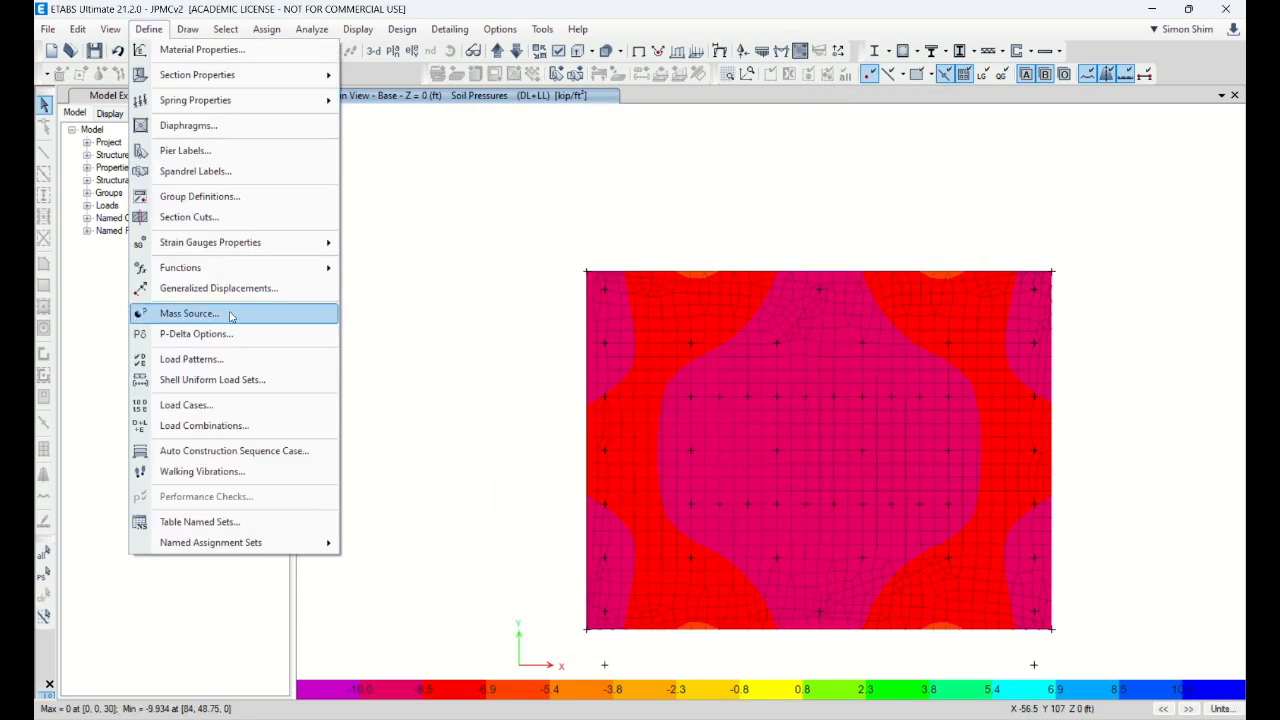
click(255, 423)
click(492, 399)
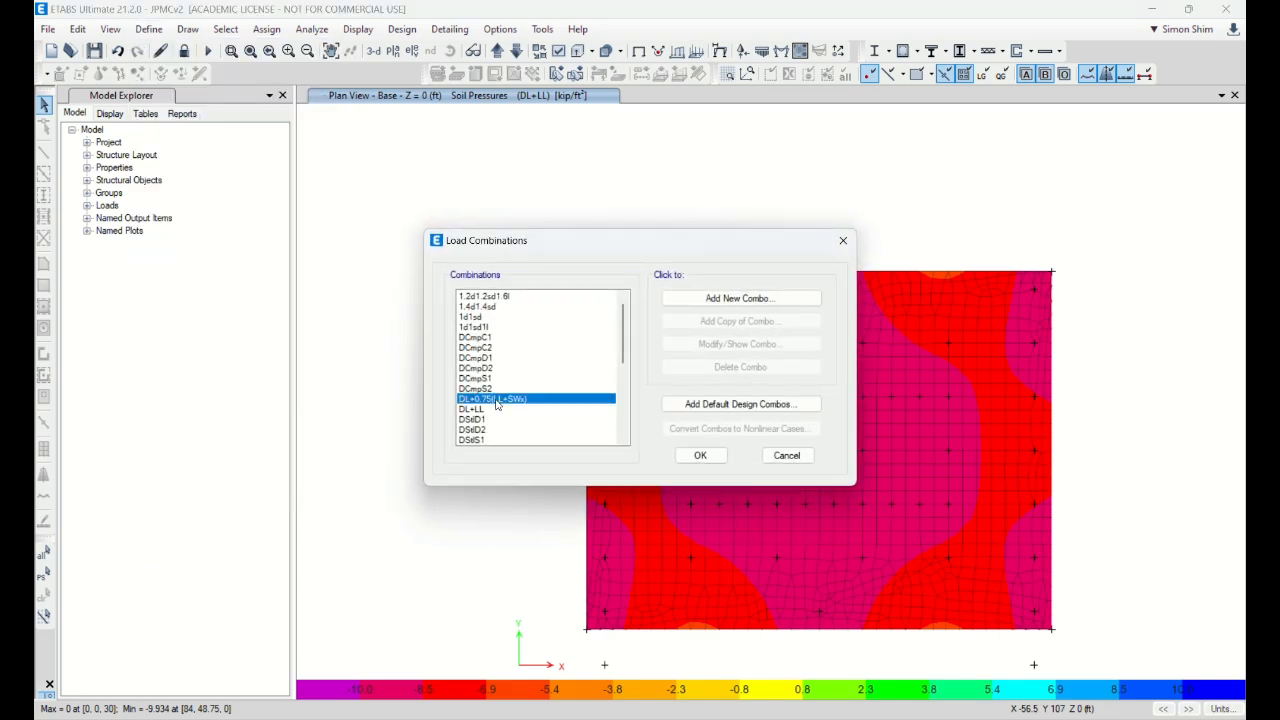
click(716, 321)
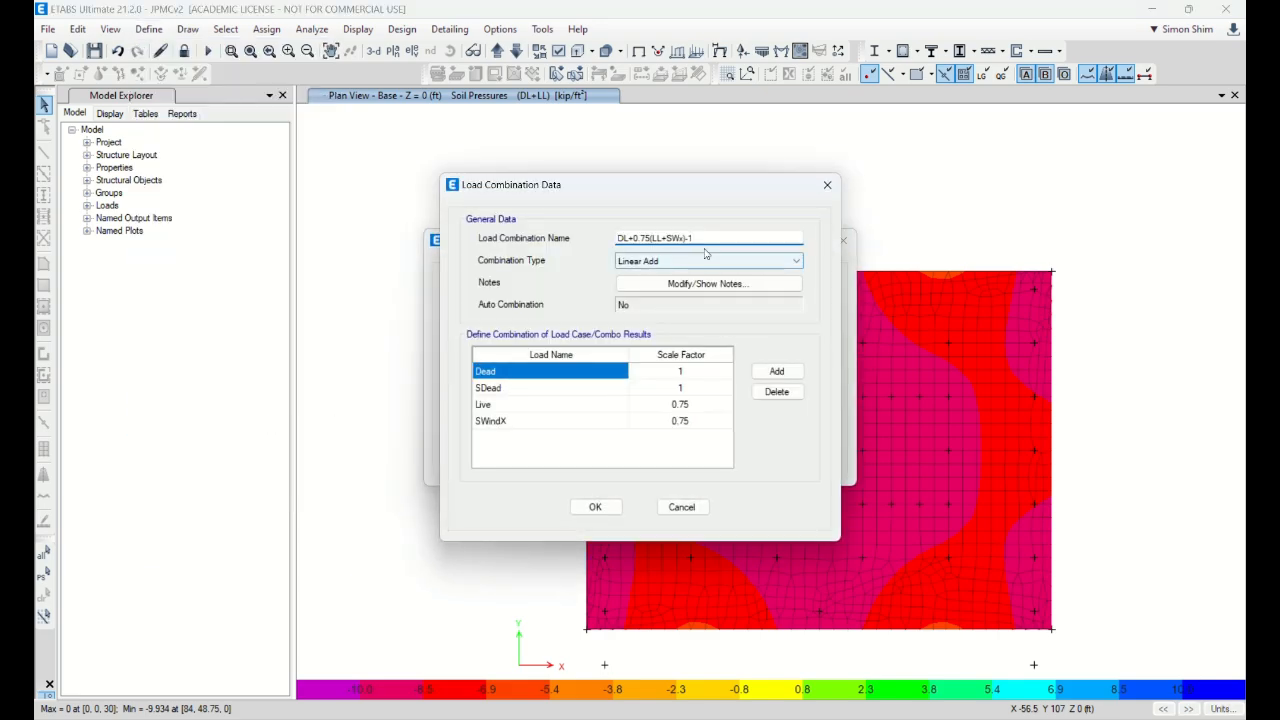
click(678, 238)
key(Delete)
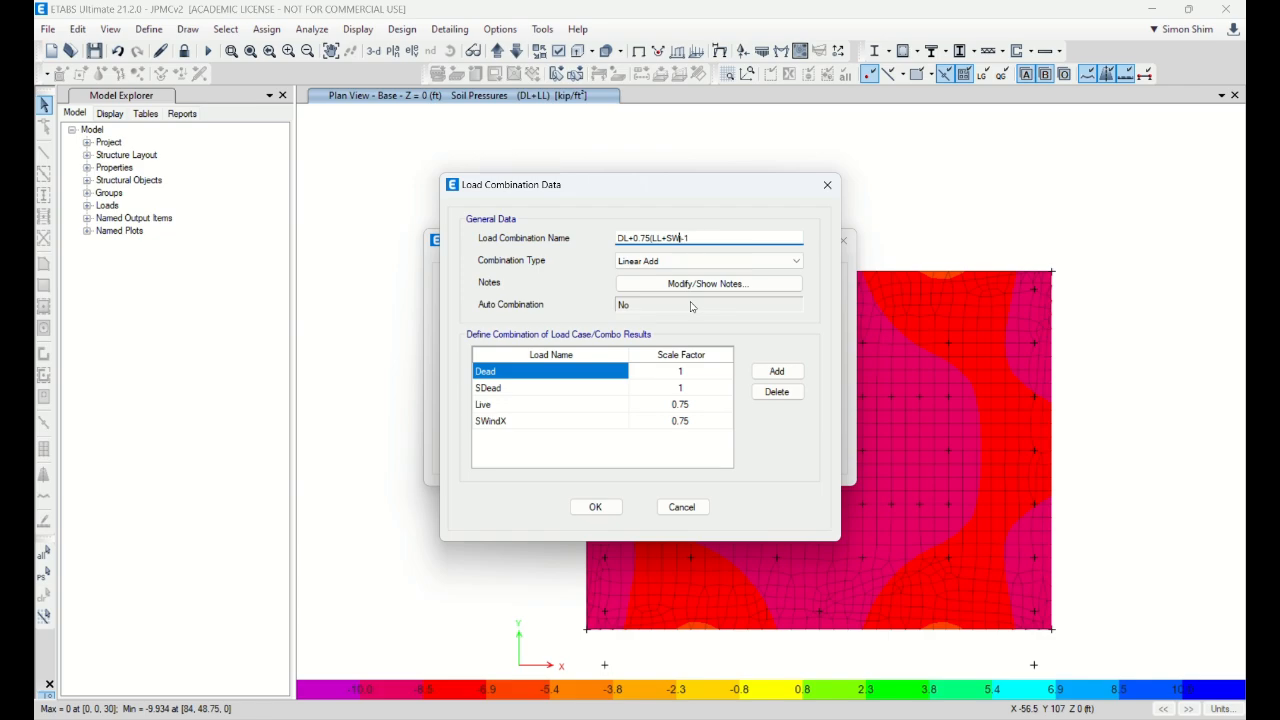
text(y)
key(Right)
key(Delete)
key(Delete)
Step: Replace the SWindX load with SWindY and save the combination
click(563, 421)
click(620, 421)
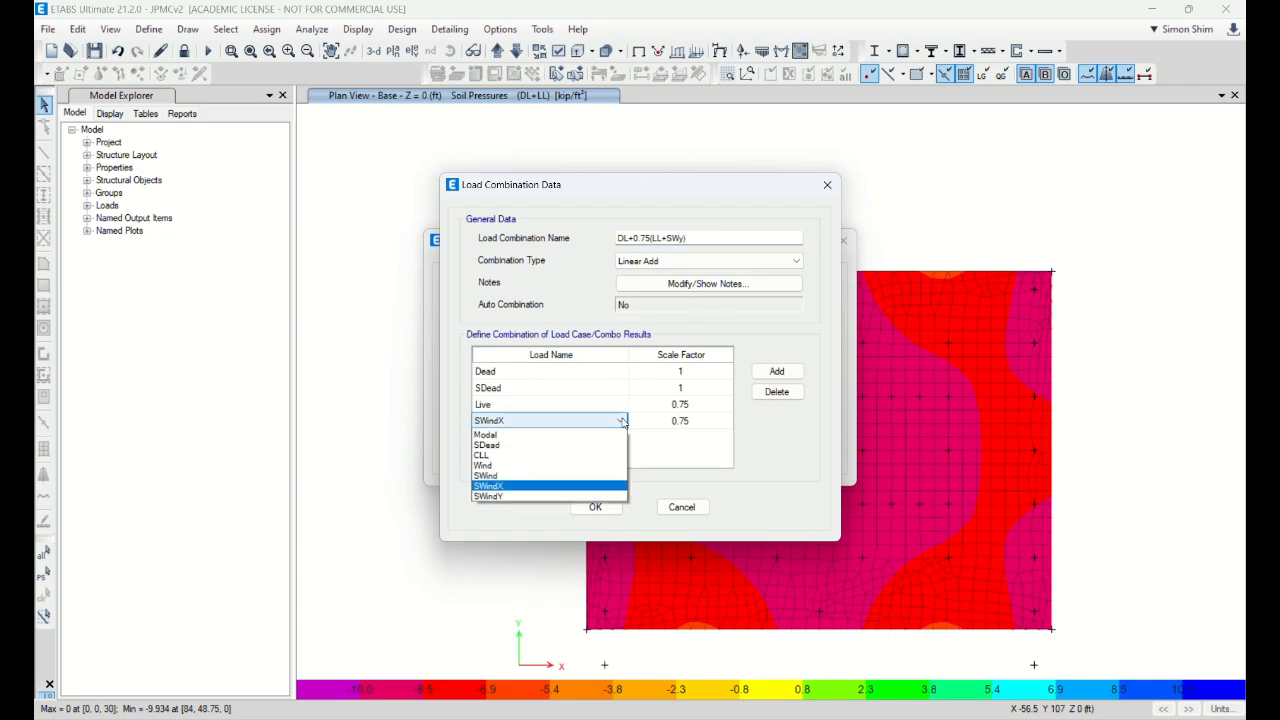
click(500, 578)
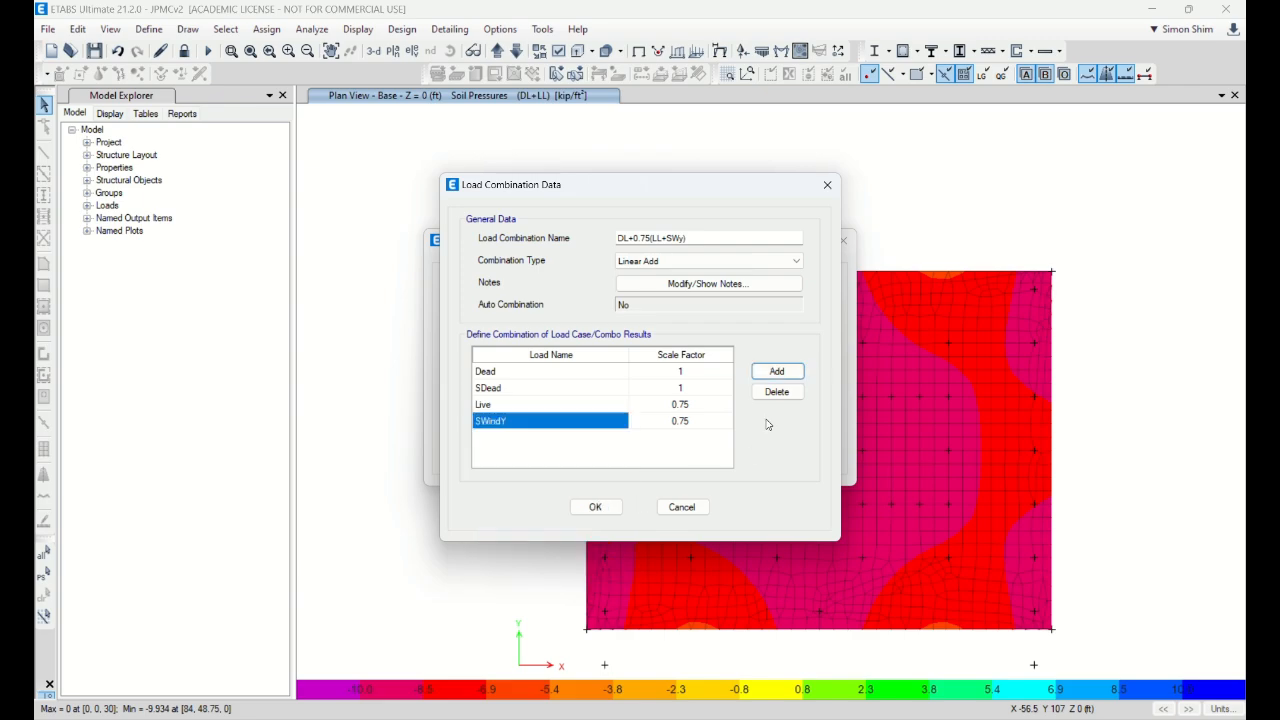
click(597, 507)
click(702, 453)
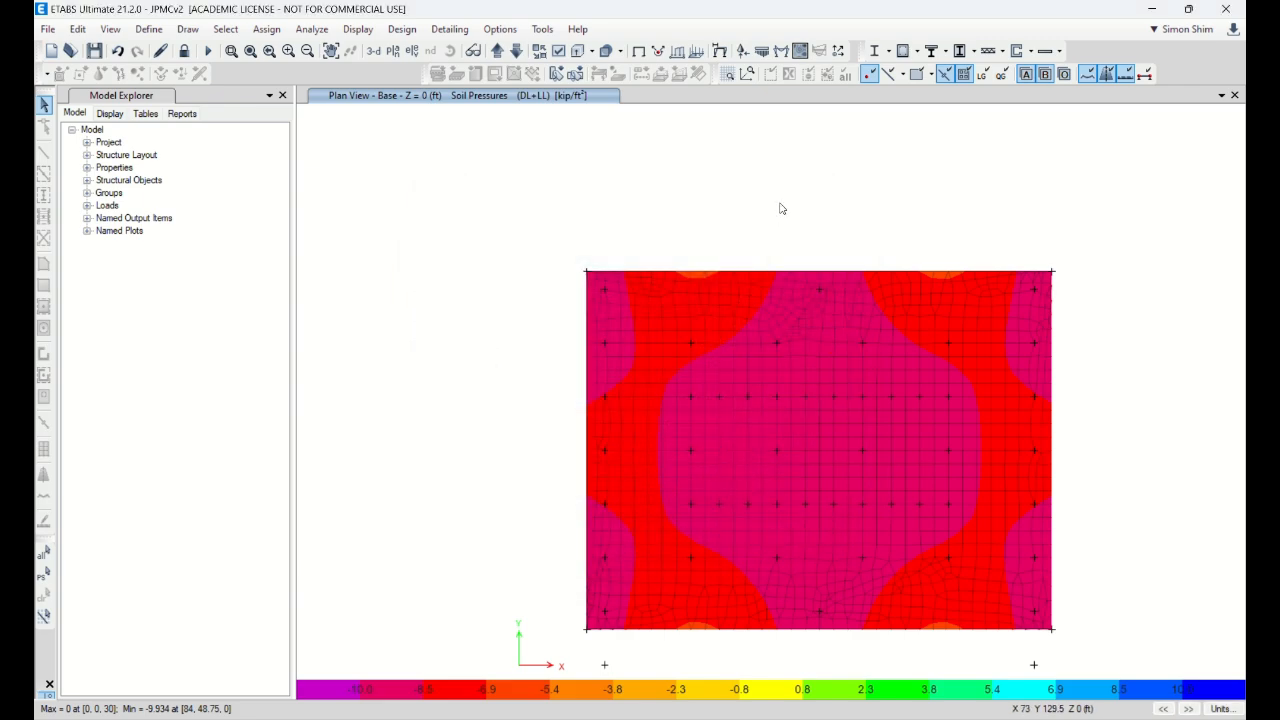
Step: Plot the mat's soil pressure contours for the DL+0.75(LL+SWx) combination
click(770, 52)
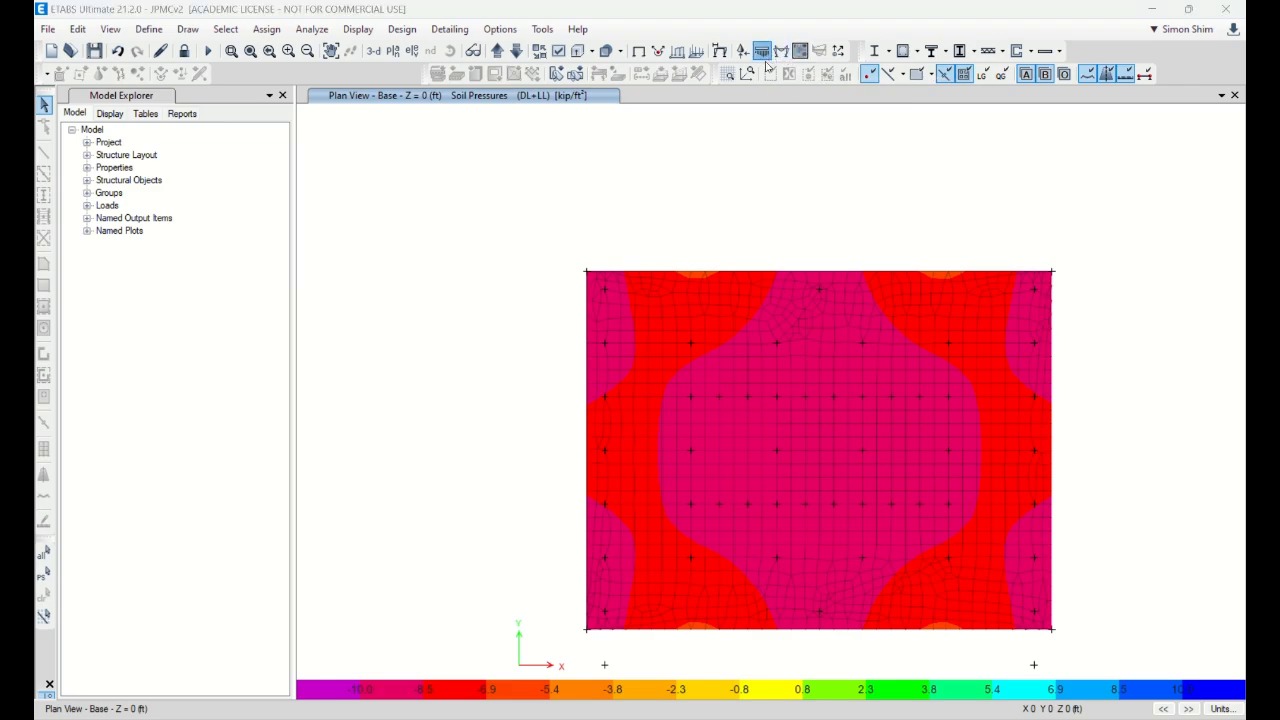
click(316, 251)
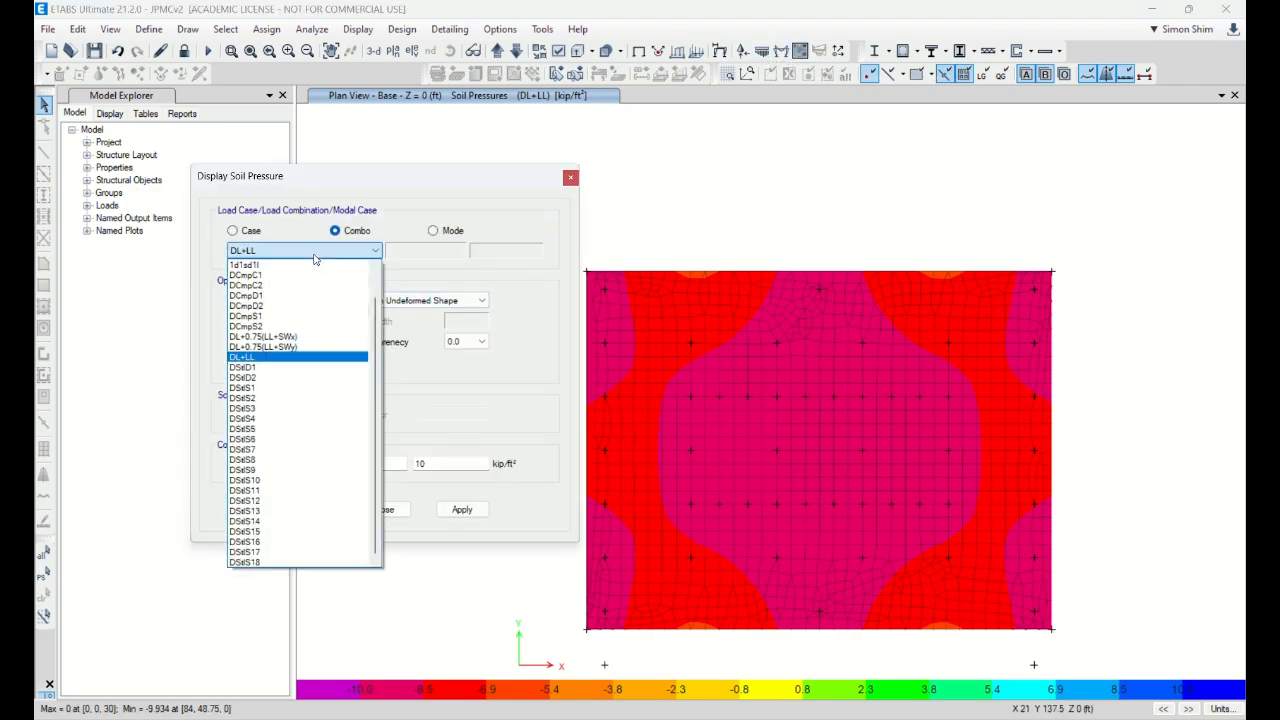
click(287, 338)
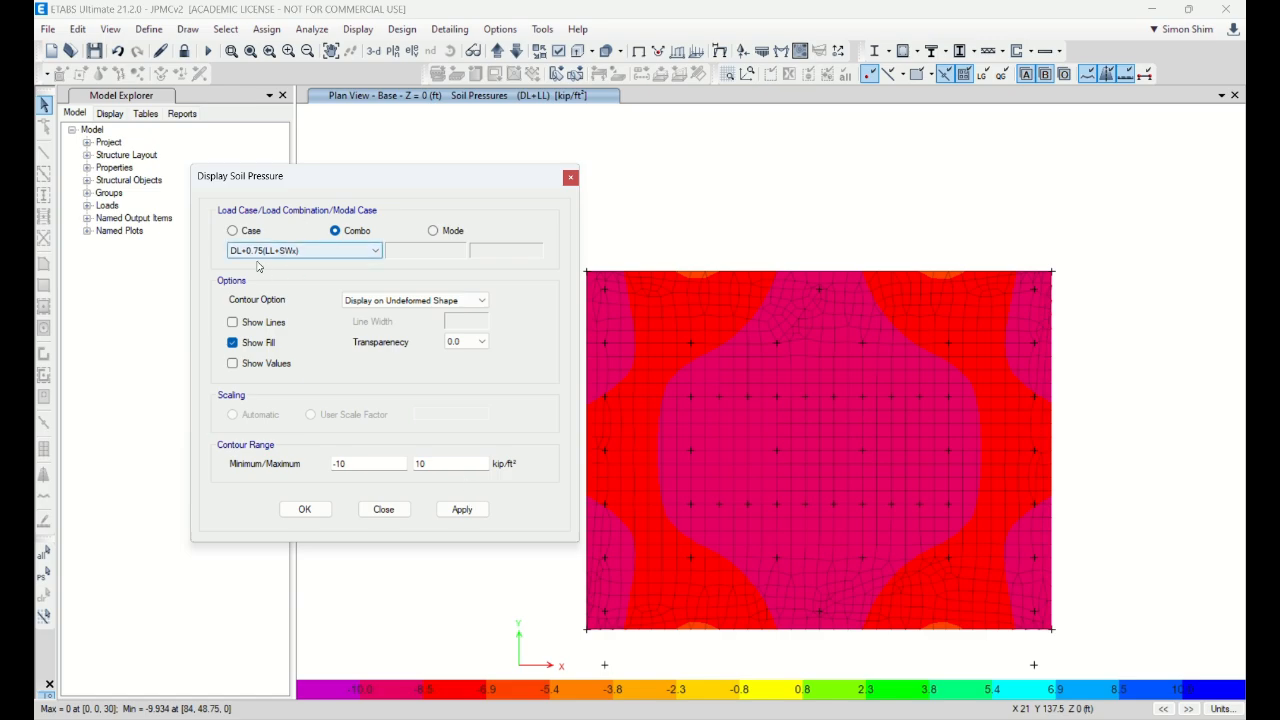
click(461, 510)
drag(457, 184, 360, 180)
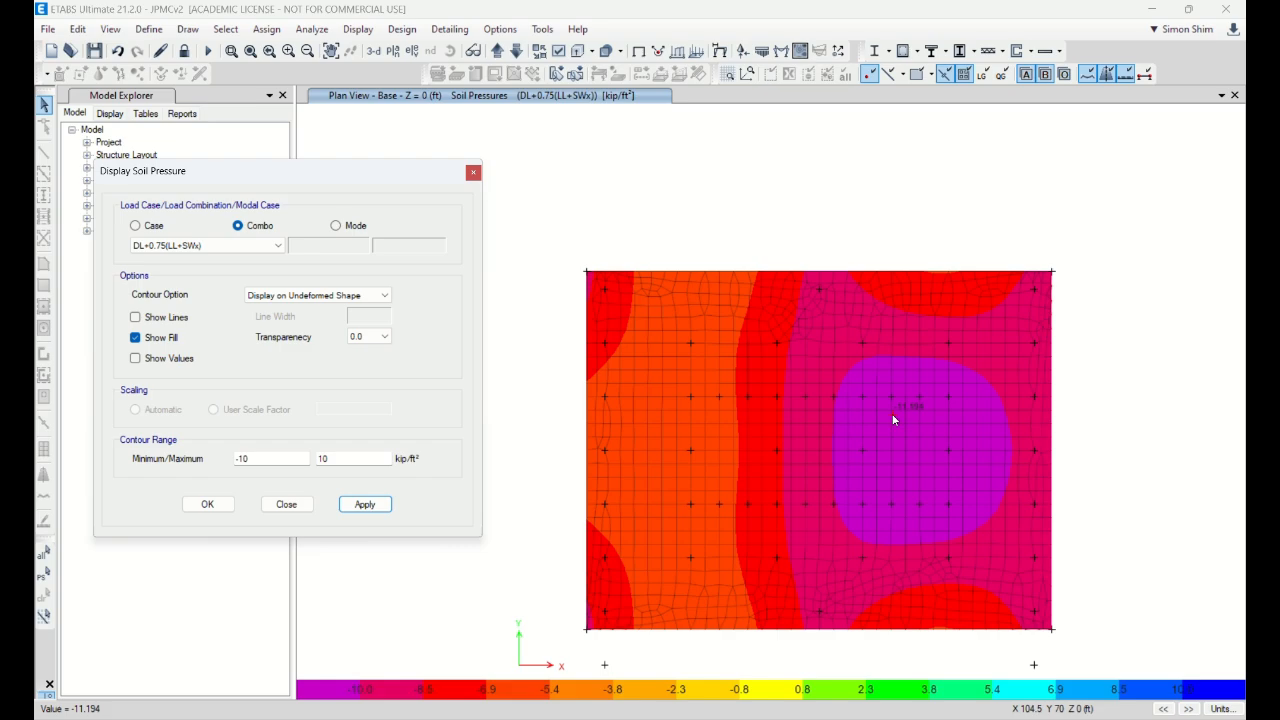
Step: Switch the soil pressure plot to DL+0.75(LL+SWy) and close the settings
click(203, 247)
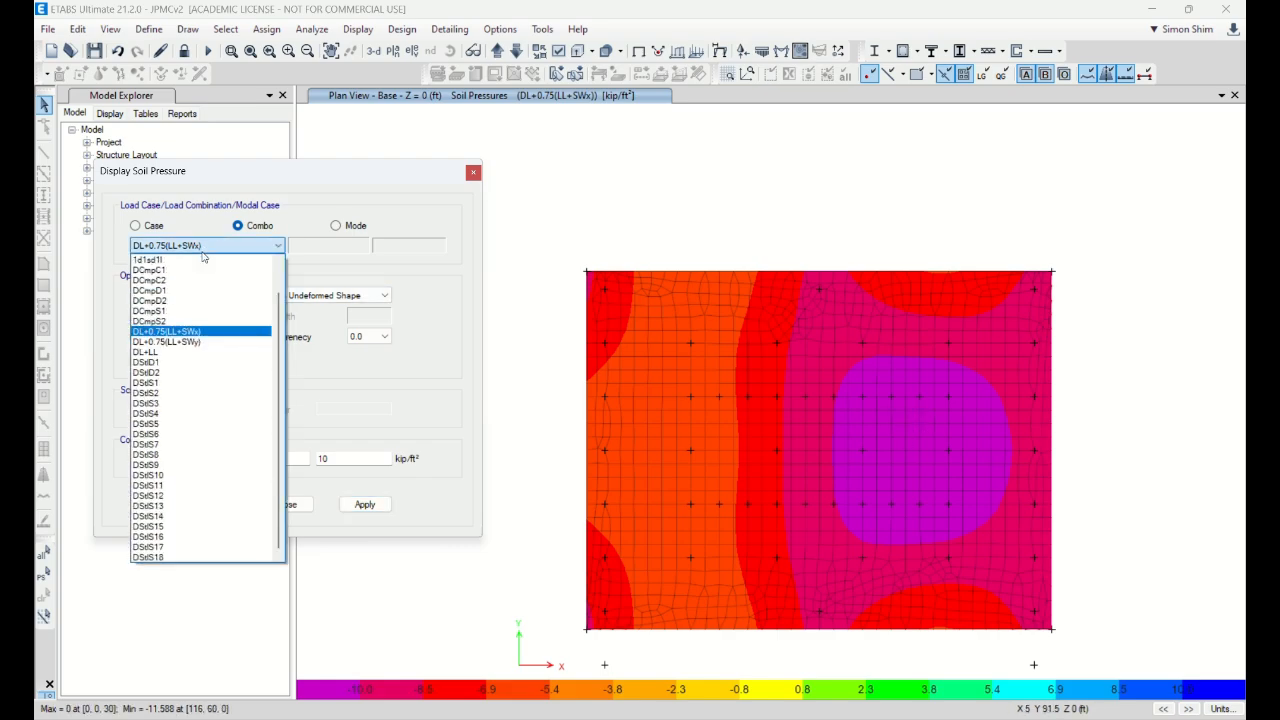
click(197, 342)
click(364, 504)
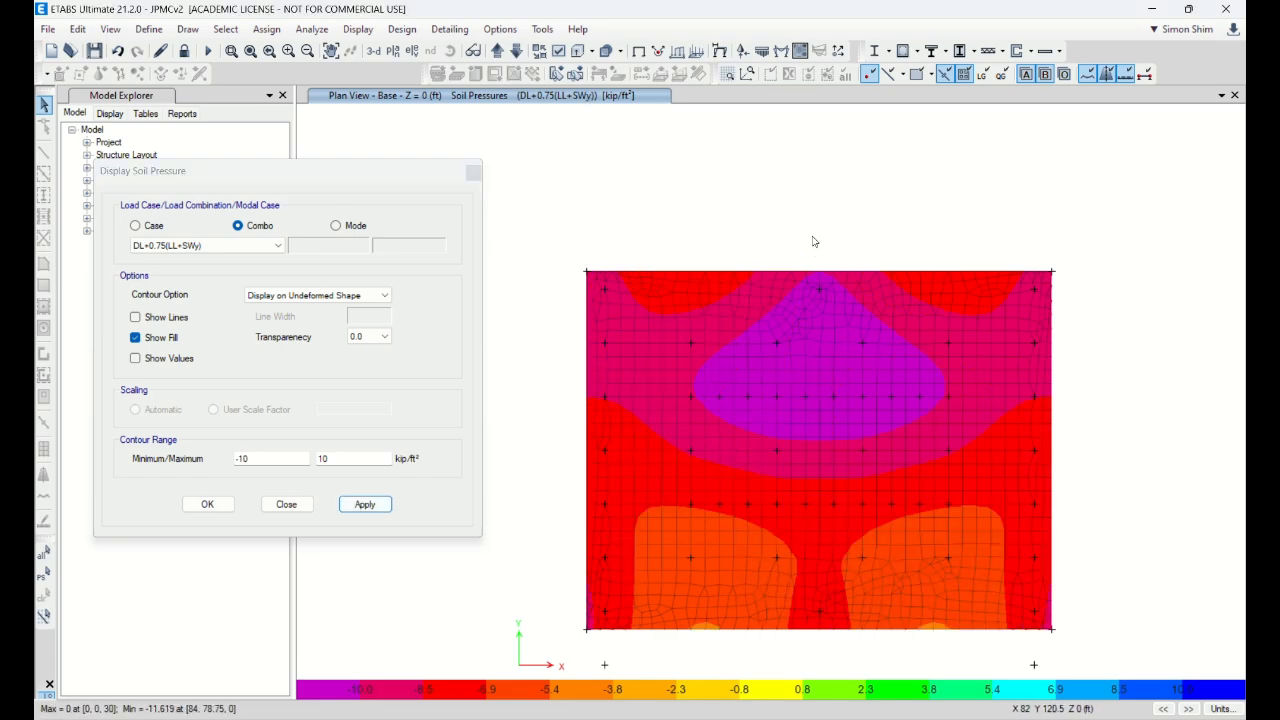
mouse_move(832, 385)
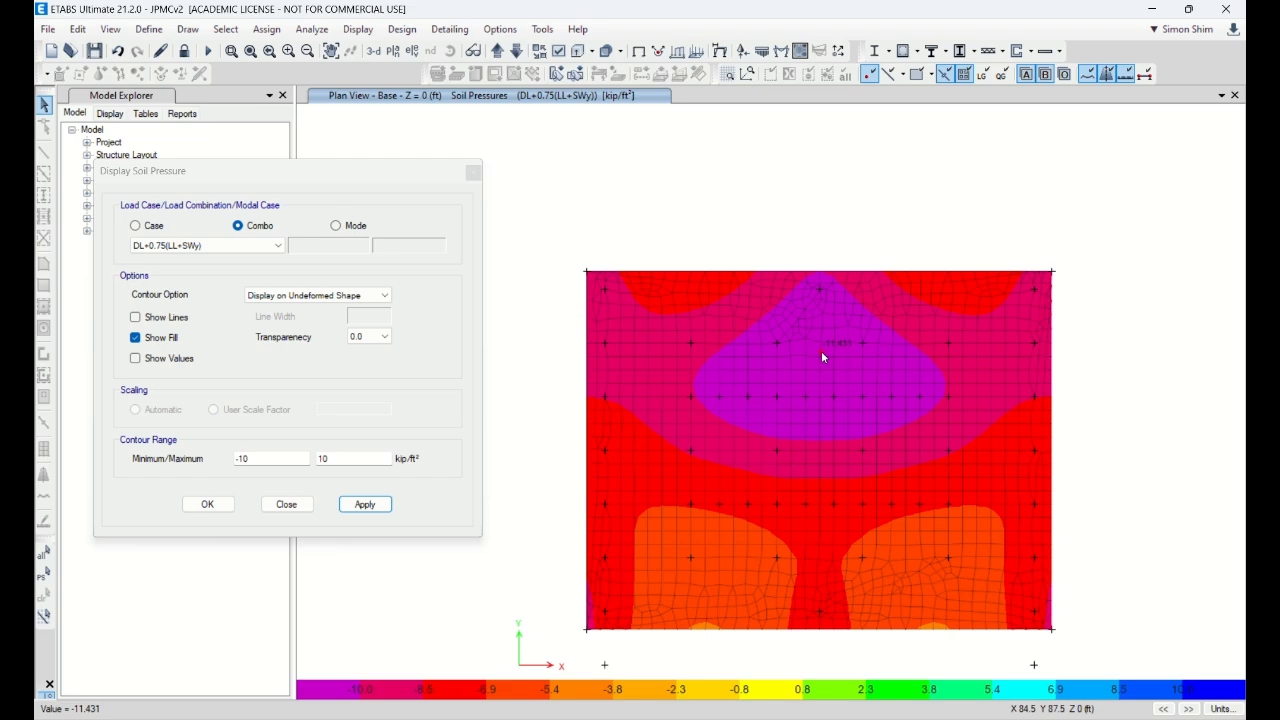
click(286, 504)
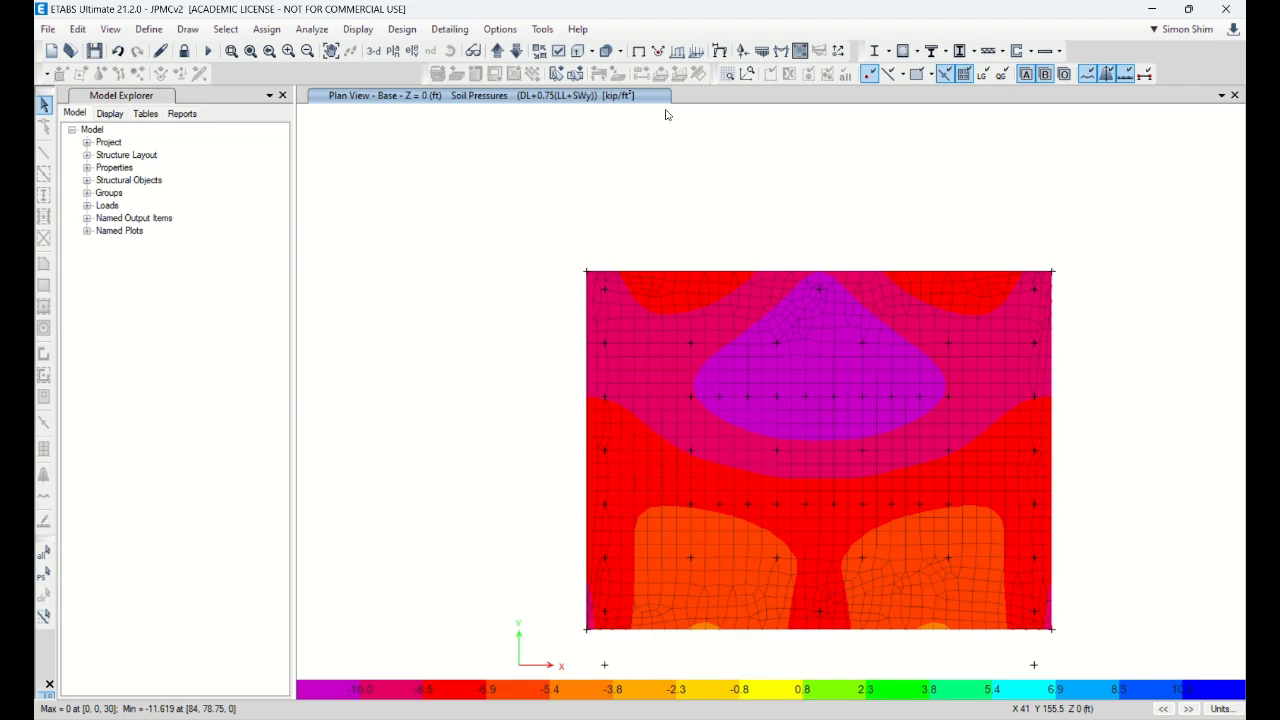
mouse_move(850, 718)
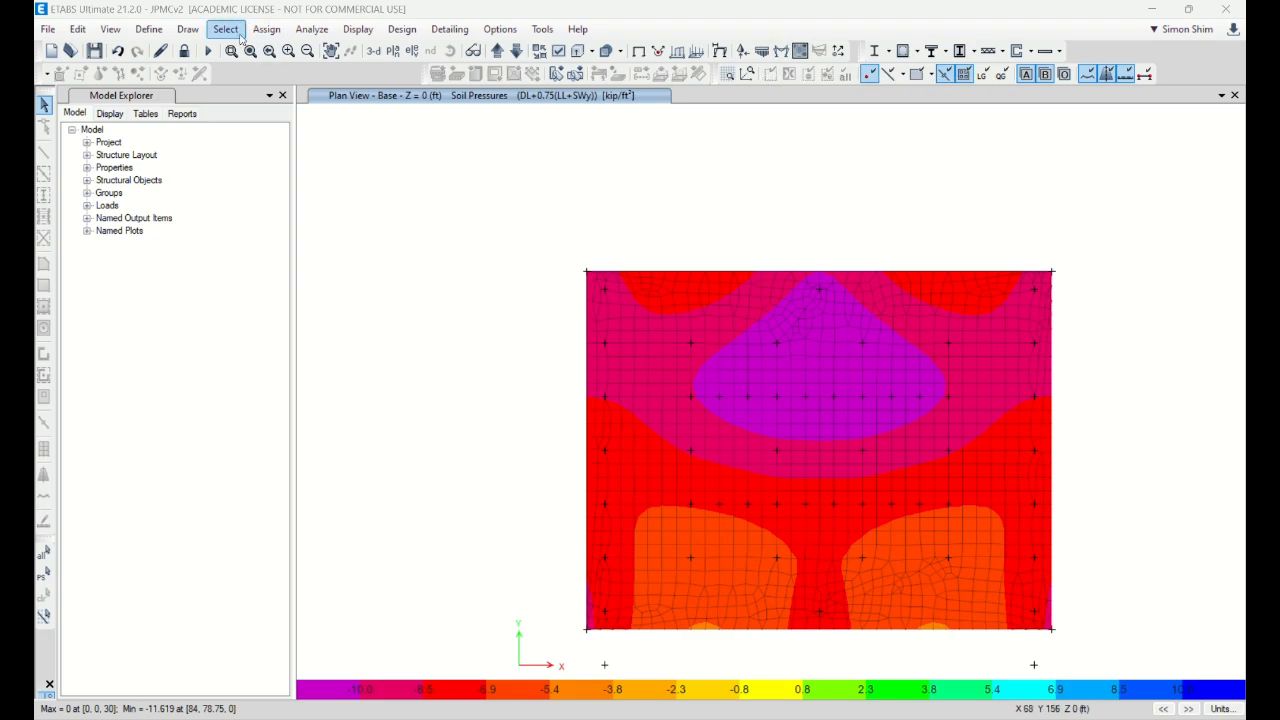
click(149, 29)
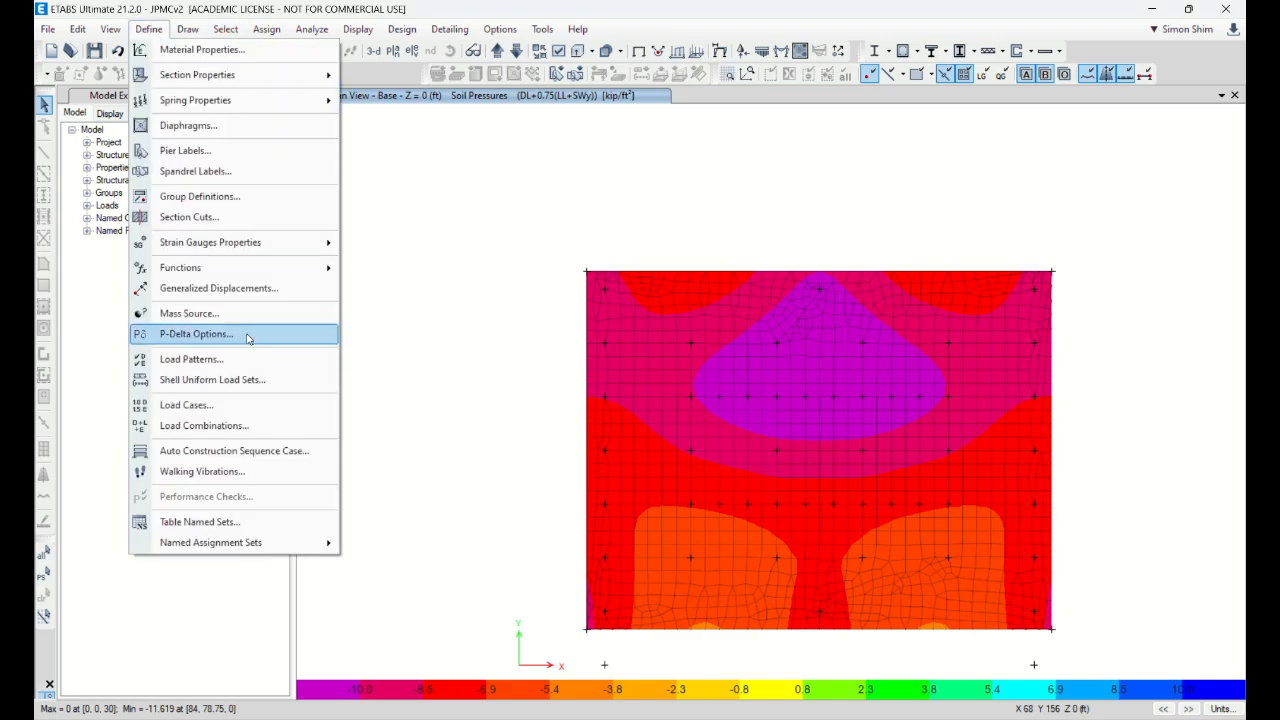
click(252, 425)
scroll(493, 404, down, 2)
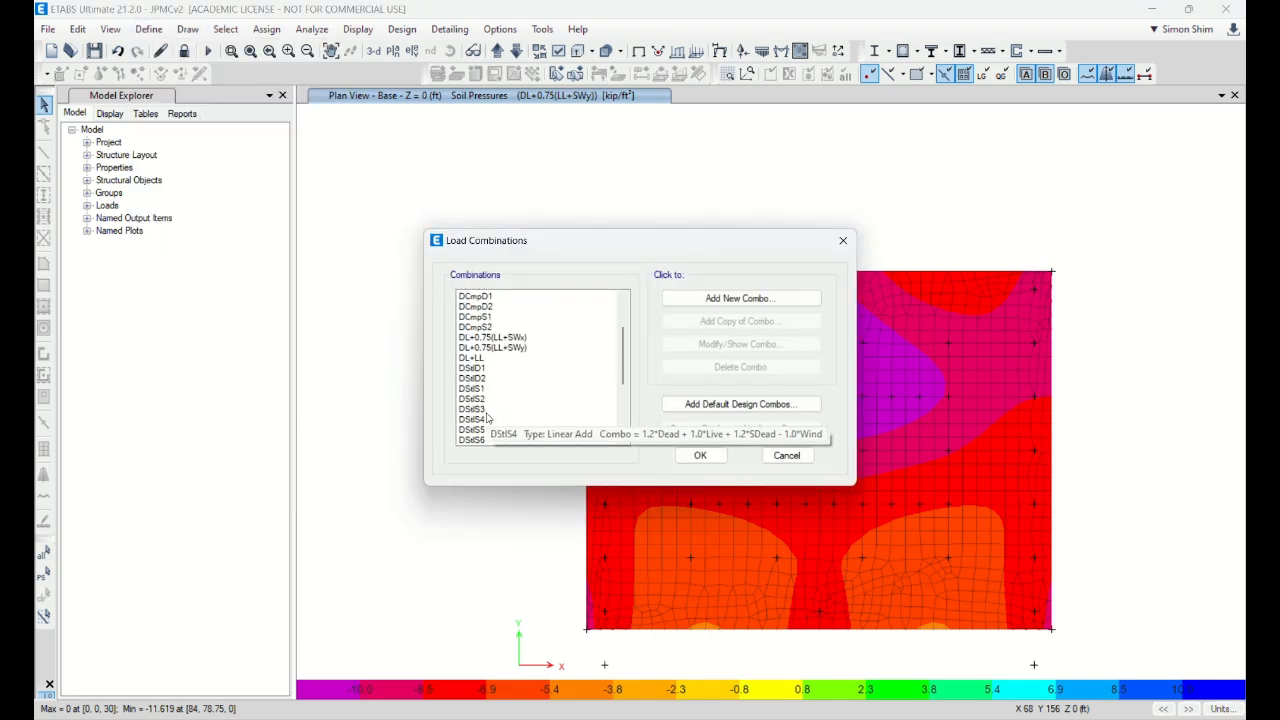
click(490, 399)
click(494, 388)
click(490, 399)
click(484, 410)
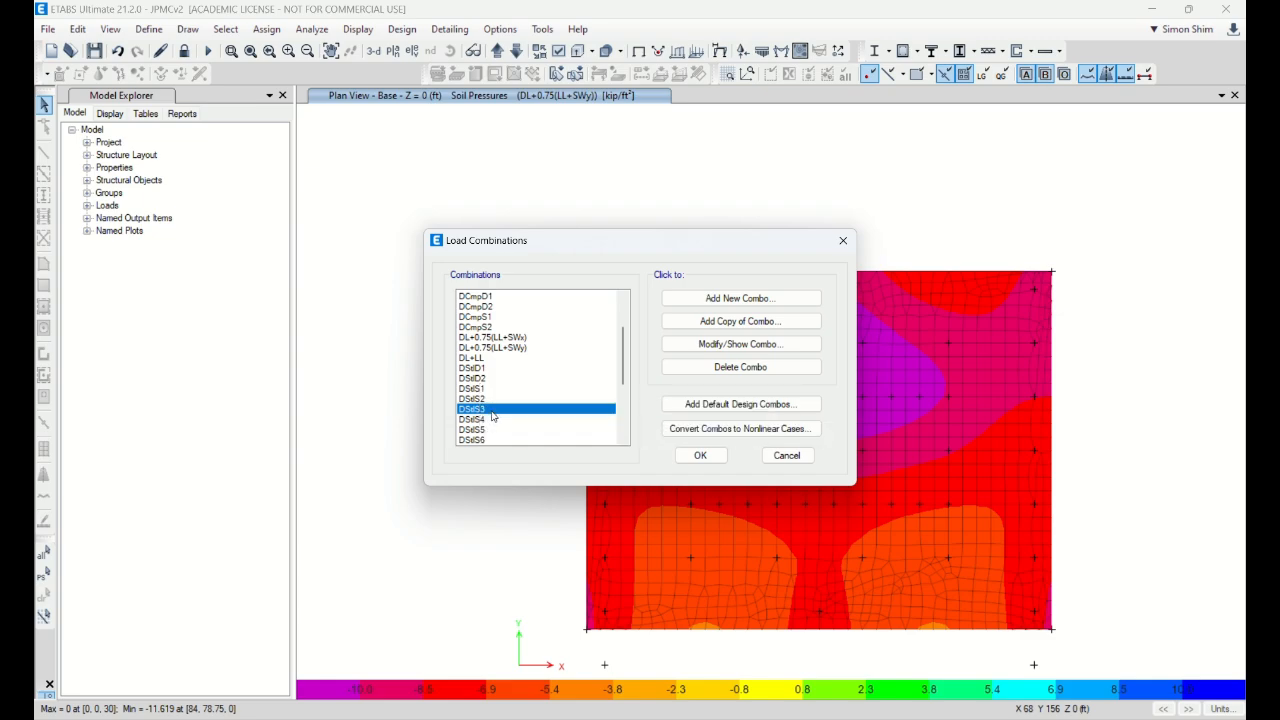
click(700, 456)
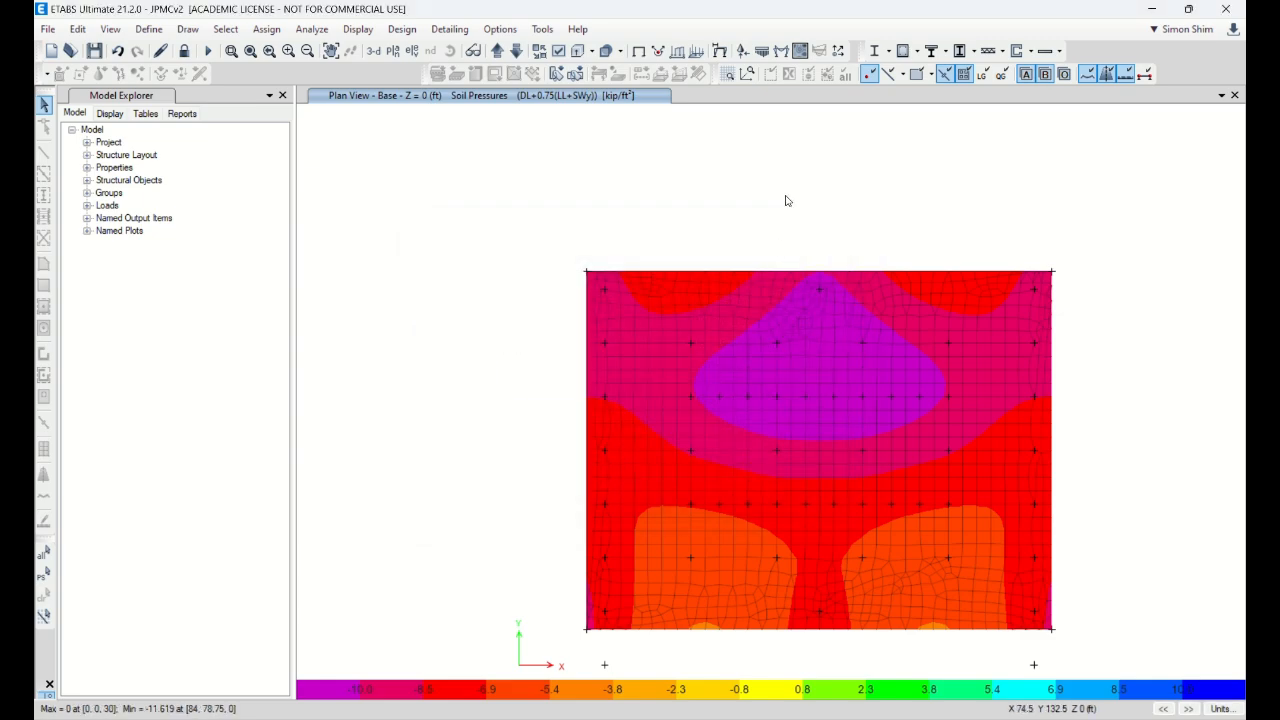
Step: Set the shell display to S13 shell stresses for DStlS2, then switch to the PowerPoint slides
click(800, 52)
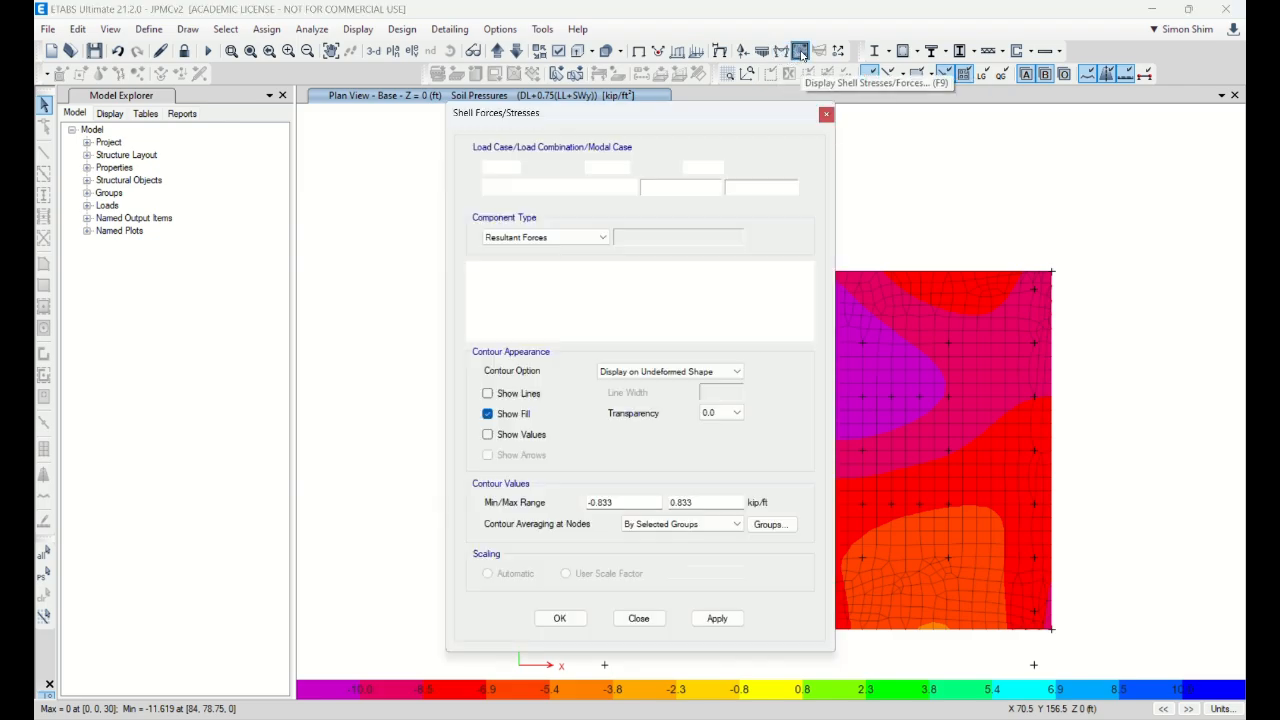
drag(681, 114, 492, 114)
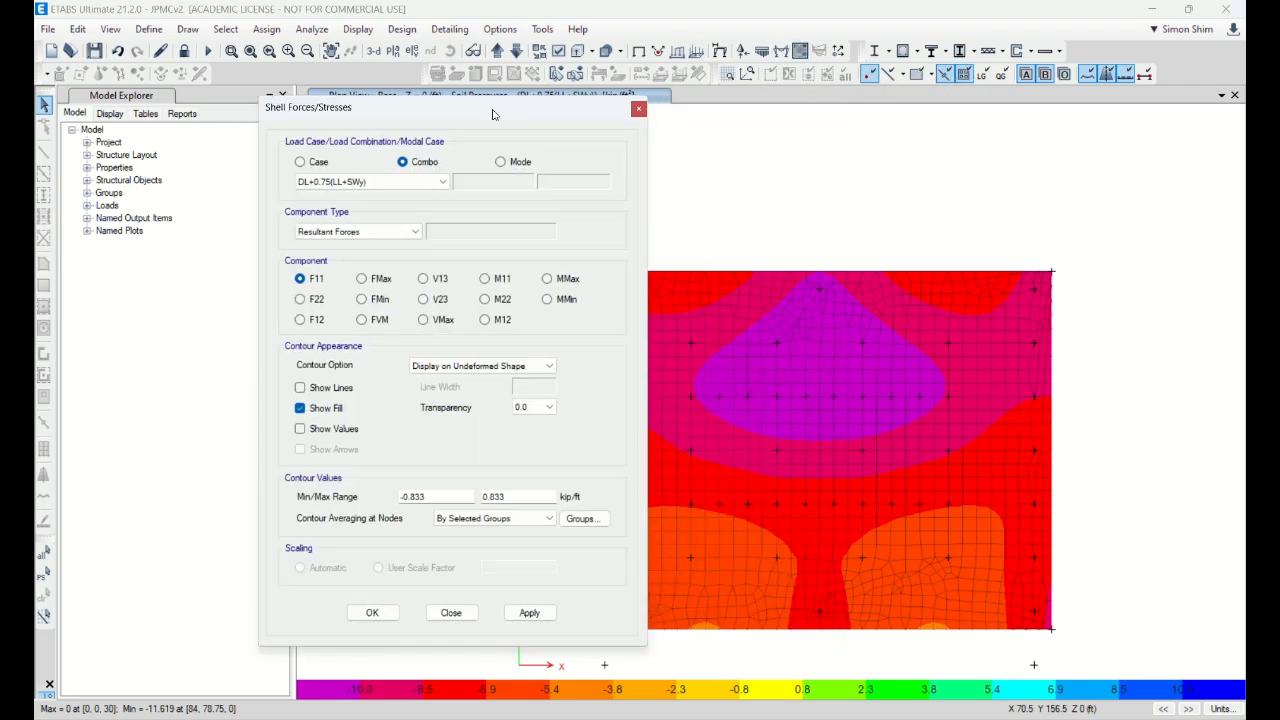
click(350, 184)
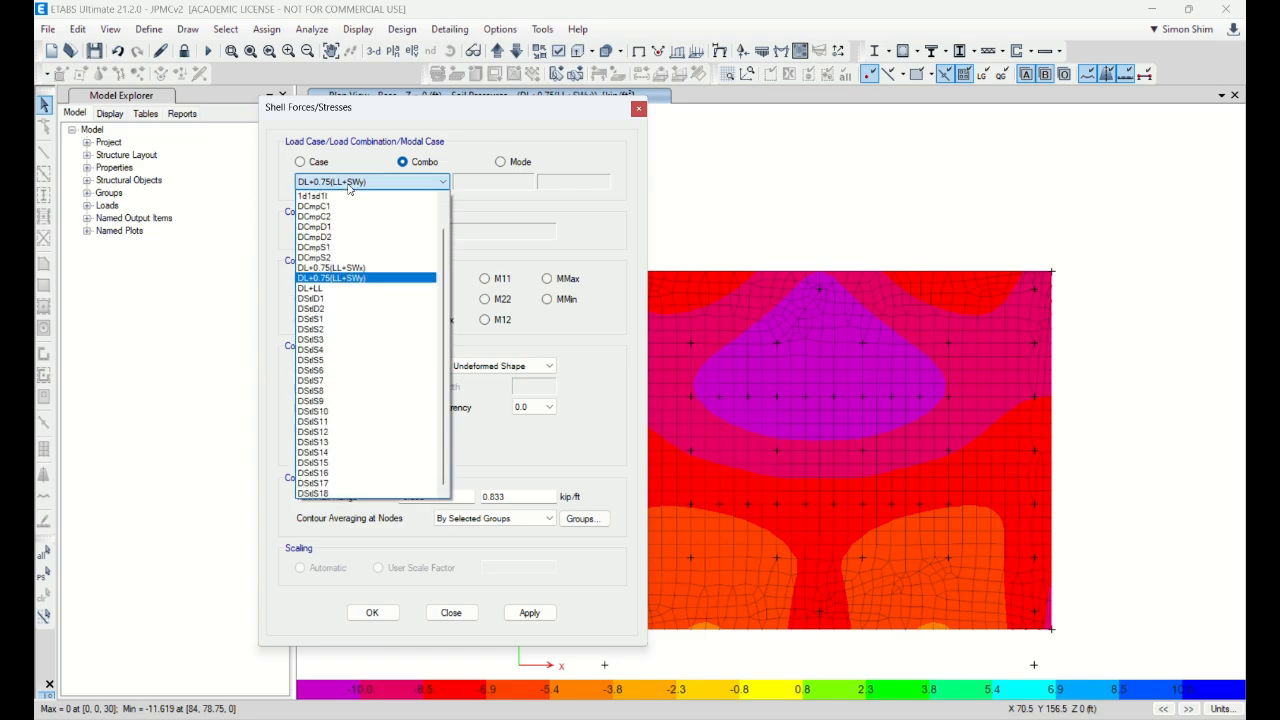
click(344, 331)
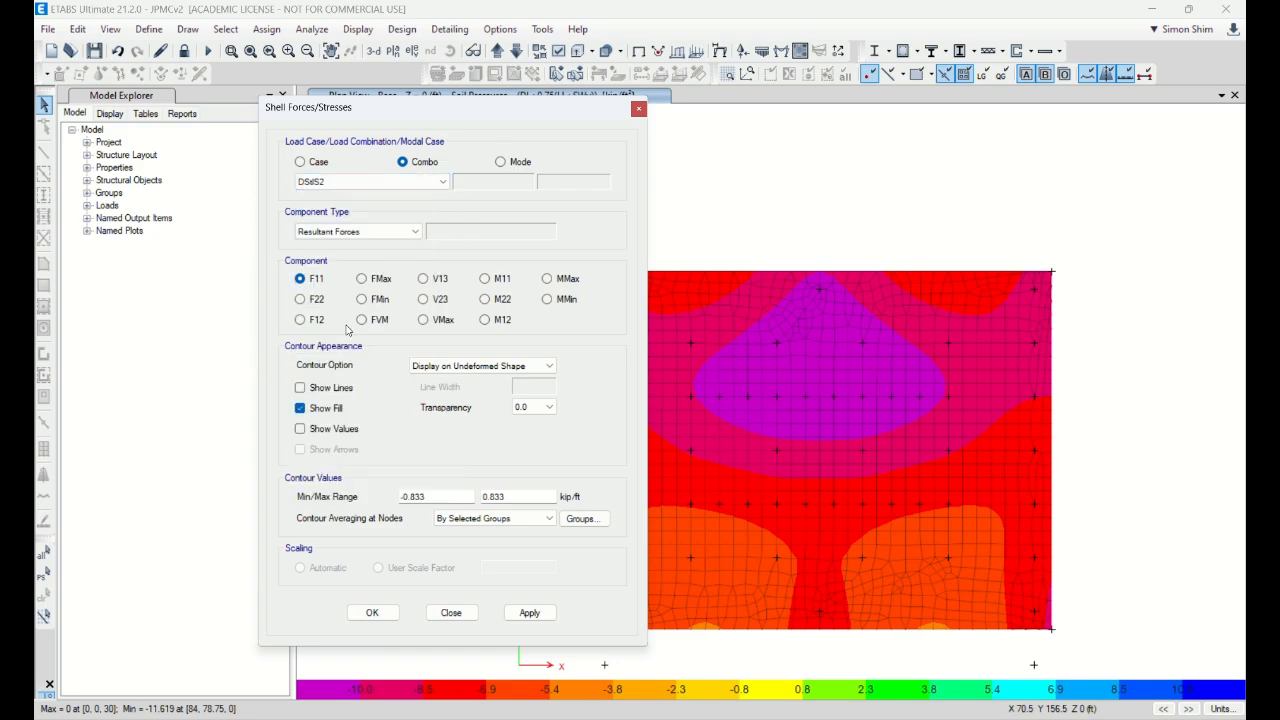
click(389, 233)
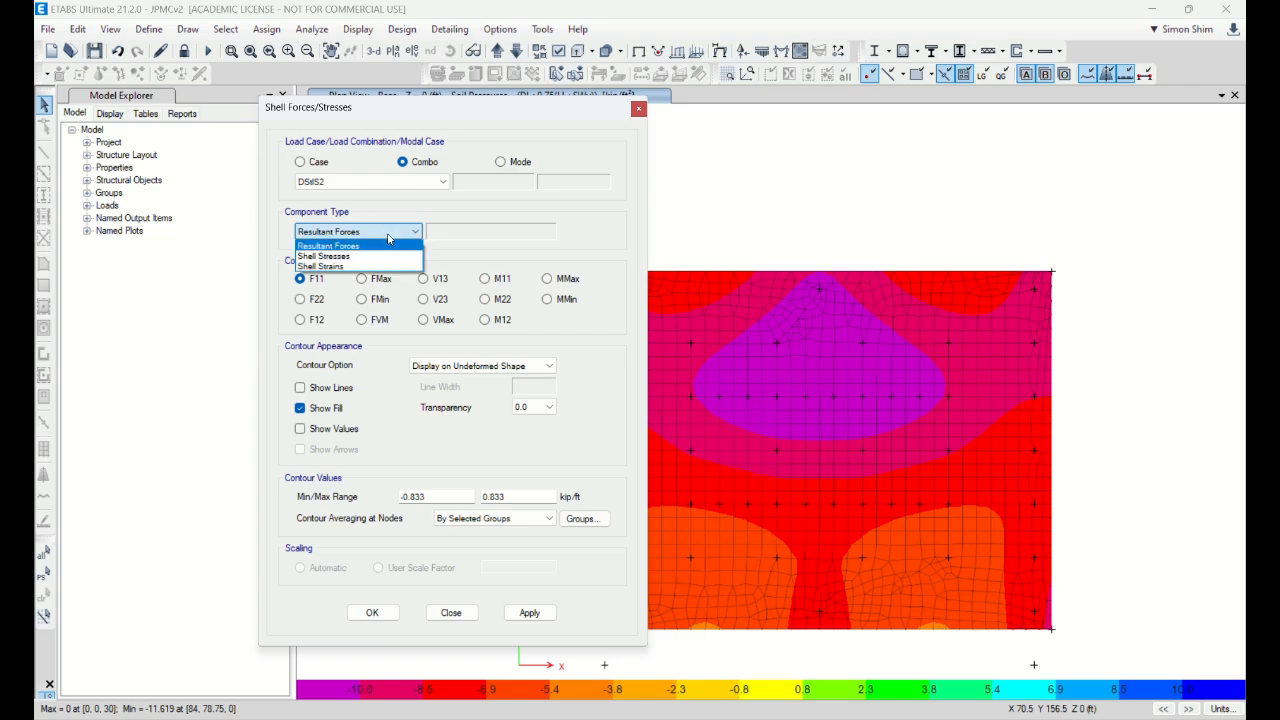
click(325, 257)
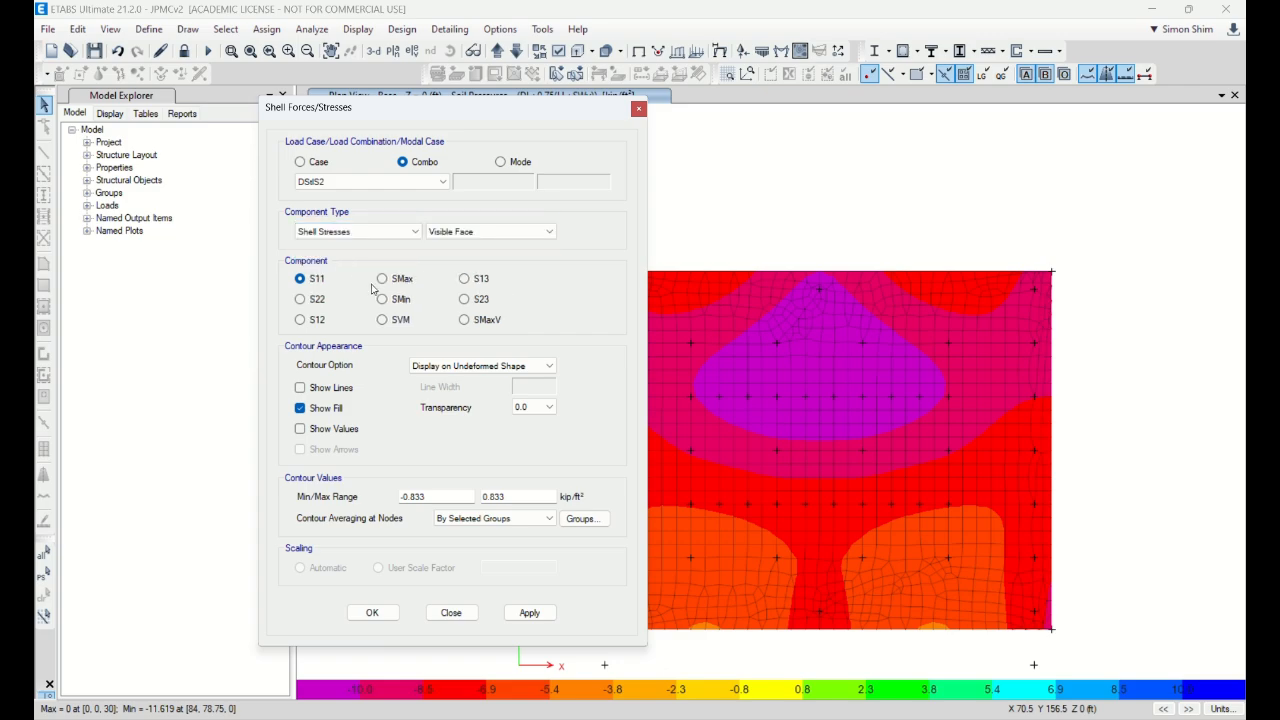
click(466, 280)
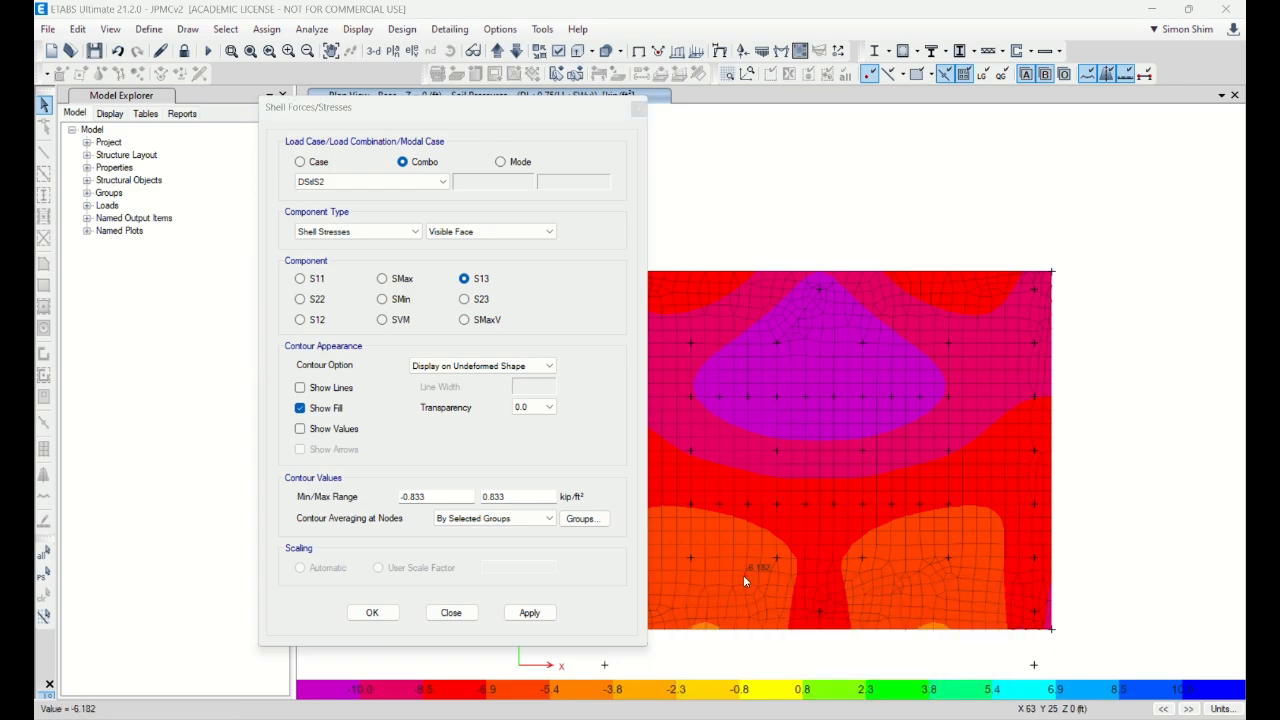
click(937, 668)
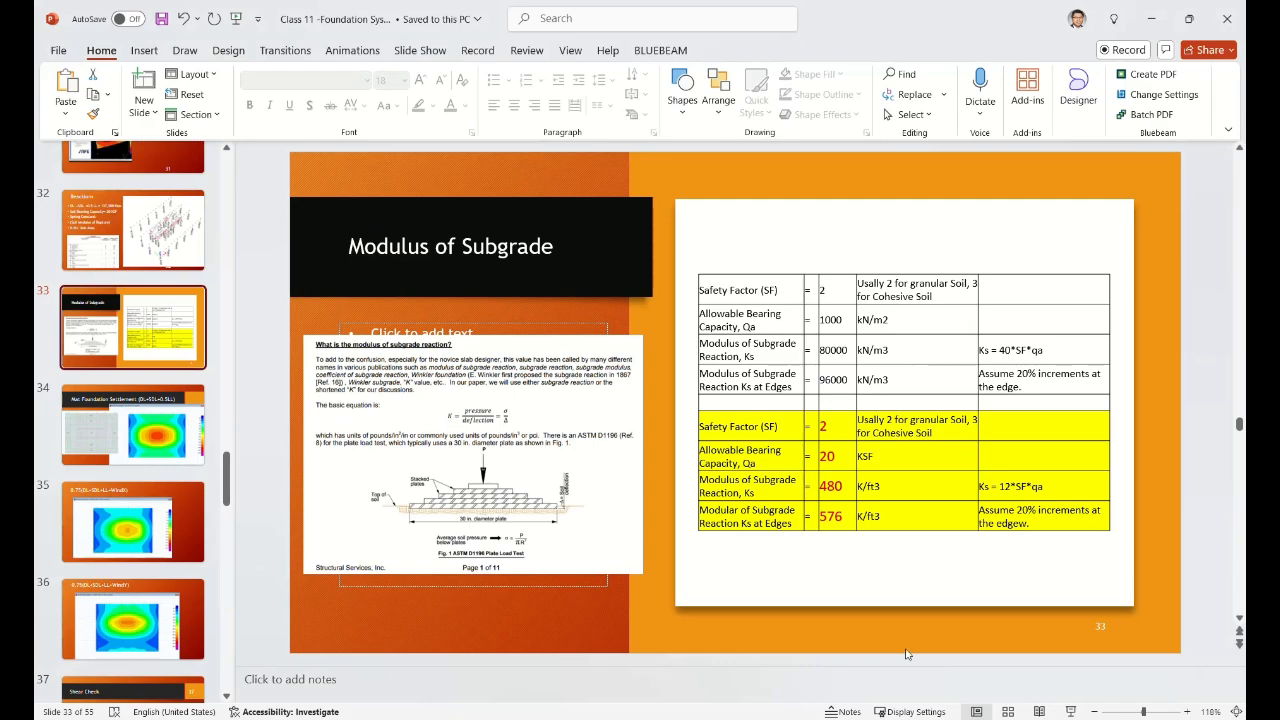
Step: Scroll the slide thumbnails and go to slide 37, Shear Check
scroll(140, 380, down, 5)
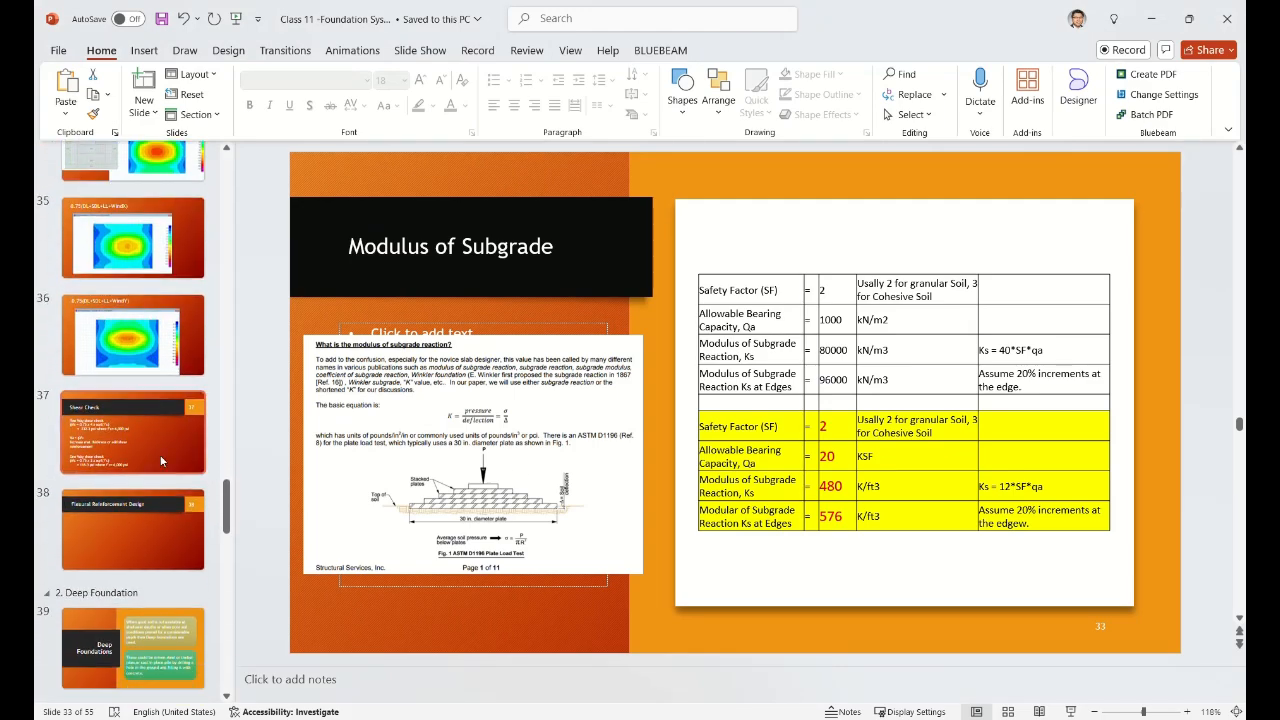
click(133, 432)
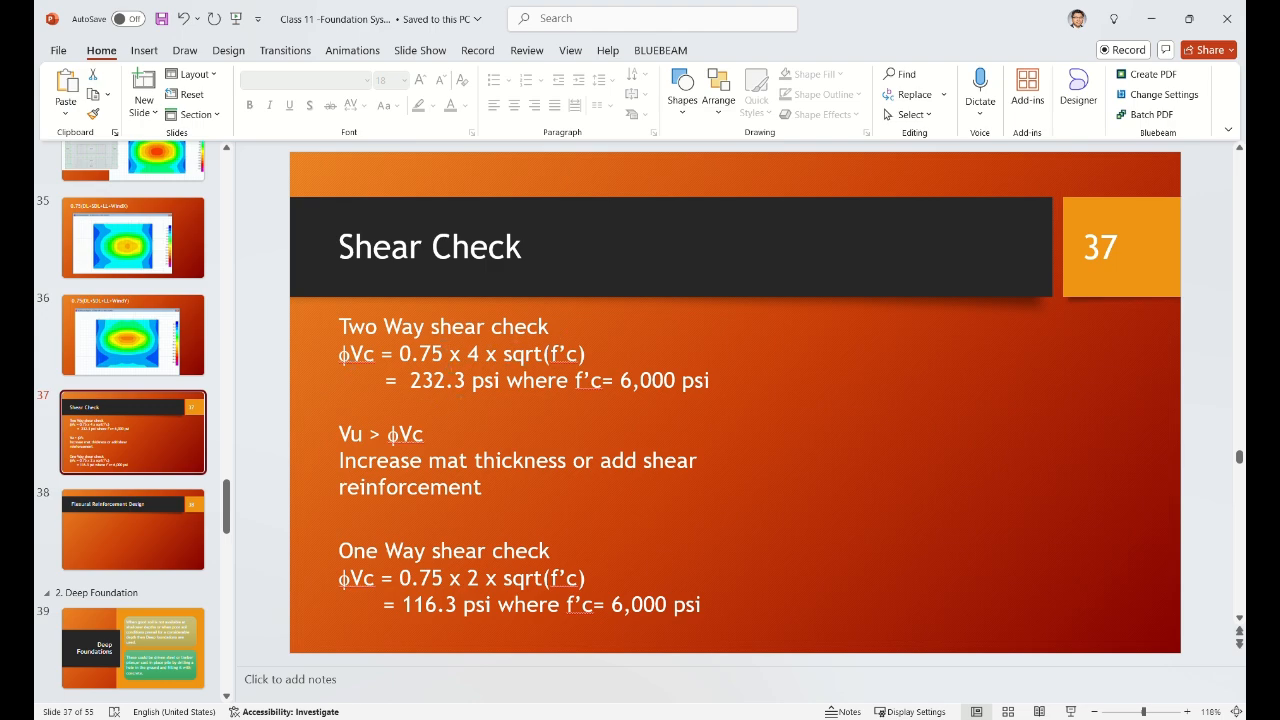
Step: Back in ETABS, redraw the S13 stress contours with a ±0.232 range
click(1151, 18)
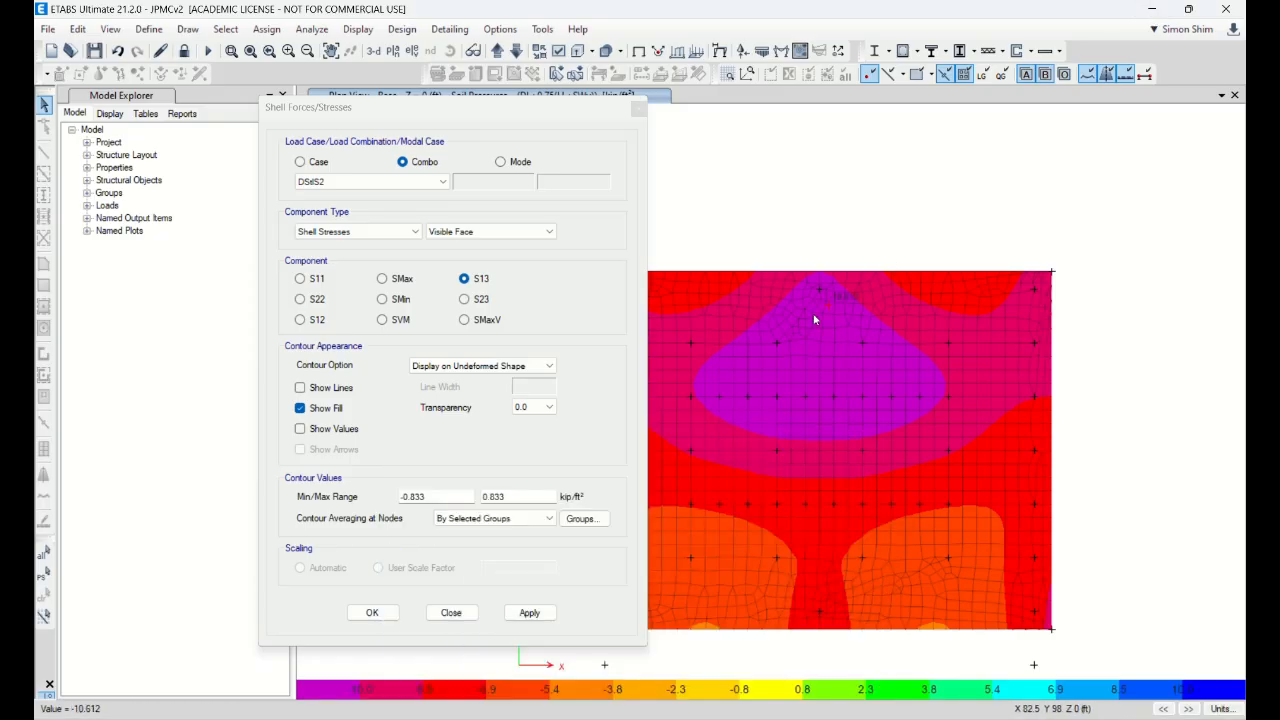
drag(436, 495, 362, 494)
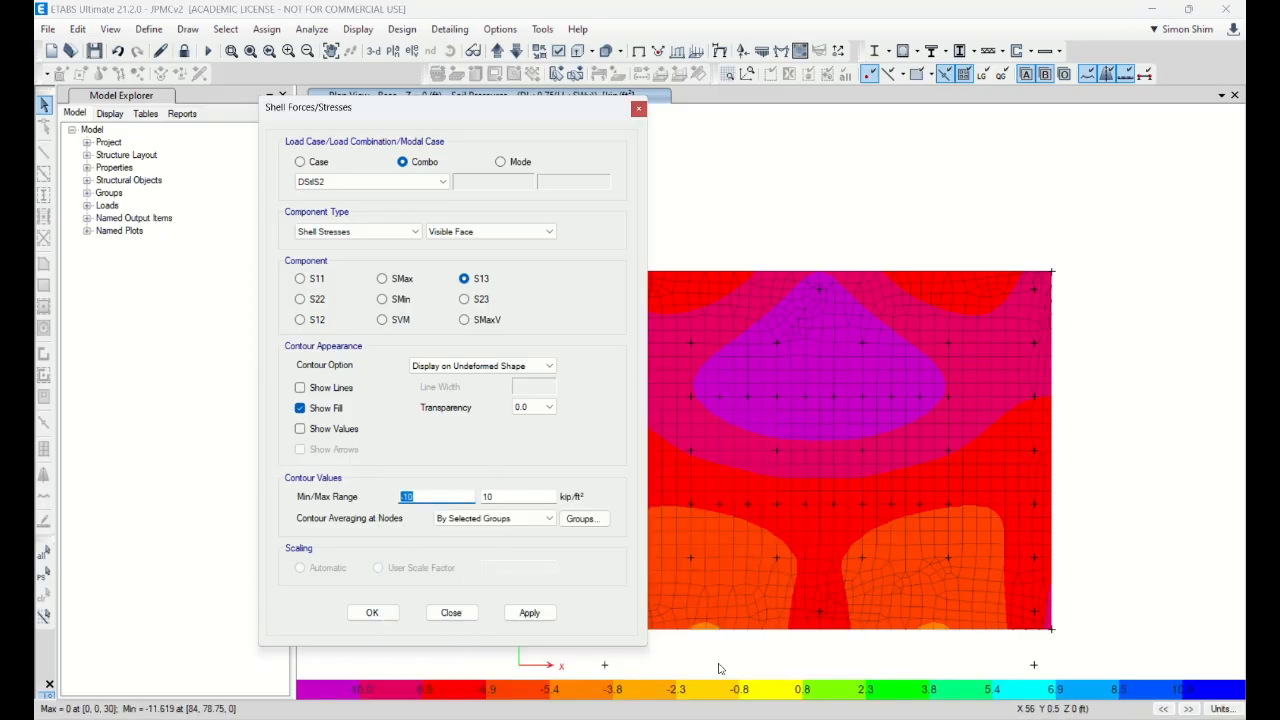
text(-0)
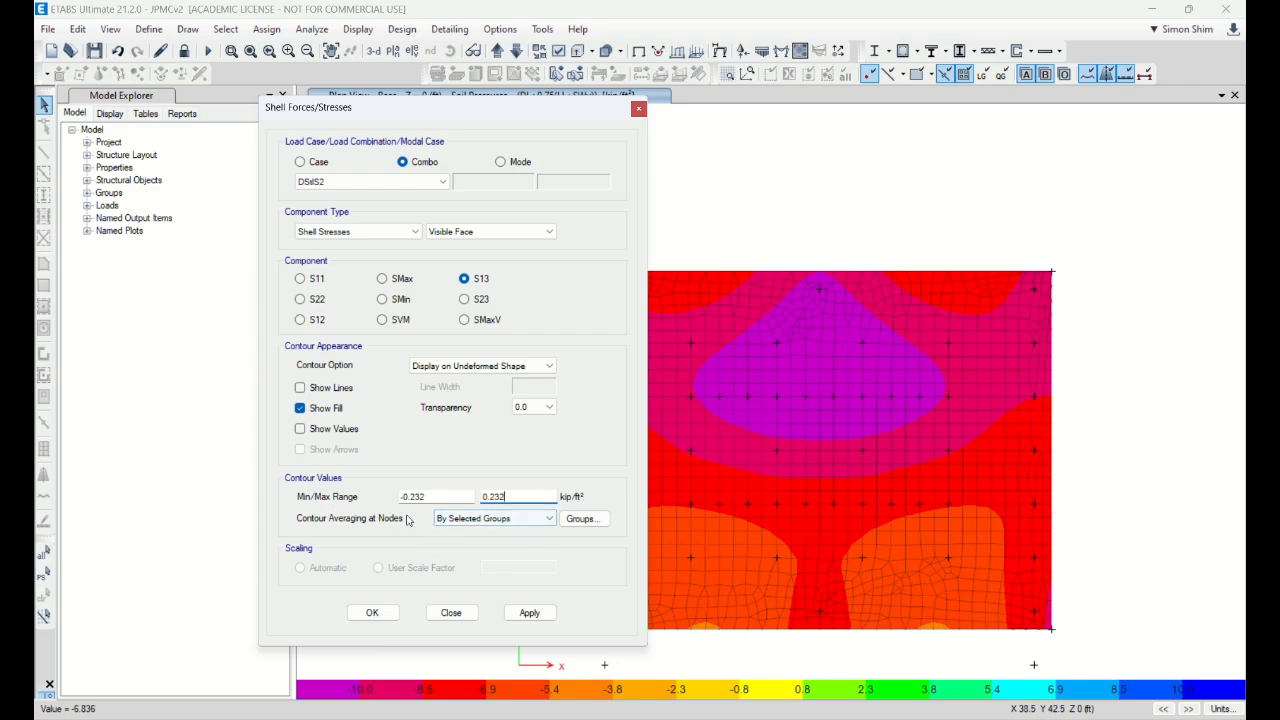
click(543, 613)
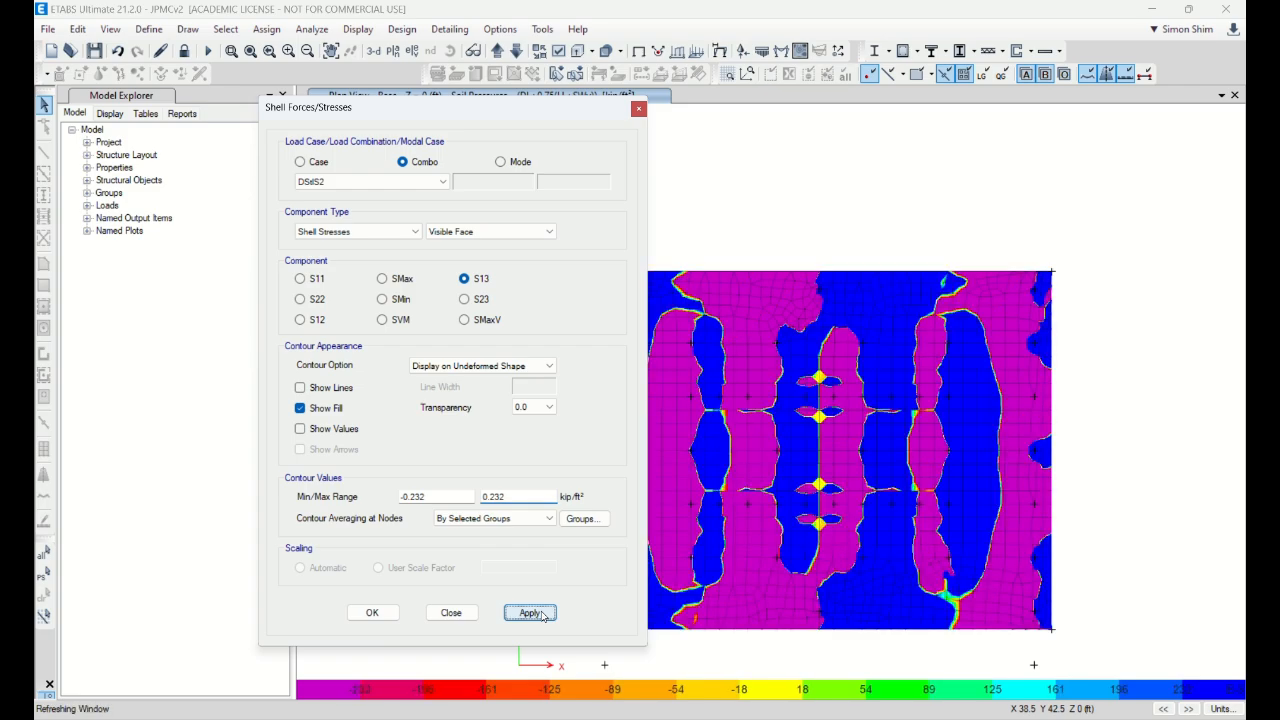
drag(534, 115, 400, 97)
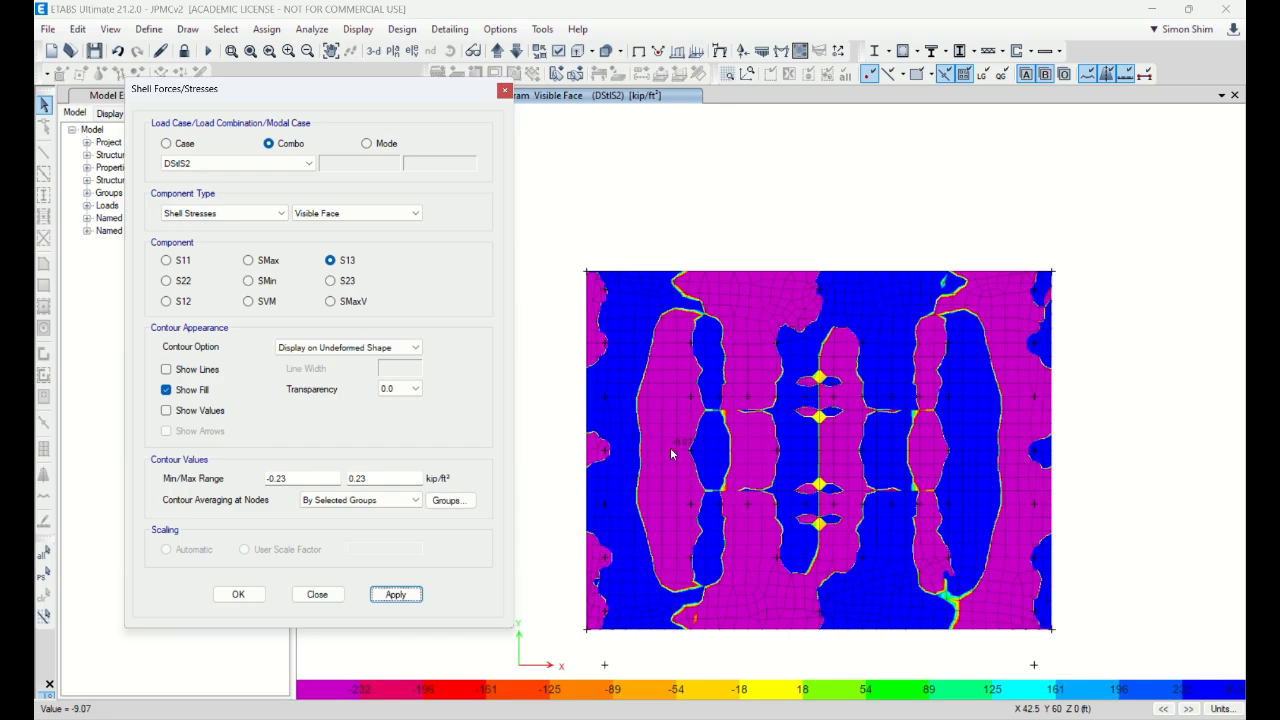
drag(398, 88, 358, 81)
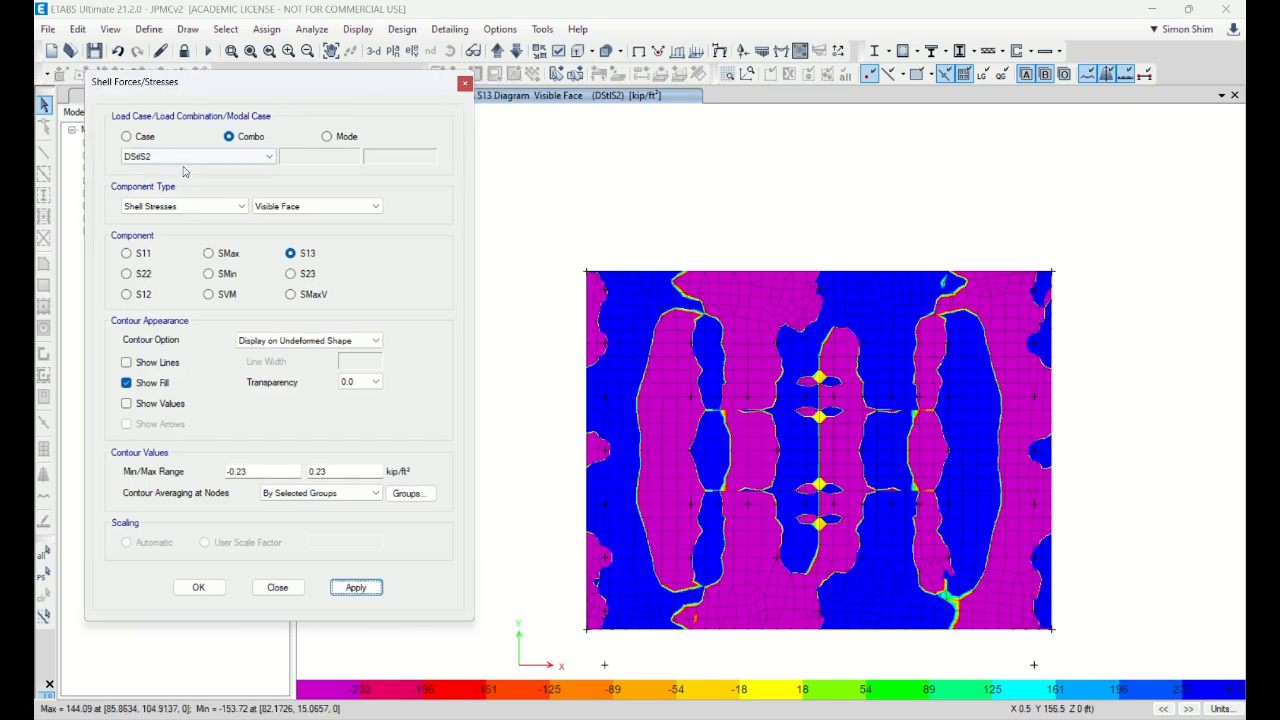
Step: Keep S13 on the visible face, reapply with a ±0.23 range, and accept the settings
click(301, 280)
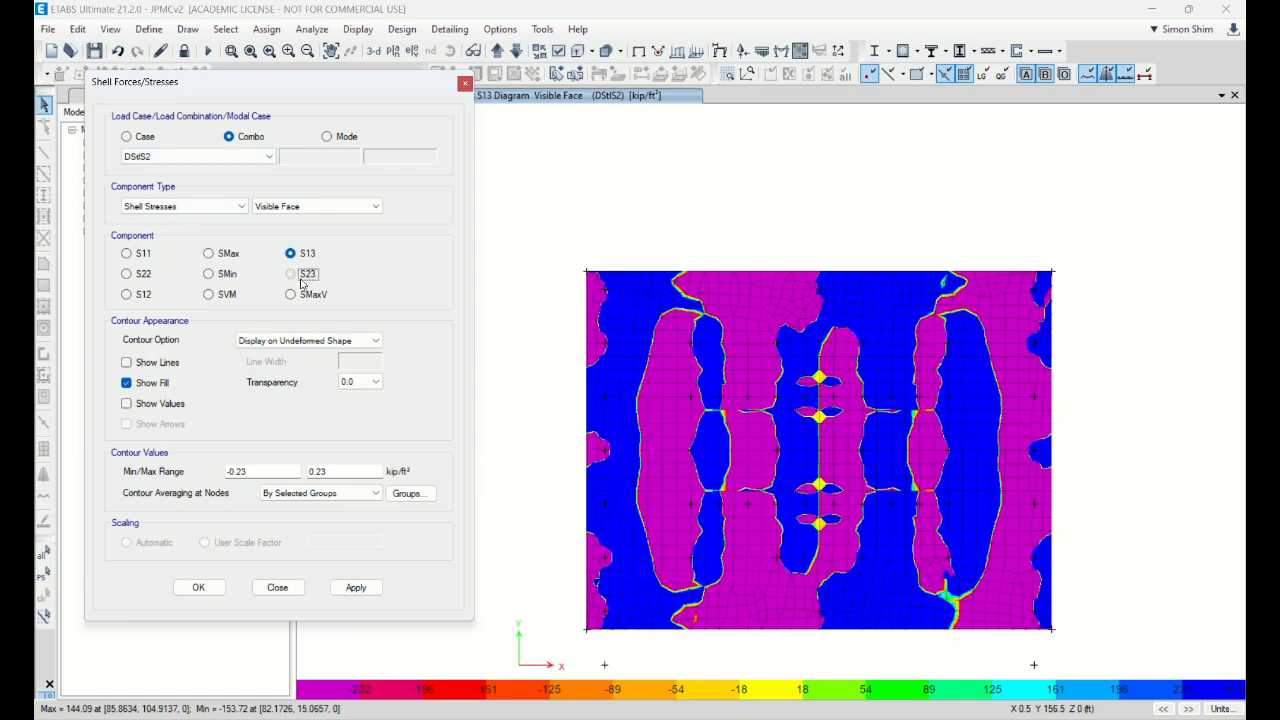
click(304, 255)
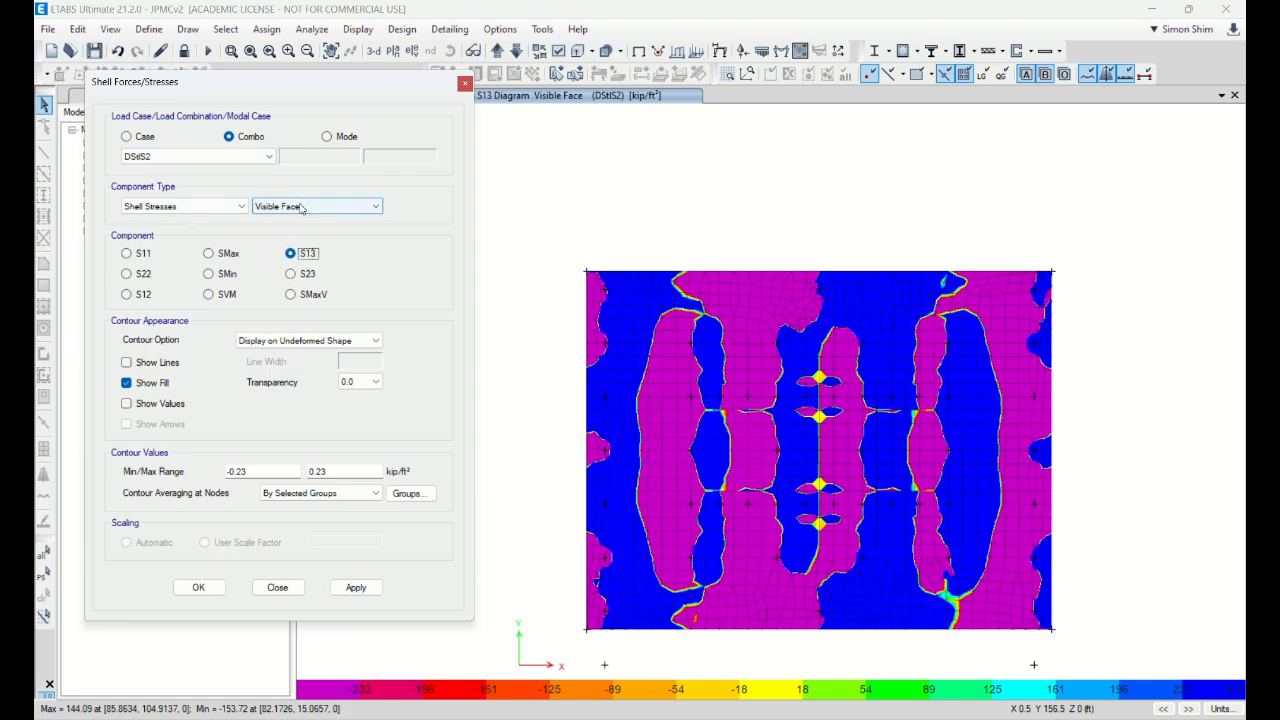
click(301, 207)
click(301, 207)
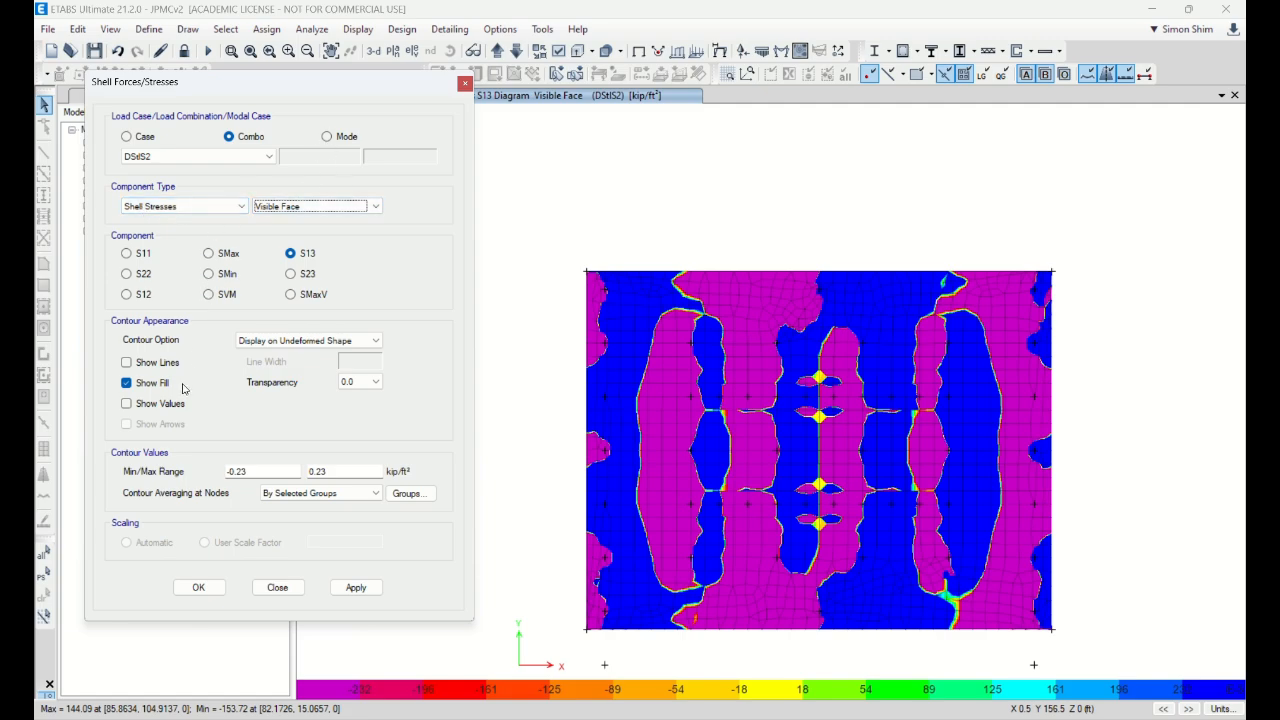
click(356, 590)
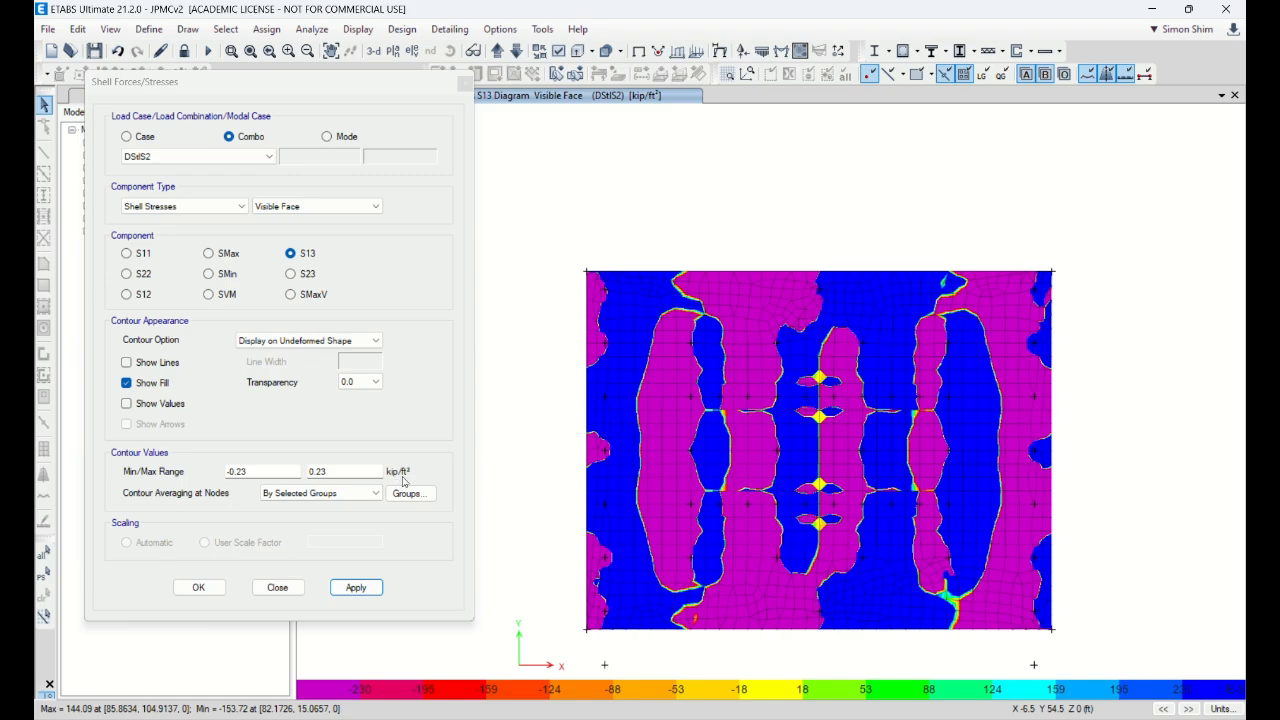
click(199, 587)
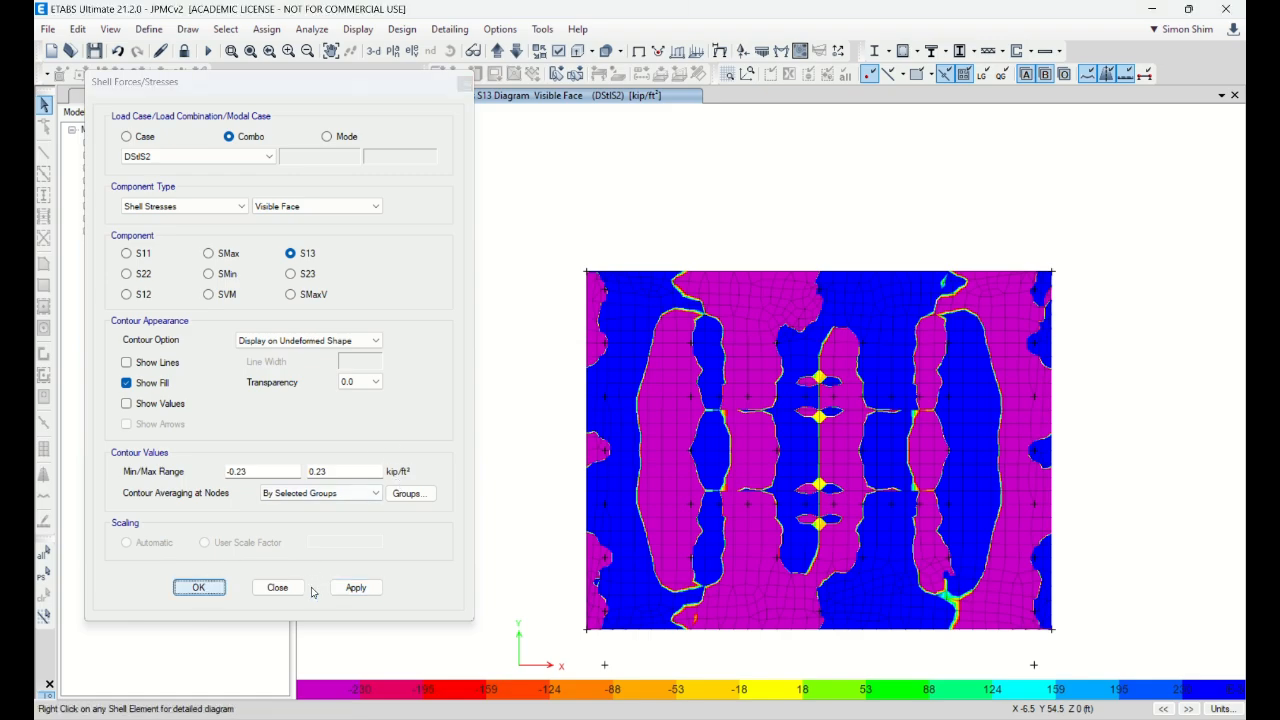
click(1222, 708)
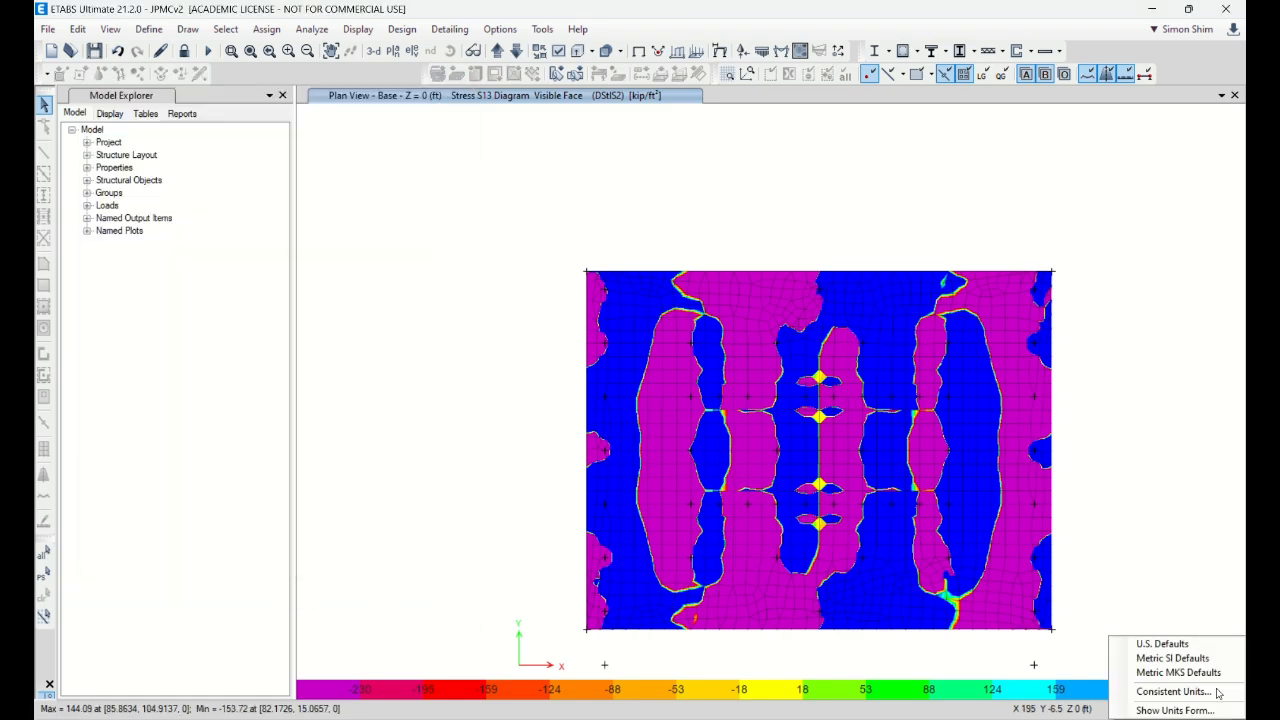
Step: Switch to consistent in, lb, F units and range the stress contour from -232 to 232 lb/in²
click(1218, 692)
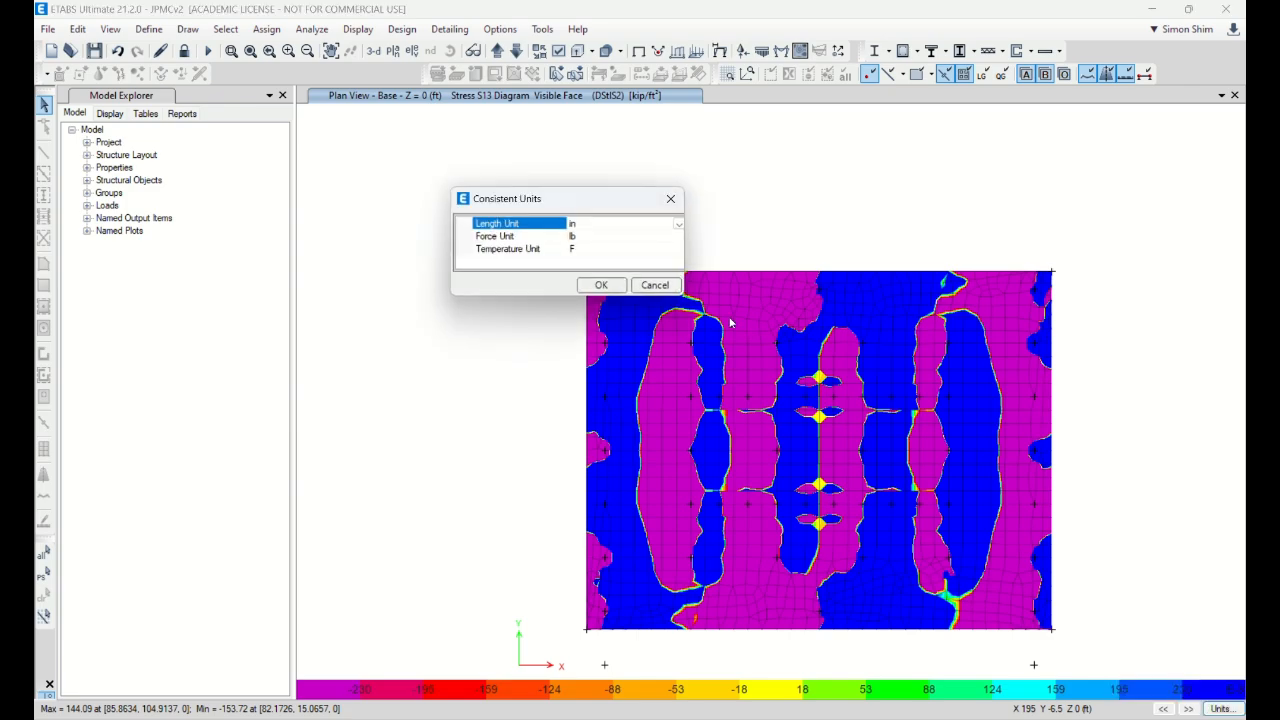
click(601, 285)
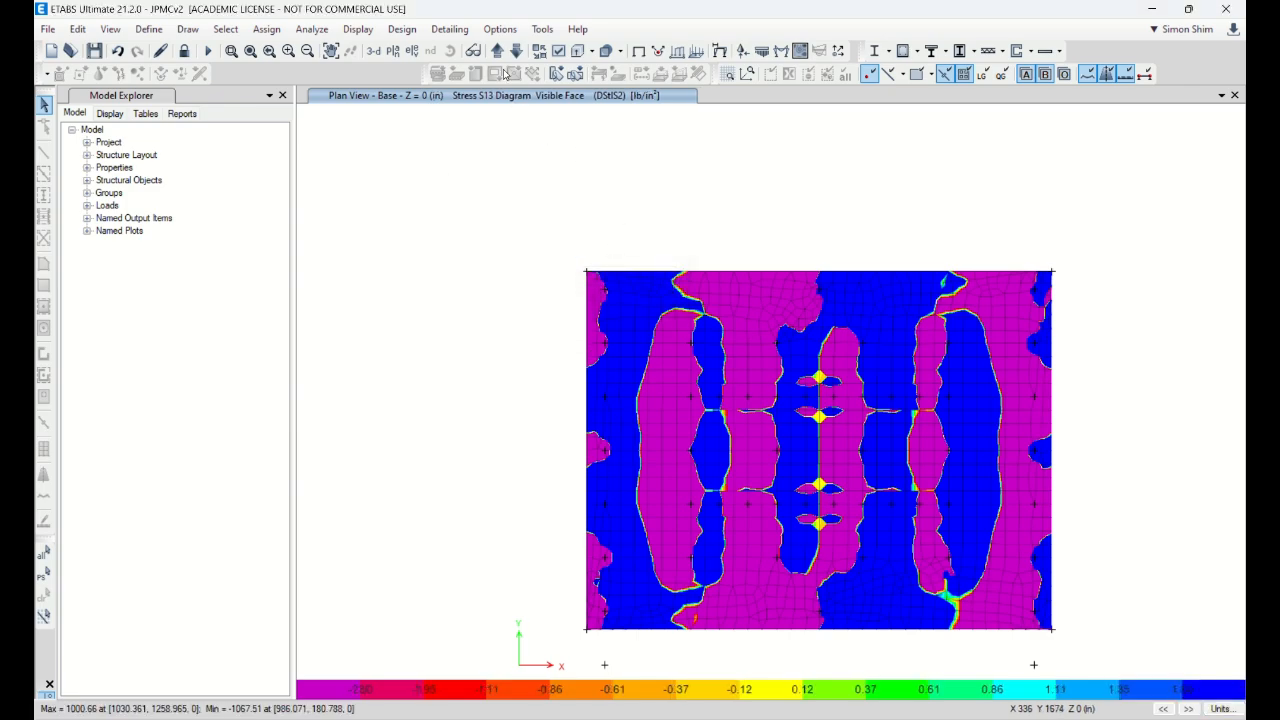
click(800, 55)
drag(257, 472, 73, 474)
text(-232)
key(Tab)
text(2)
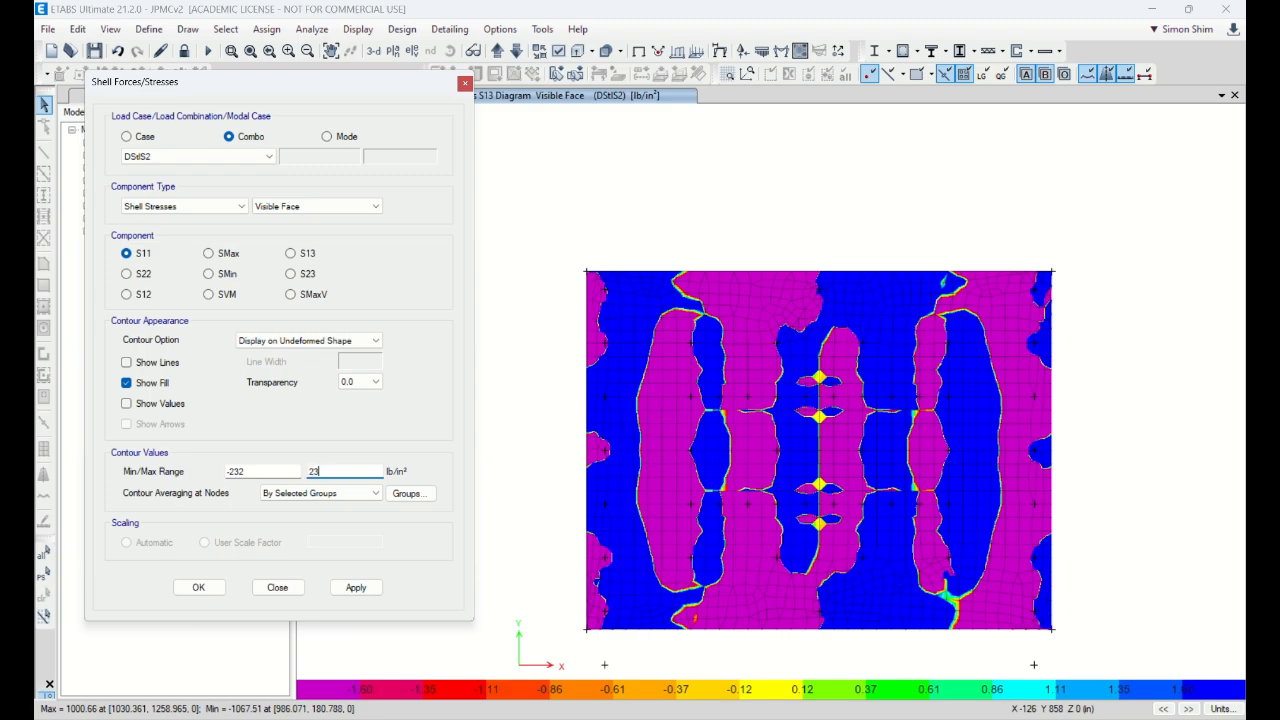
click(336, 587)
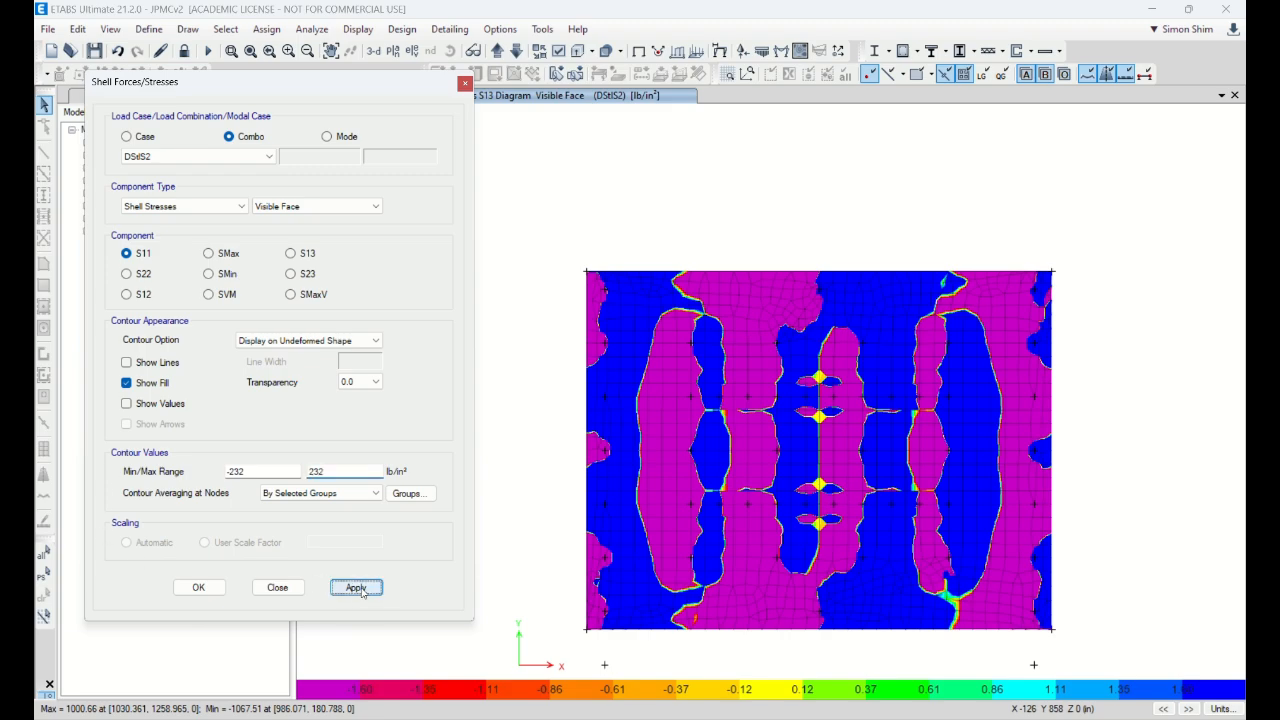
click(216, 591)
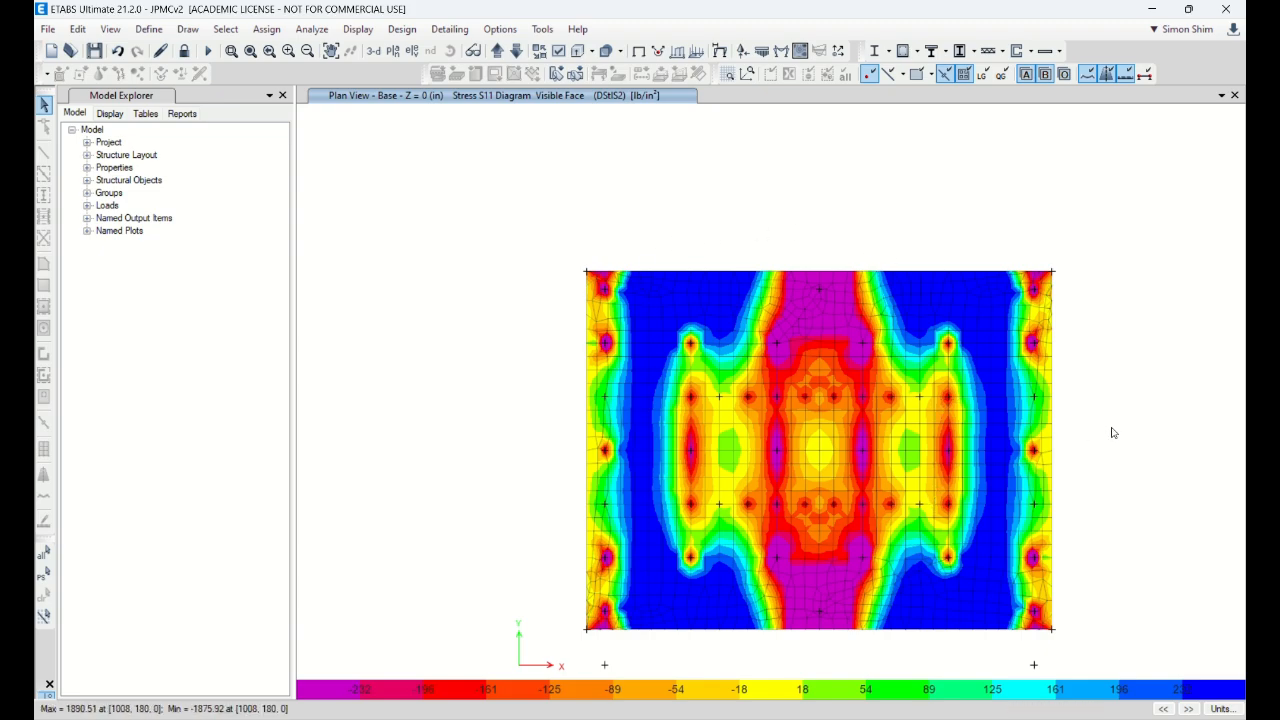
middle_drag(1111, 431, 1109, 386)
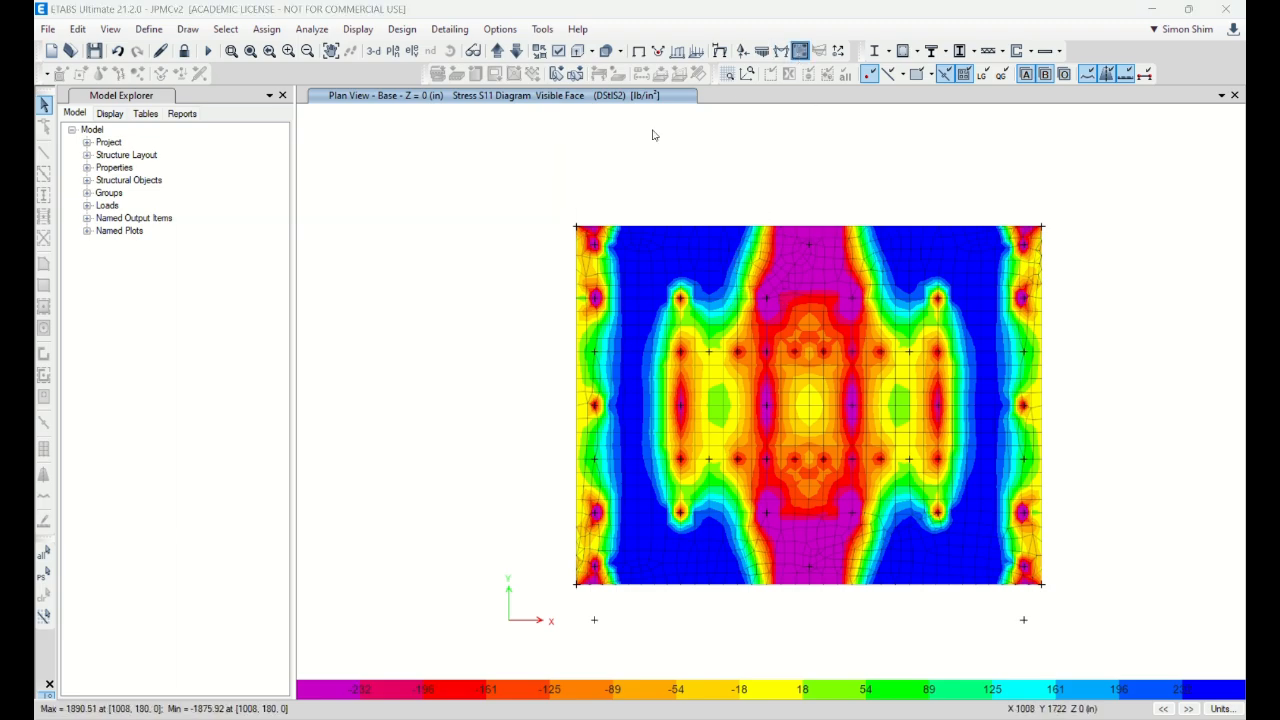
drag(379, 86, 366, 184)
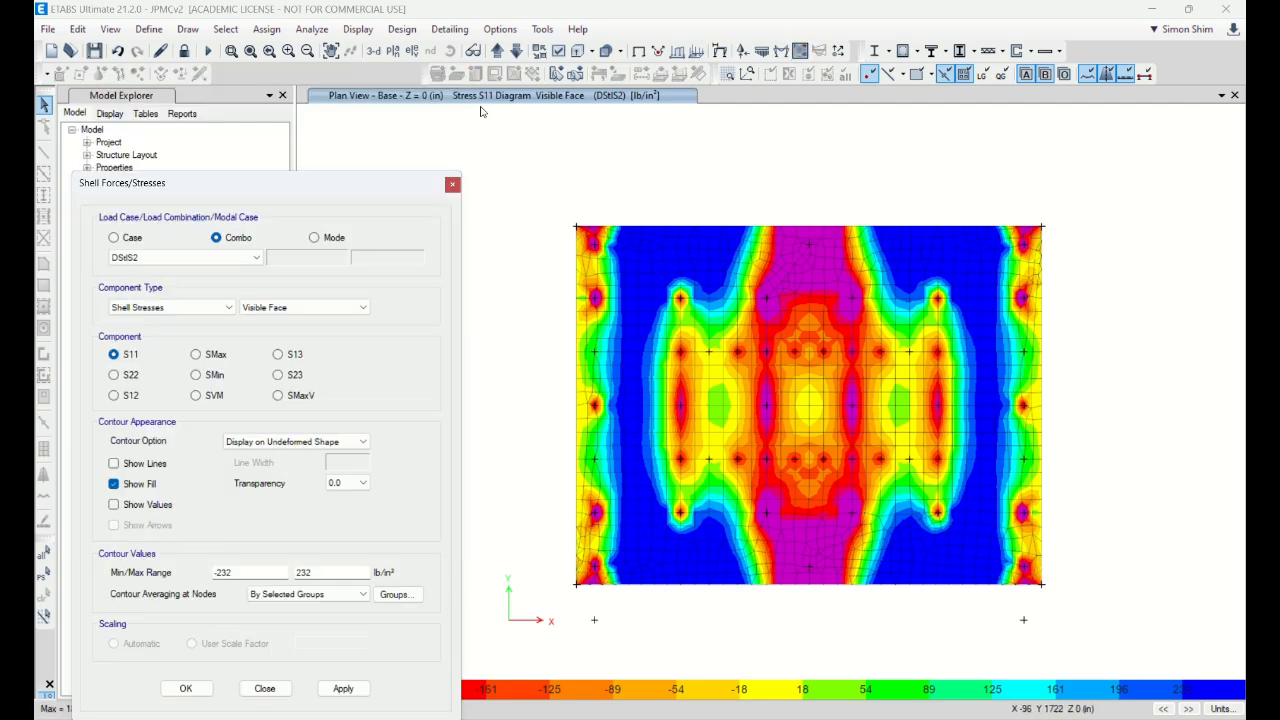
Step: Toggle the DStlS2 contour between S13 and S23, ending on S13
click(278, 354)
click(327, 686)
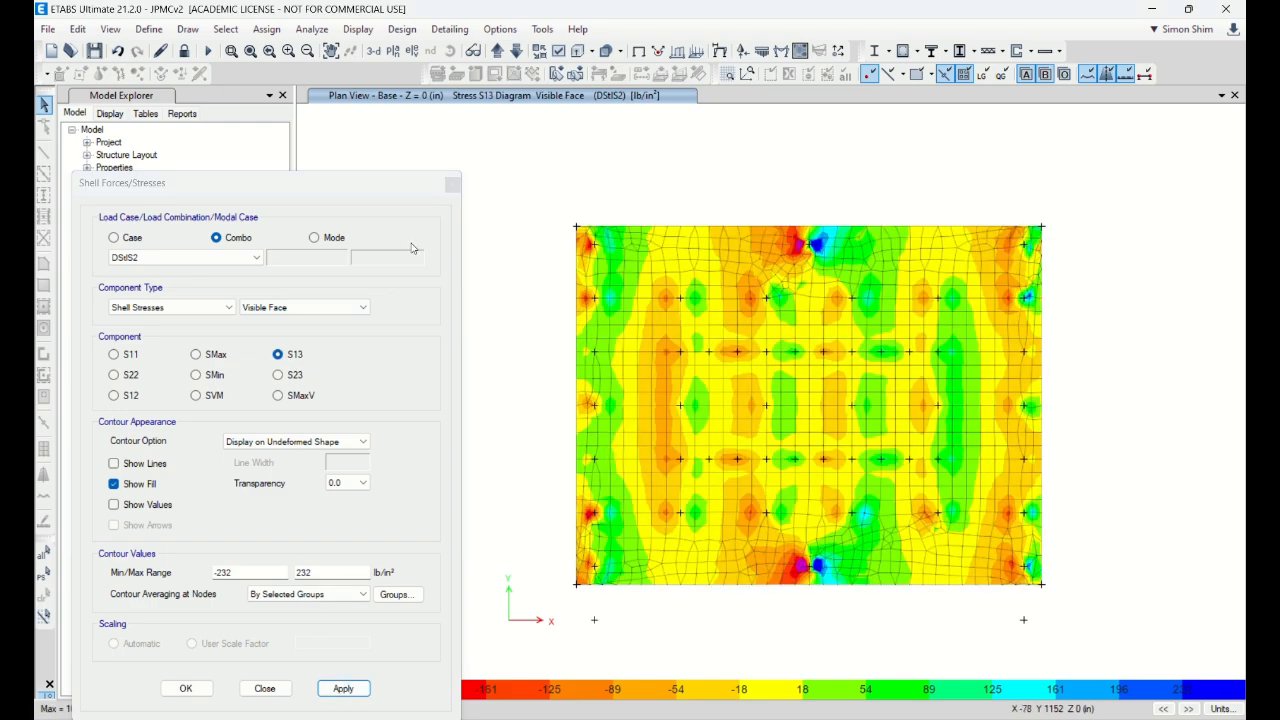
drag(380, 190, 452, 128)
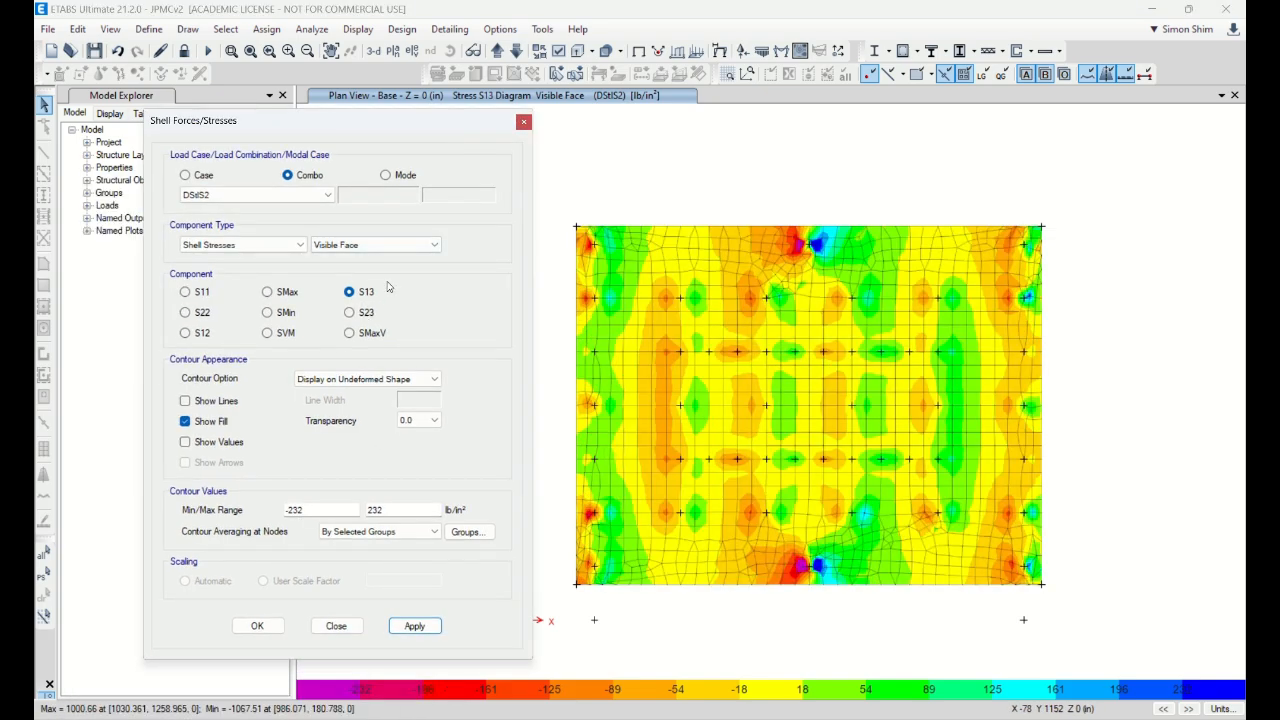
click(361, 316)
click(414, 627)
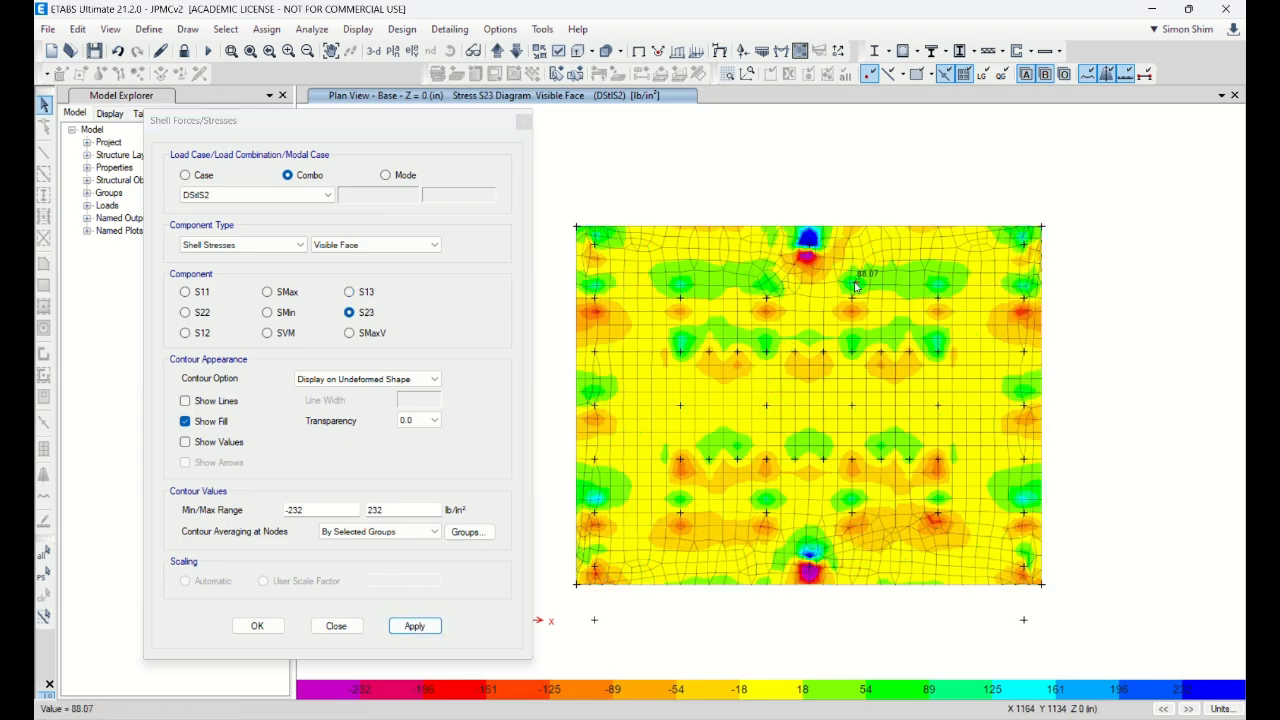
click(362, 292)
click(414, 627)
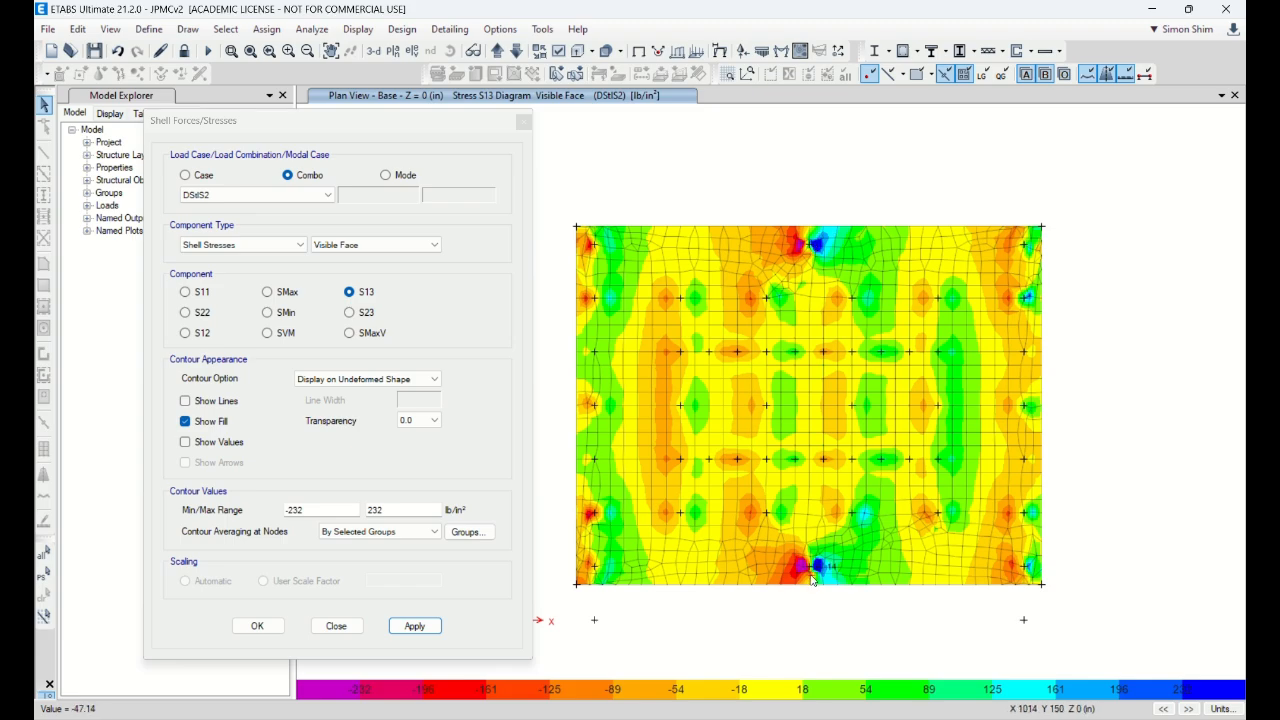
Step: Redraw the contour for DStlS6, then DStlS9 as S23, and close the settings
click(292, 197)
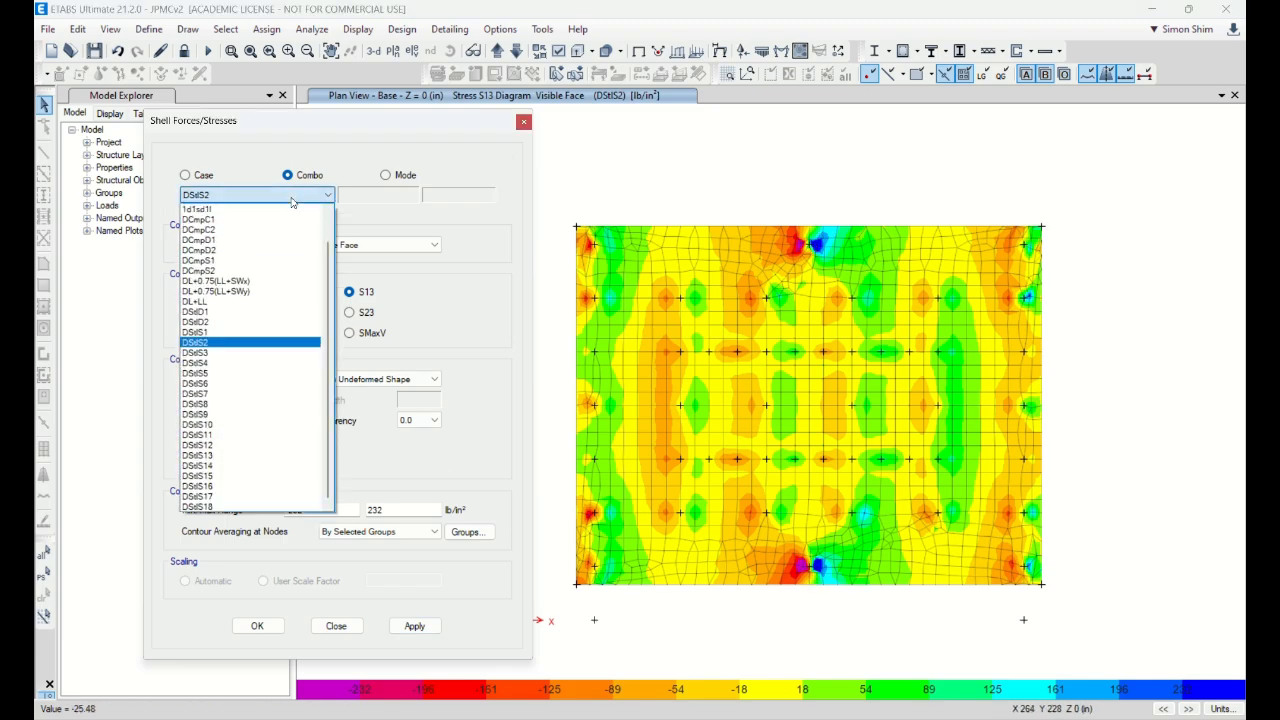
click(255, 392)
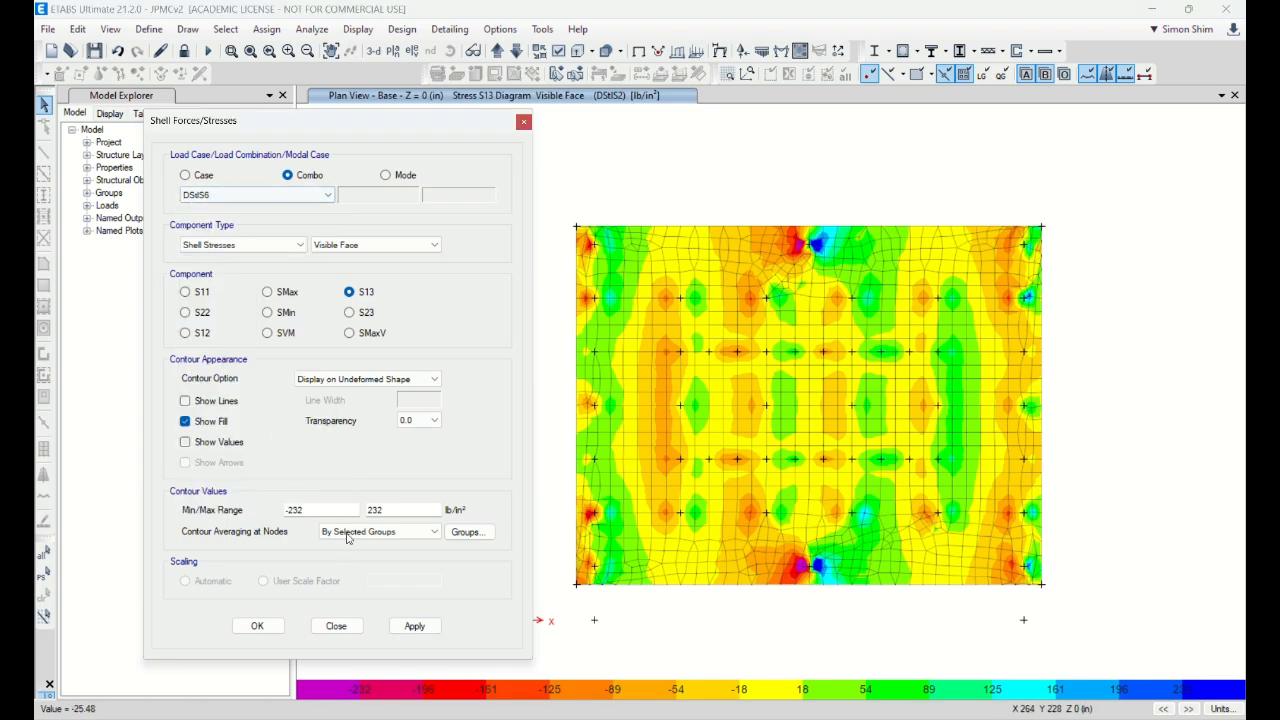
click(414, 625)
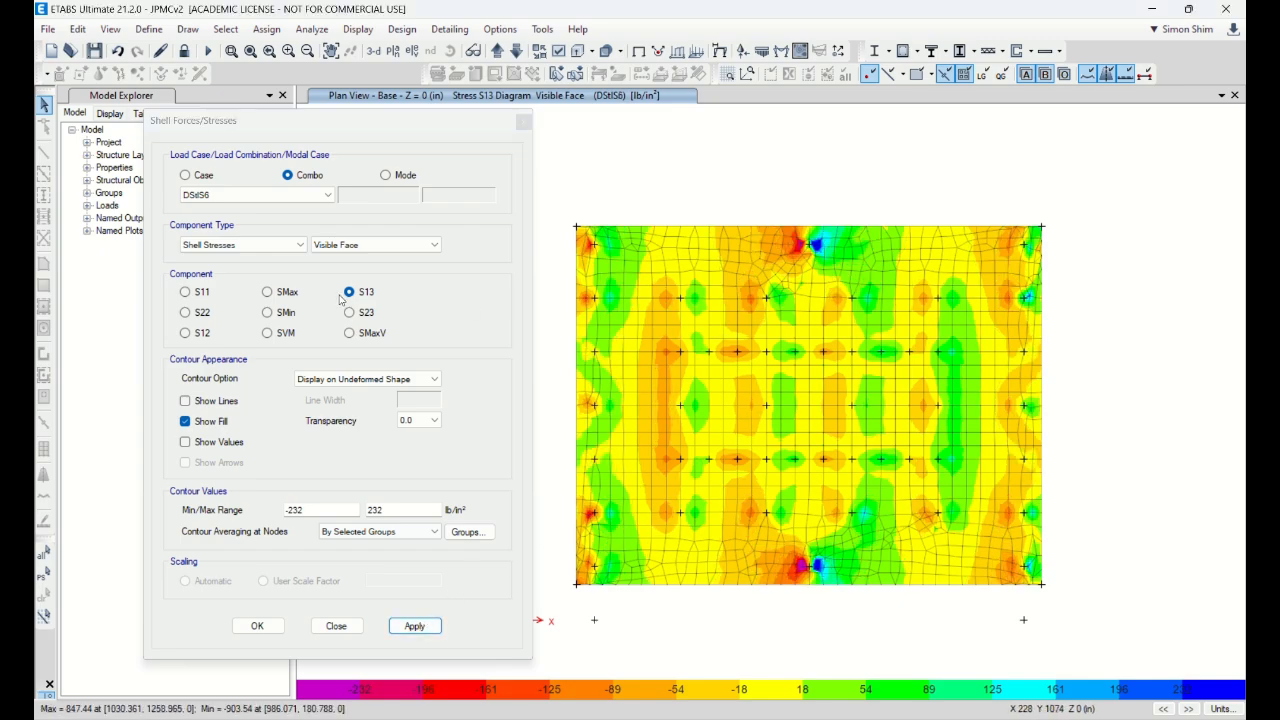
click(240, 200)
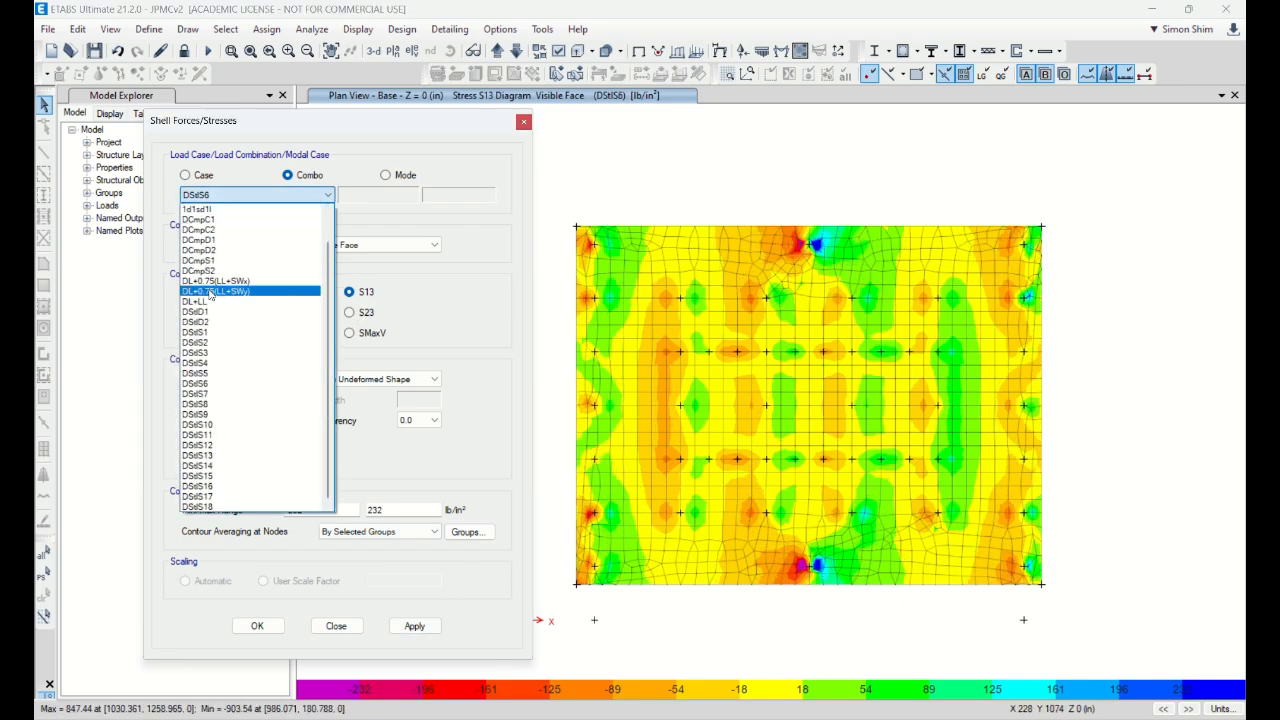
click(250, 414)
click(414, 625)
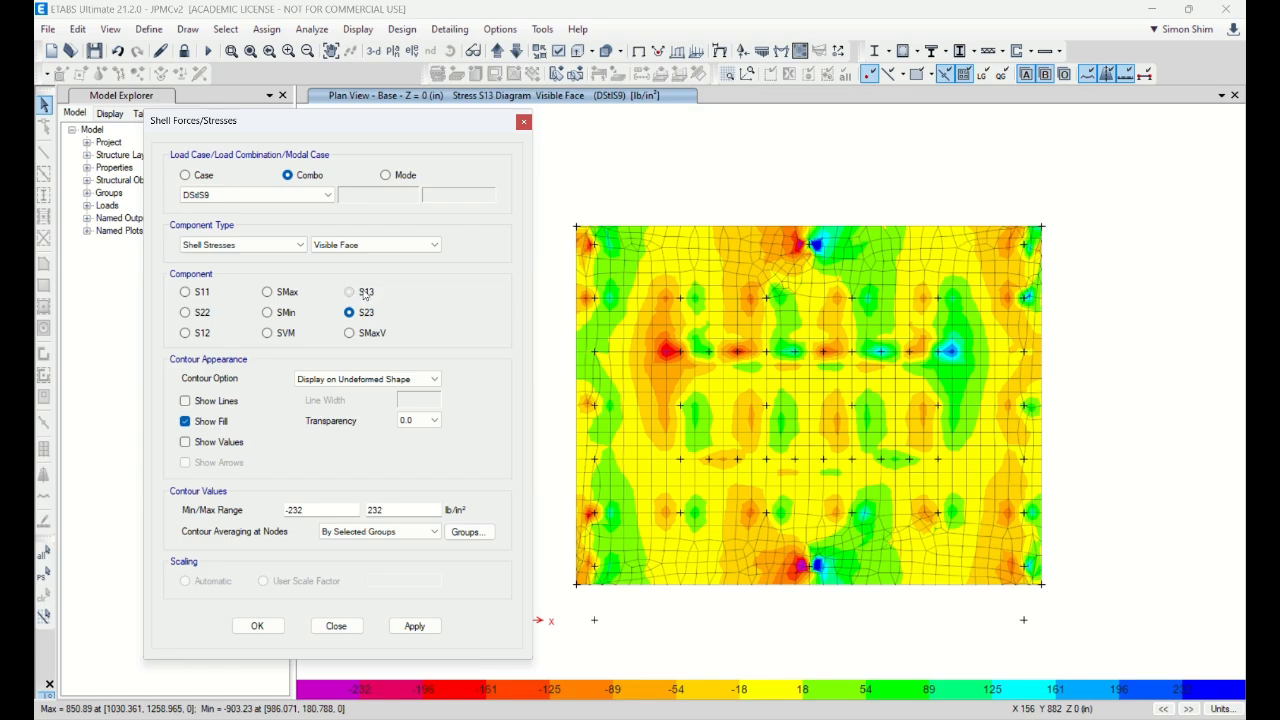
click(411, 628)
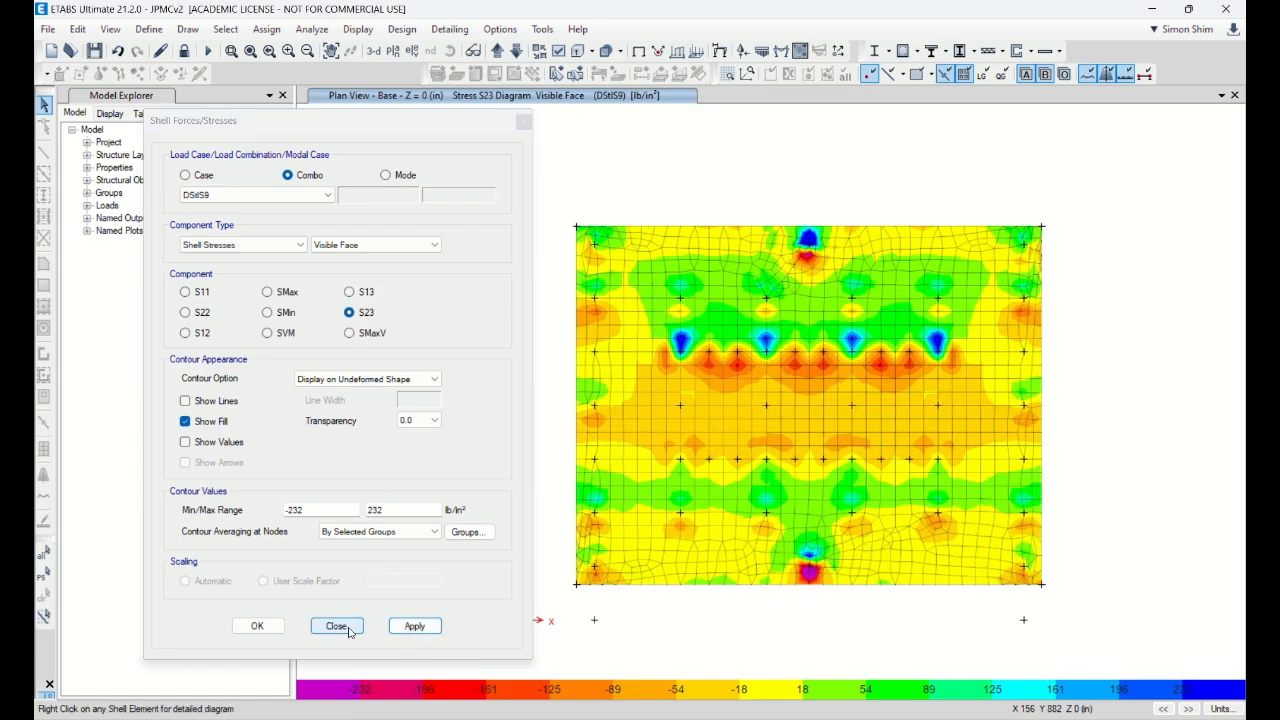
click(263, 199)
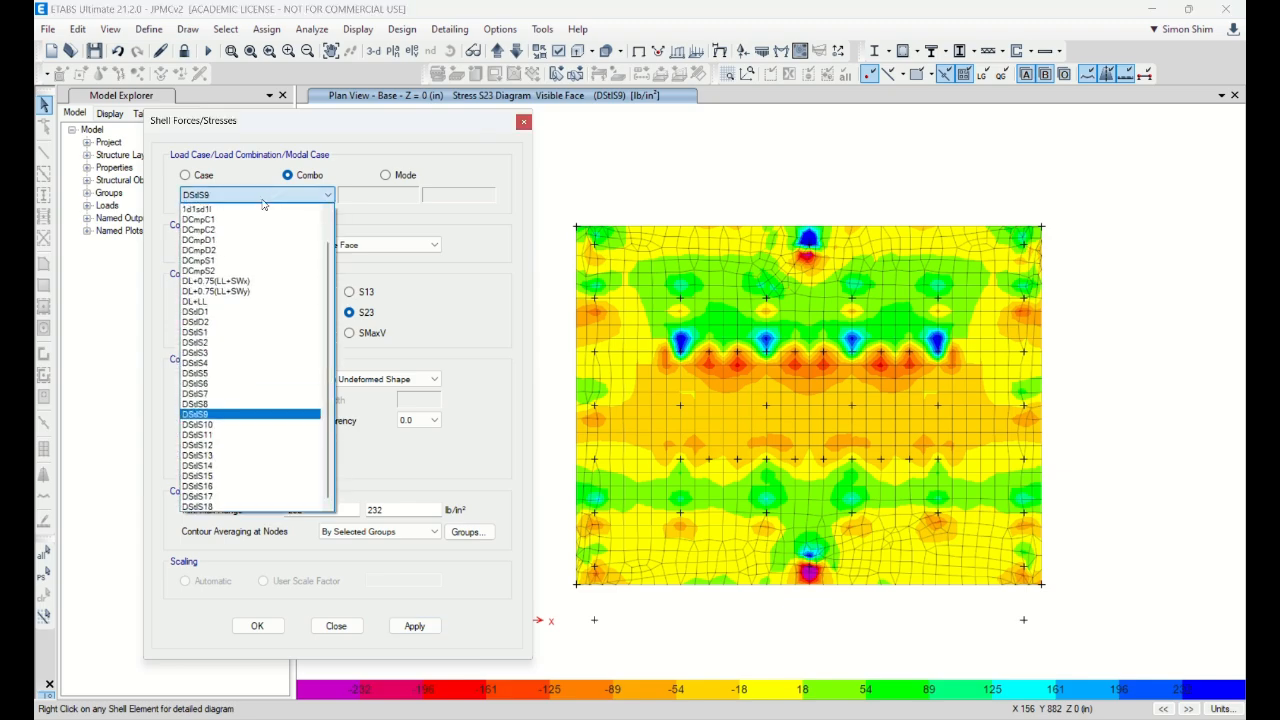
click(484, 420)
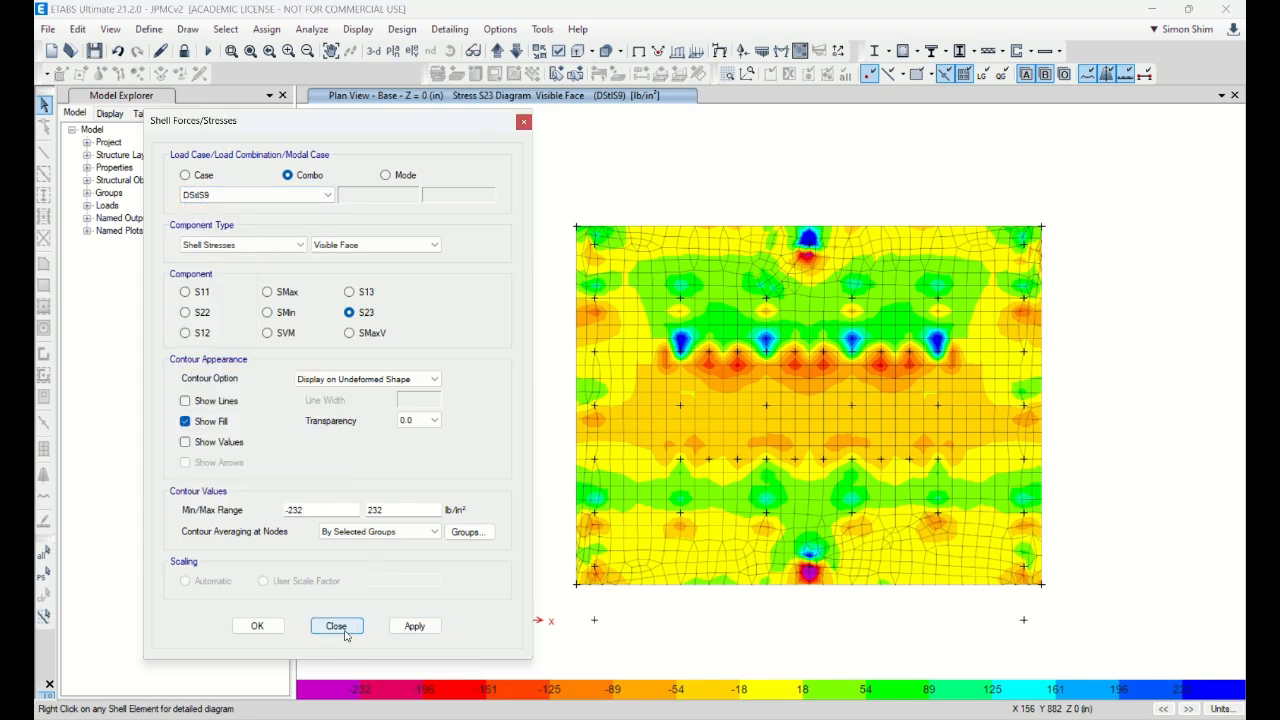
click(336, 626)
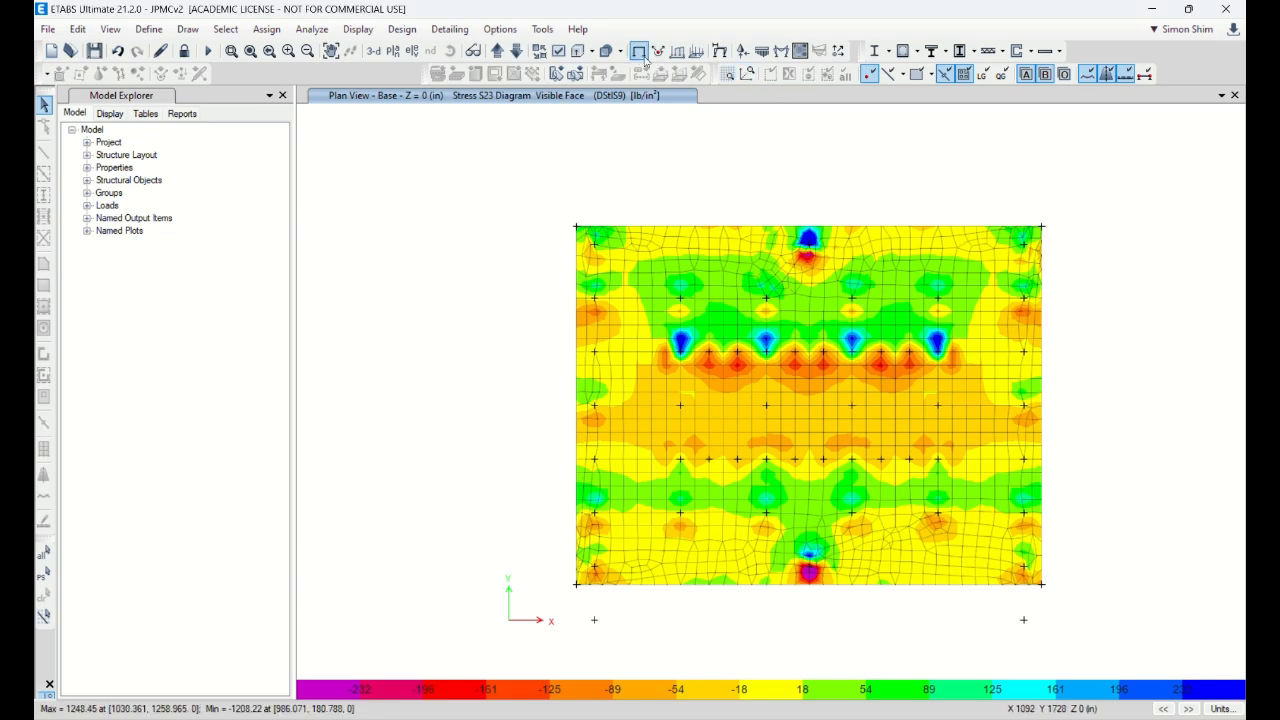
Step: Select the Base story for concrete slab design
click(360, 34)
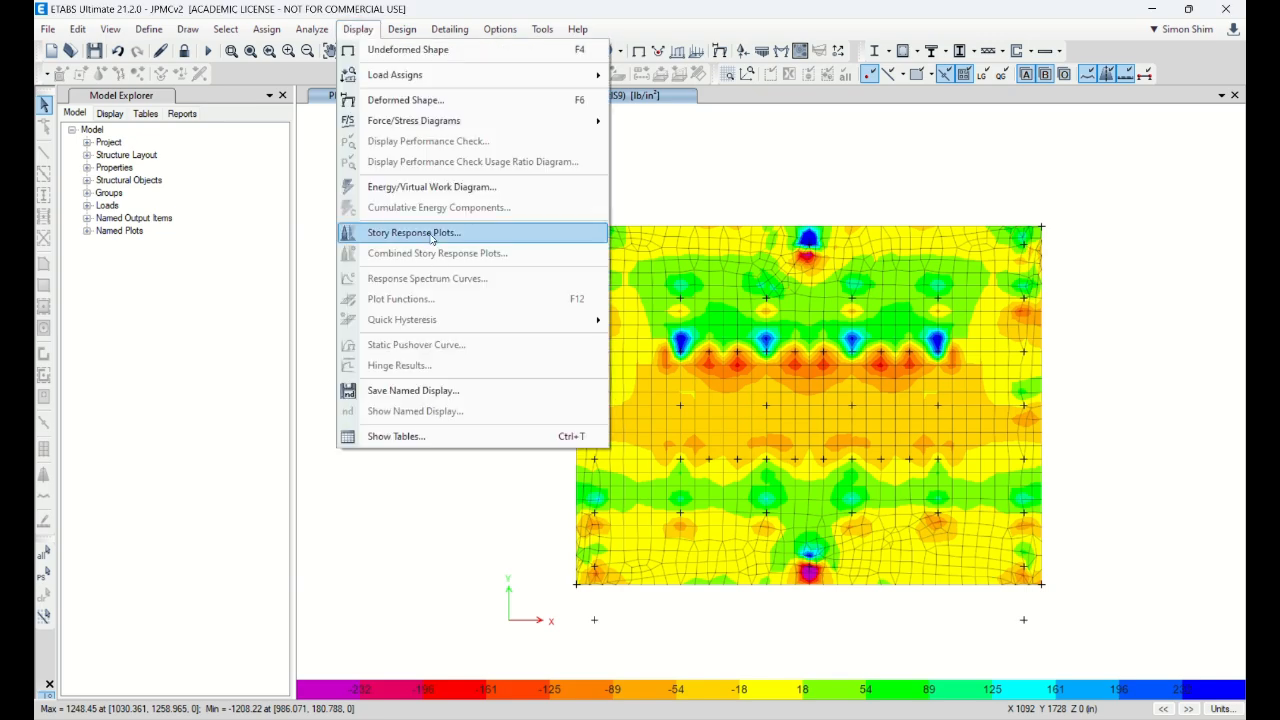
click(400, 36)
click(399, 39)
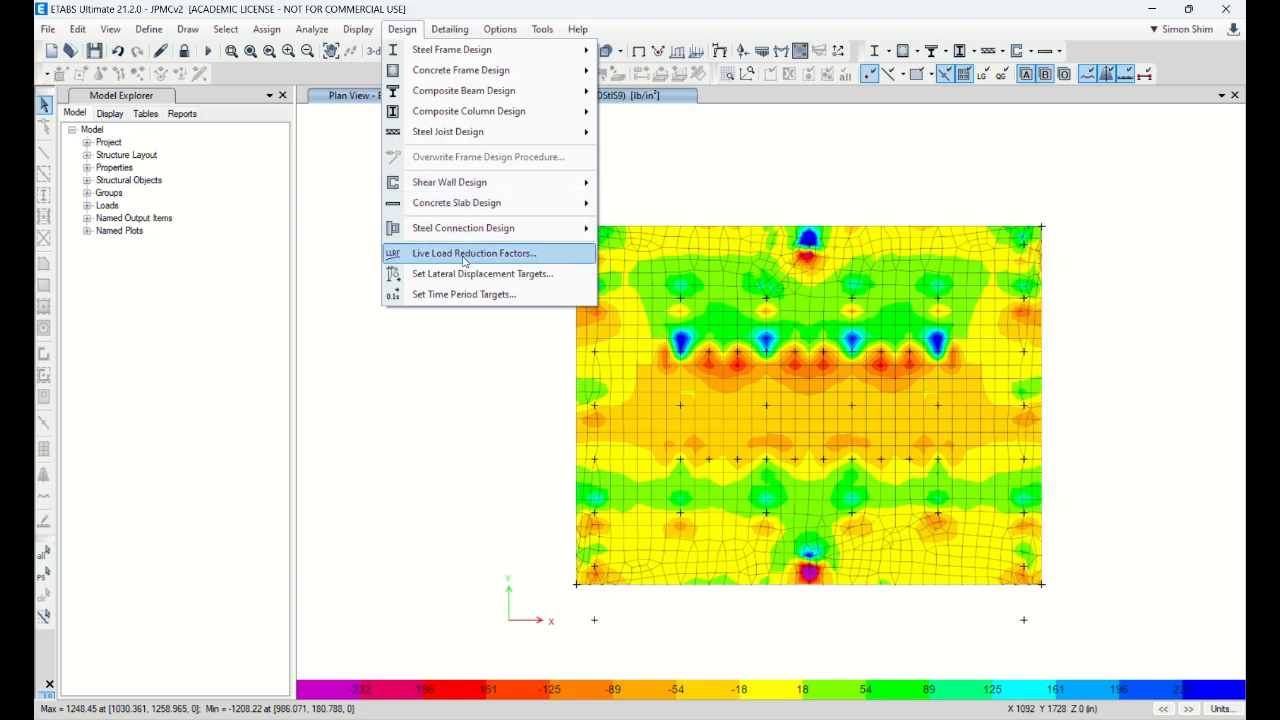
mouse_move(456, 215)
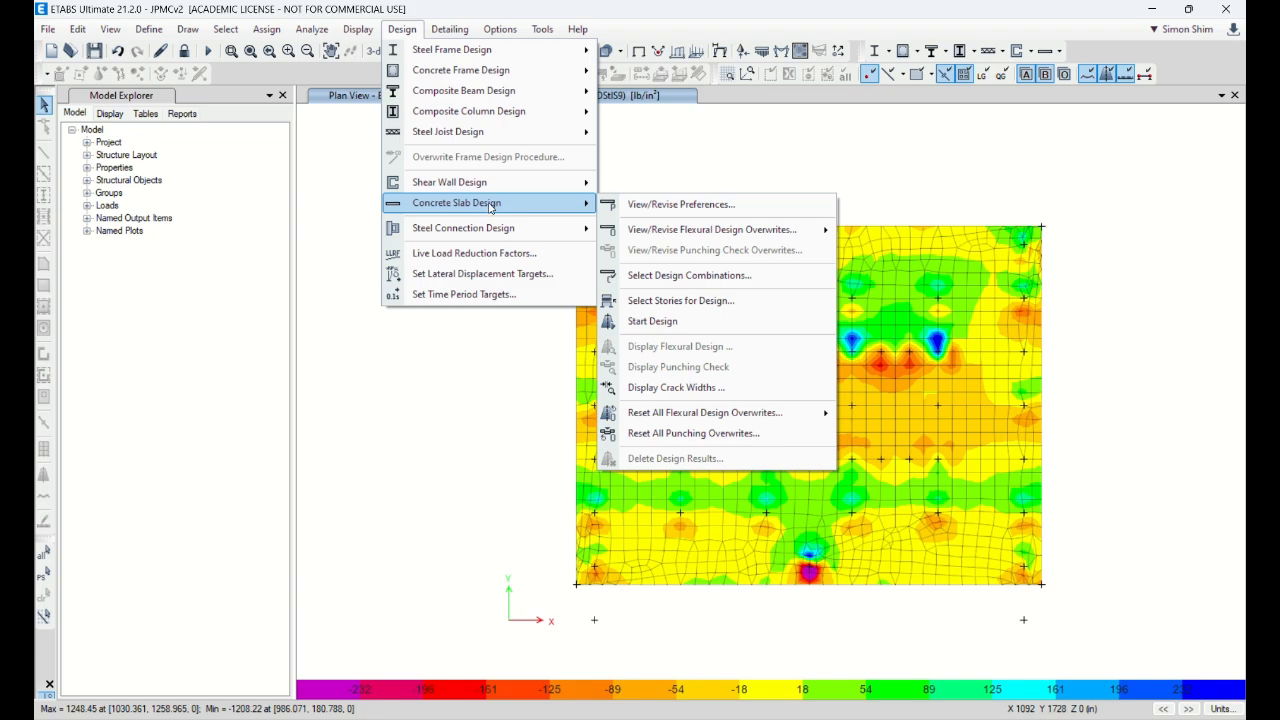
click(701, 302)
drag(734, 273, 733, 375)
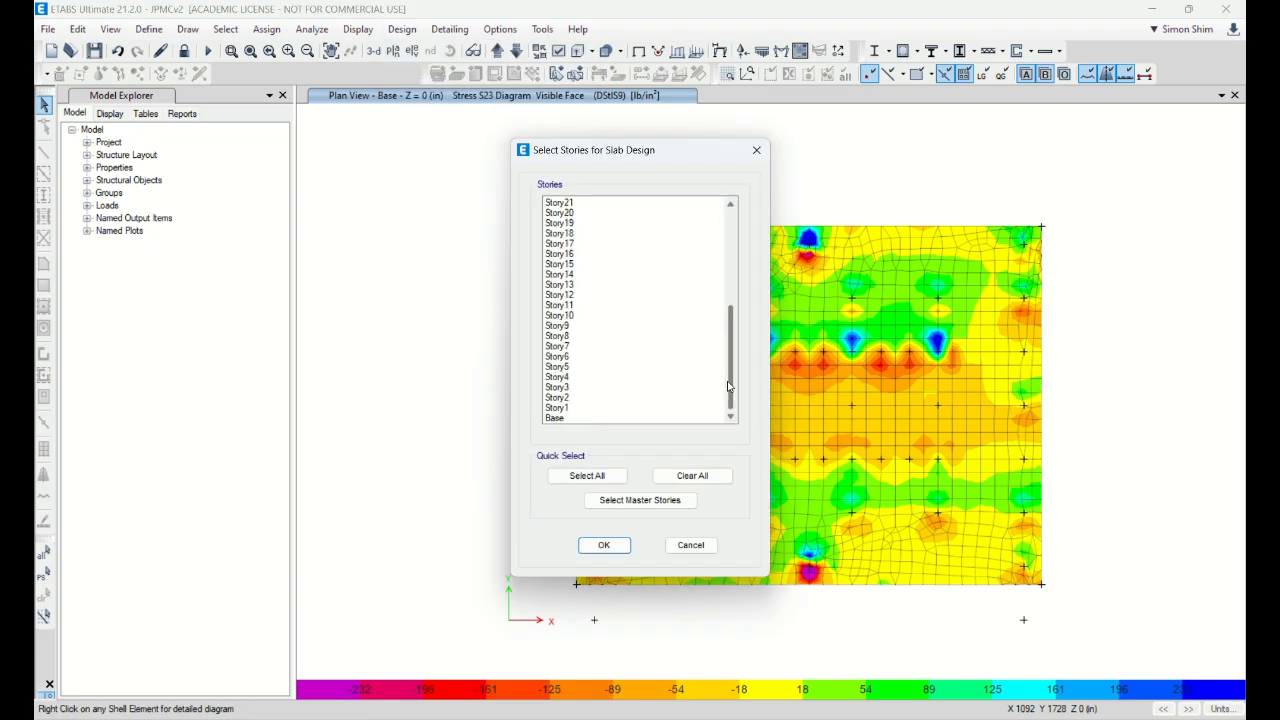
click(574, 409)
click(572, 419)
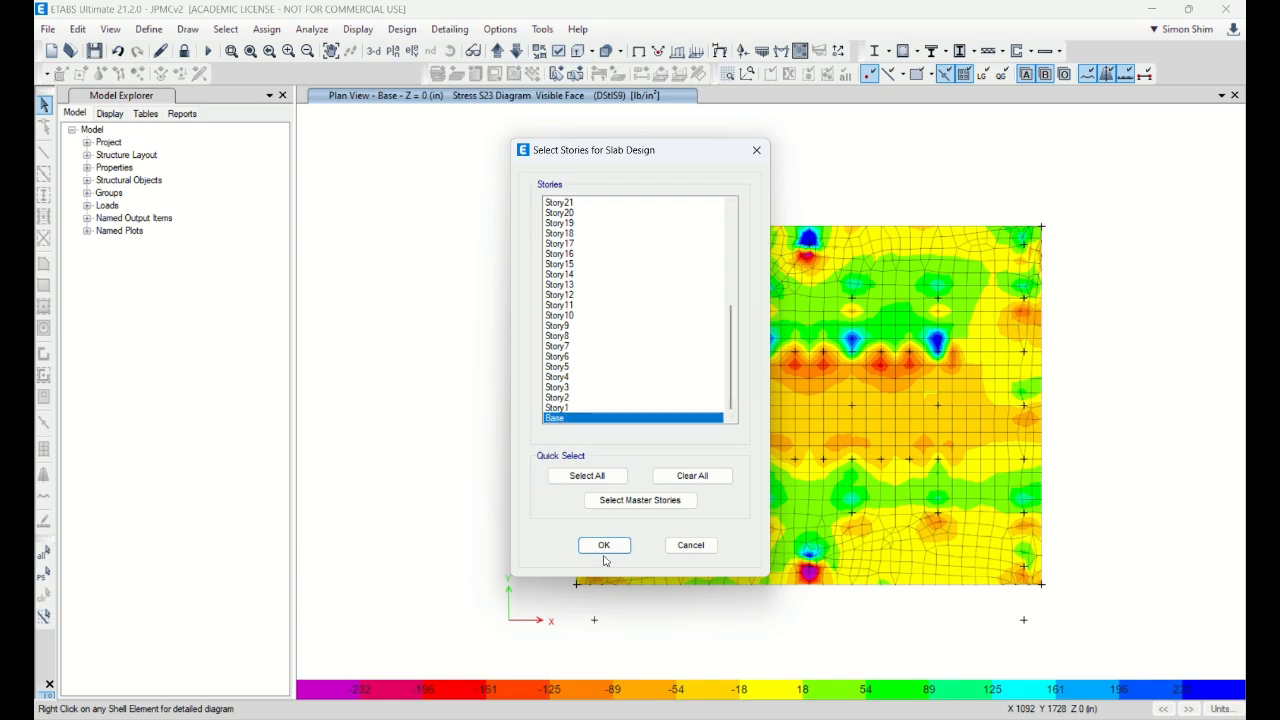
click(604, 545)
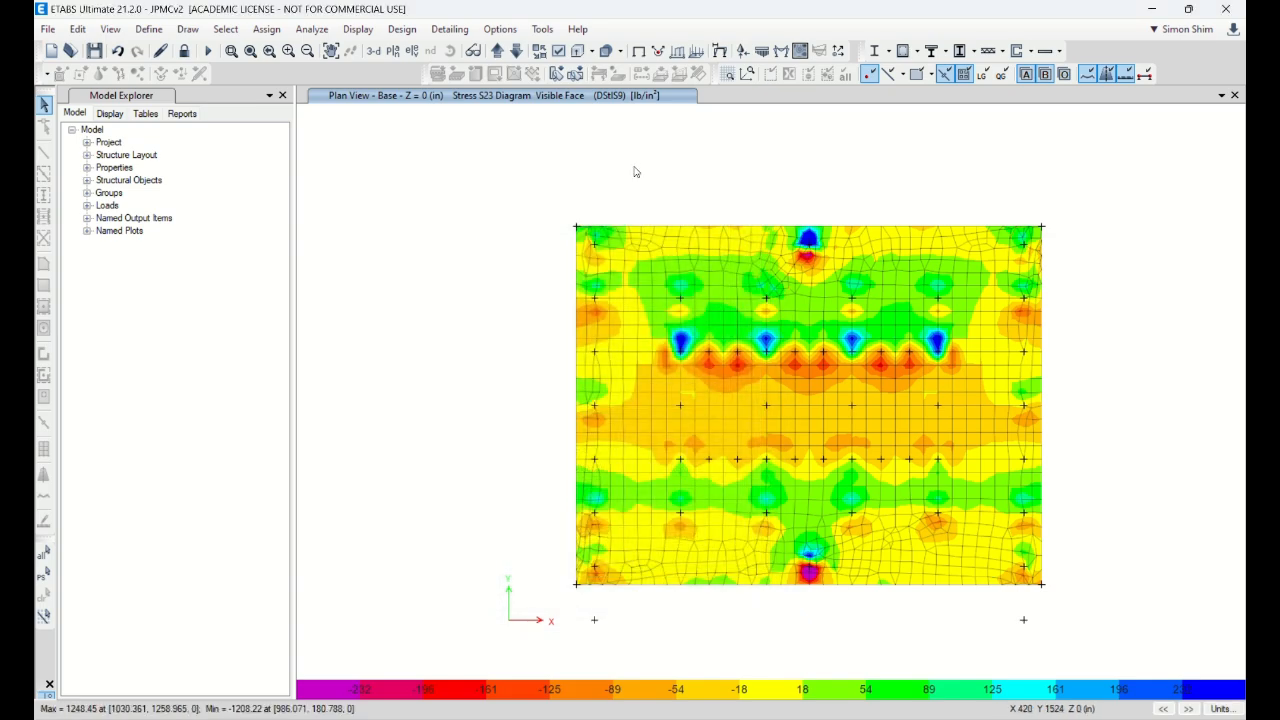
click(402, 29)
Step: Add combinations DStlS1 through DStlS18 to the slab design combinations list
mouse_move(498, 209)
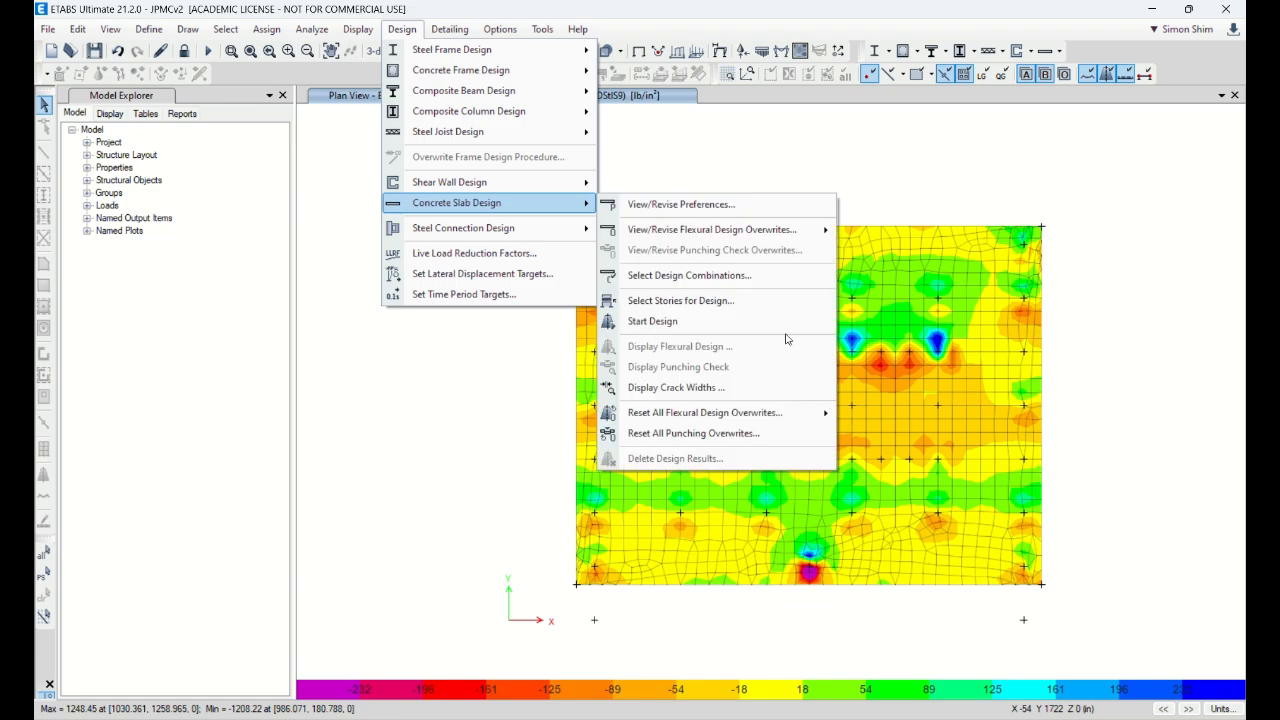
click(748, 283)
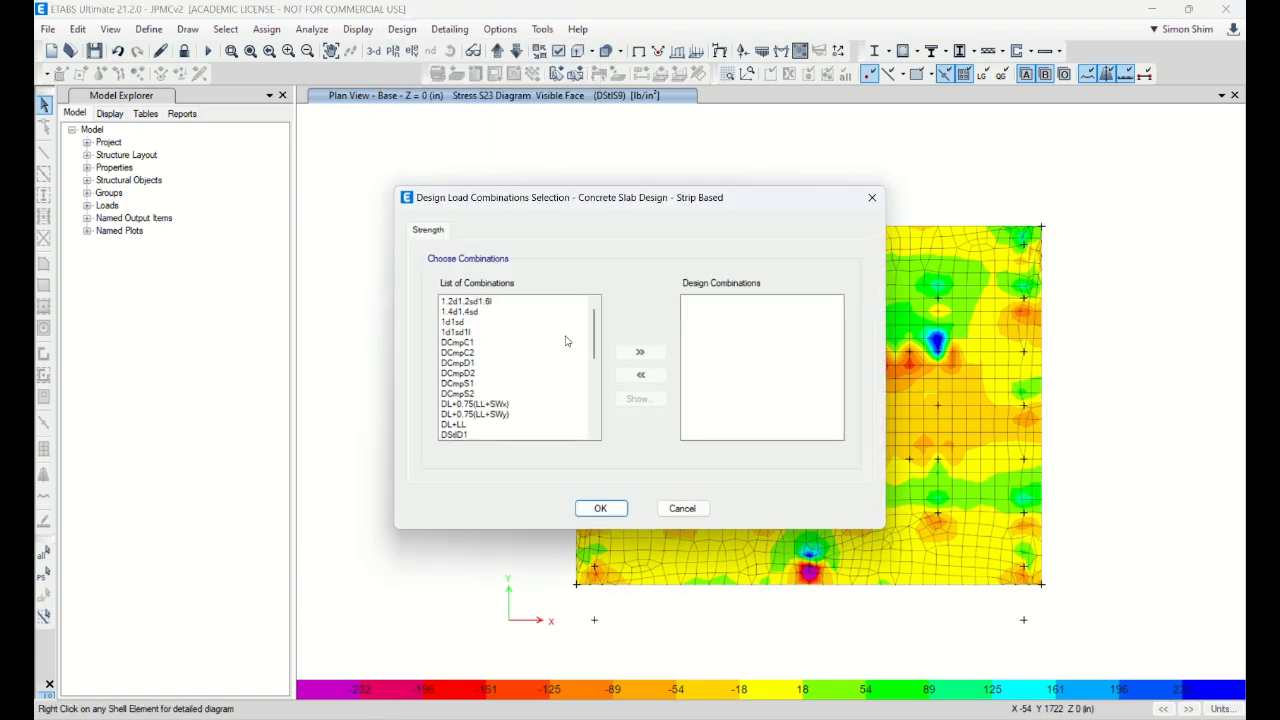
scroll(484, 400, down, 2)
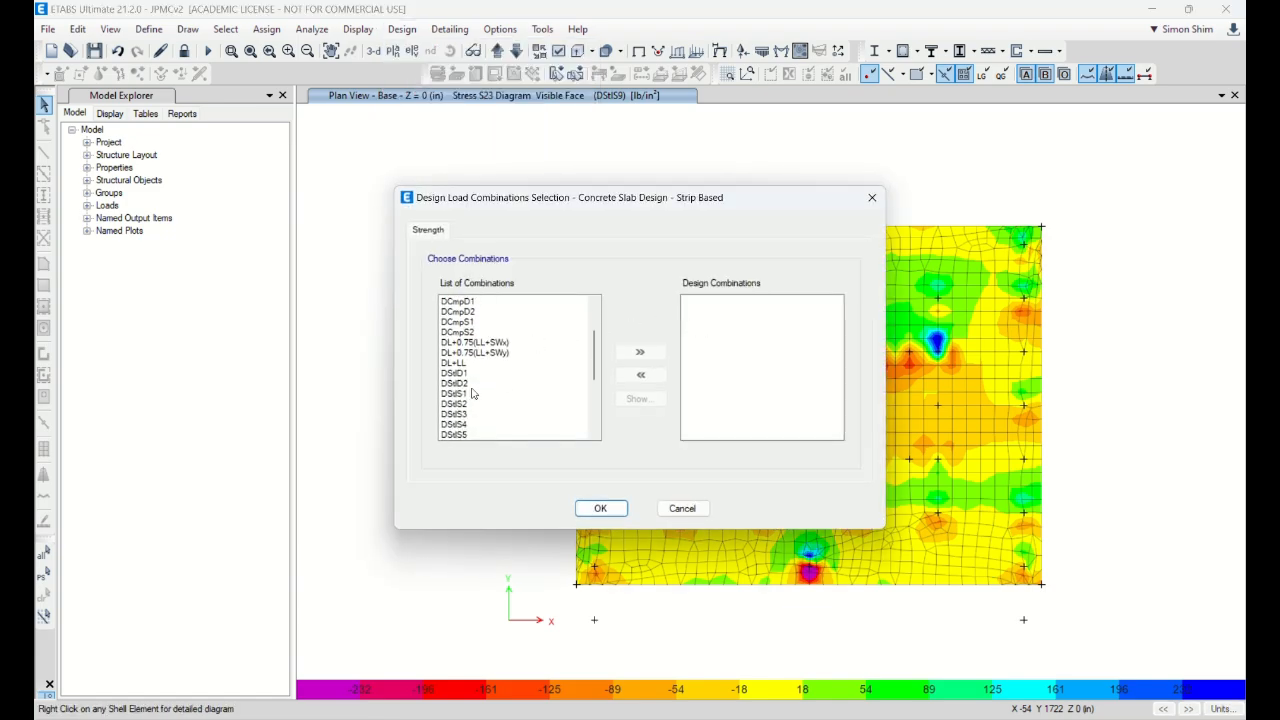
click(475, 394)
scroll(527, 428, down, 1)
scroll(531, 425, down, 4)
shift+click(479, 436)
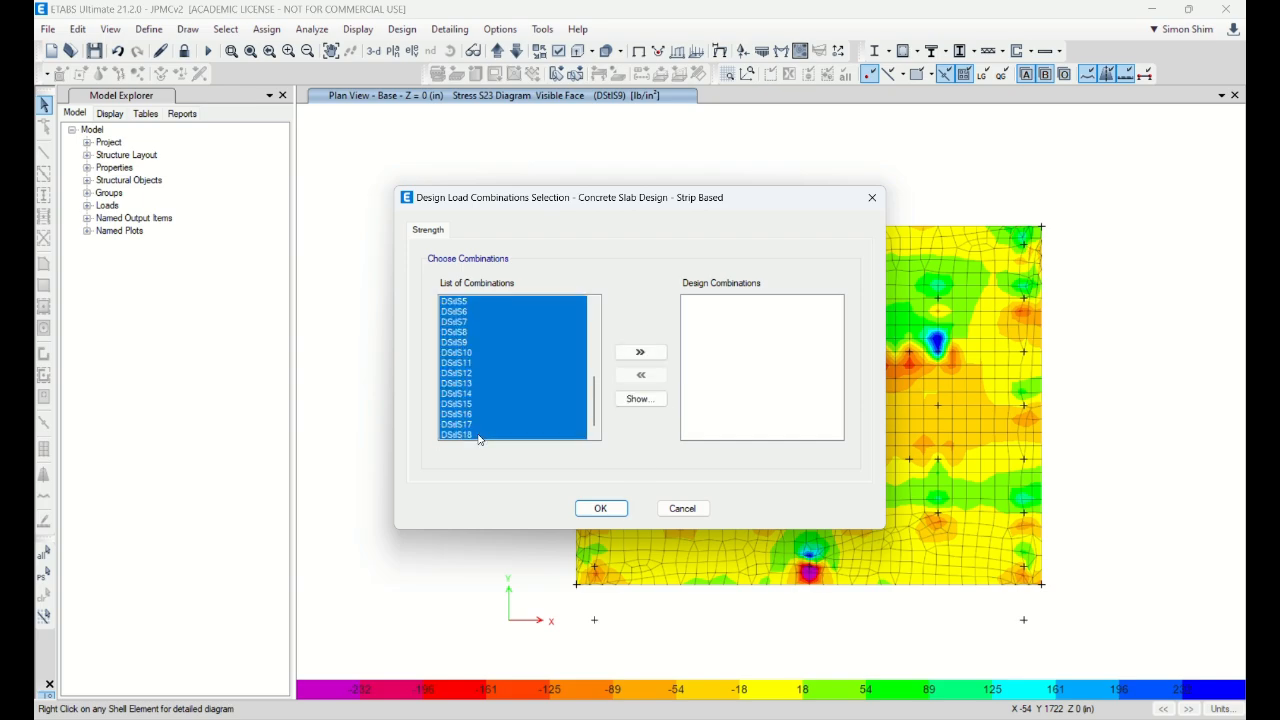
click(640, 352)
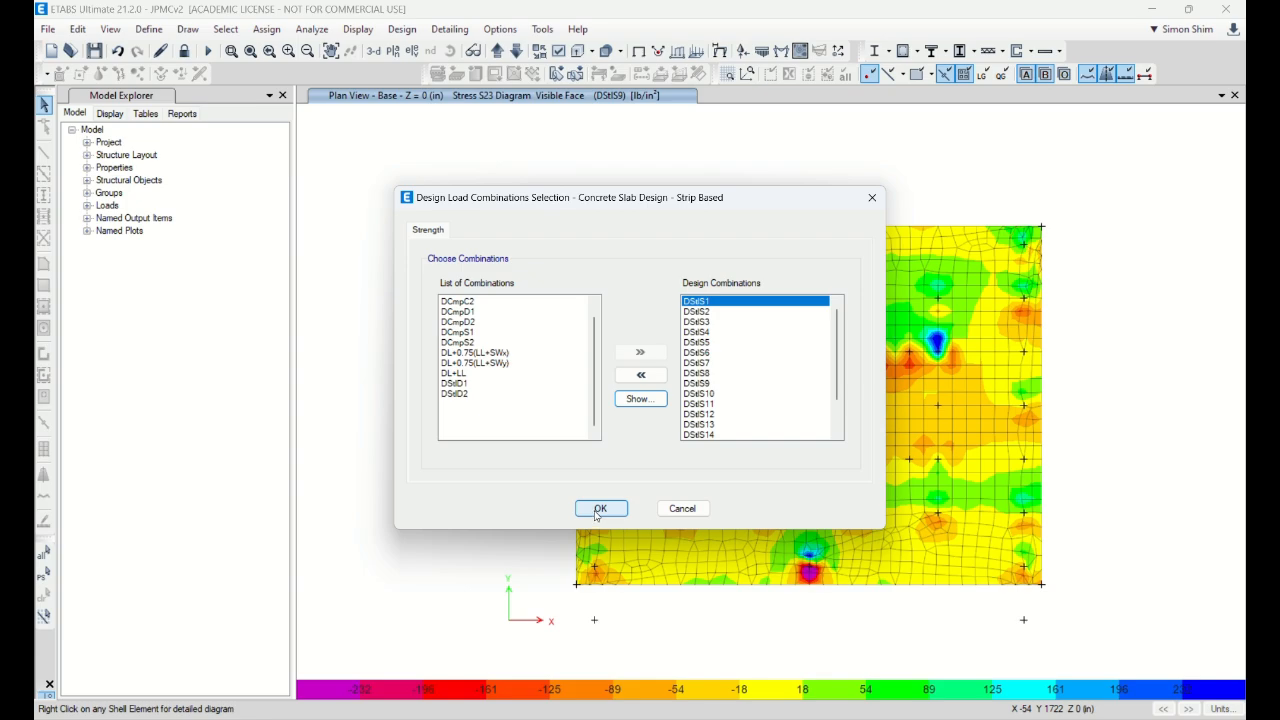
click(600, 508)
Step: Run the concrete slab design
click(402, 29)
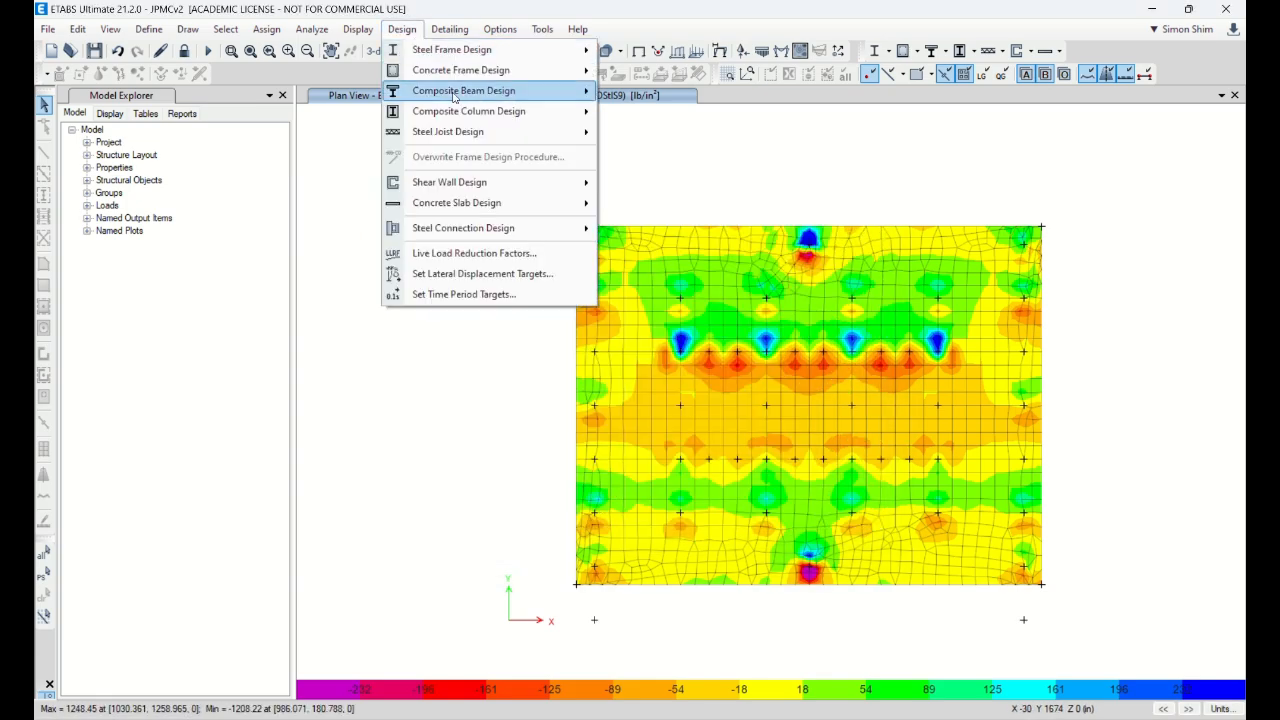
mouse_move(503, 209)
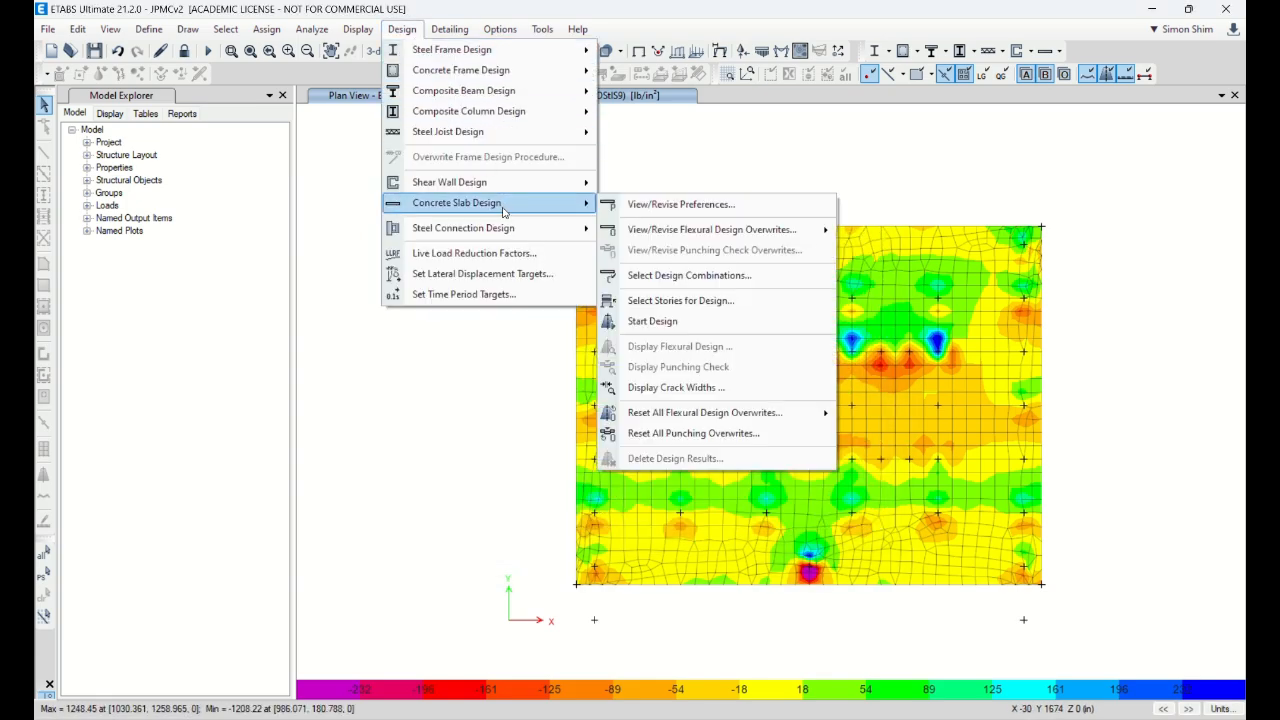
click(716, 321)
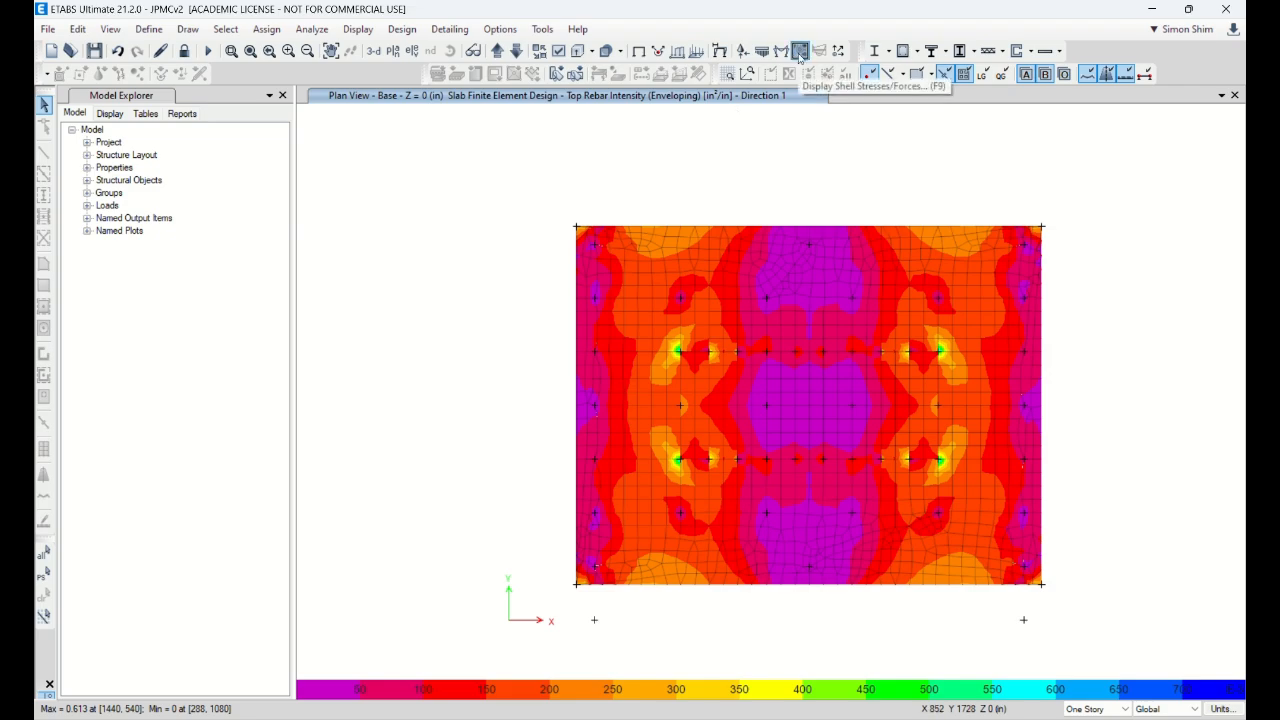
Step: Show the slab flexural design plot with minimum reinforcing imposed
click(402, 29)
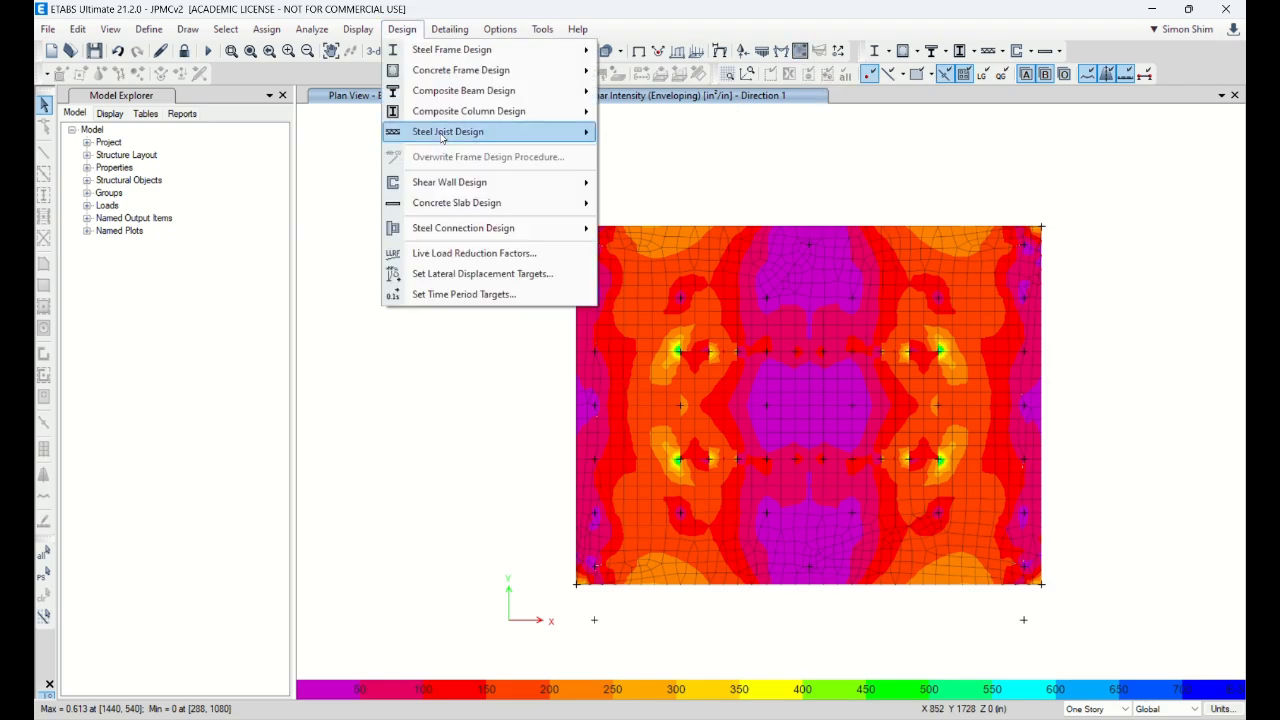
mouse_move(466, 204)
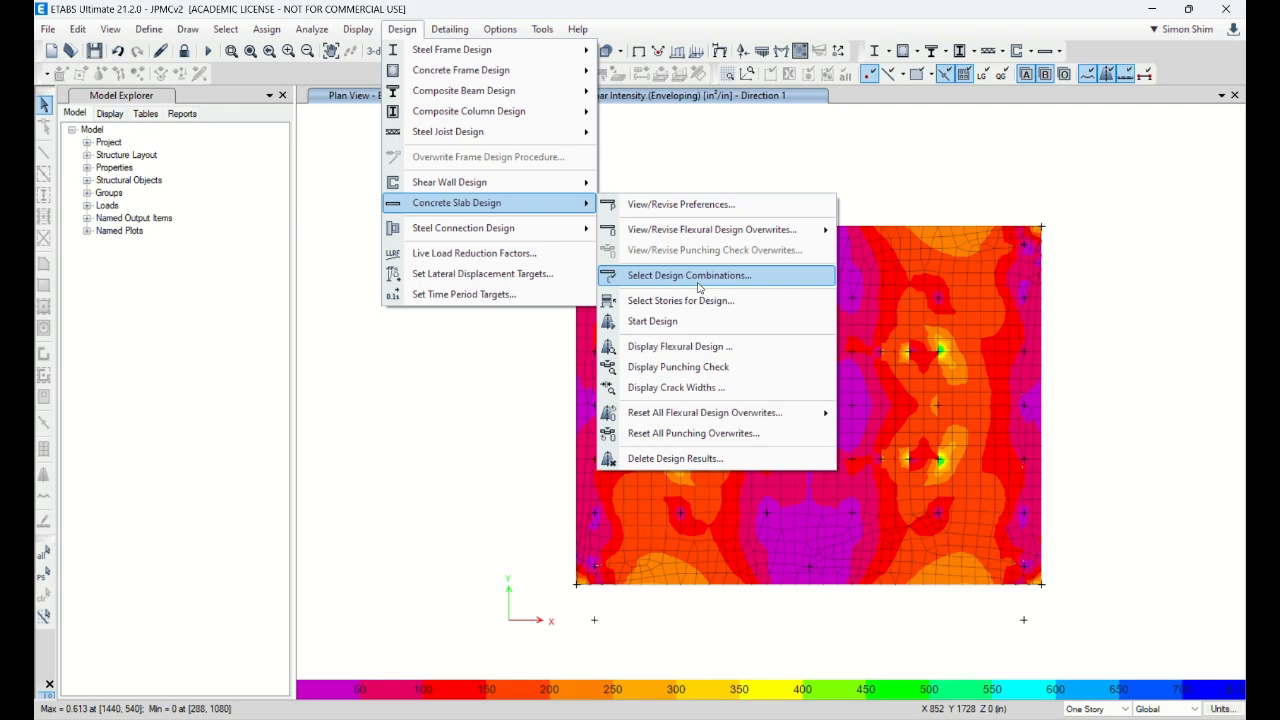
click(658, 347)
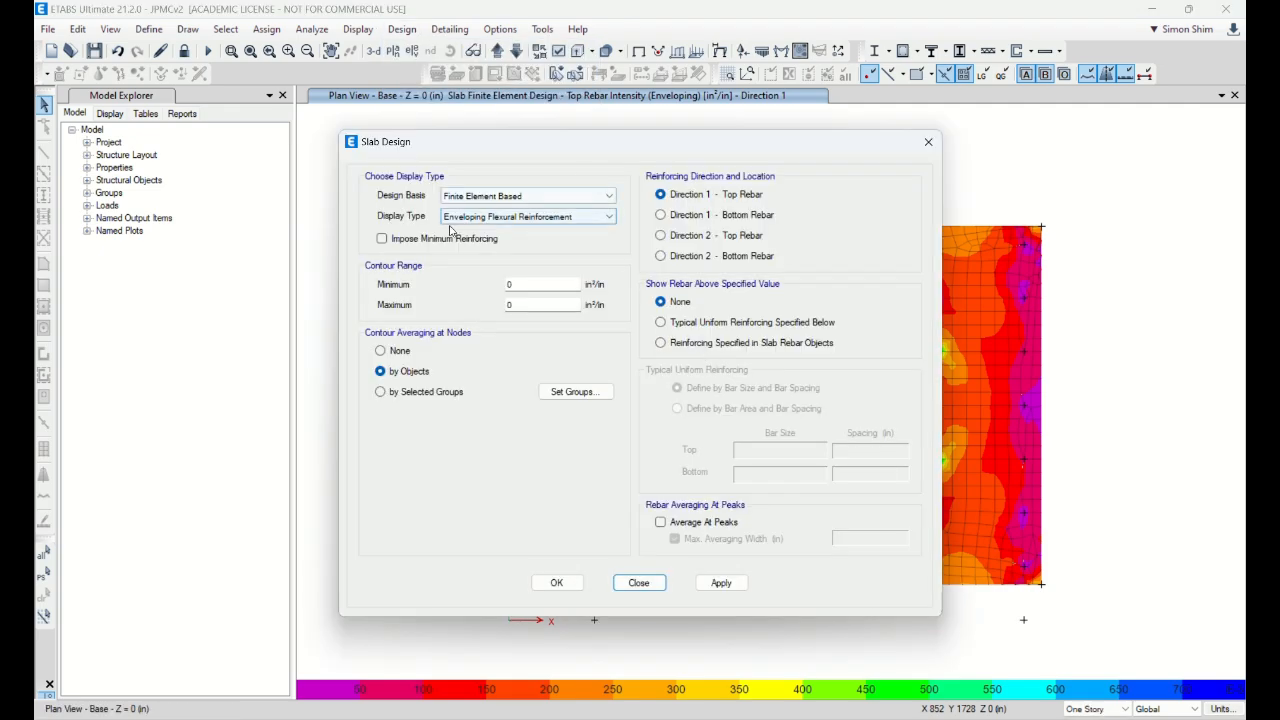
click(381, 238)
drag(592, 142, 339, 126)
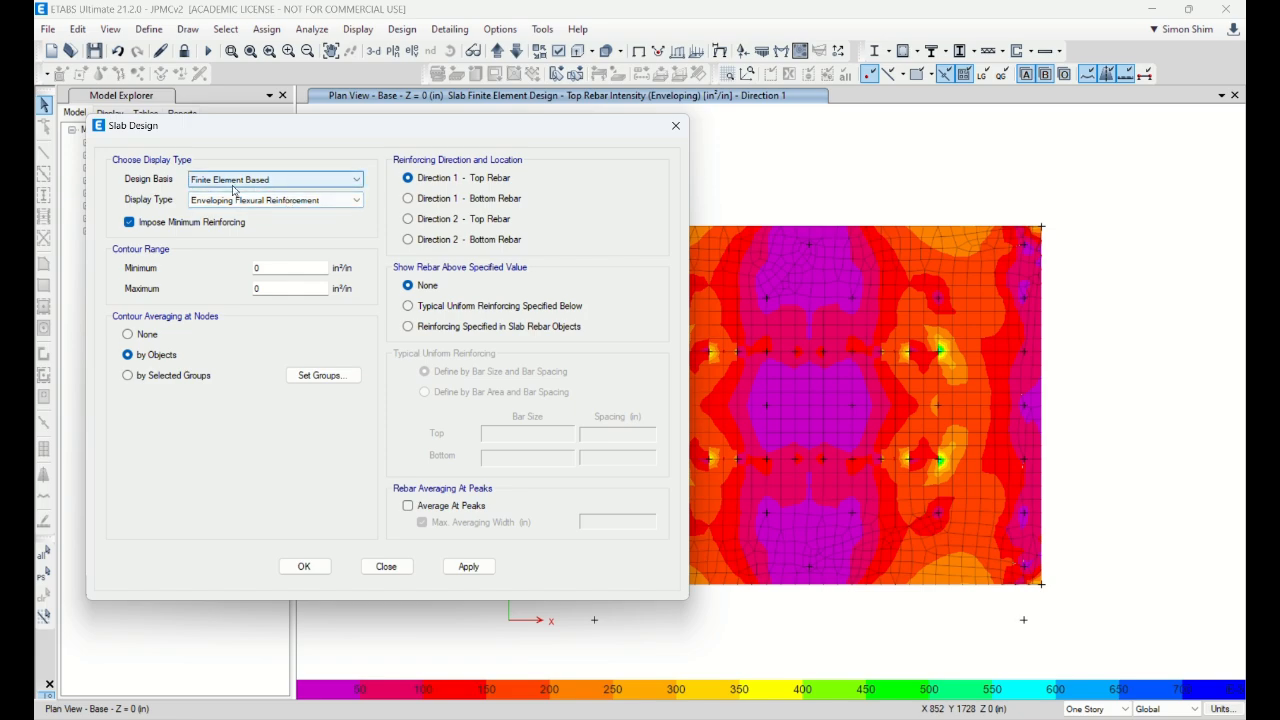
Step: Keep the Finite Element Based design basis and plot Direction 1 bottom rebar intensity
click(262, 181)
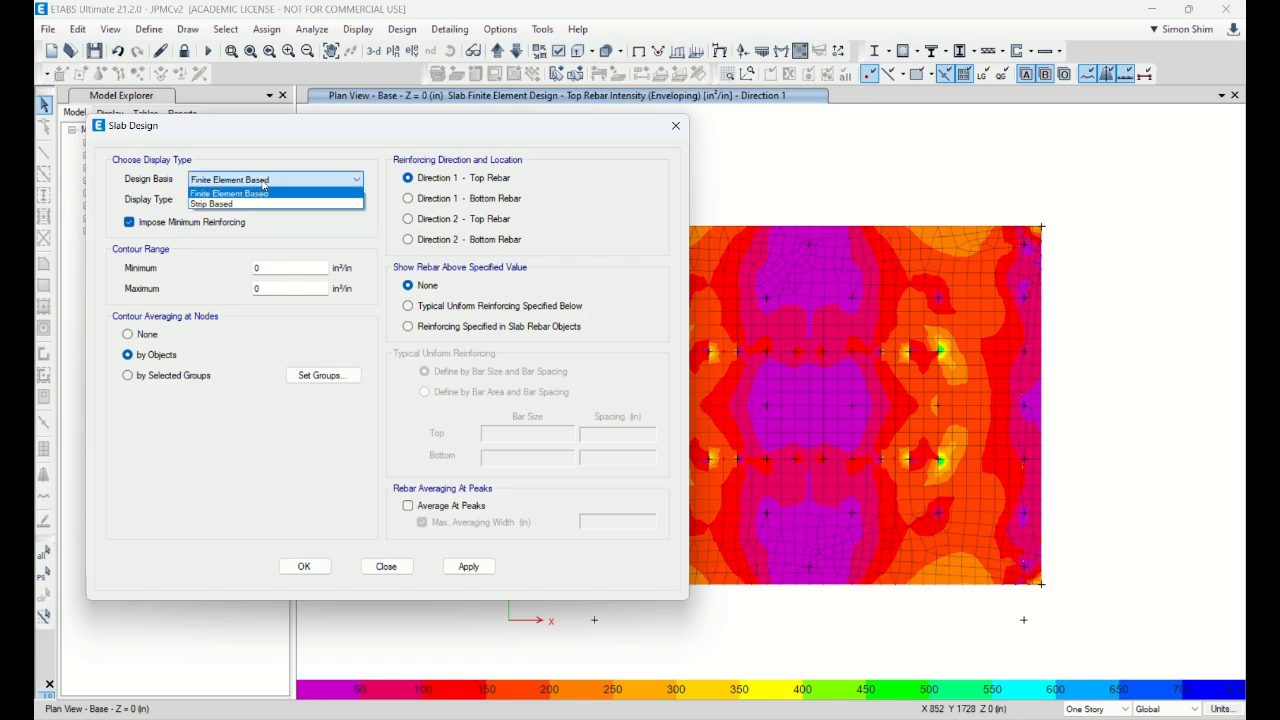
click(263, 189)
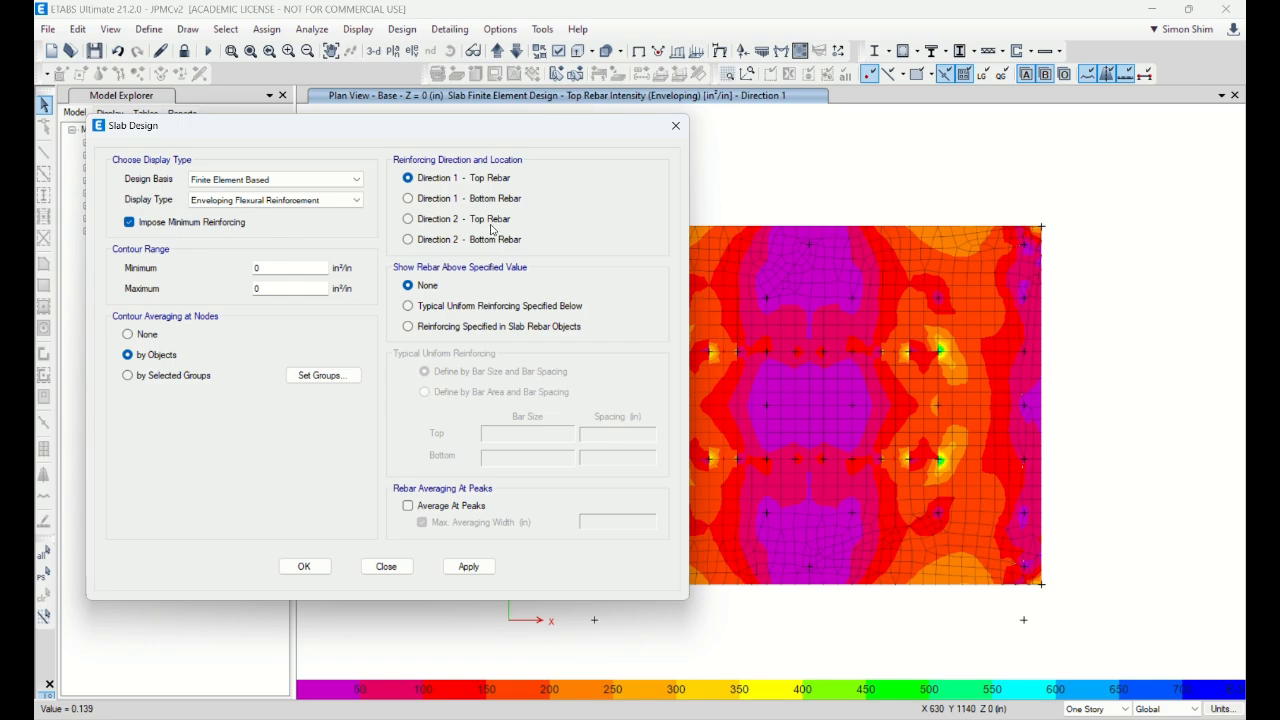
click(427, 202)
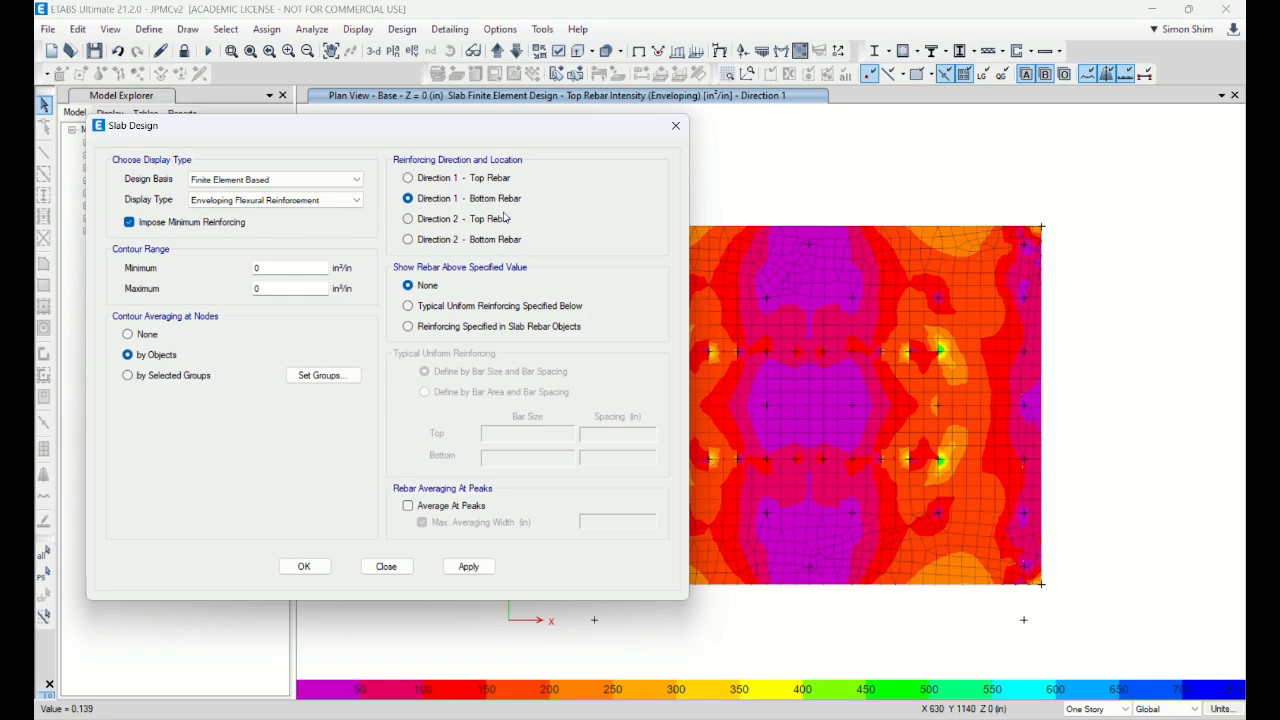
click(469, 563)
drag(581, 136, 434, 162)
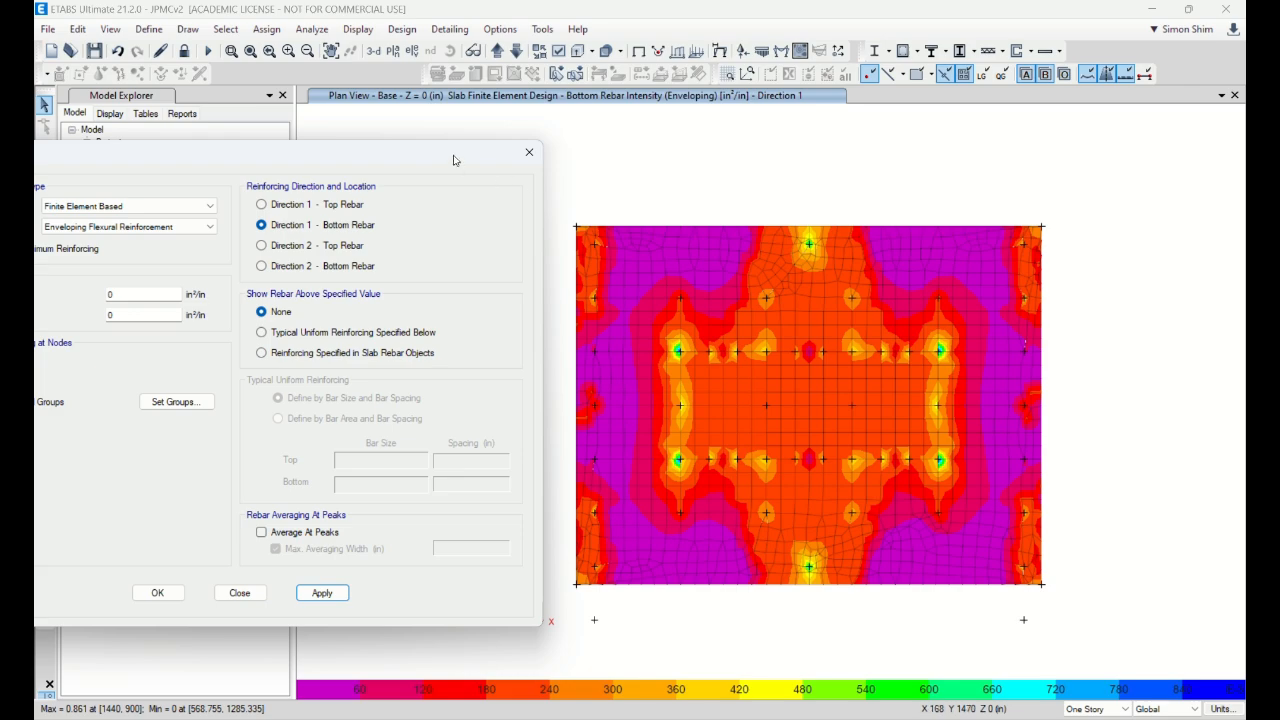
drag(454, 160, 564, 144)
Step: Specify typical uniform reinforcing with #11 top and bottom bars
click(390, 316)
click(484, 450)
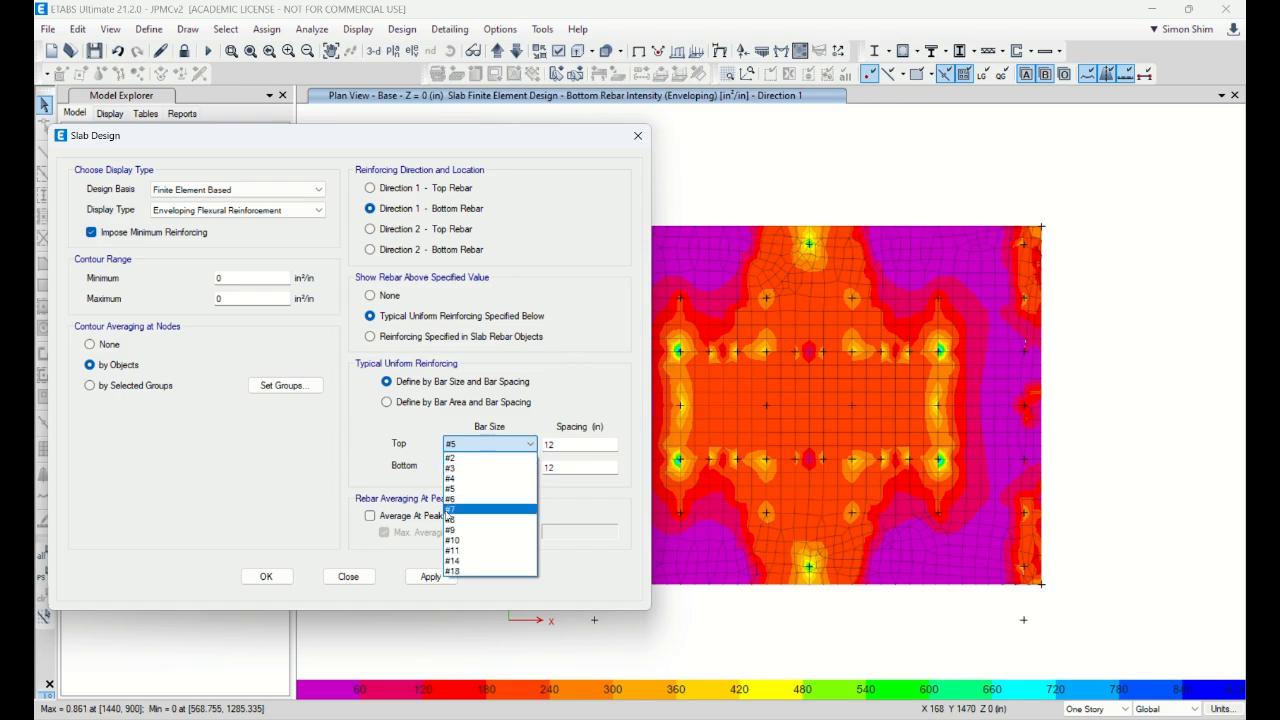
click(465, 551)
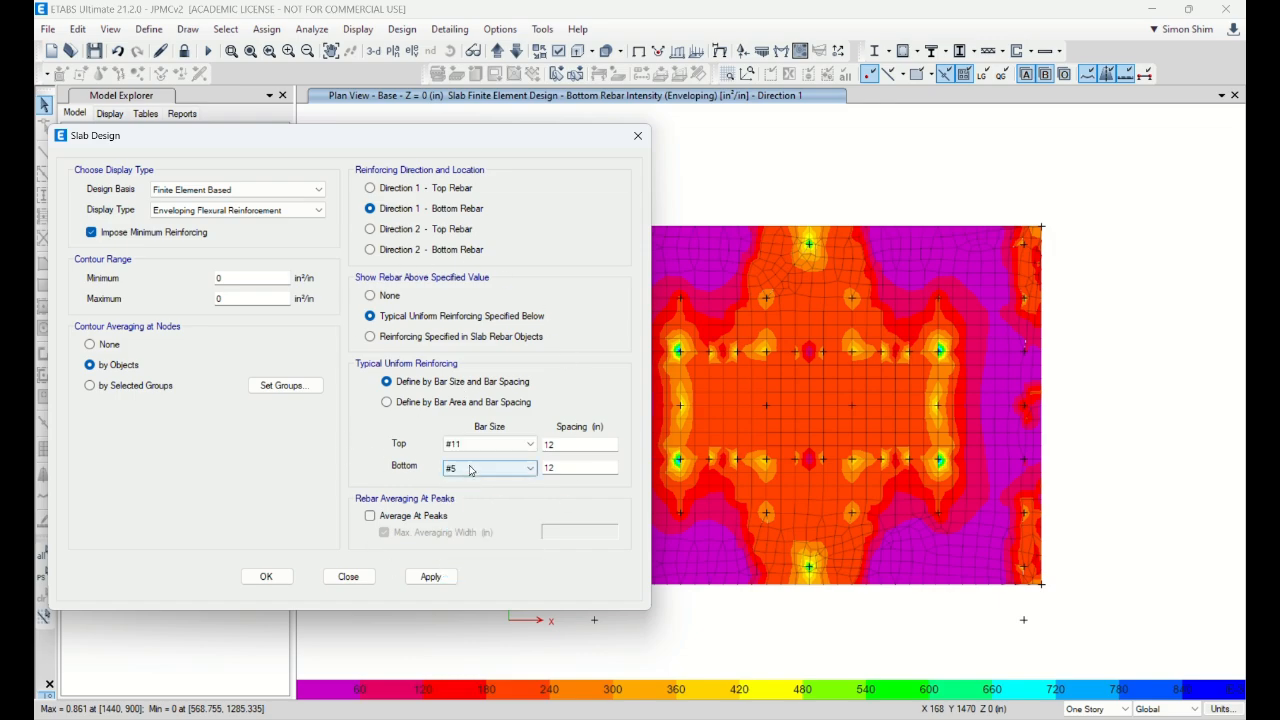
click(470, 470)
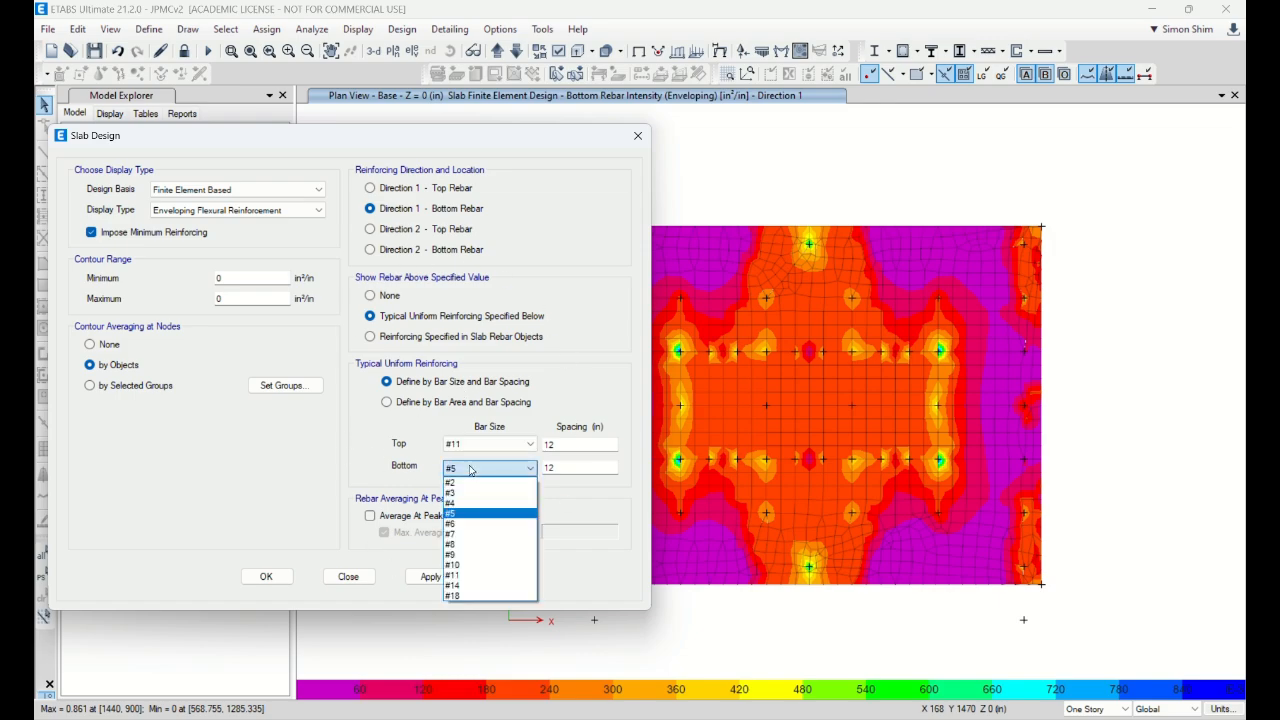
click(470, 576)
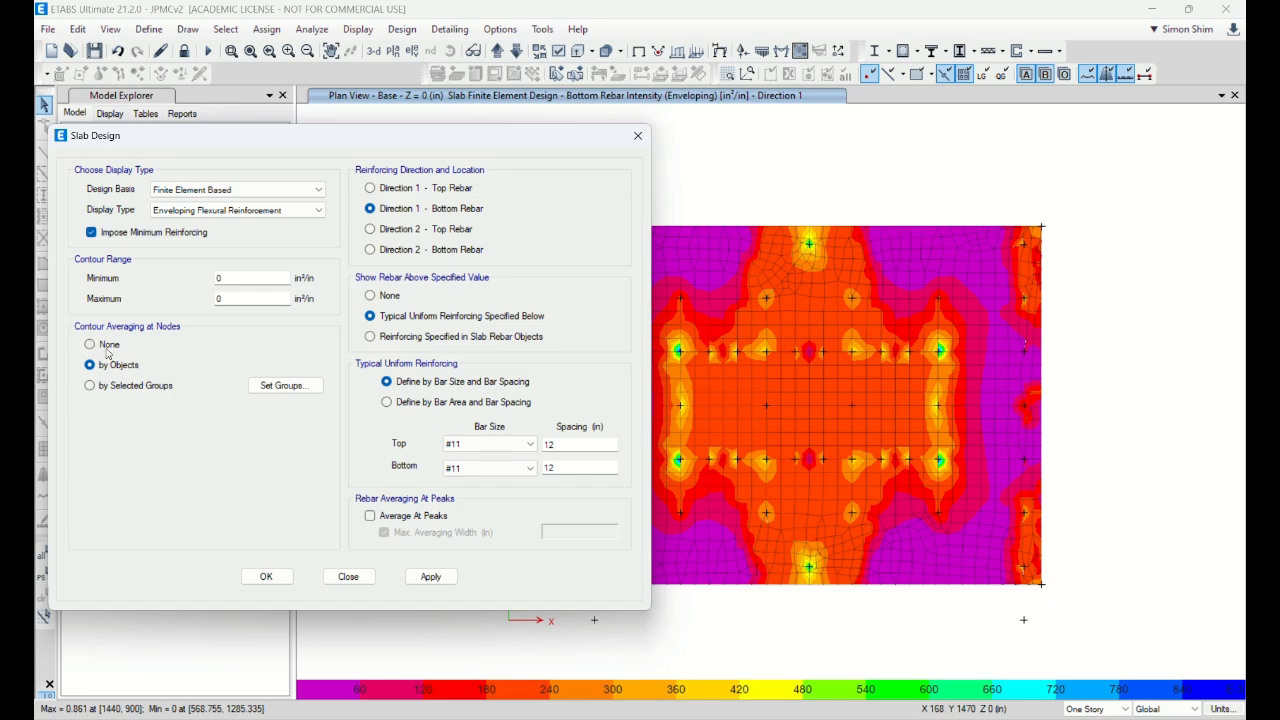
Step: Keep object-based averaging and plot bottom rebar beyond #11 @ 12 in, then close
click(122, 387)
click(108, 367)
click(431, 577)
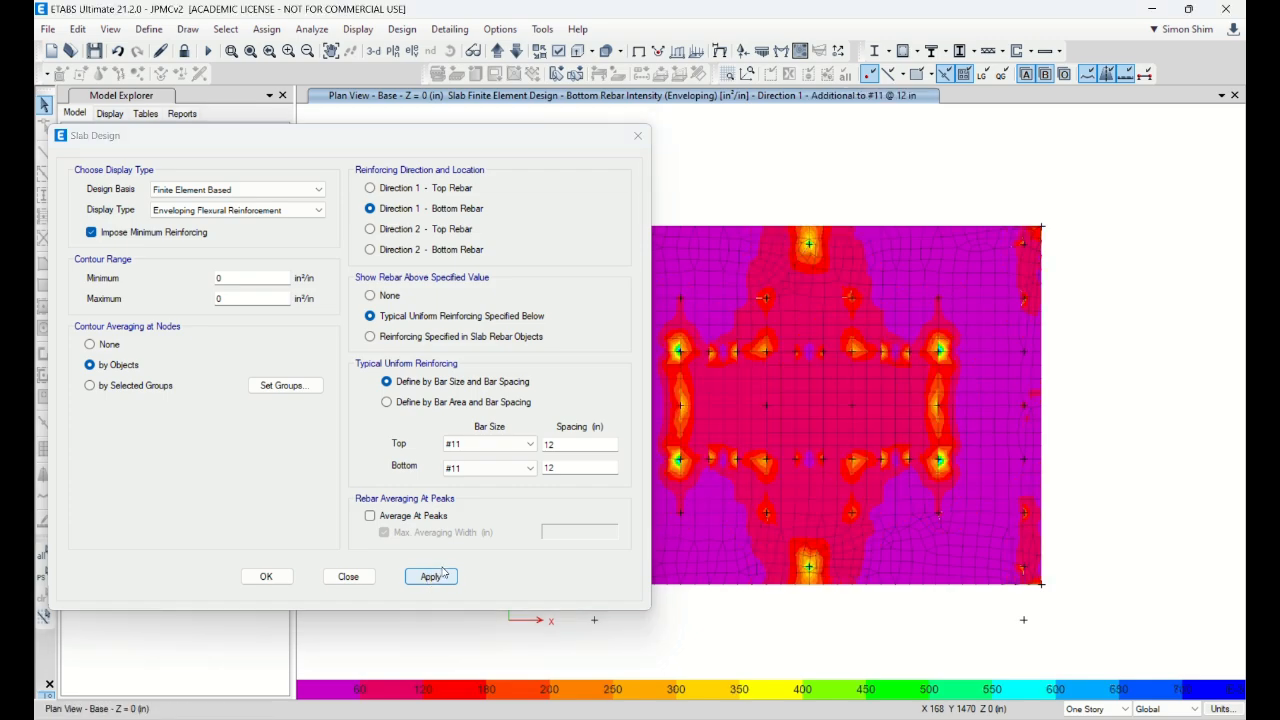
click(443, 580)
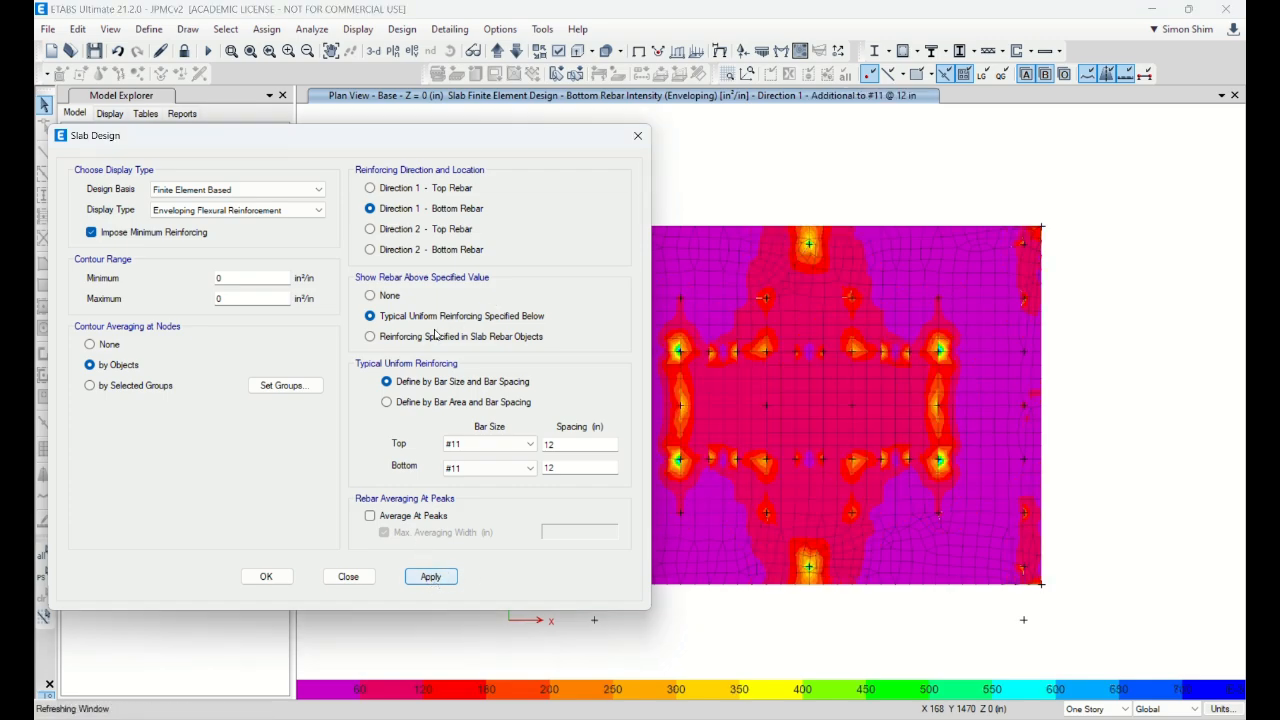
drag(468, 140, 346, 144)
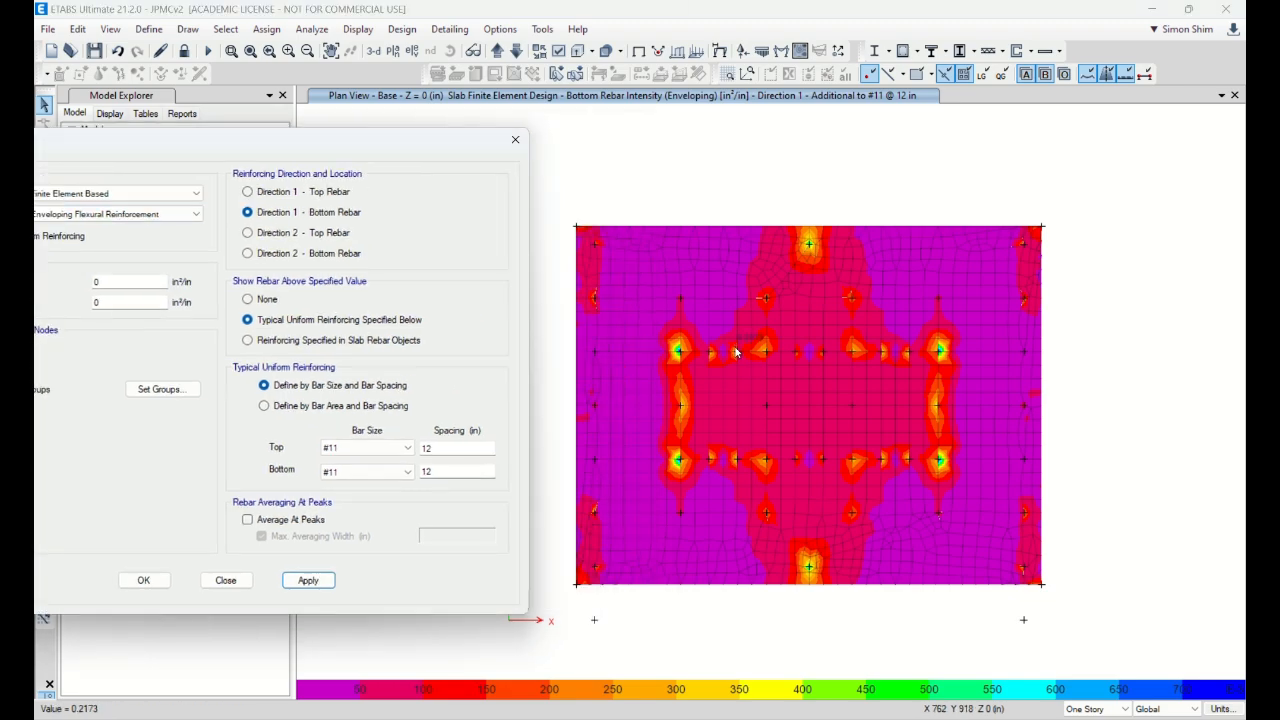
click(302, 582)
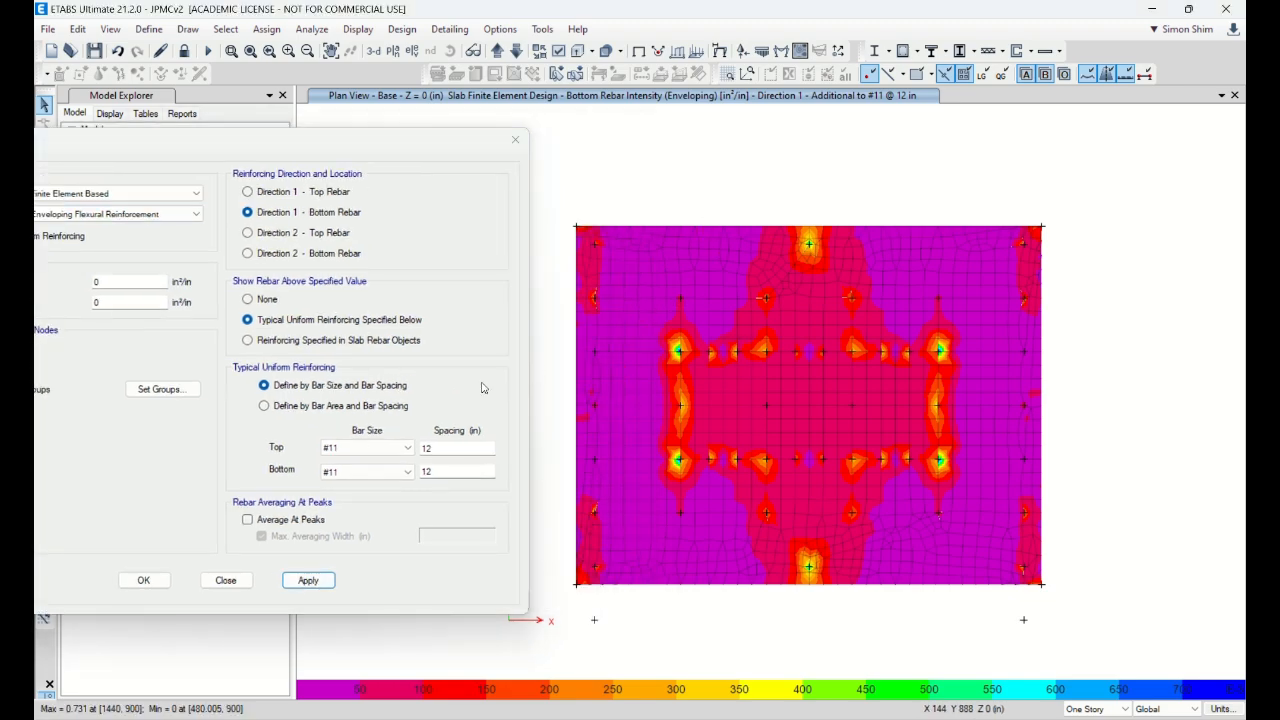
drag(357, 145, 465, 141)
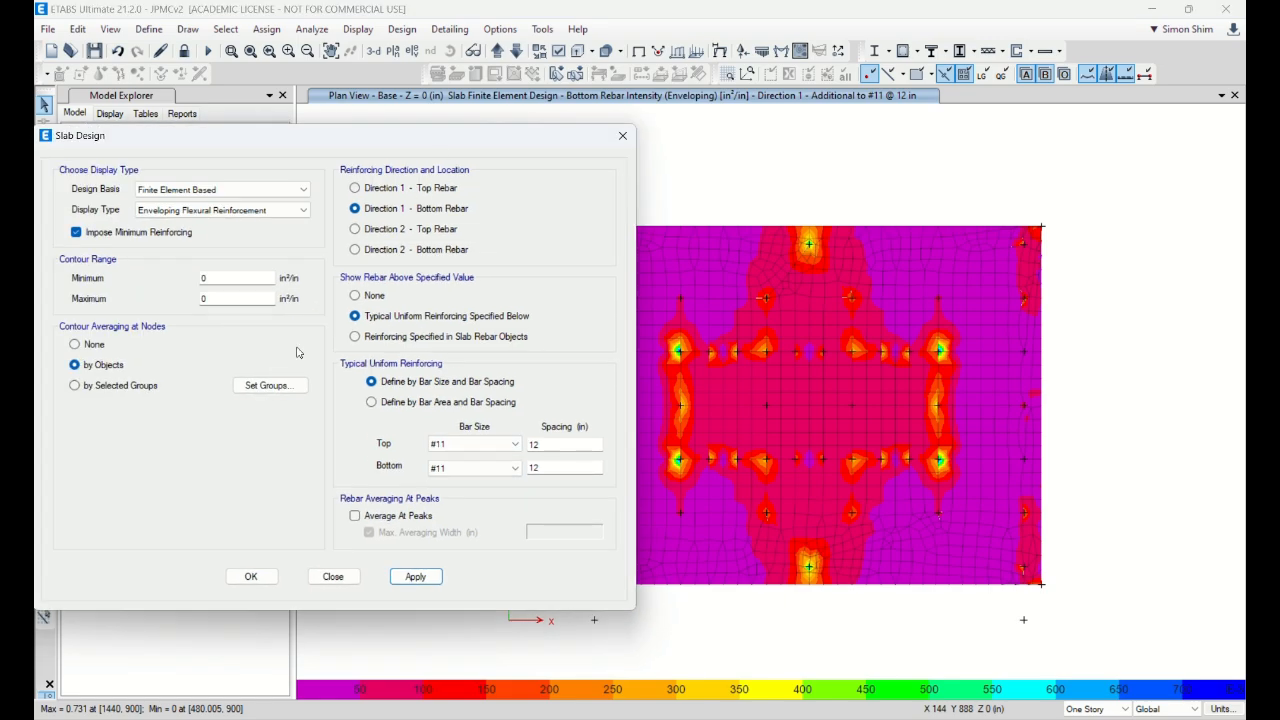
click(262, 575)
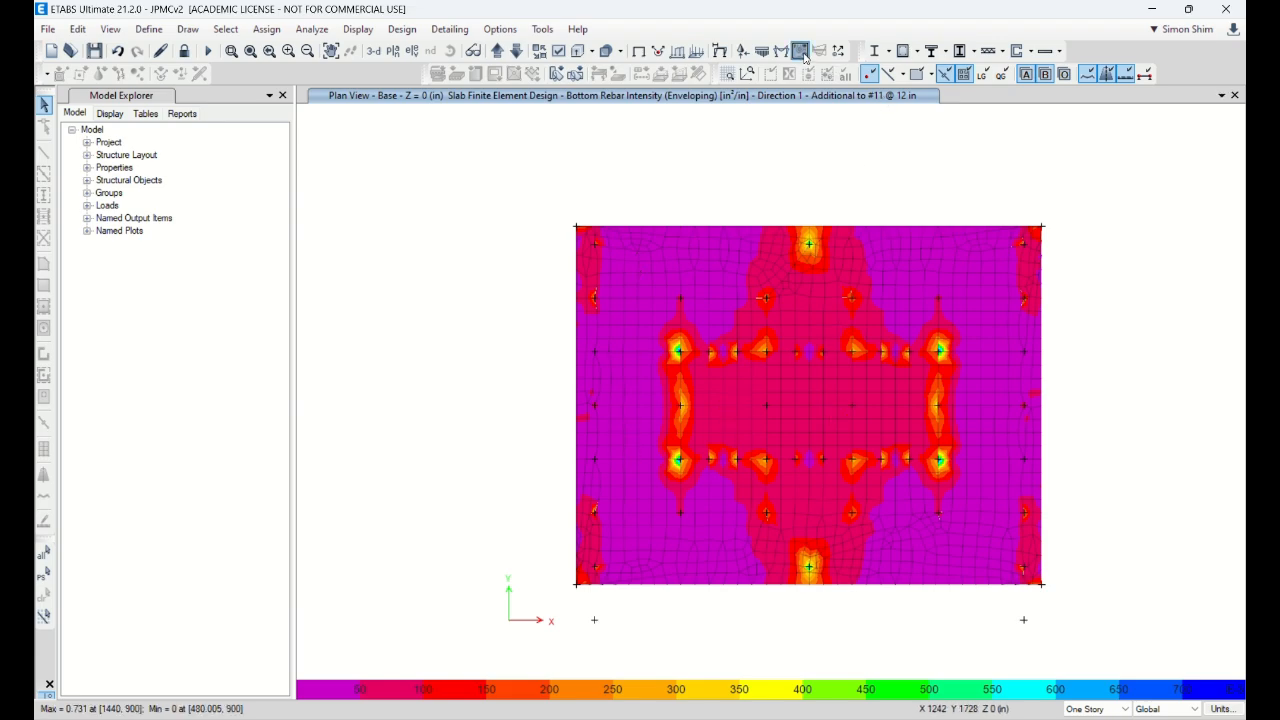
Step: Reopen the Slab Design display settings and switch to Direction 2 bottom rebar
click(402, 29)
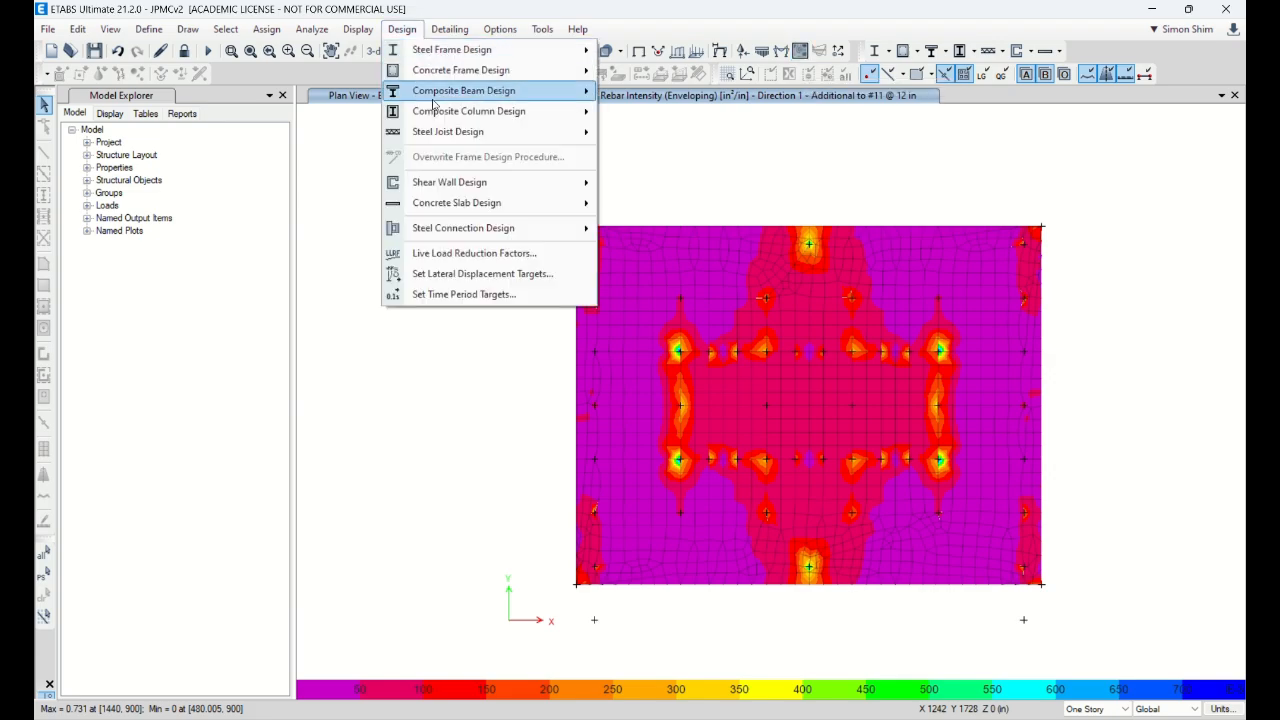
mouse_move(492, 208)
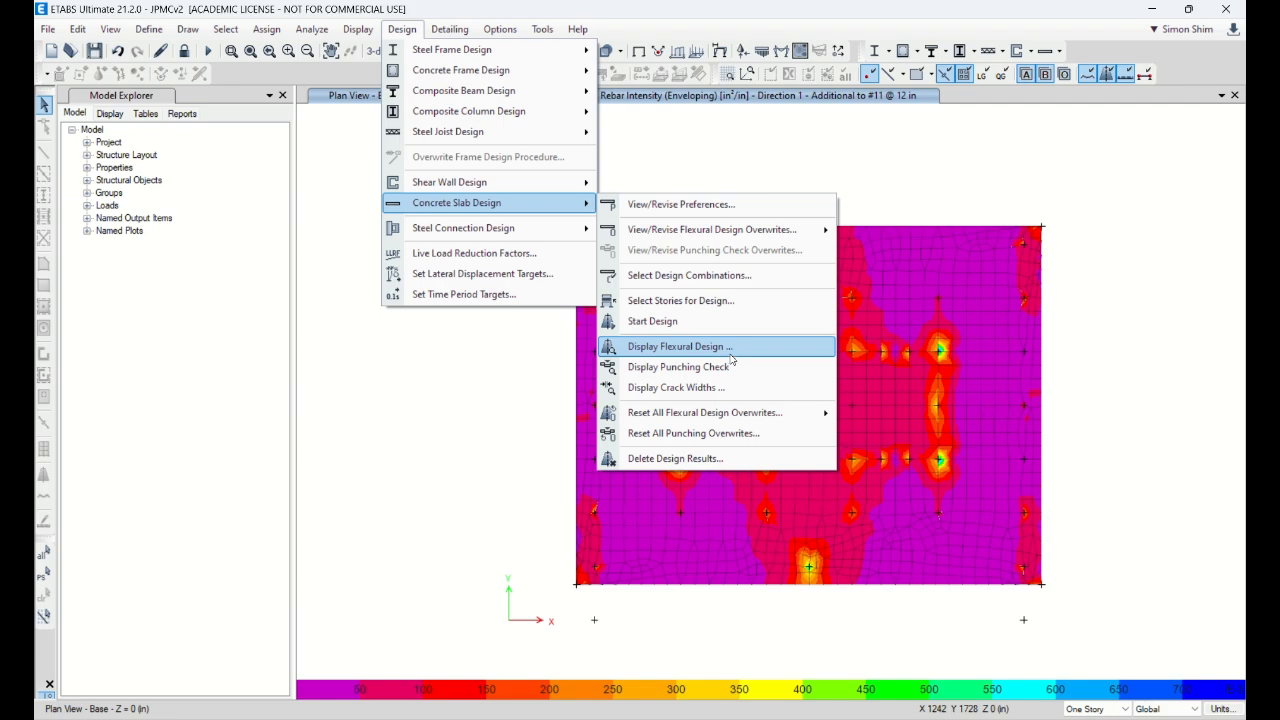
click(690, 346)
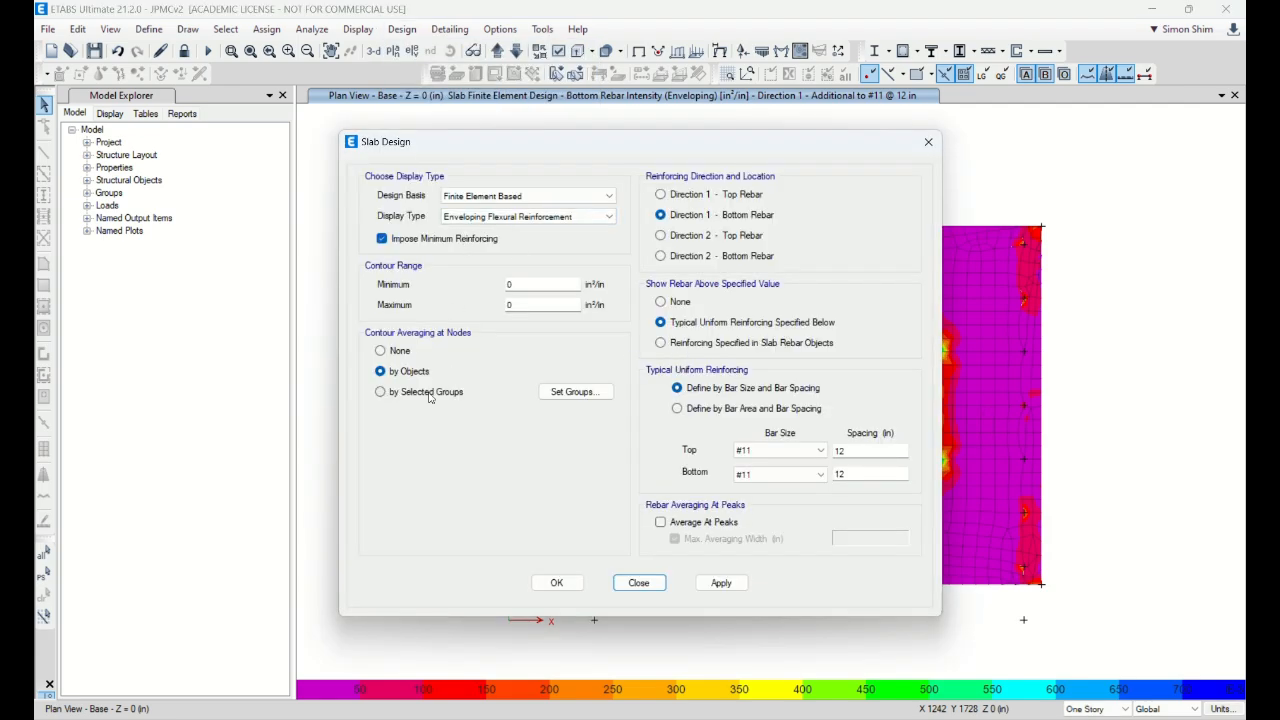
drag(741, 143, 562, 139)
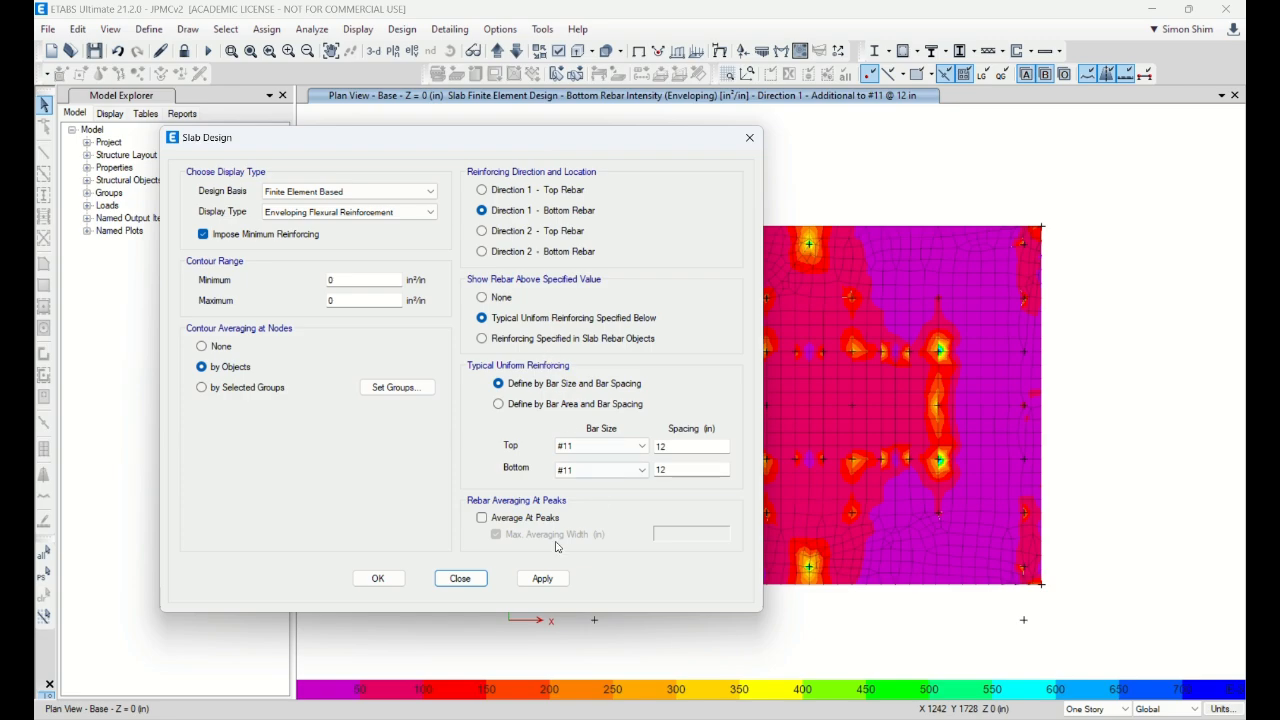
click(482, 517)
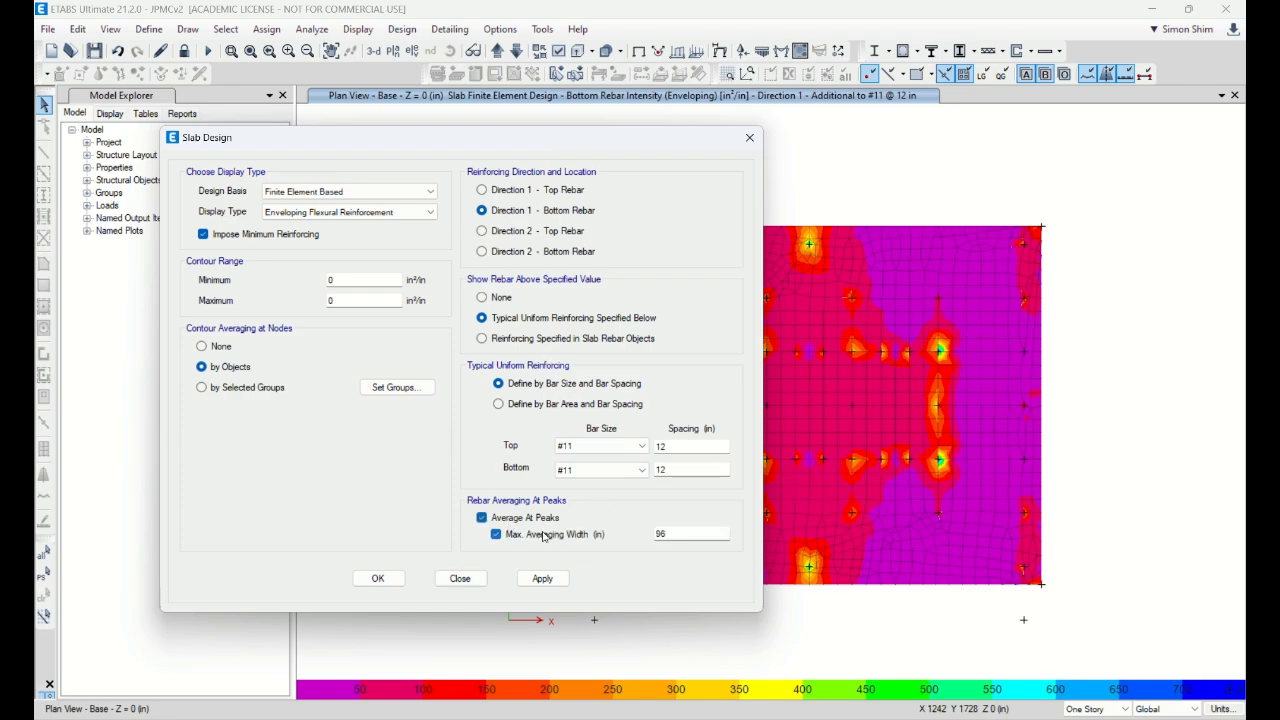
click(482, 517)
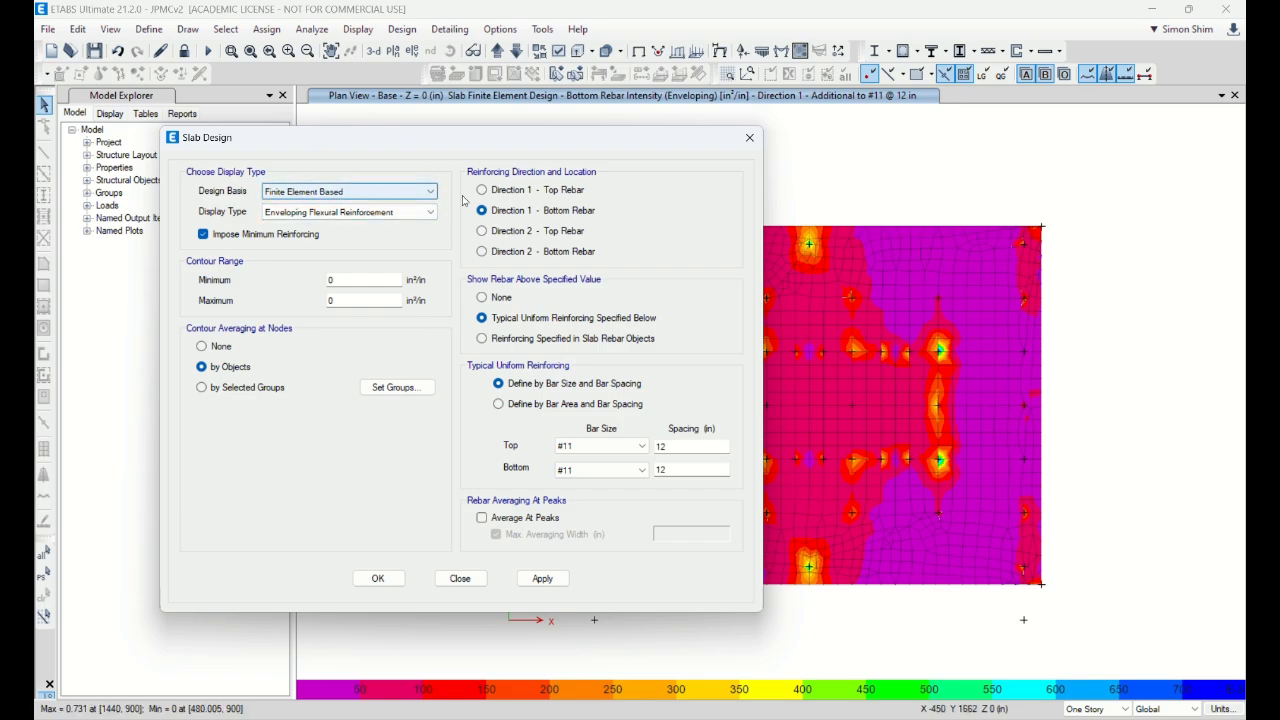
click(517, 252)
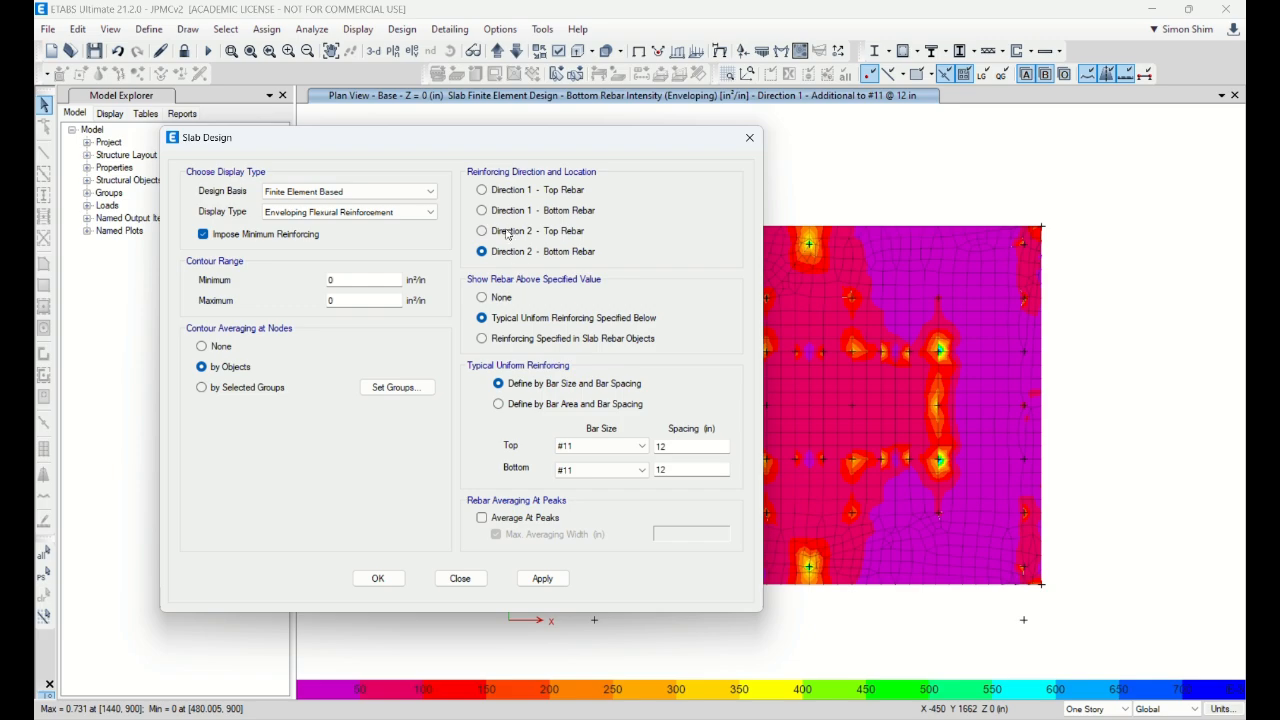
Step: Adjust the contour minimum and plot Direction 2 bottom rebar beyond the #11 @ 12 in mesh
drag(525, 142, 452, 137)
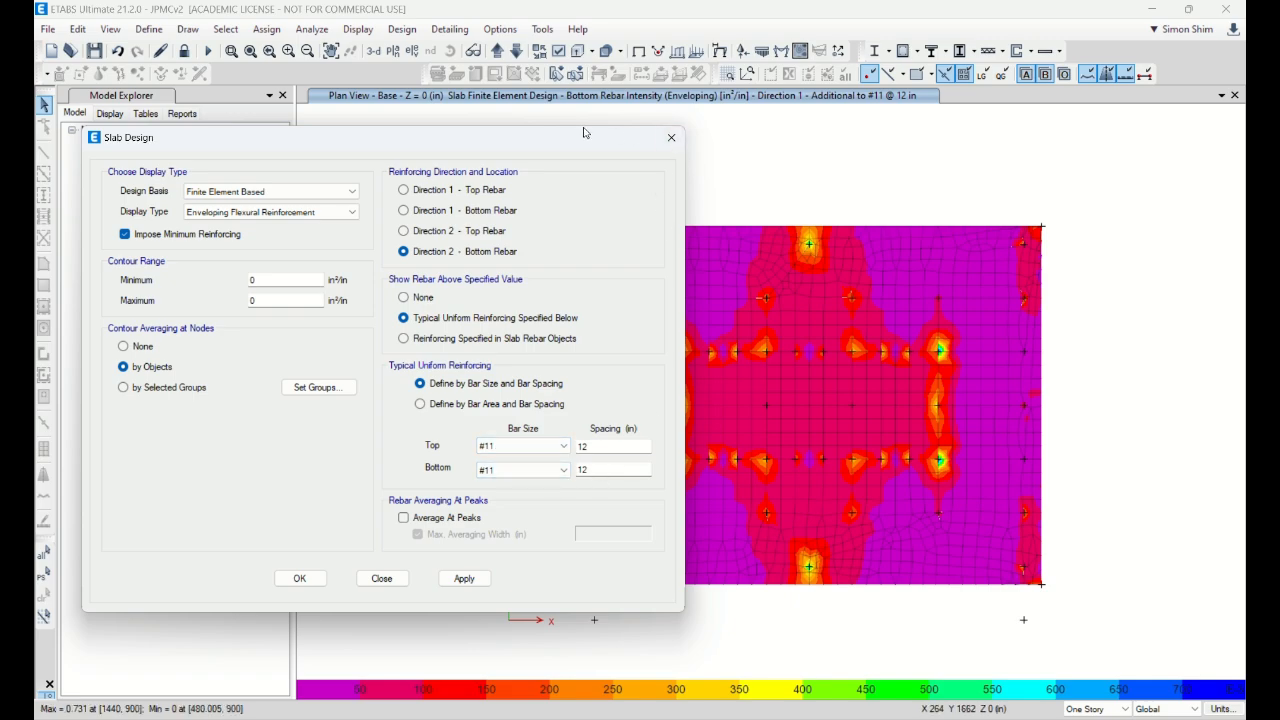
drag(640, 137, 590, 156)
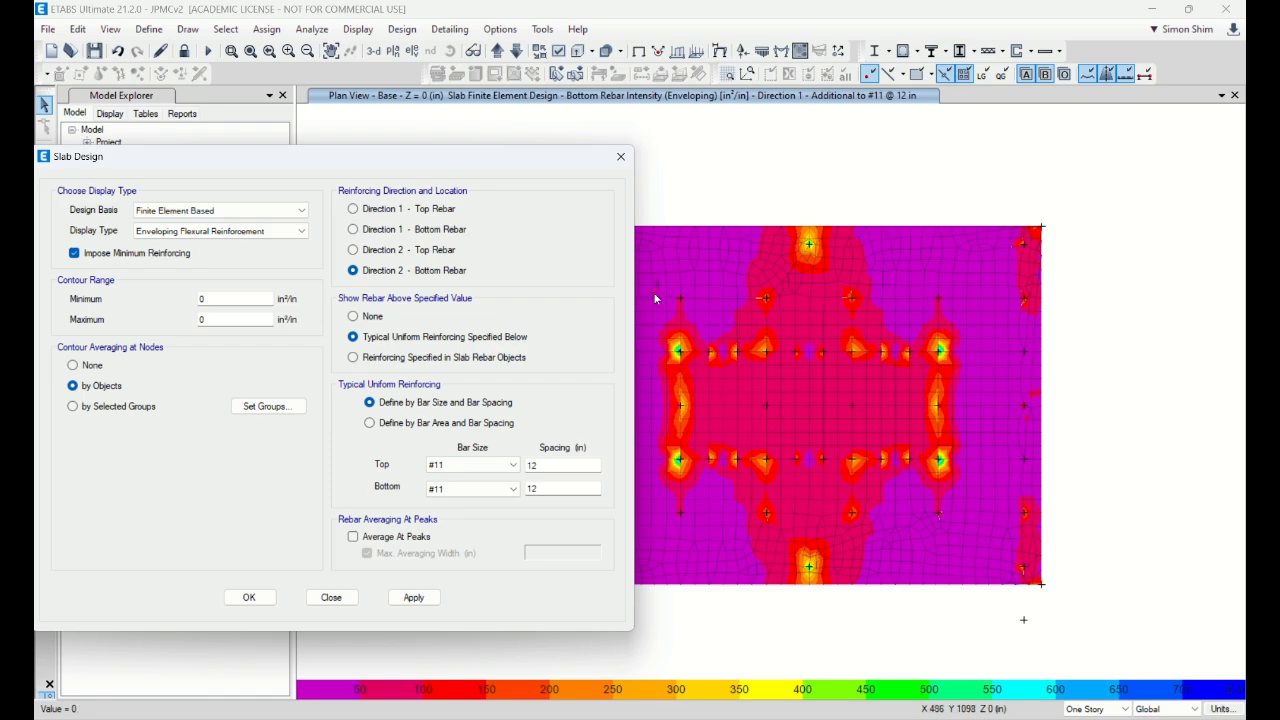
drag(545, 157, 408, 121)
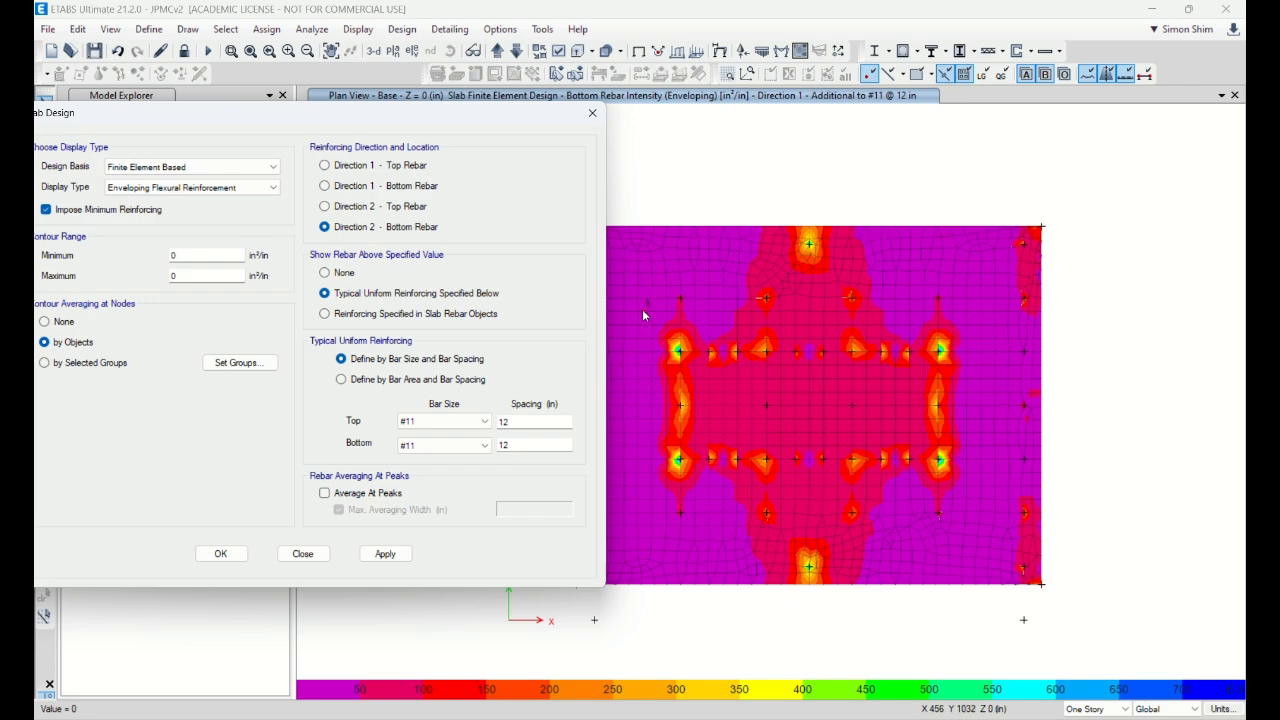
drag(508, 123, 639, 131)
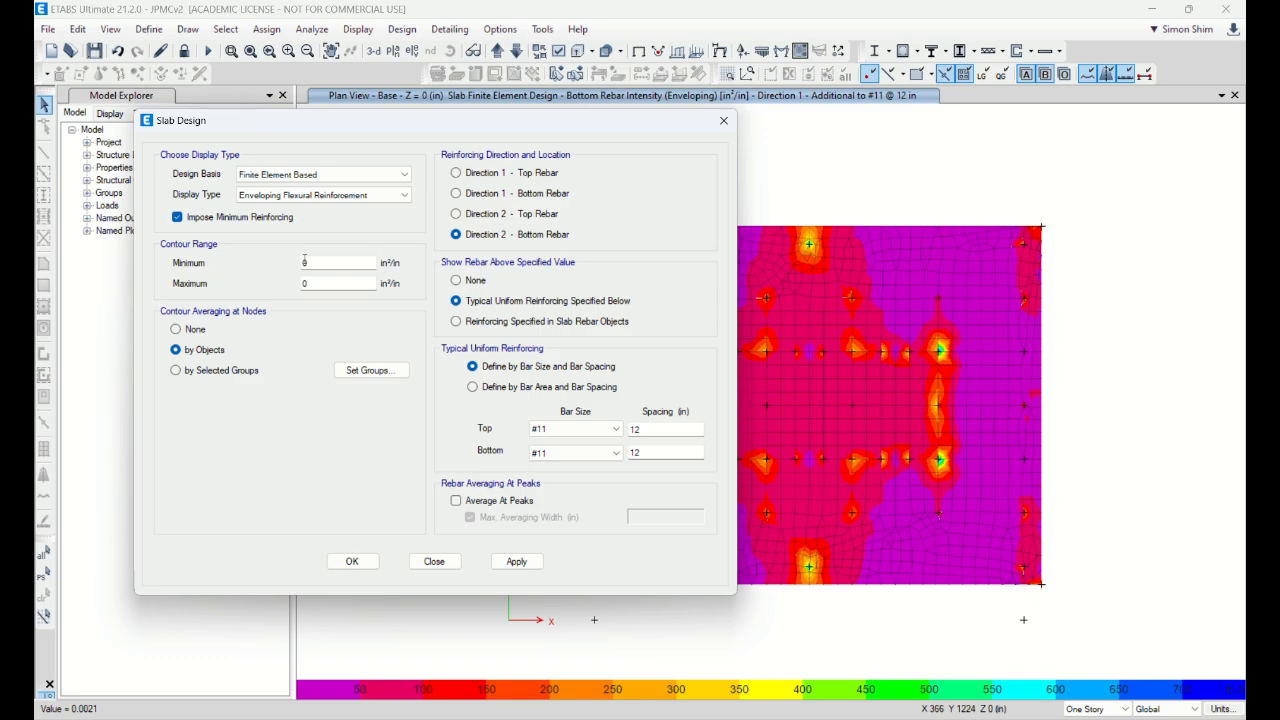
click(324, 263)
drag(509, 127, 384, 141)
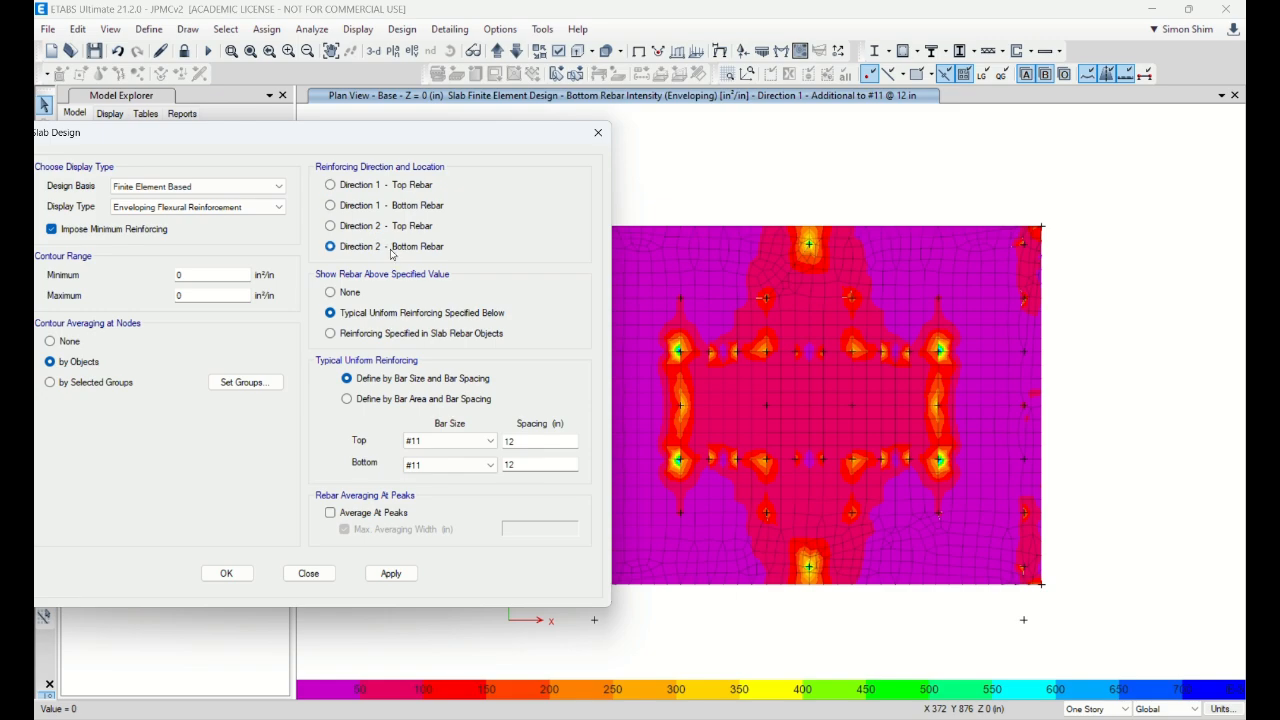
click(391, 573)
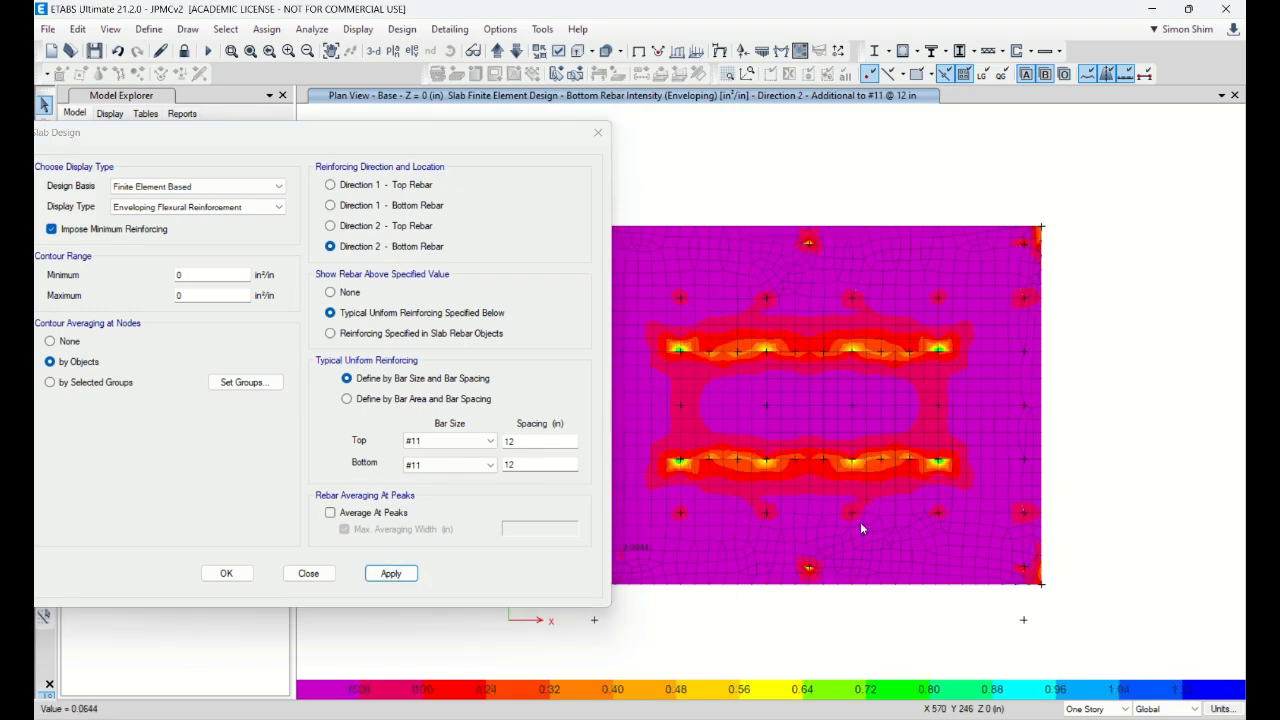
drag(464, 140, 641, 148)
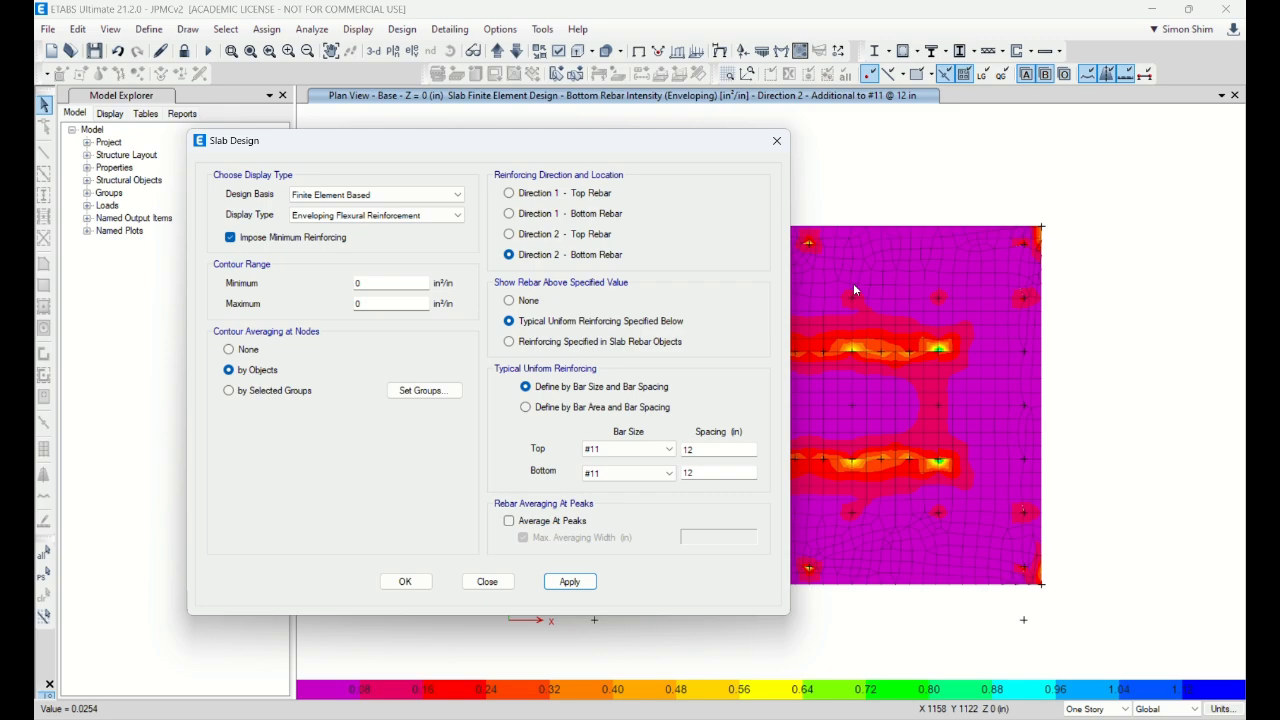
drag(692, 150, 539, 158)
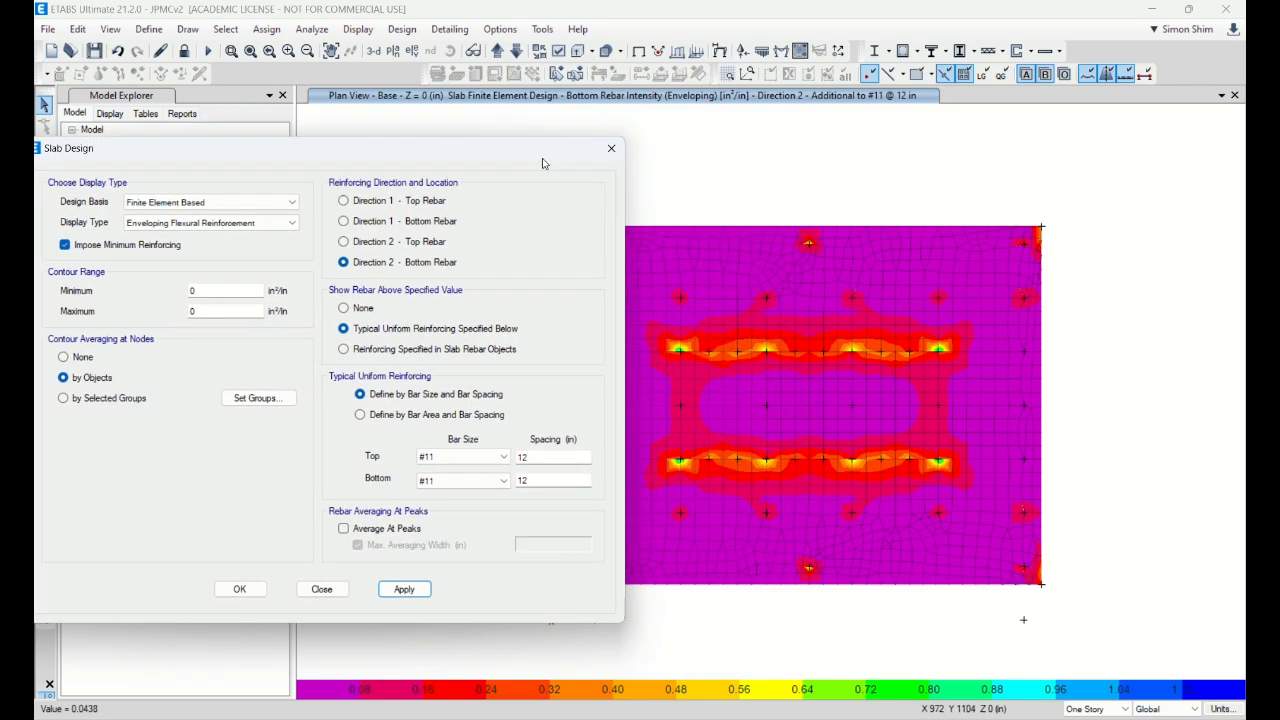
Step: Check Direction 1 rebar options, keep the Finite Element Based design basis, and close the settings
click(395, 224)
click(395, 201)
click(229, 225)
click(227, 208)
click(226, 208)
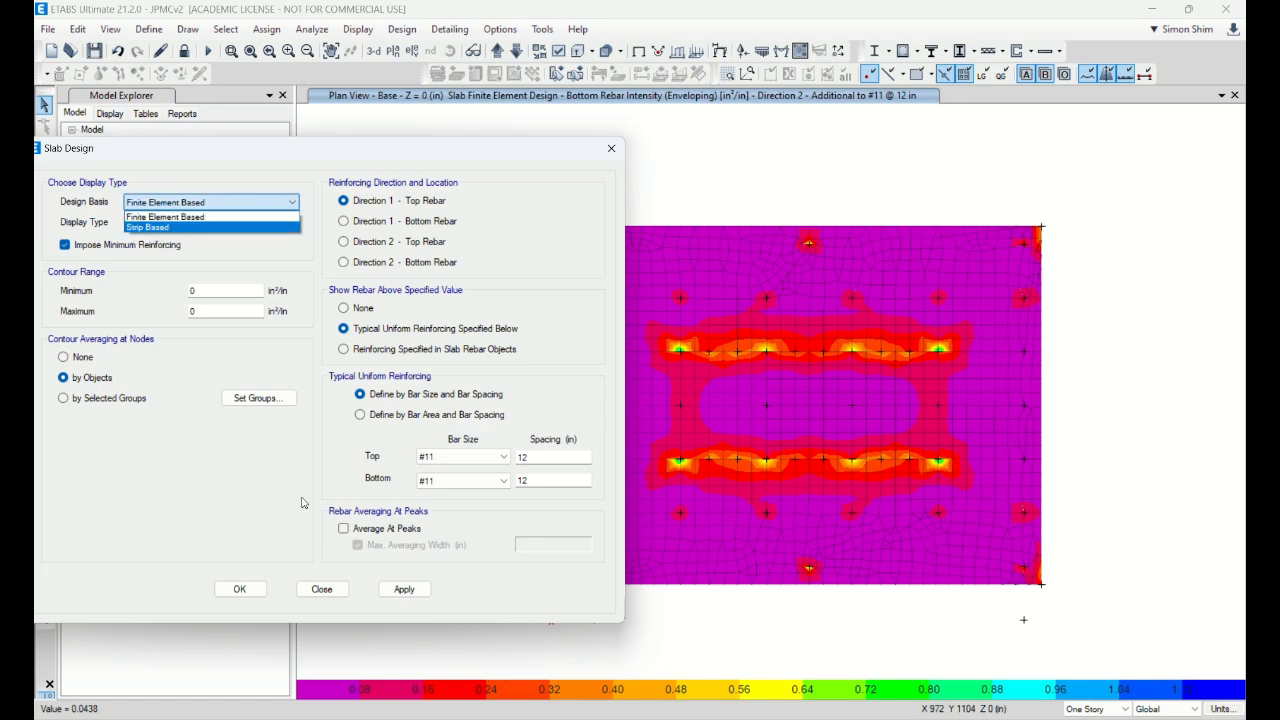
click(331, 594)
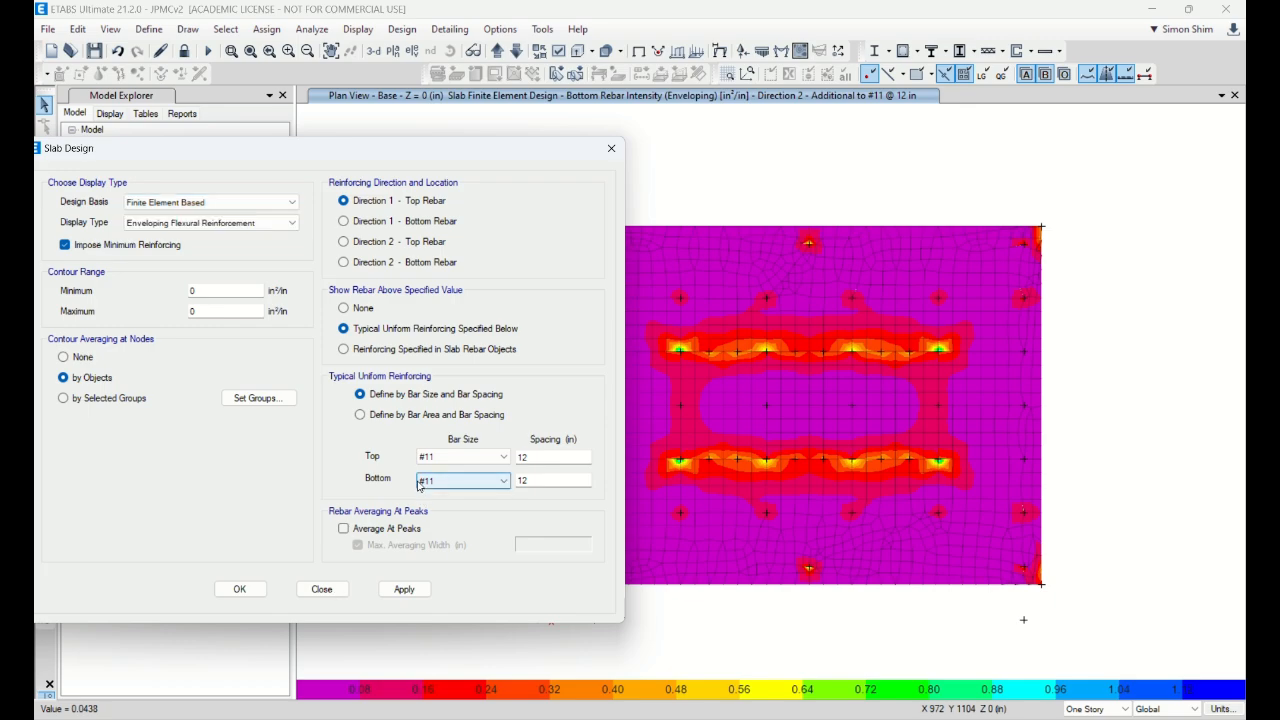
click(610, 150)
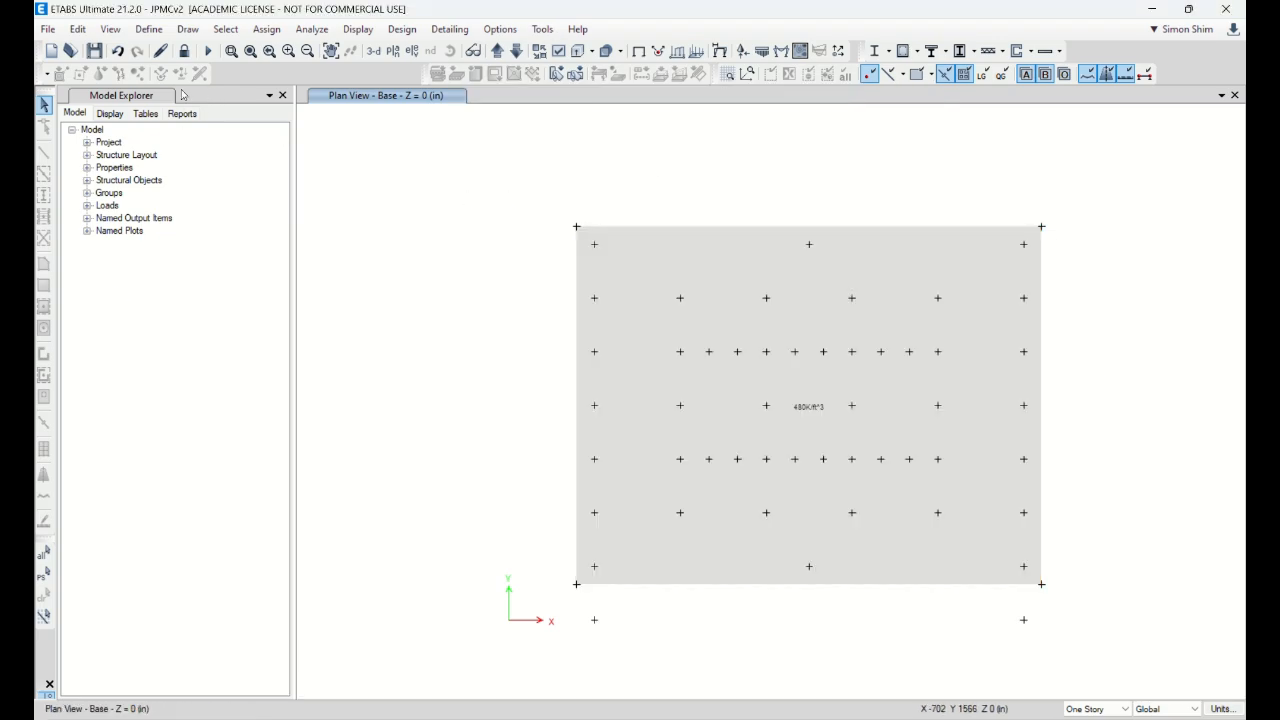
Step: Unlock the model and set all four design strip widths to 60 in
click(184, 51)
click(663, 426)
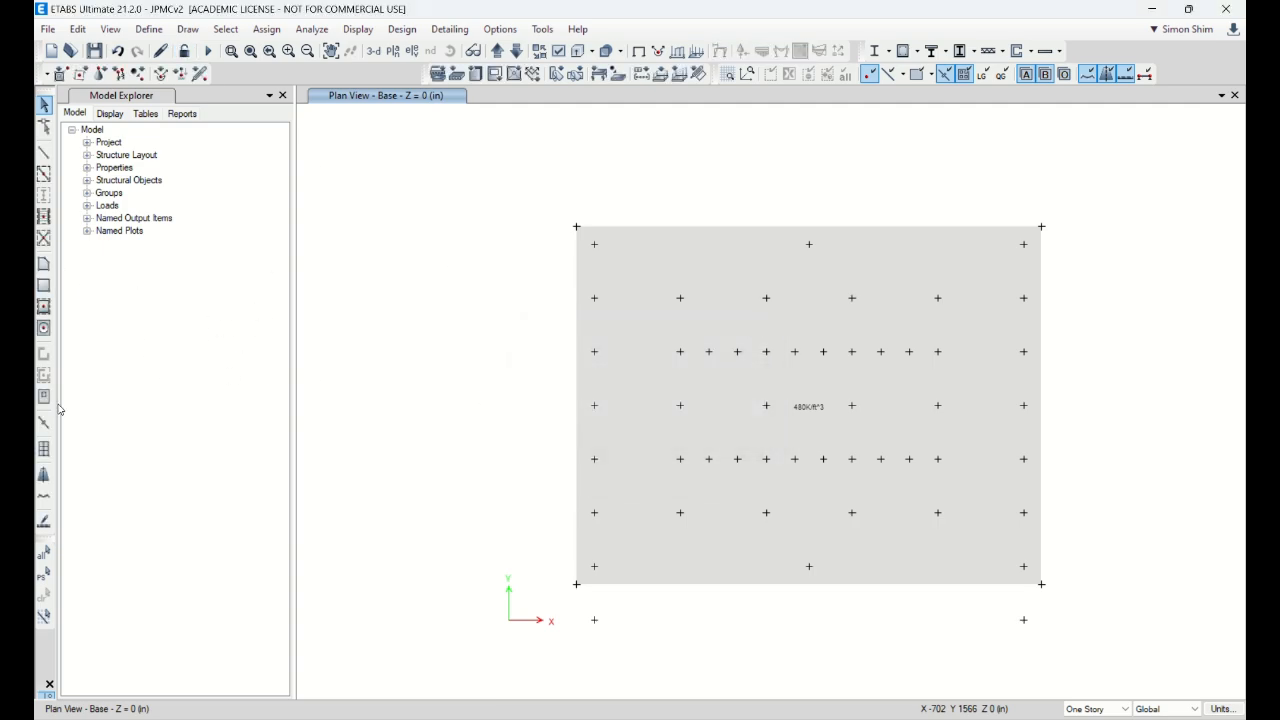
click(44, 478)
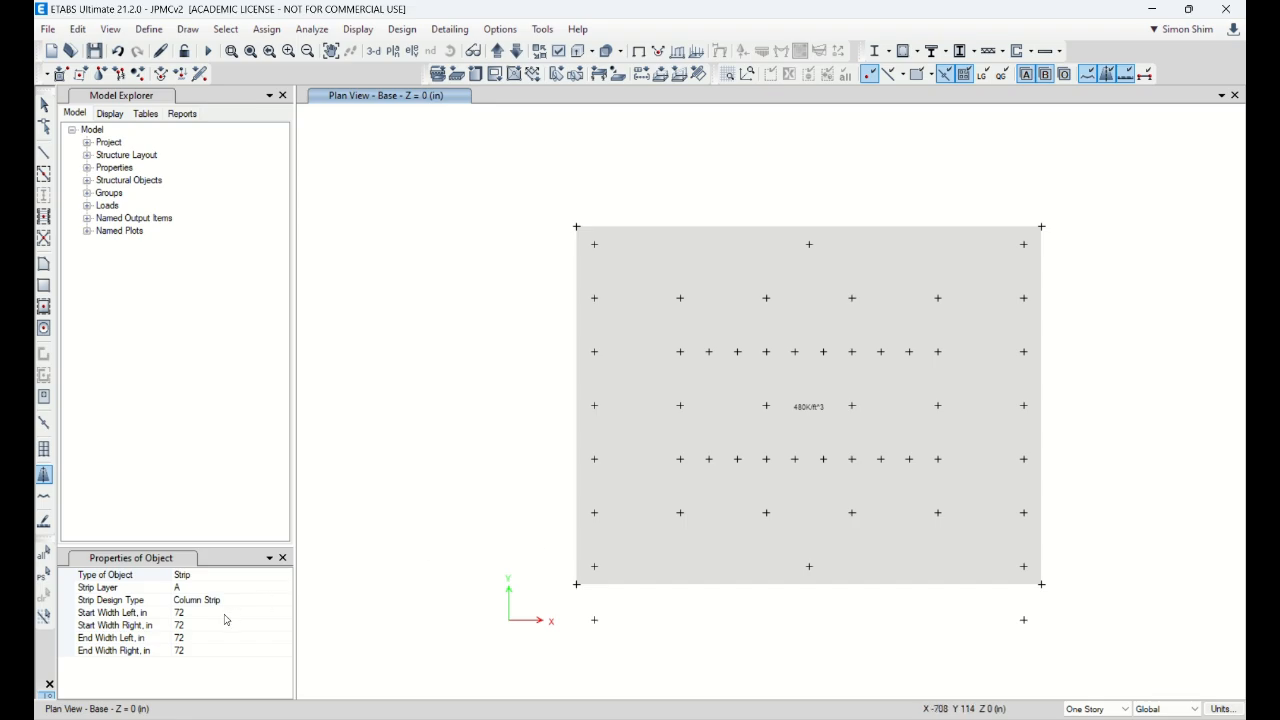
click(228, 614)
double_click(213, 613)
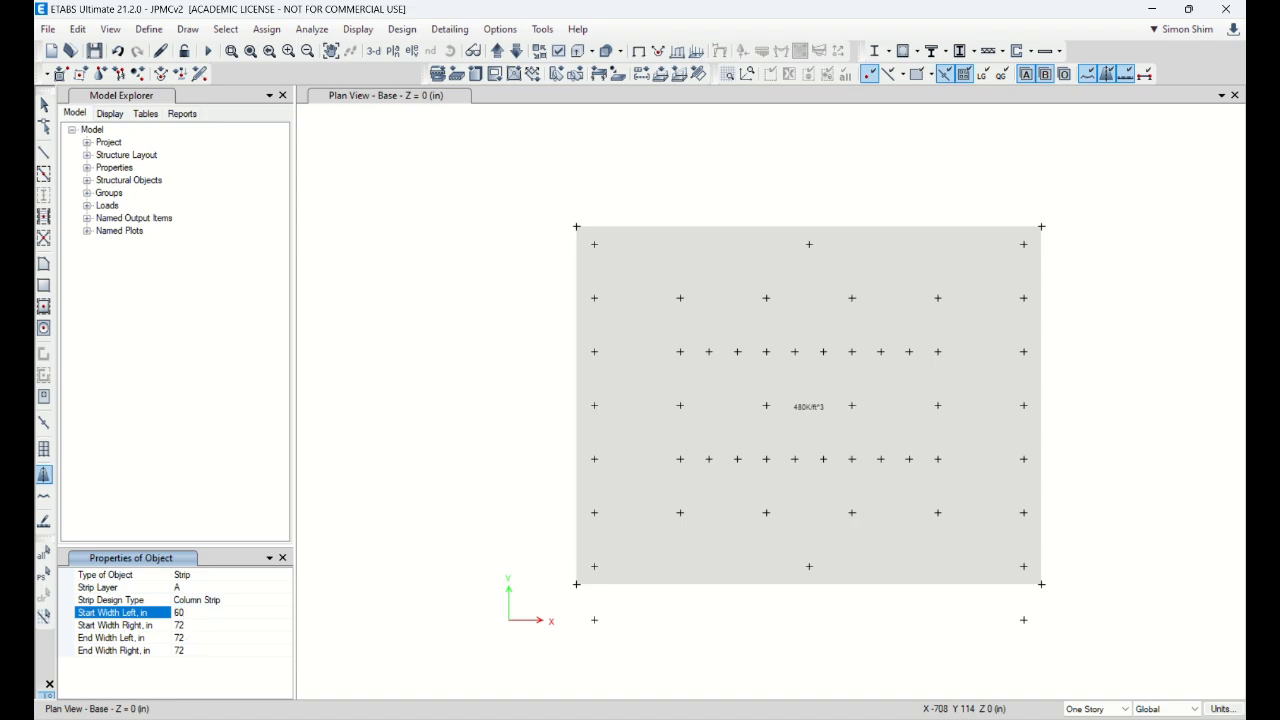
click(180, 625)
double_click(190, 626)
text(60)
click(208, 637)
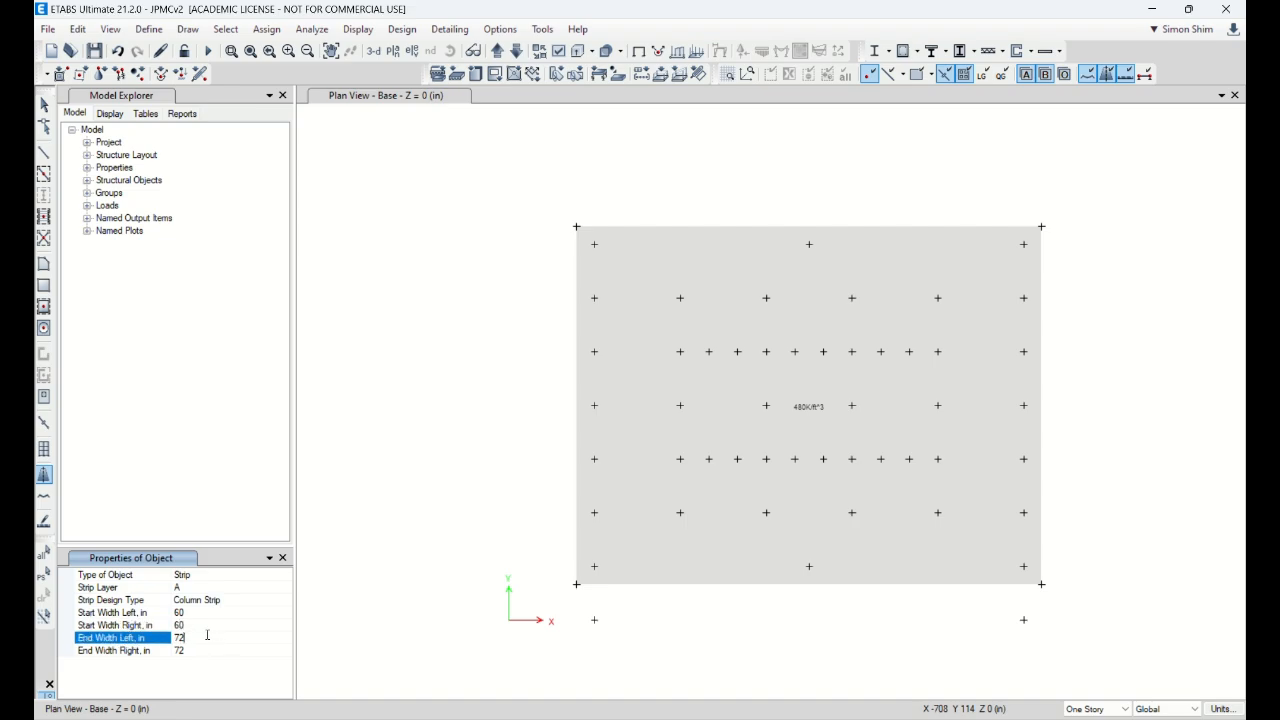
text(60)
click(198, 652)
text(60)
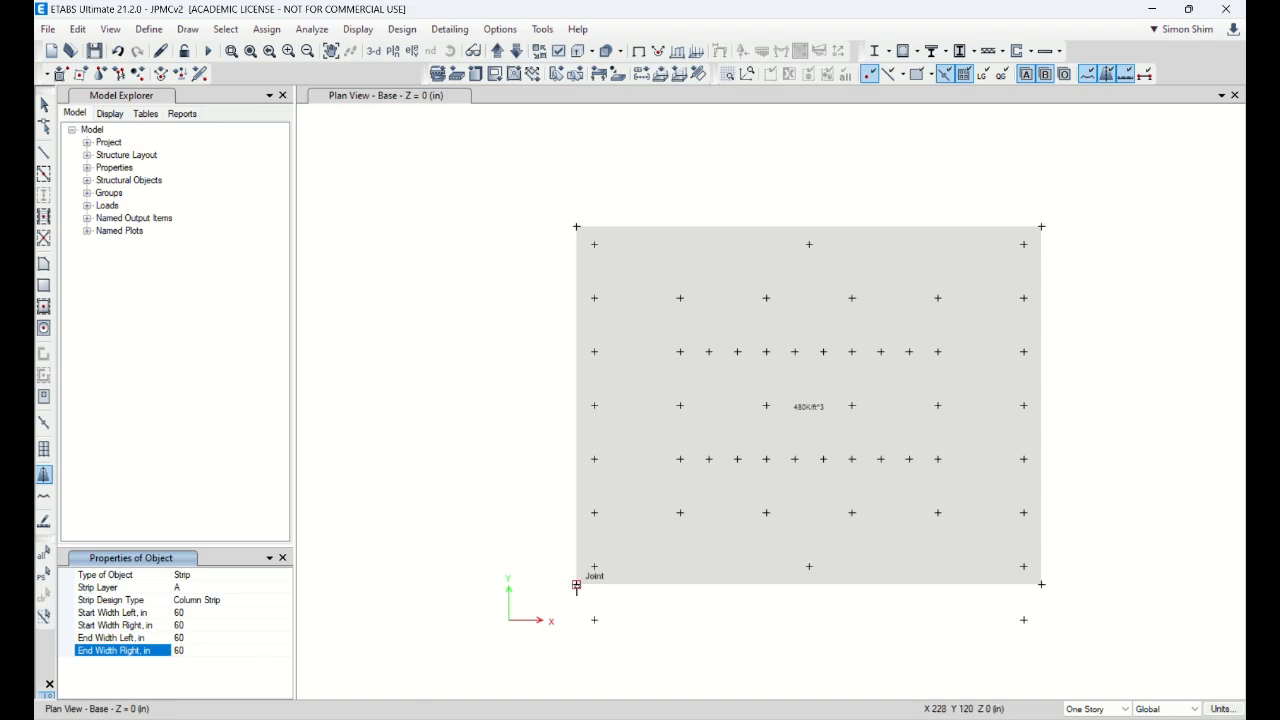
Step: Draw the Layer A strip from the mat's bottom-left to bottom-right corner
click(576, 584)
double_click(1041, 584)
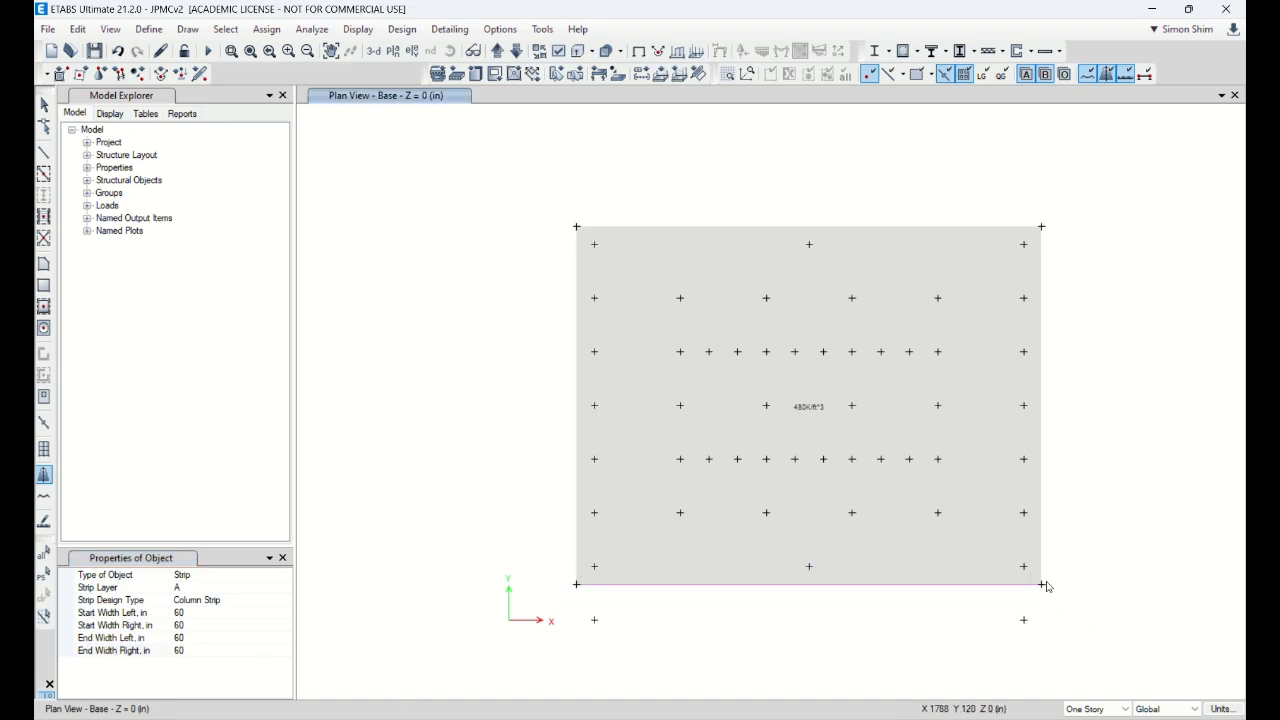
key(Escape)
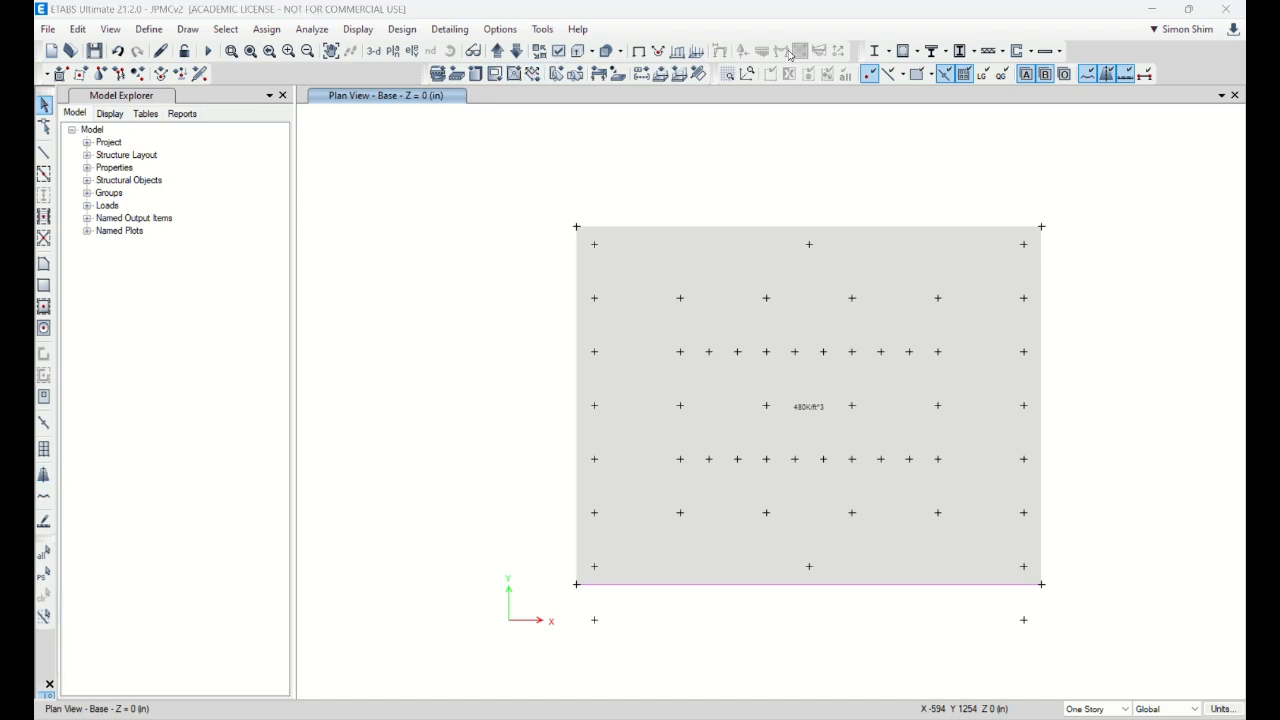
click(1189, 8)
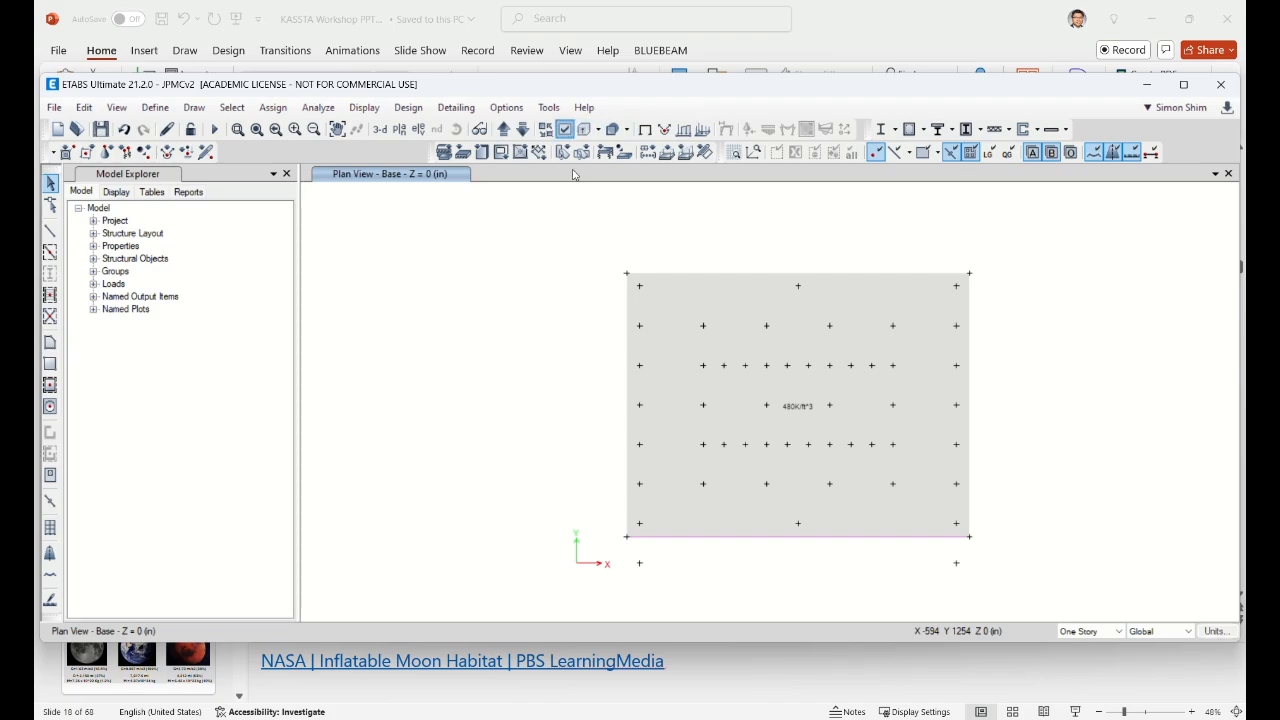
Step: Turn on Show Width for design strip objects in the Other Assignments display options
click(566, 130)
click(555, 124)
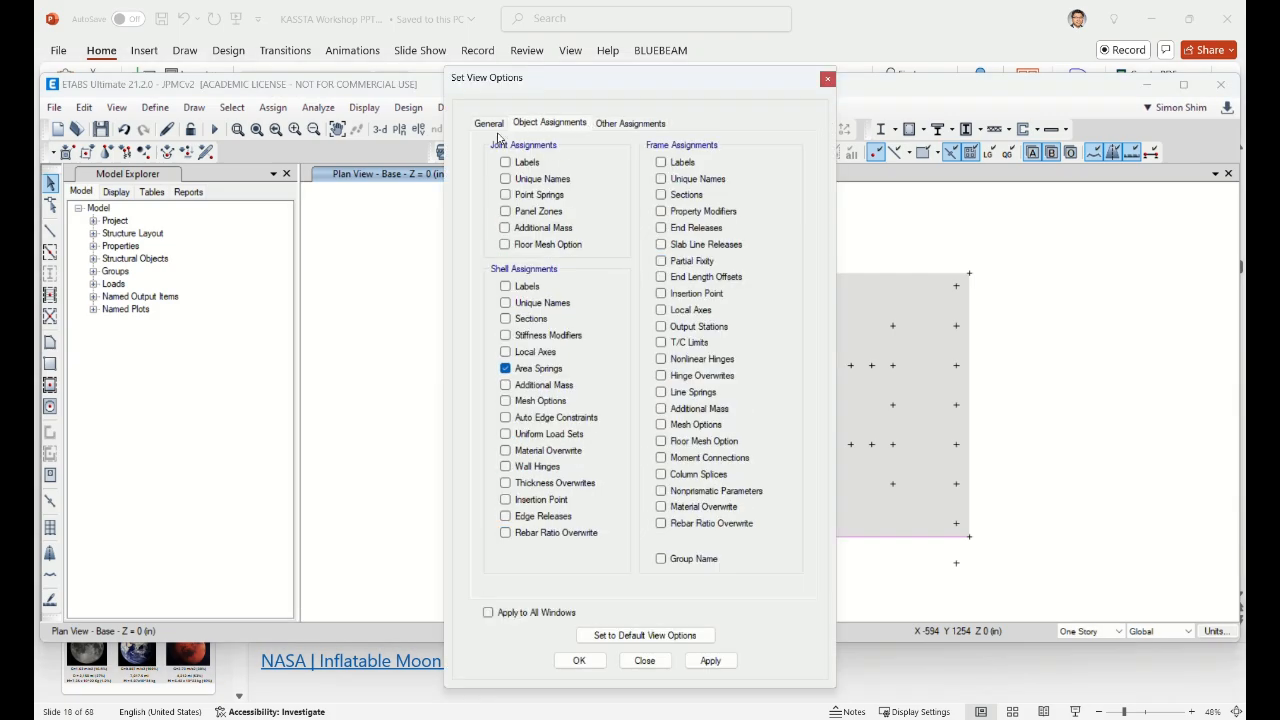
click(633, 124)
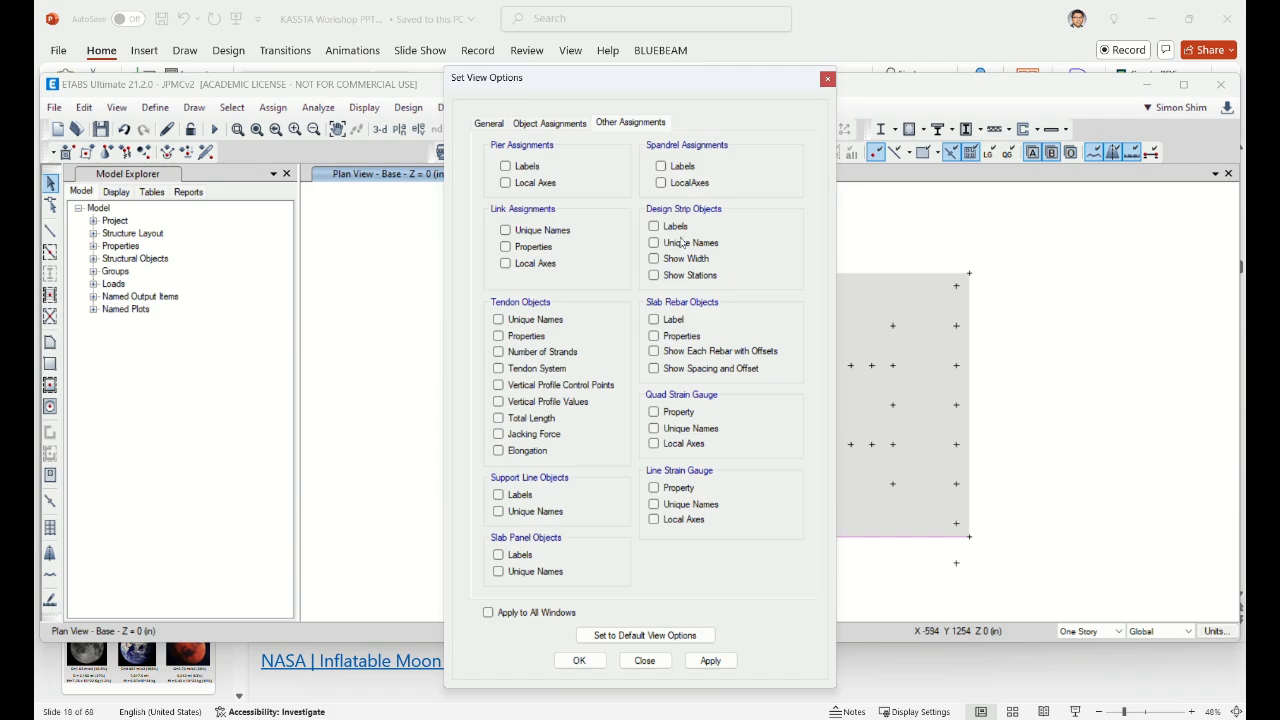
click(678, 260)
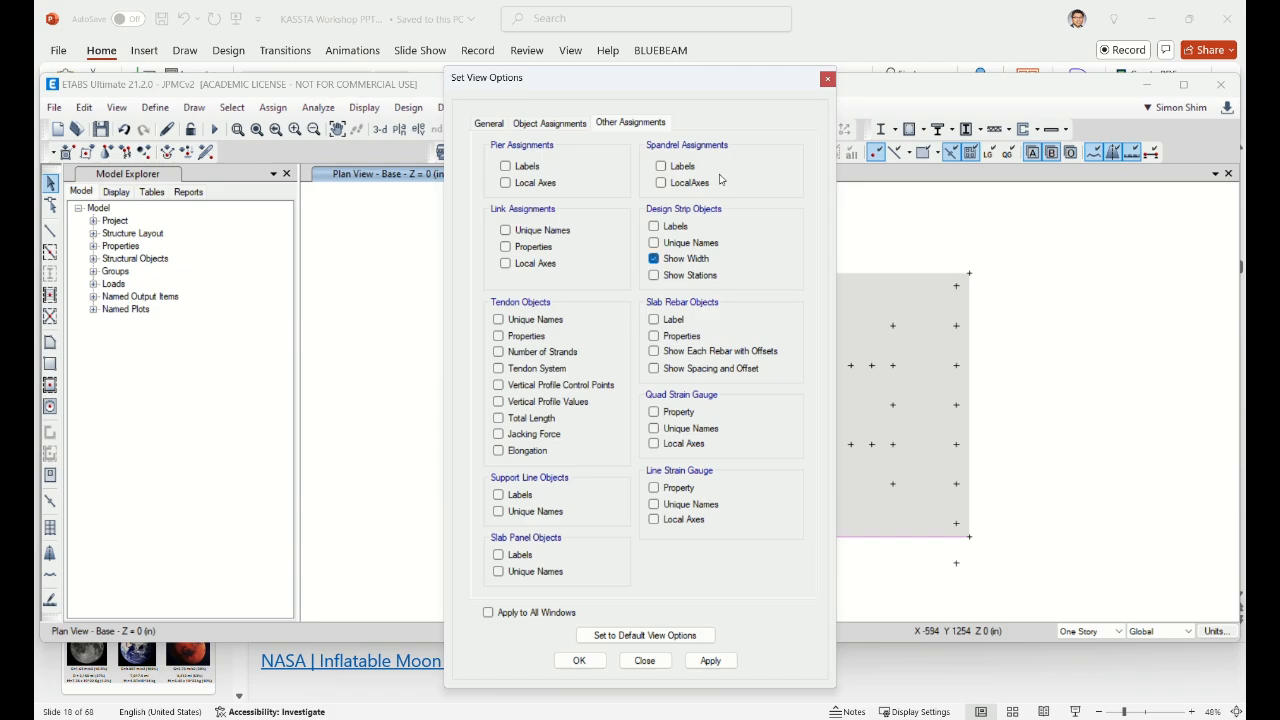
click(710, 661)
click(644, 660)
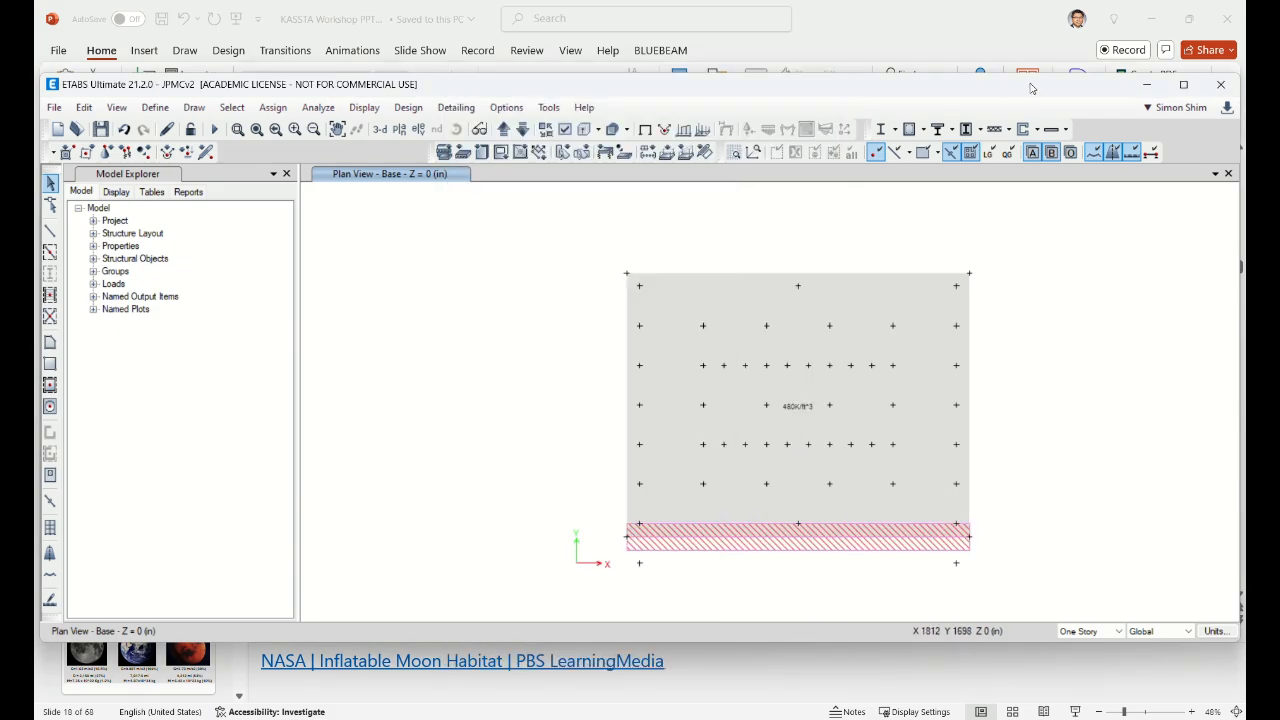
Step: Maximize the window and select the bottom design strip
double_click(1033, 85)
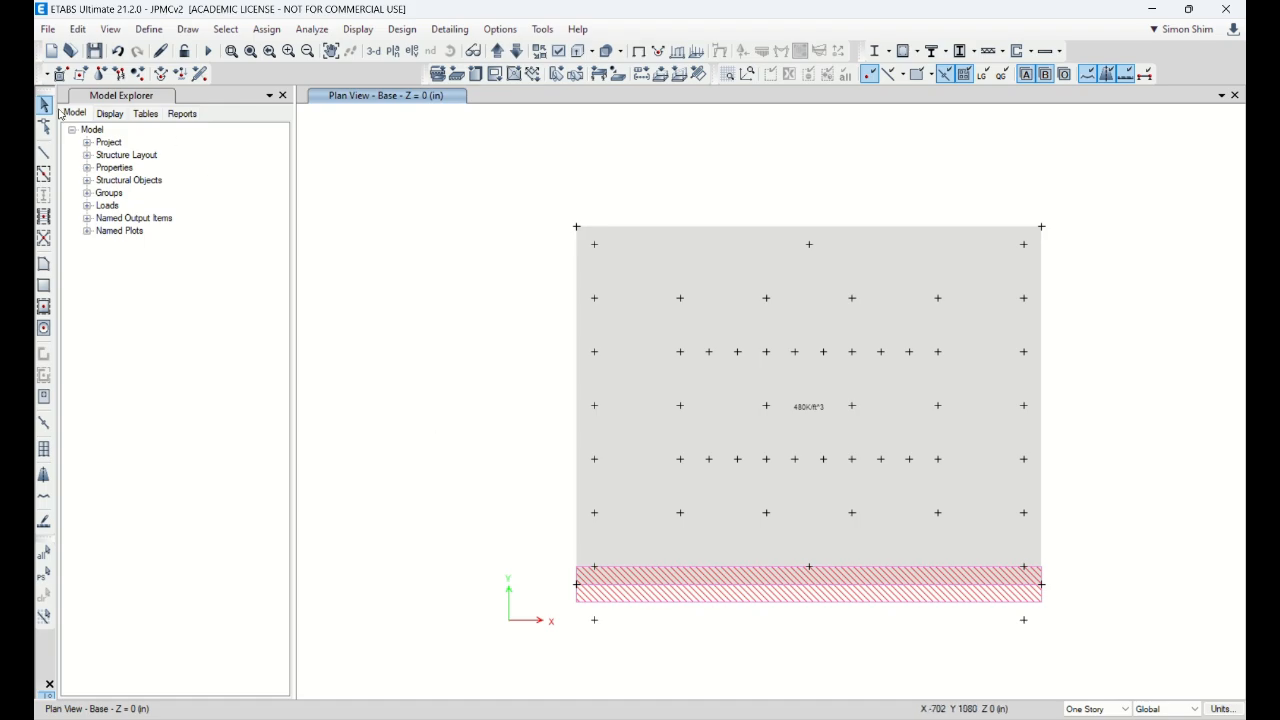
click(685, 591)
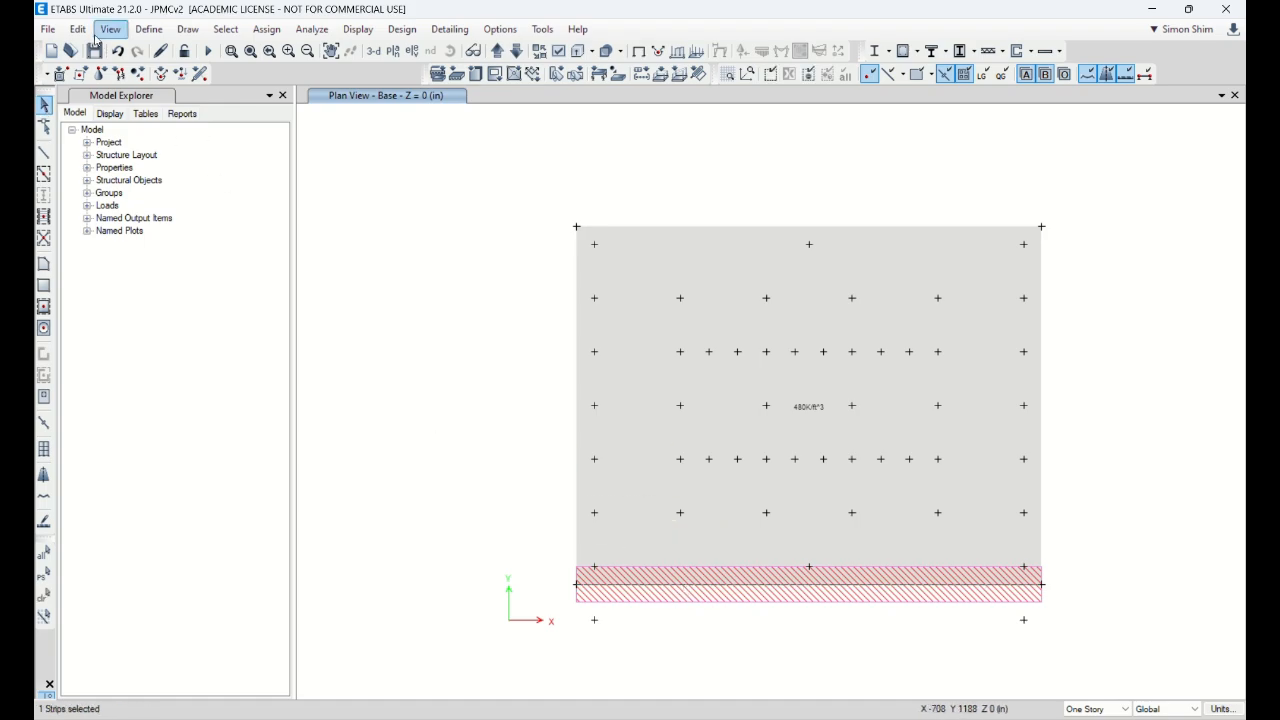
click(77, 29)
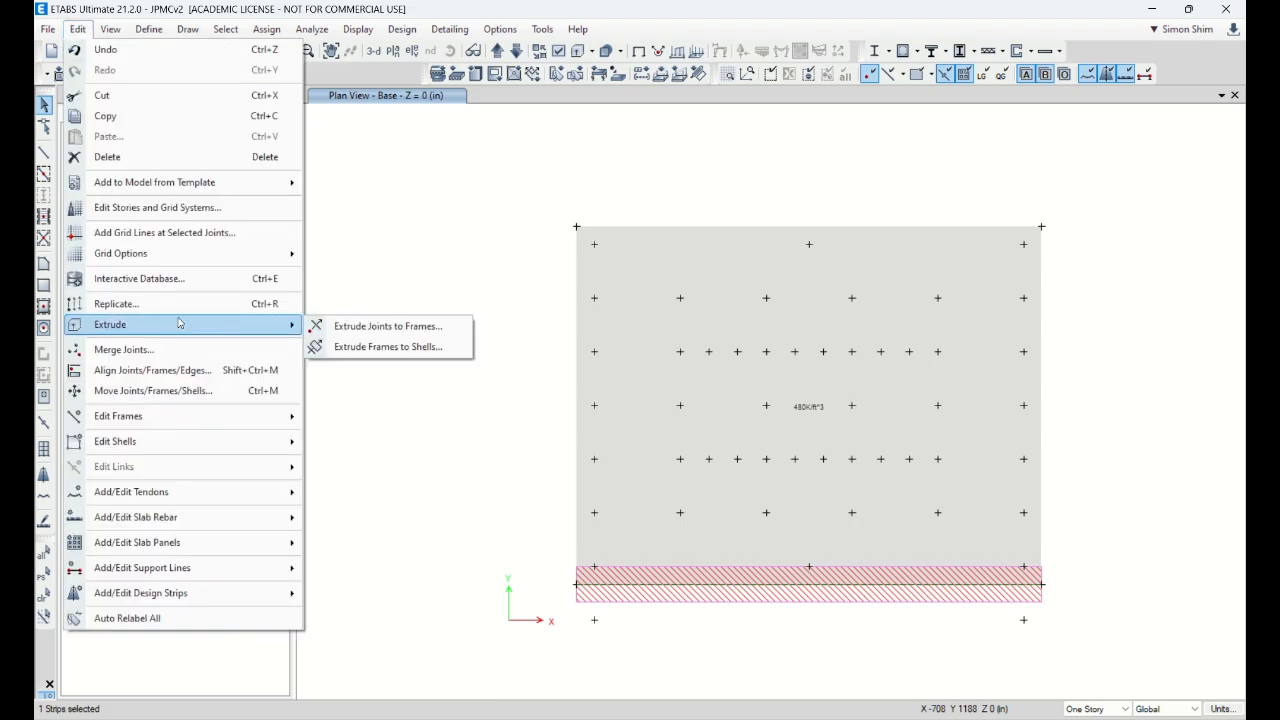
Step: Replicate the strip linearly with dx 0, dy 120 and 10 copies
click(116, 303)
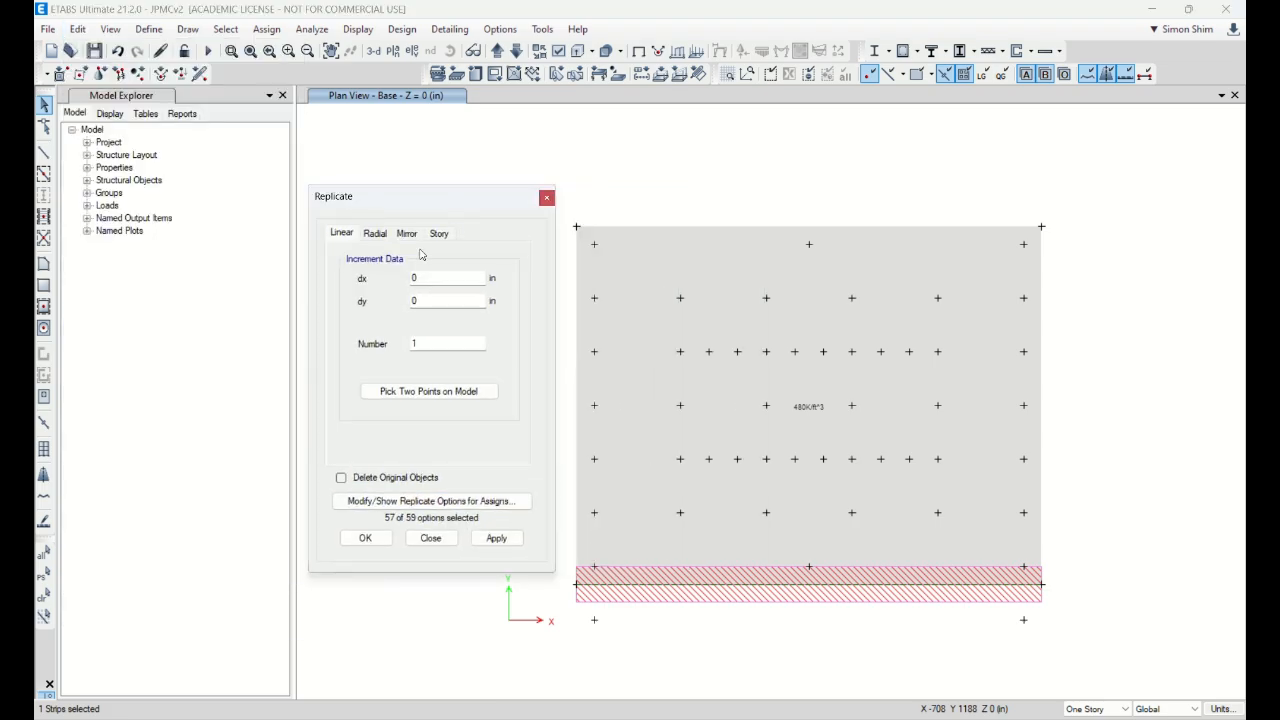
double_click(441, 302)
text(120)
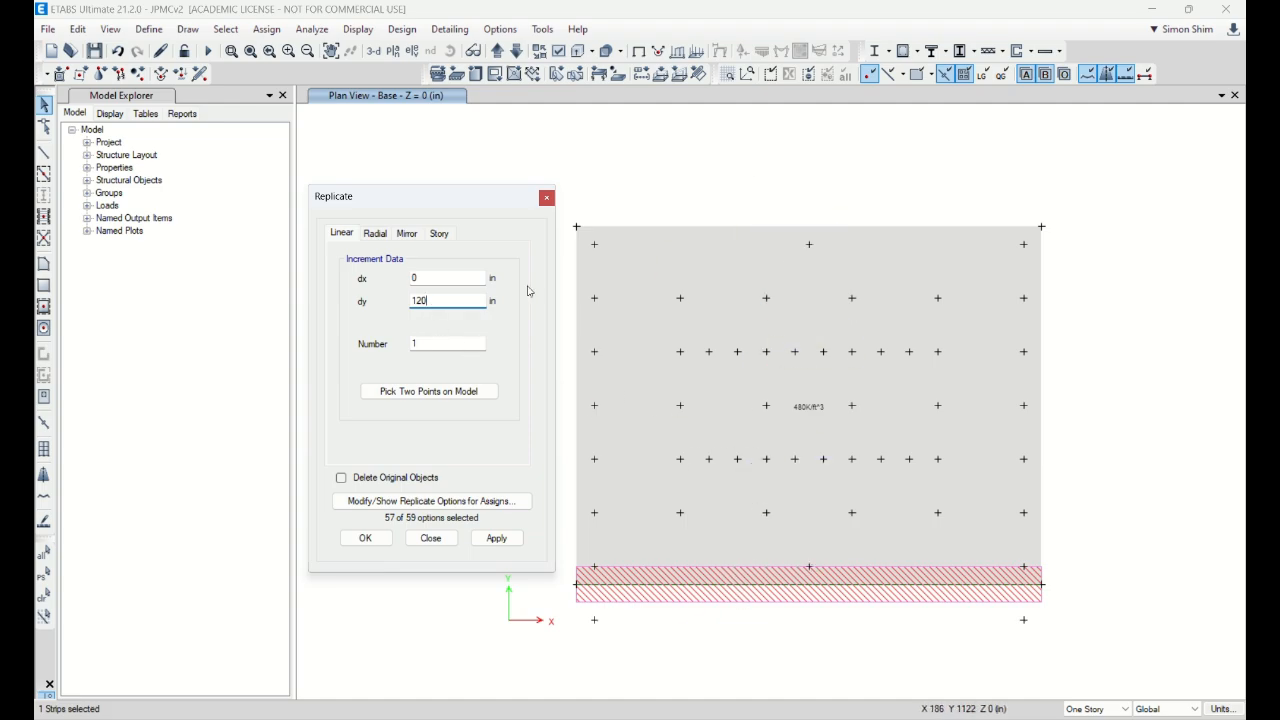
click(445, 344)
text(0)
click(491, 539)
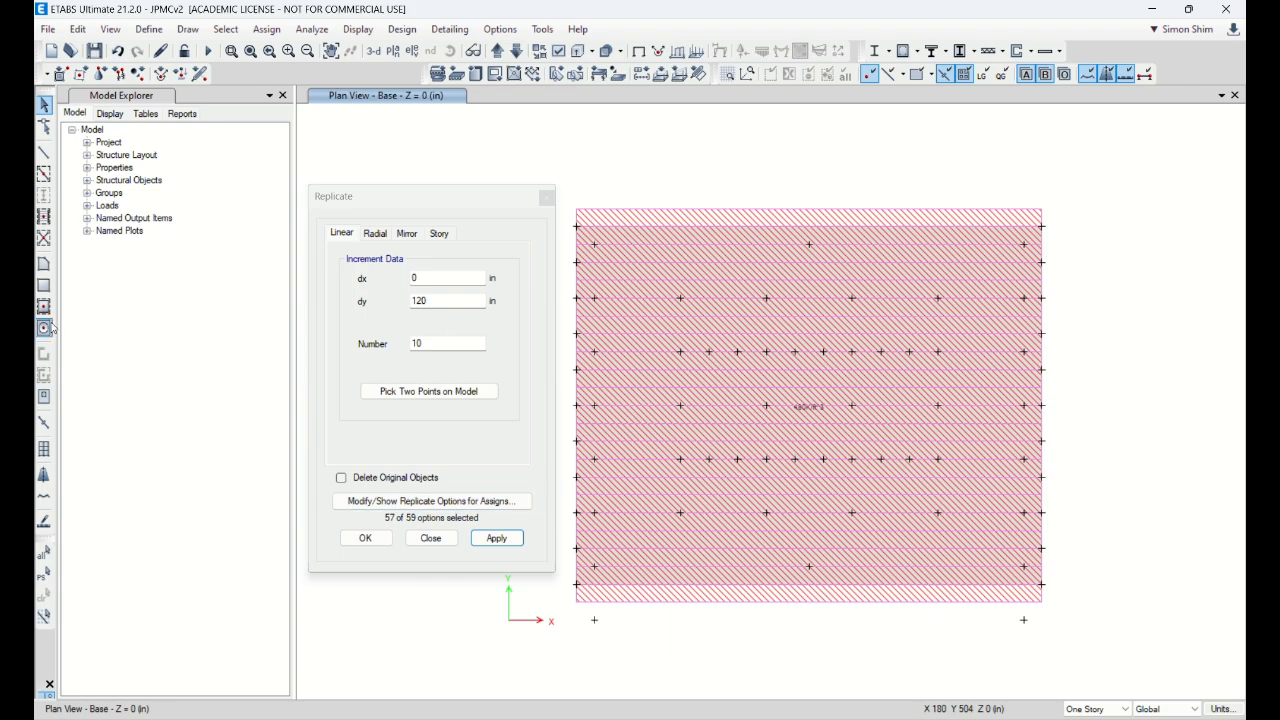
Step: Move the Replicate dialog aside and return to drawing design strips
drag(395, 196, 261, 188)
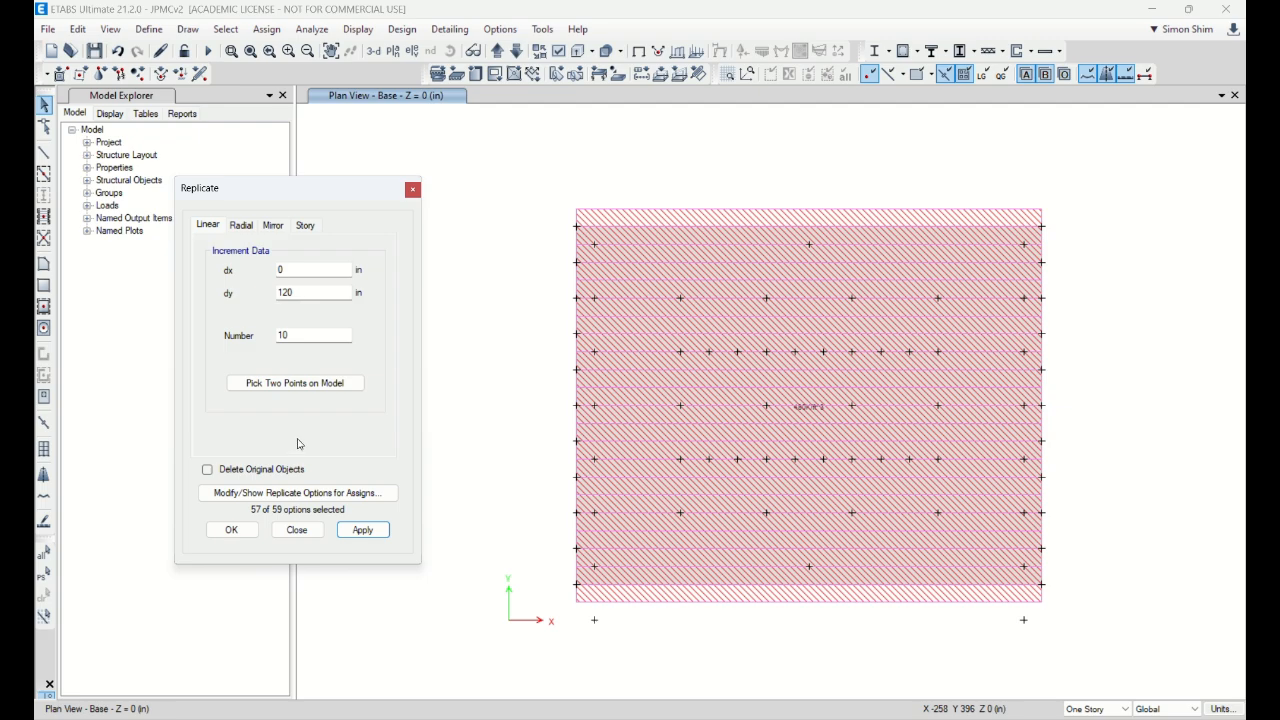
click(61, 493)
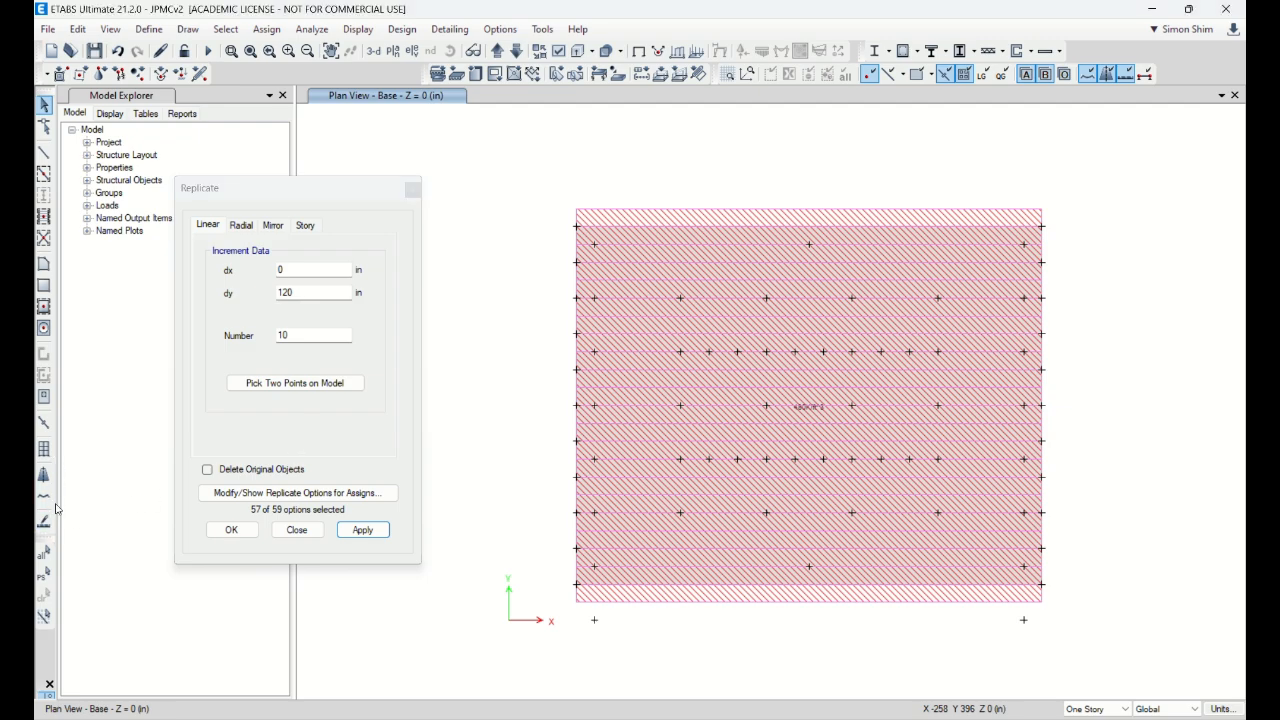
click(44, 477)
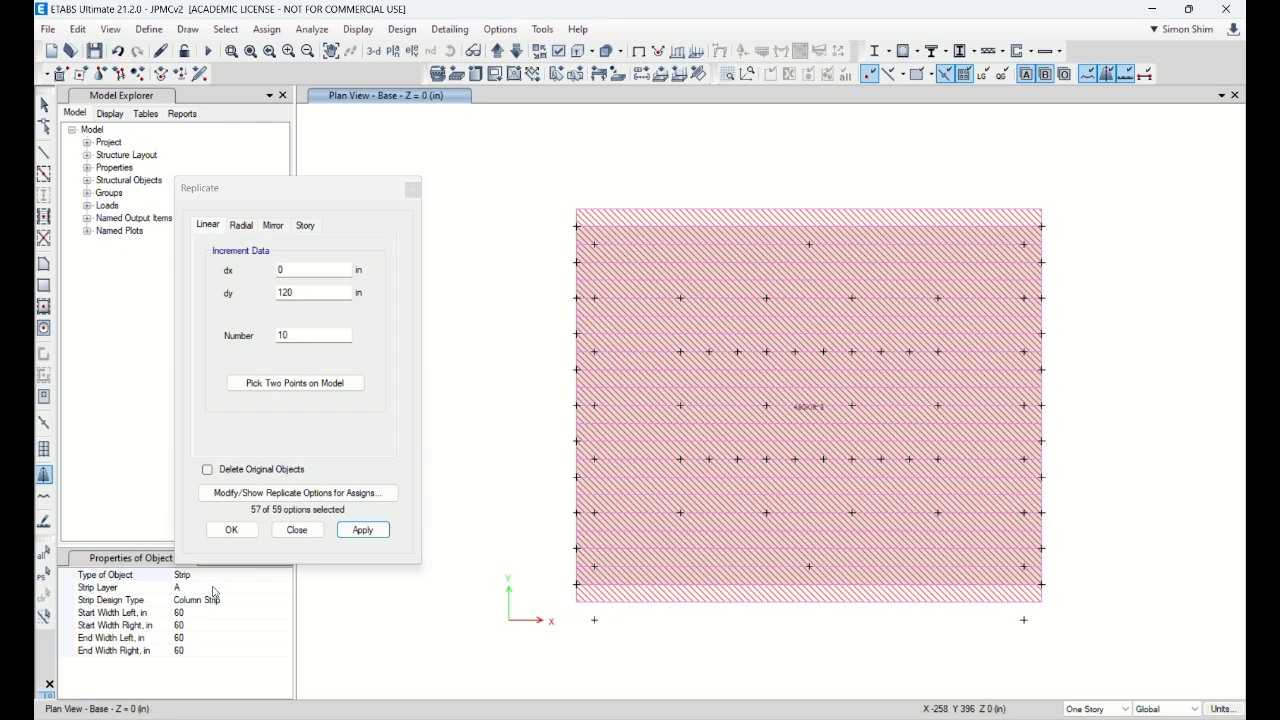
Step: Draw a Layer B strip along the mat's left edge from top to bottom
click(213, 587)
text(B)
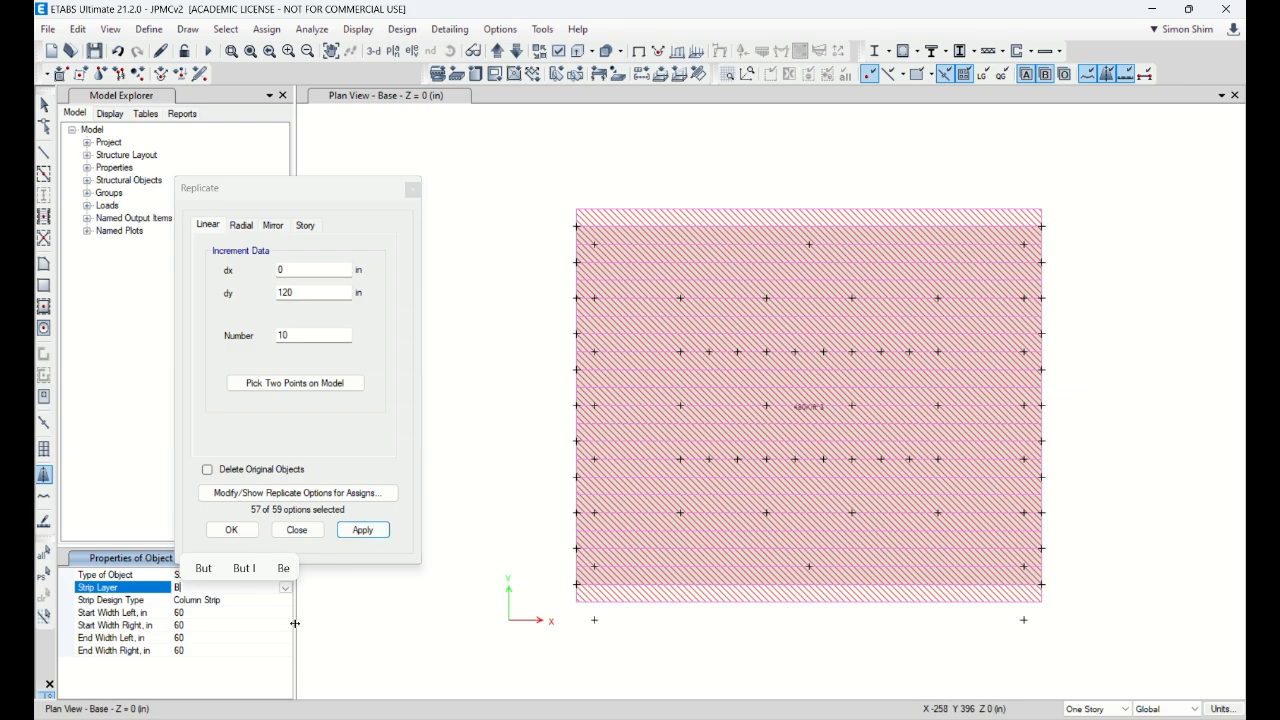
key(Return)
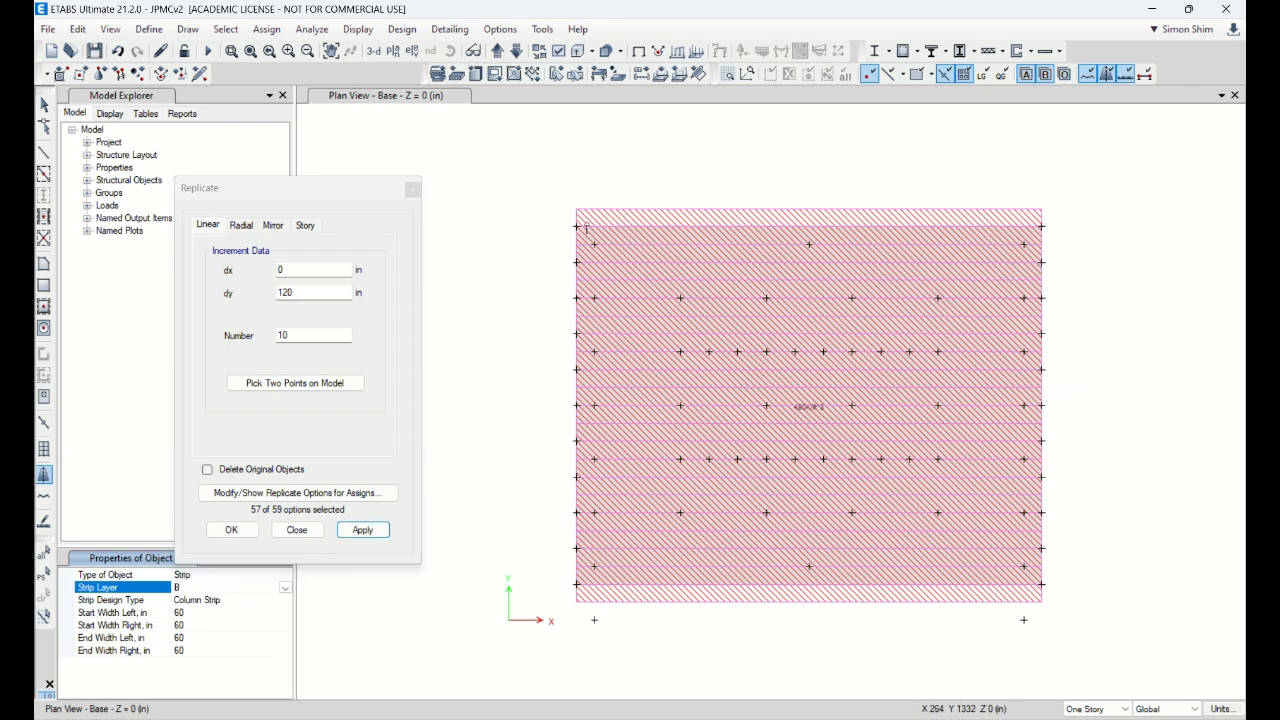
click(577, 227)
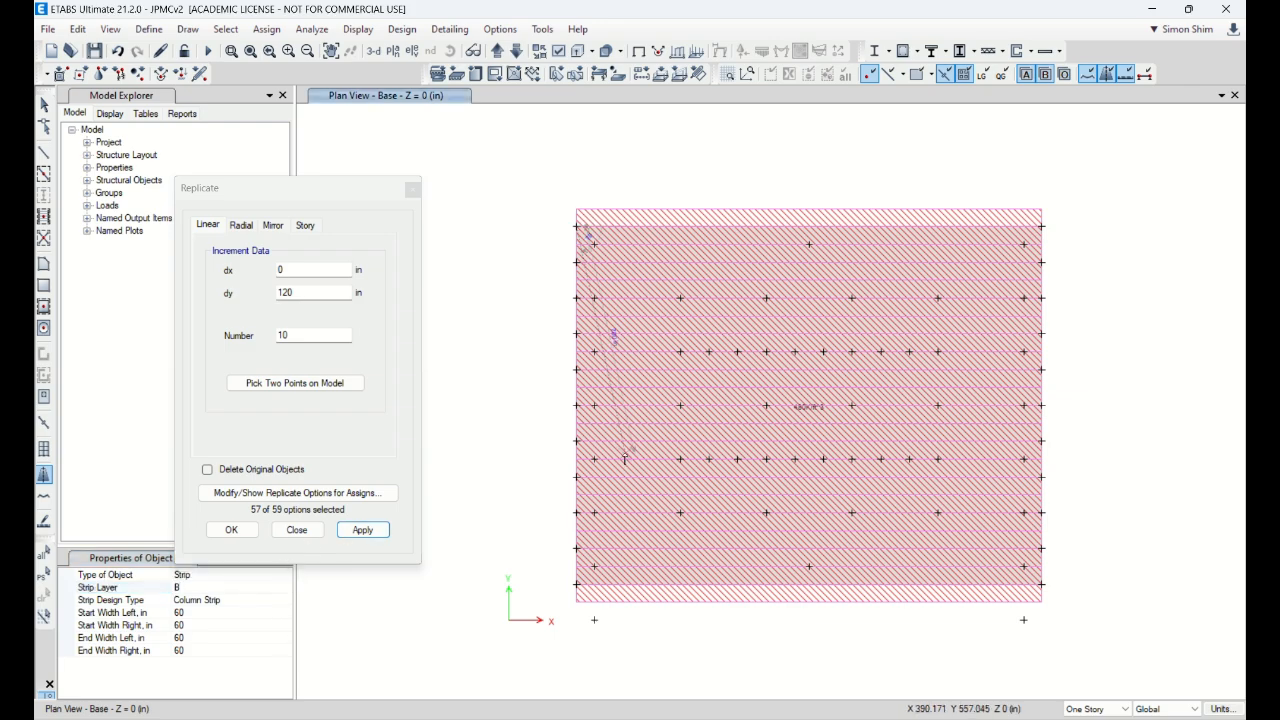
click(576, 586)
key(Escape)
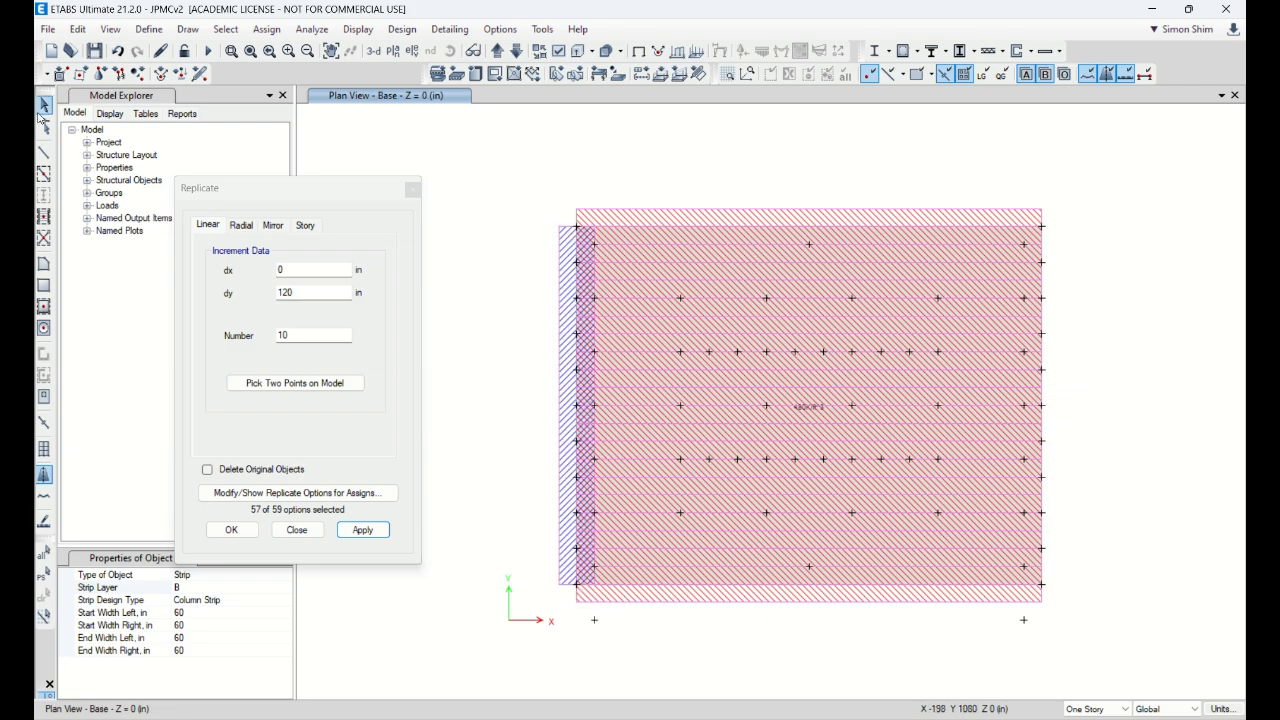
Step: Replicate the left strip 15 times at dx 120 in, deleting copies beyond the right edge
click(578, 313)
double_click(317, 293)
text(0)
key(shift+Tab)
text(12)
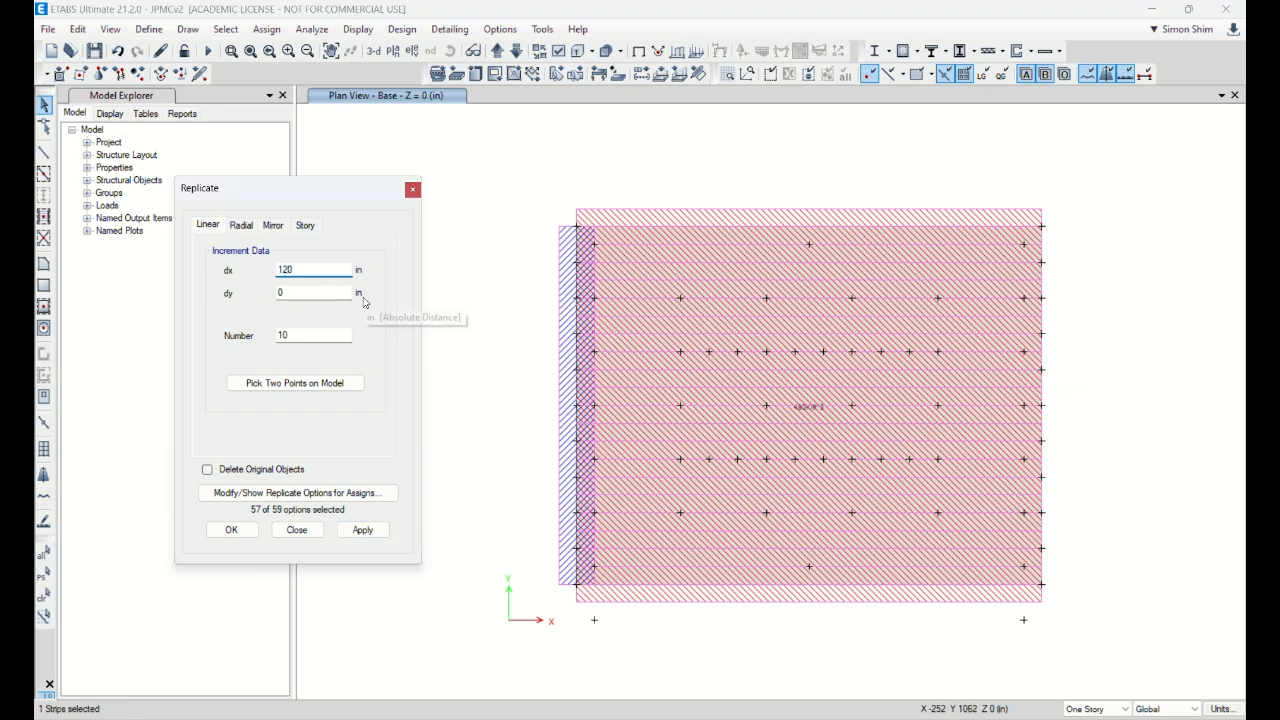
double_click(304, 337)
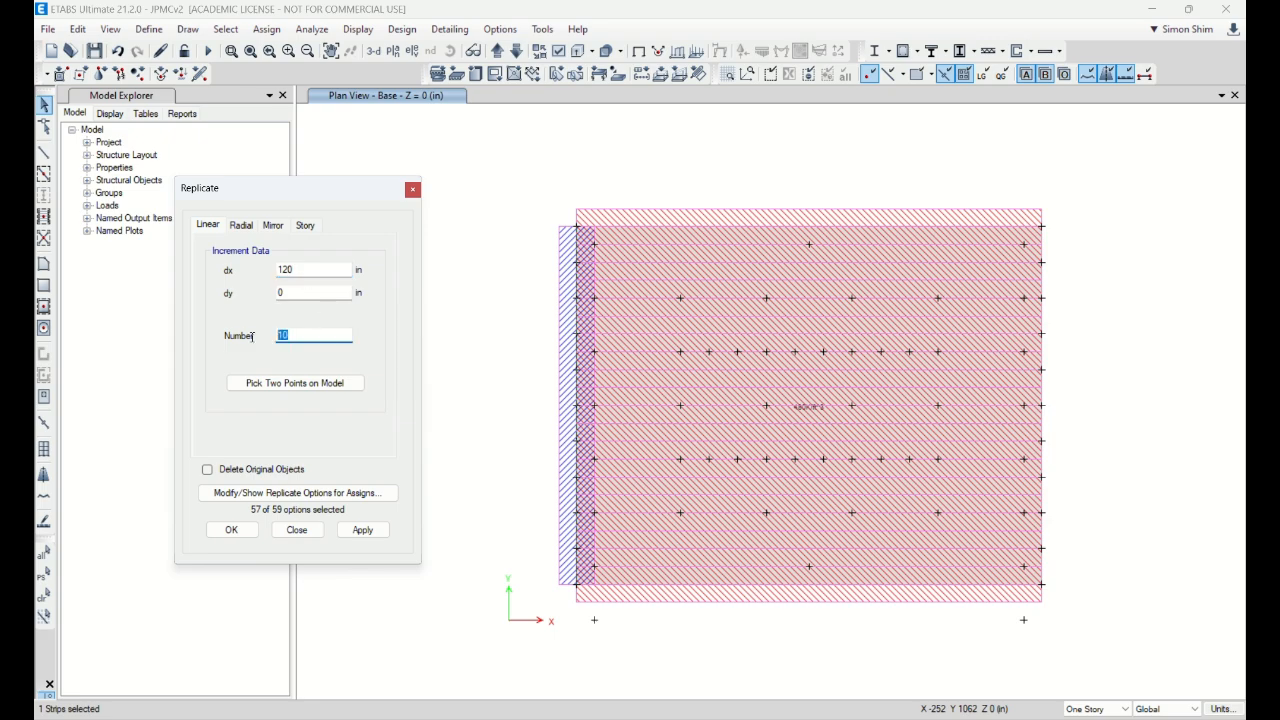
text(15)
click(362, 529)
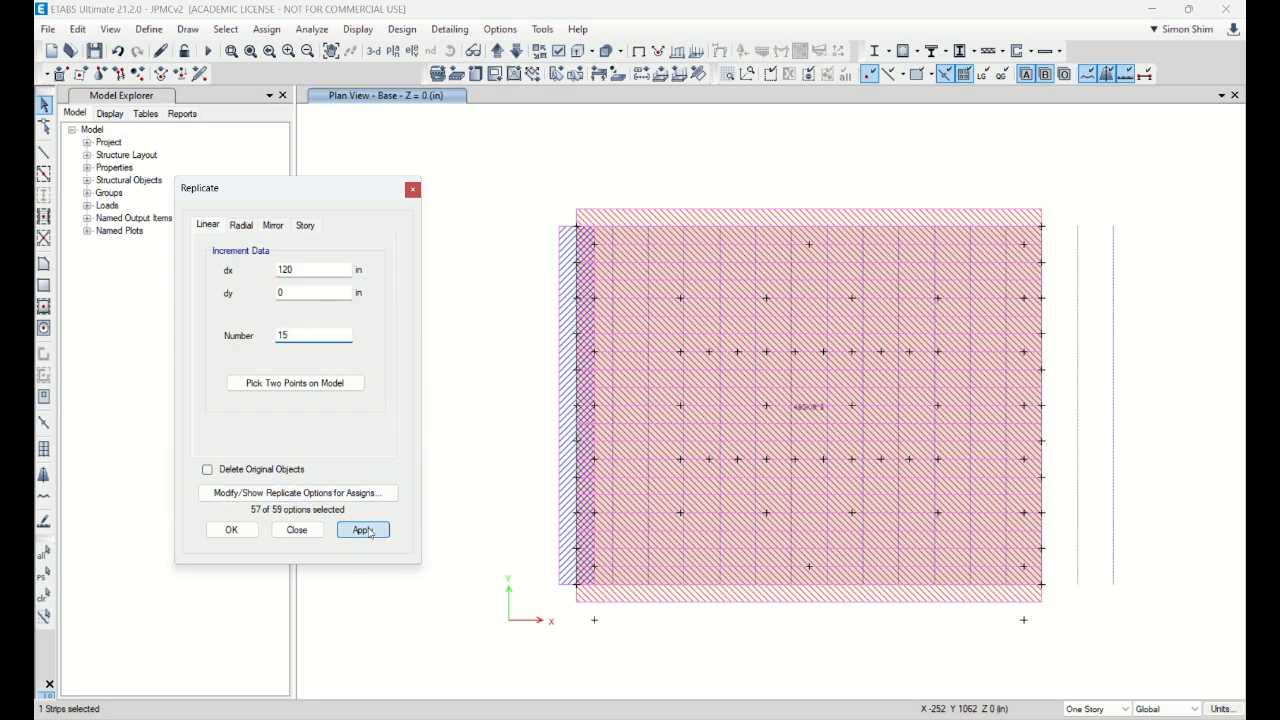
drag(1186, 610, 1098, 238)
key(Delete)
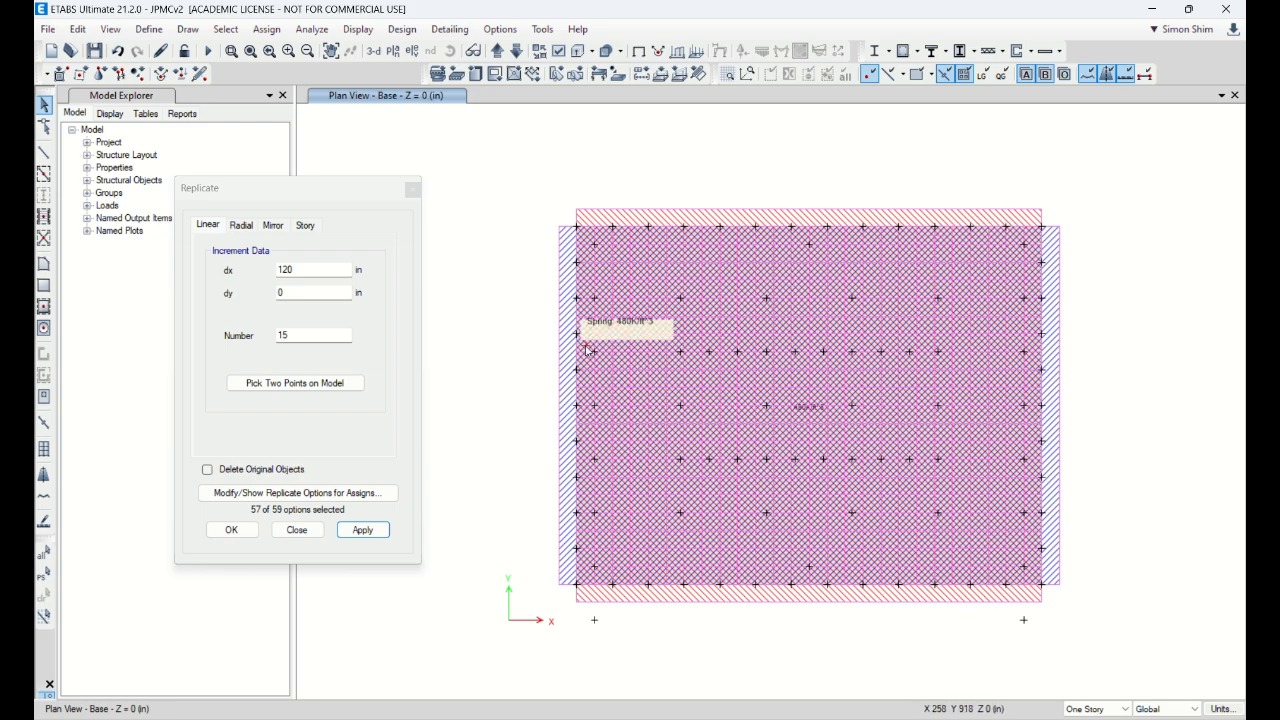
Step: Close the Replicate dialog and restore the ETABS window size
click(231, 530)
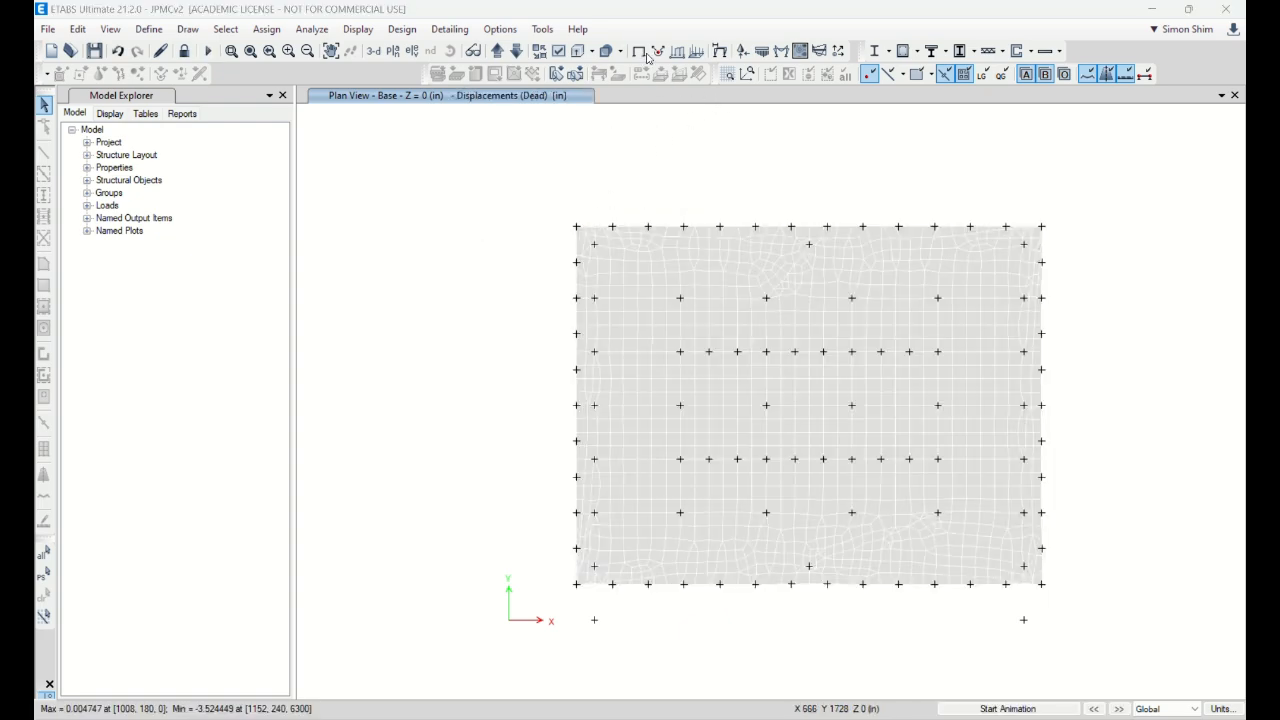
click(1188, 10)
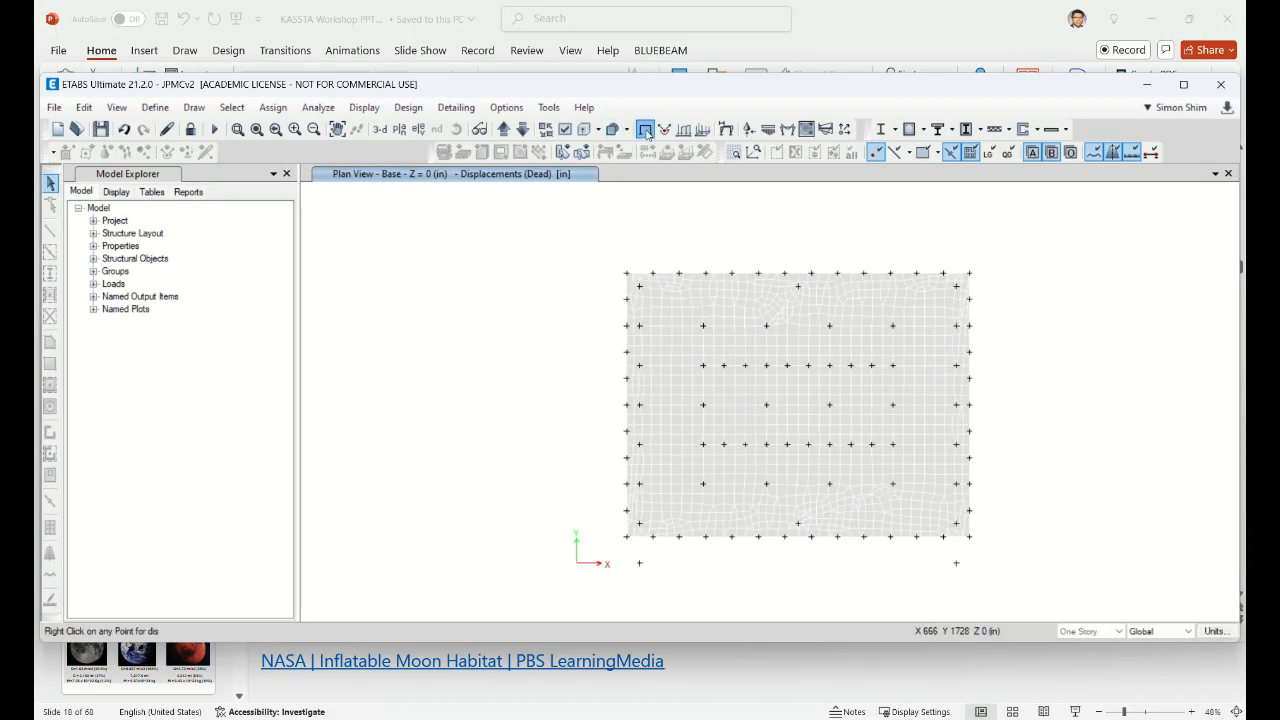
Step: Plot Layer A strip moment diagrams for the DStlS2 combination
click(646, 131)
double_click(758, 88)
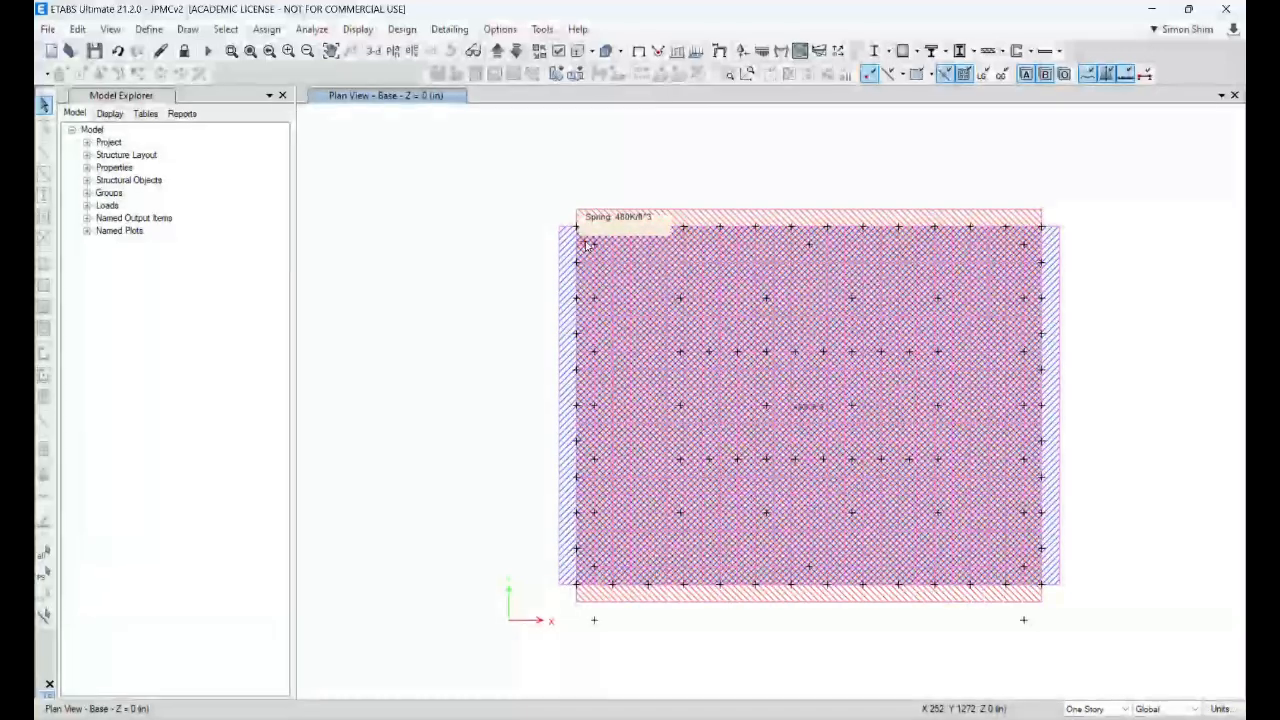
click(358, 29)
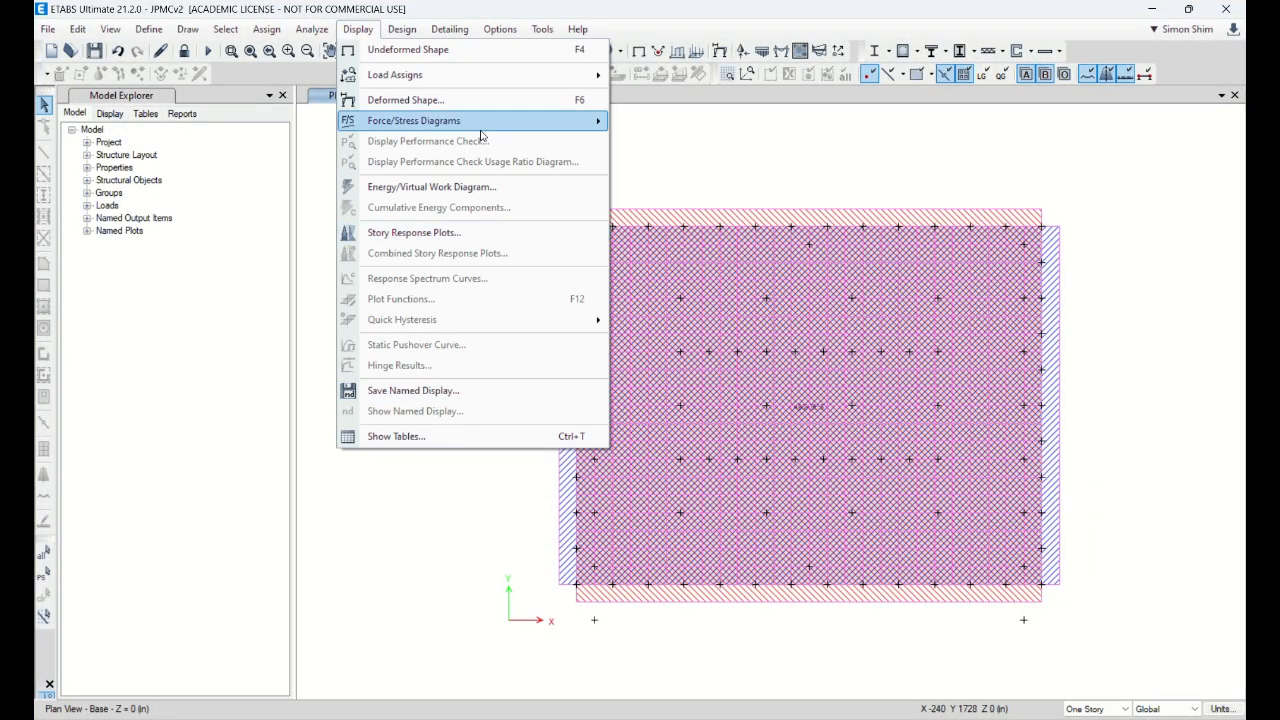
mouse_move(497, 124)
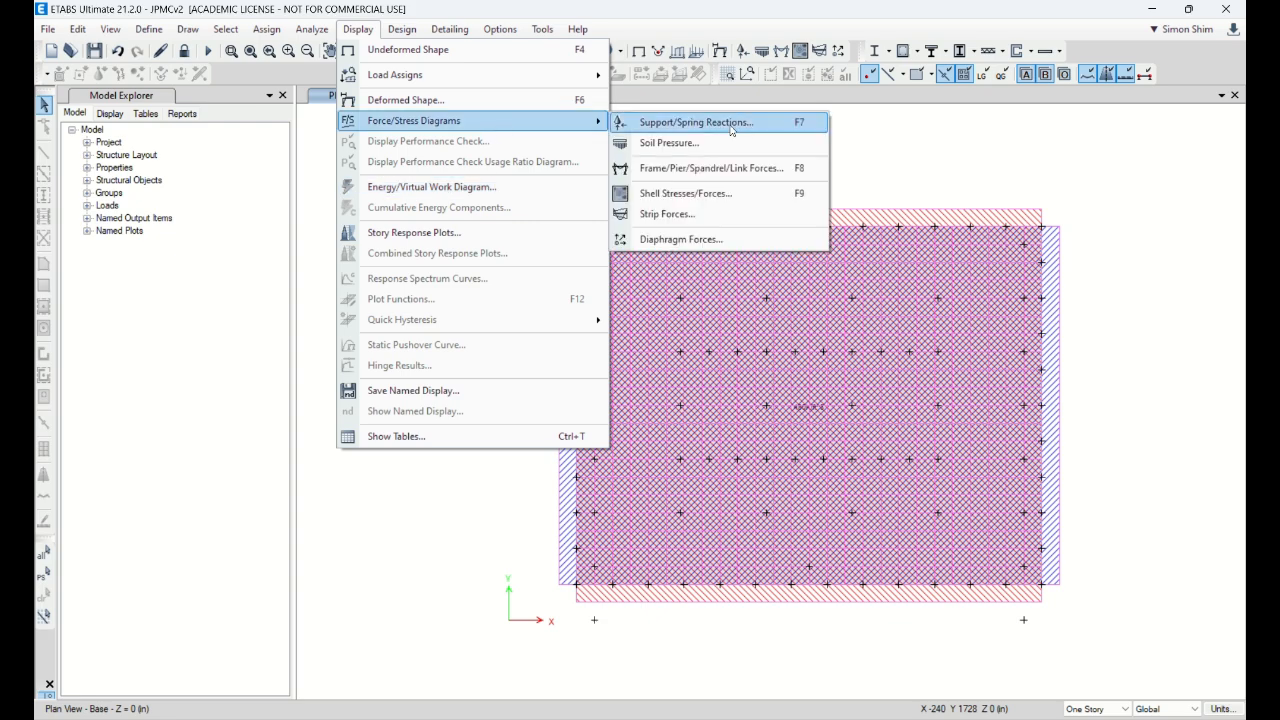
click(705, 213)
drag(646, 166, 423, 158)
click(340, 228)
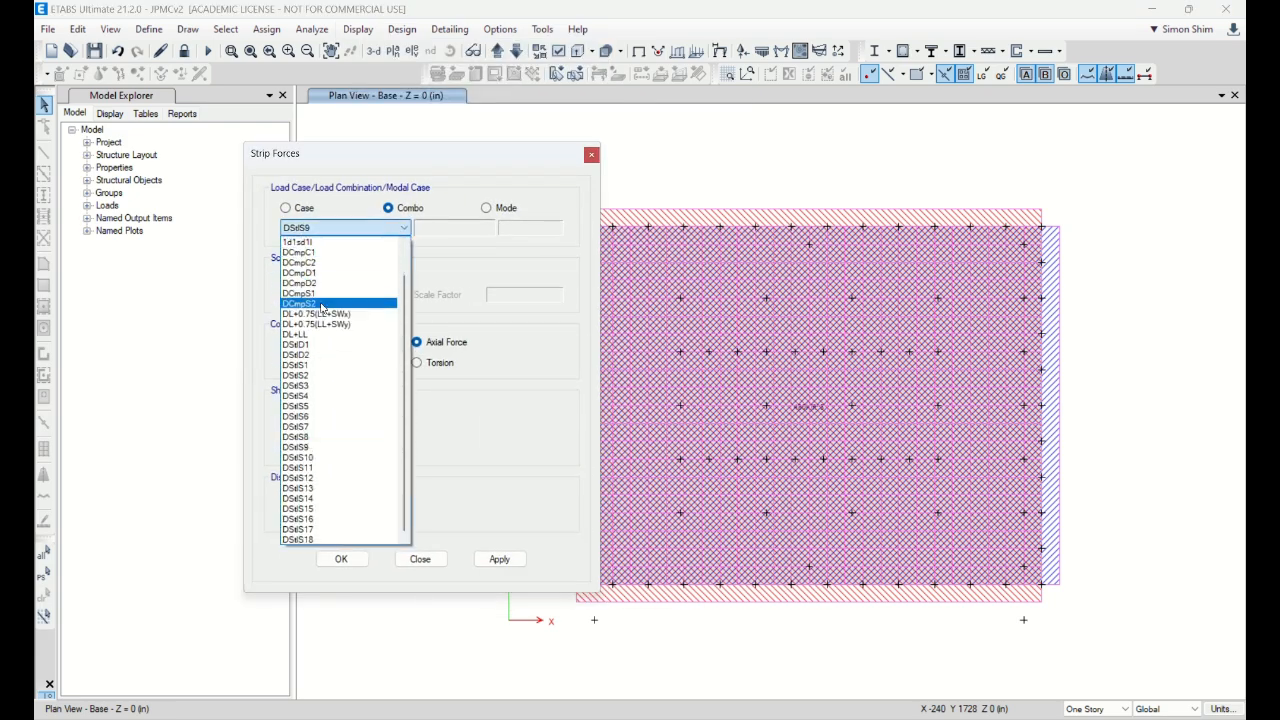
click(303, 379)
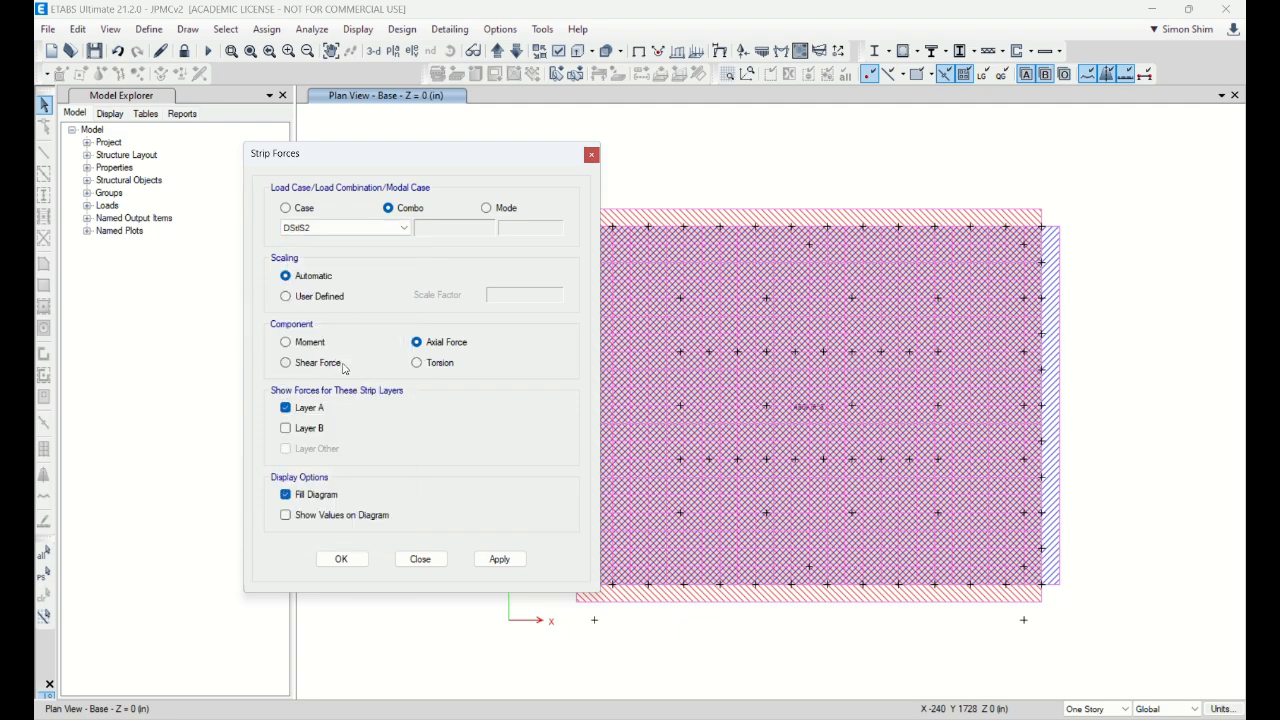
click(313, 344)
click(499, 558)
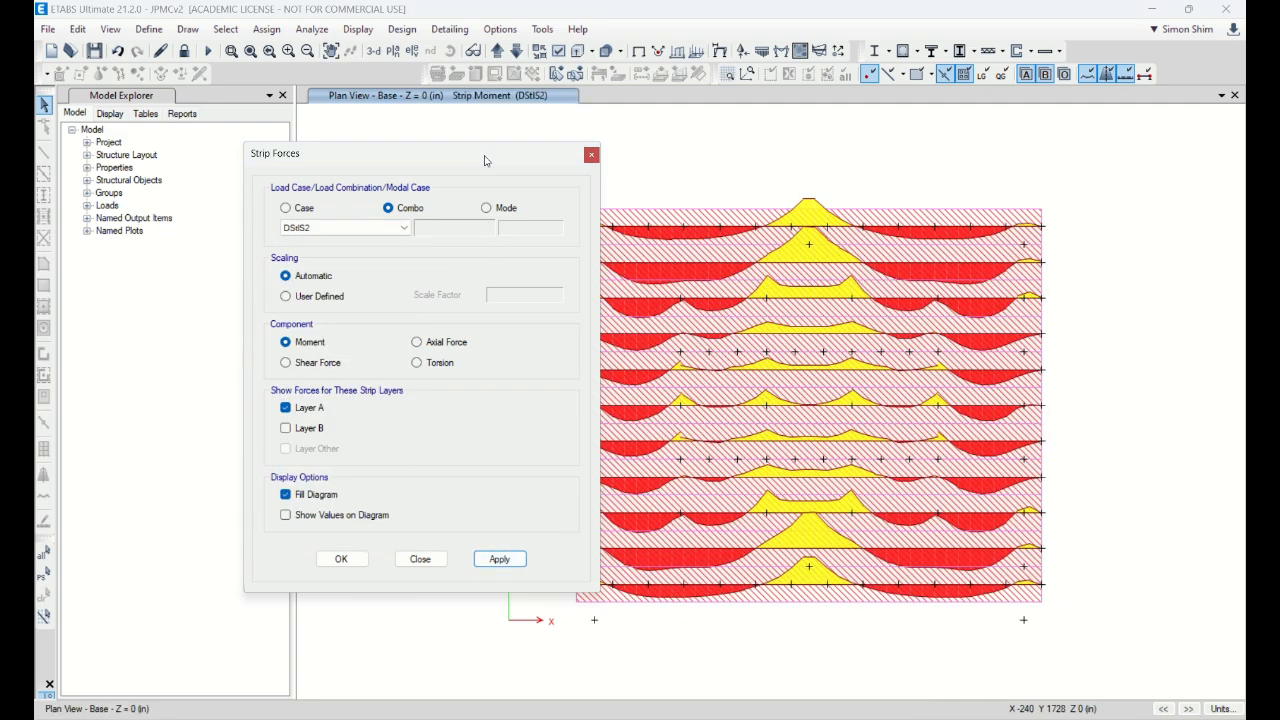
Step: Include Layer B strips and redraw the strip moments for combination DStlS11
drag(489, 163, 405, 160)
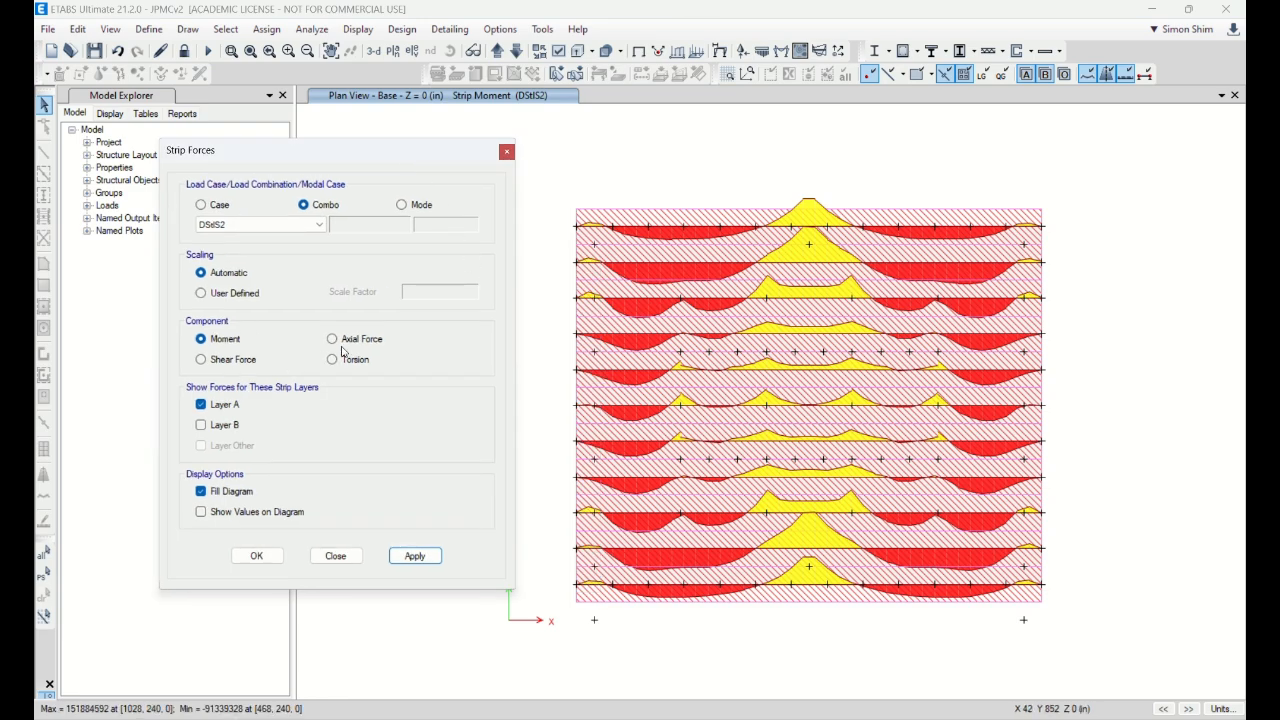
click(230, 425)
click(413, 552)
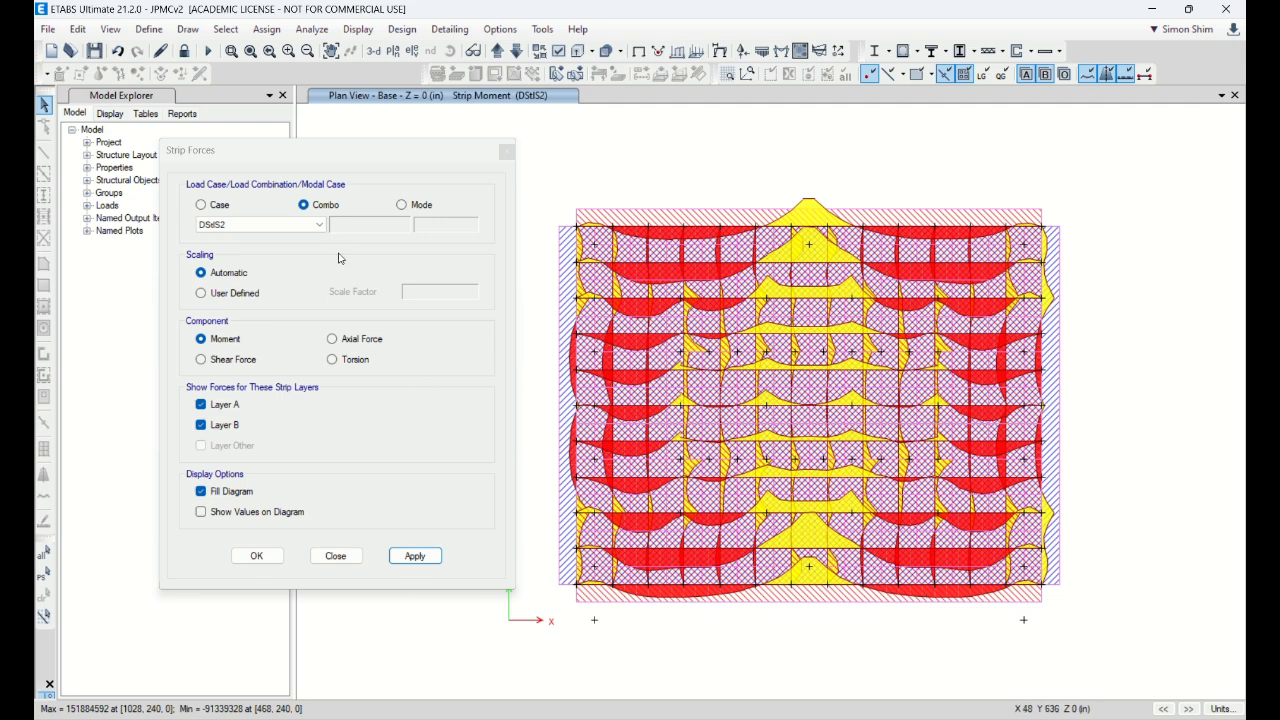
click(319, 225)
click(251, 464)
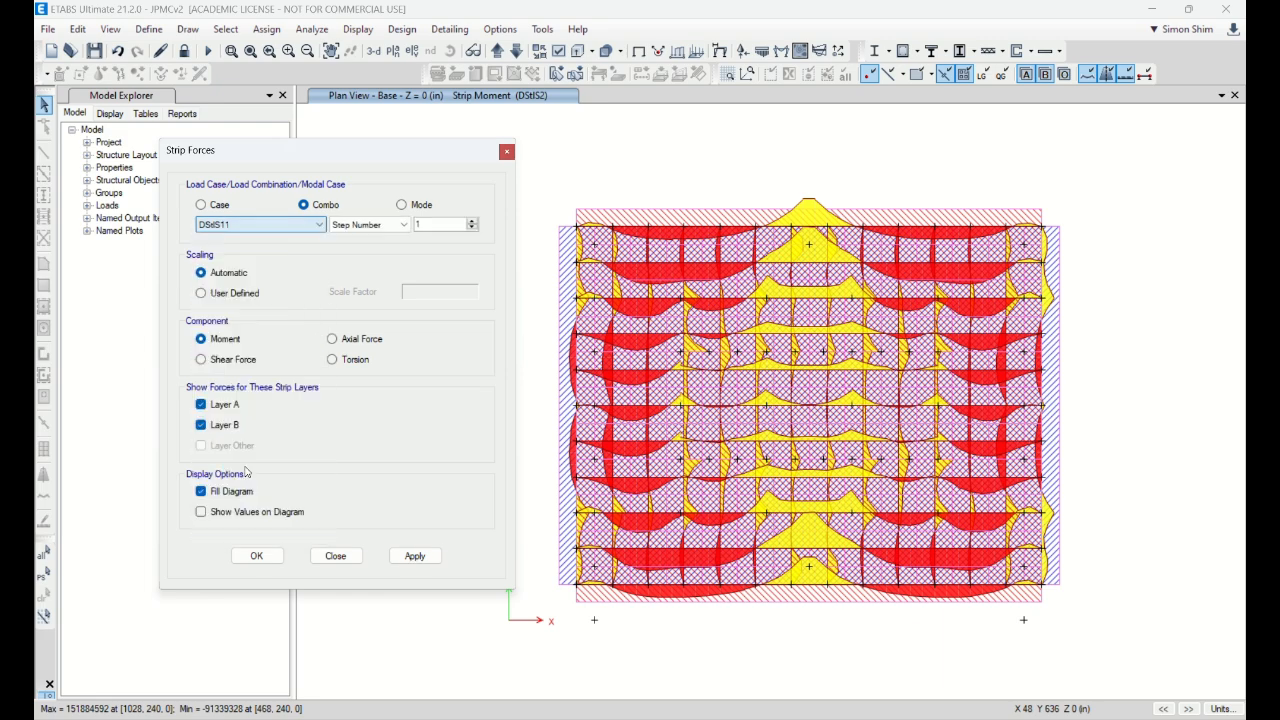
click(417, 557)
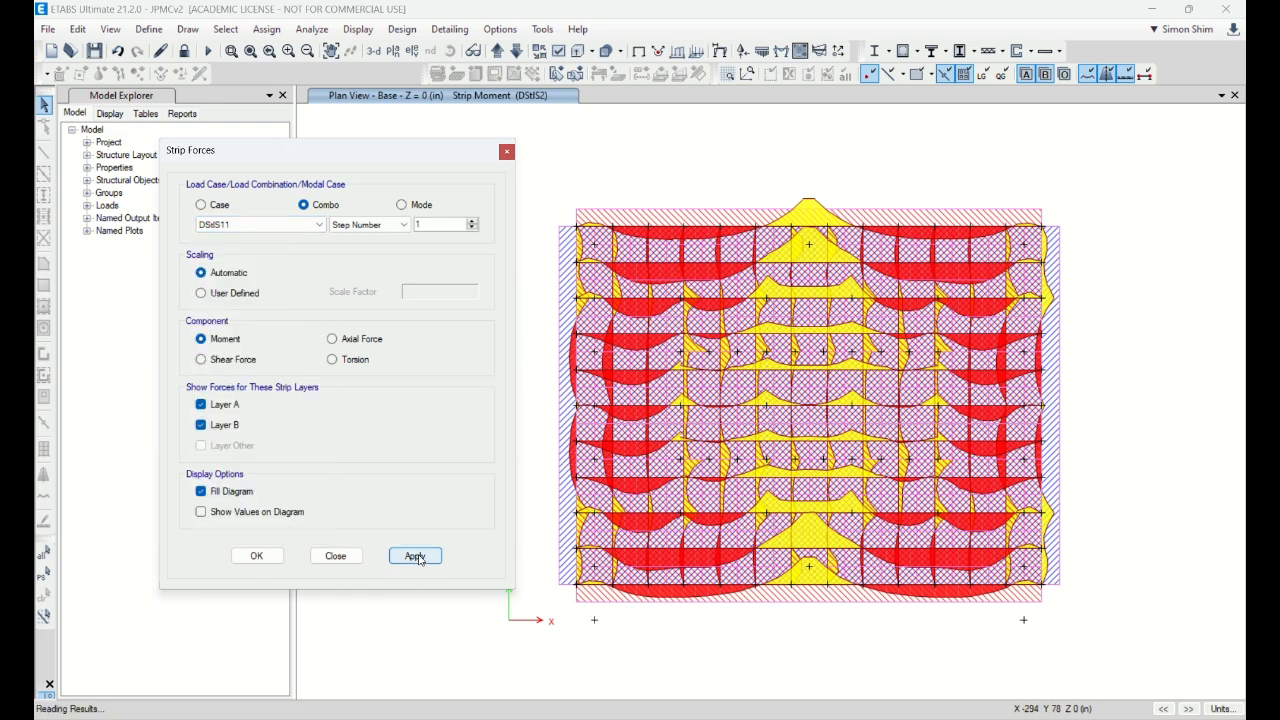
click(336, 556)
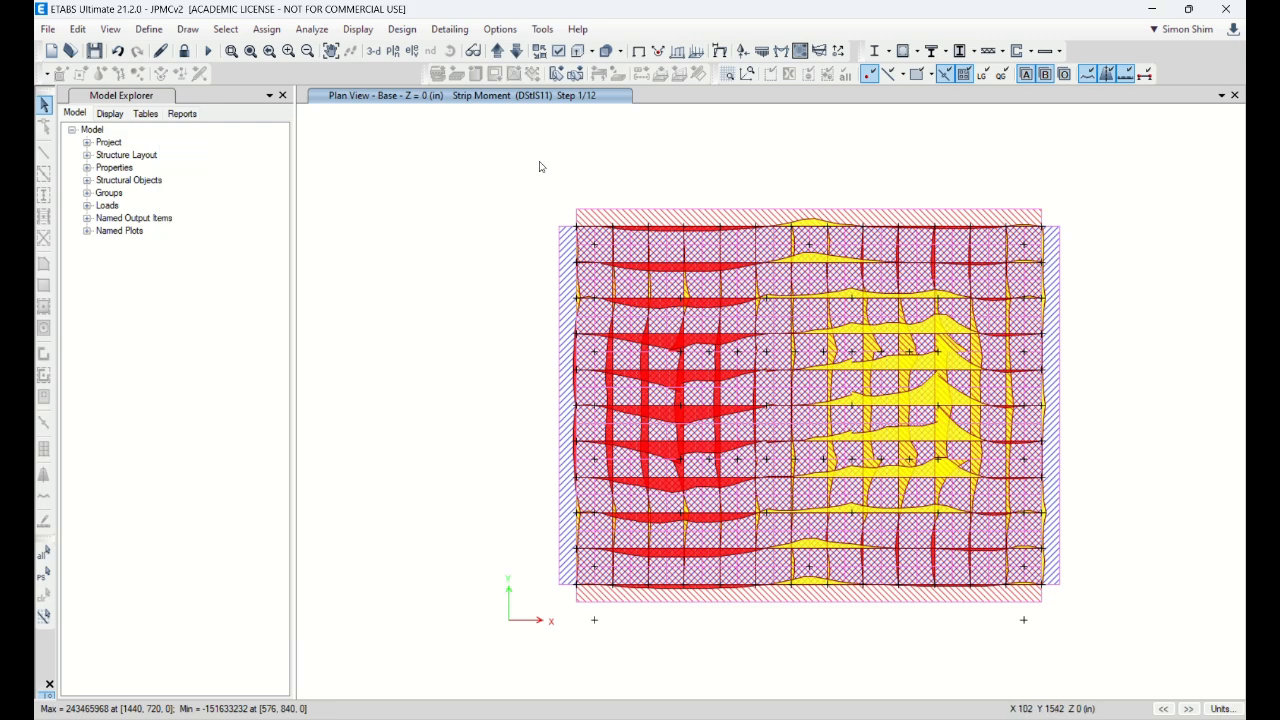
click(412, 35)
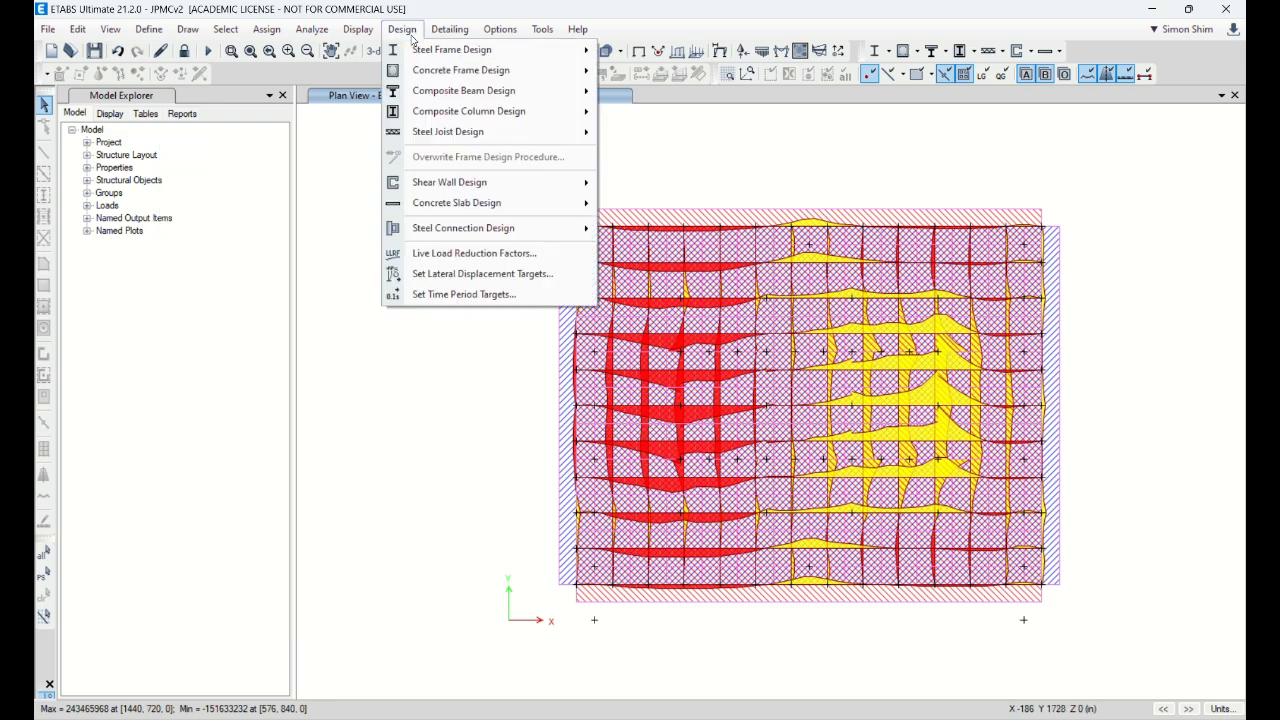
Step: Start the concrete slab design, then open Concrete Slab Design > Display Flexural Design
mouse_move(491, 209)
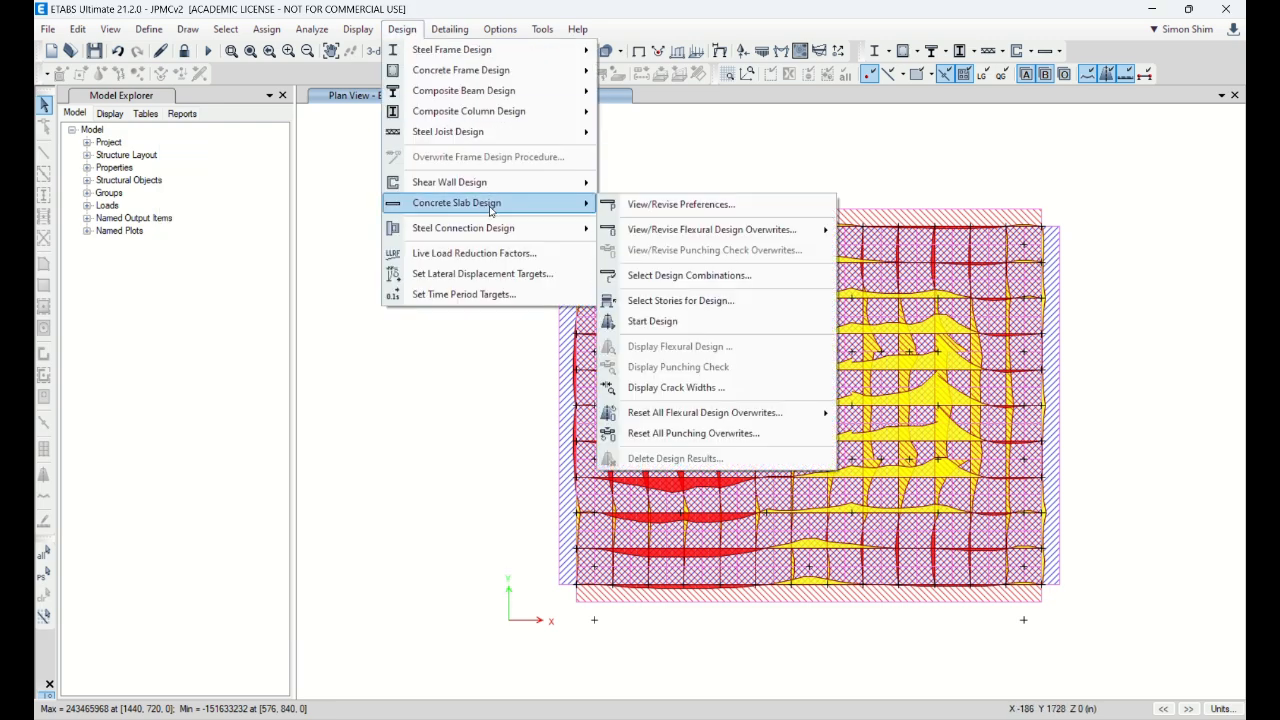
click(688, 323)
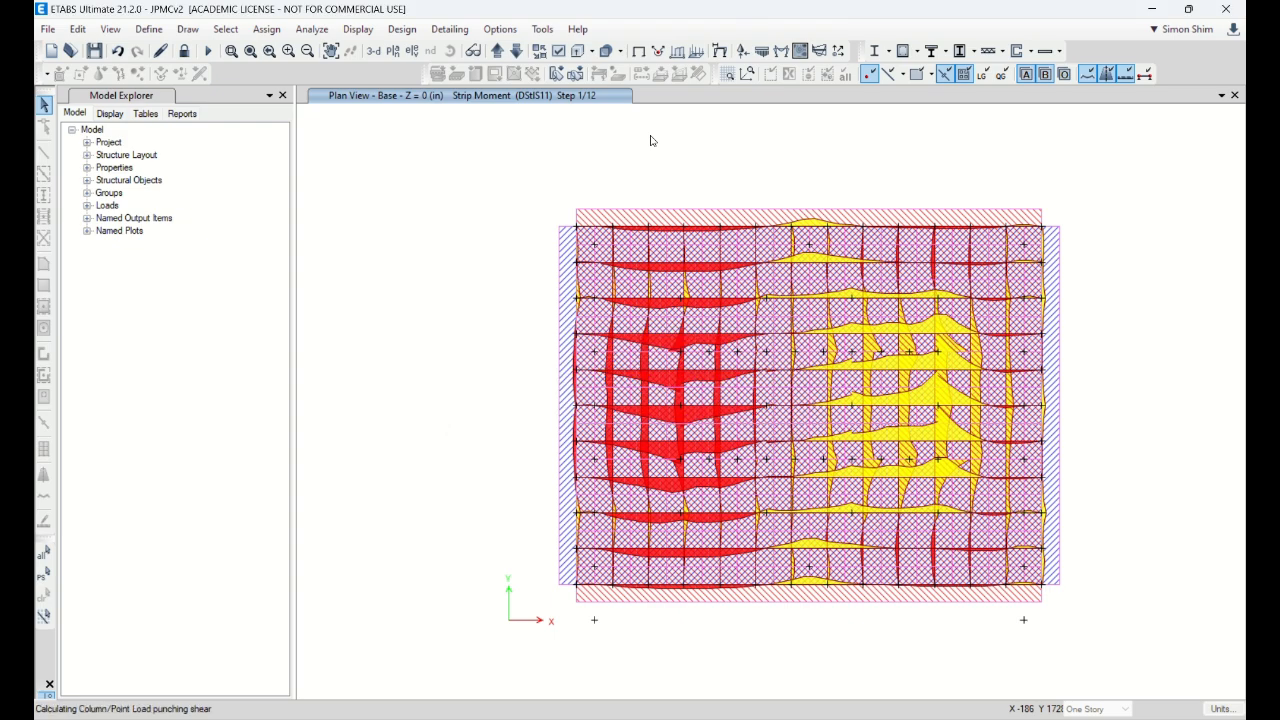
click(402, 30)
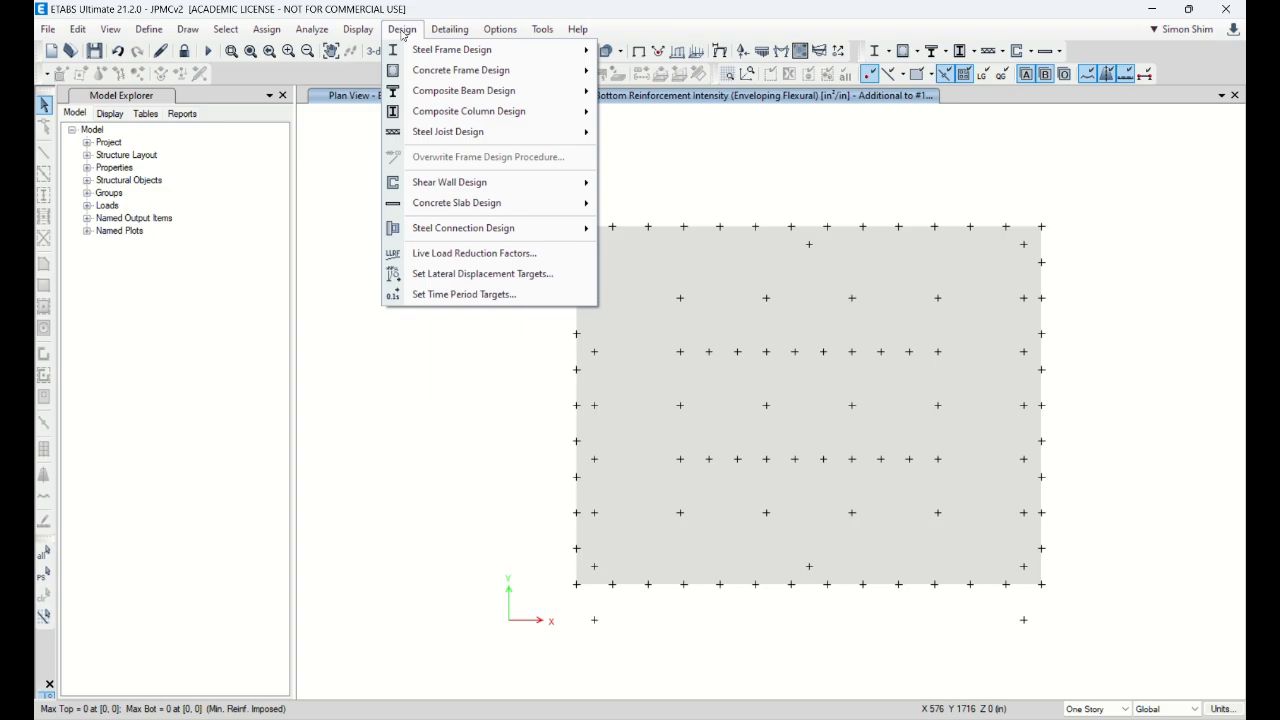
mouse_move(456, 206)
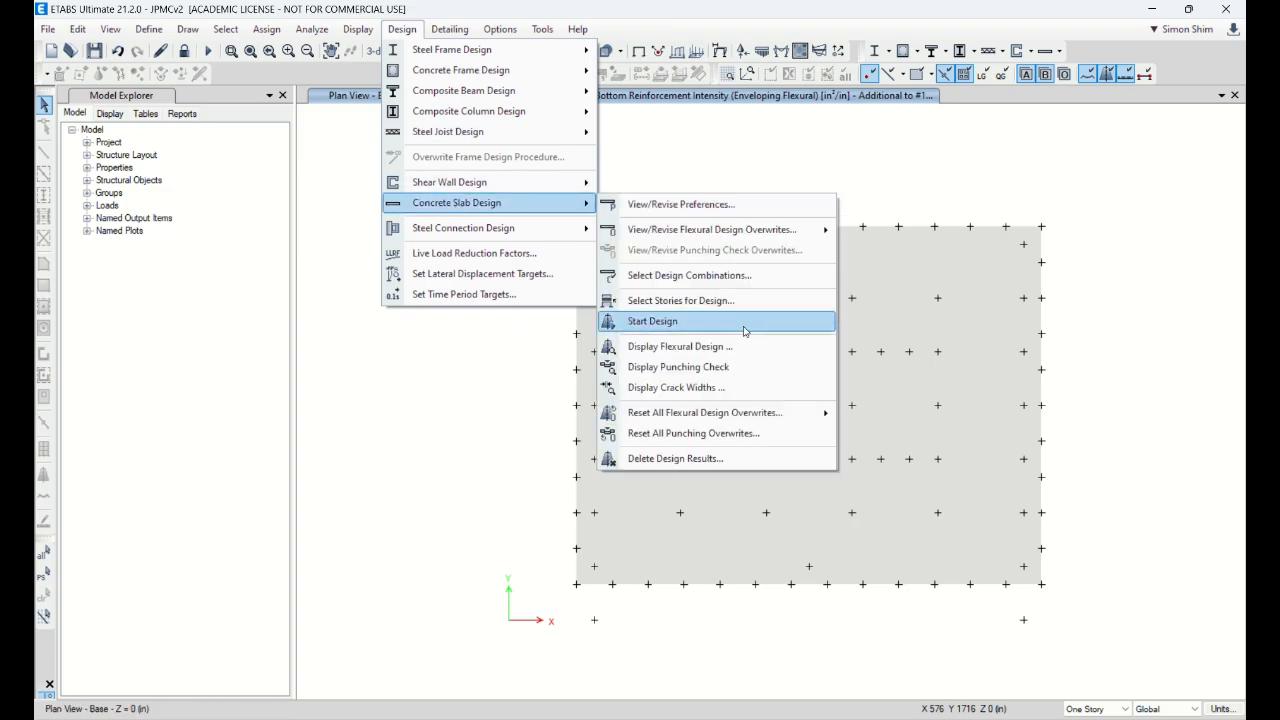
click(700, 346)
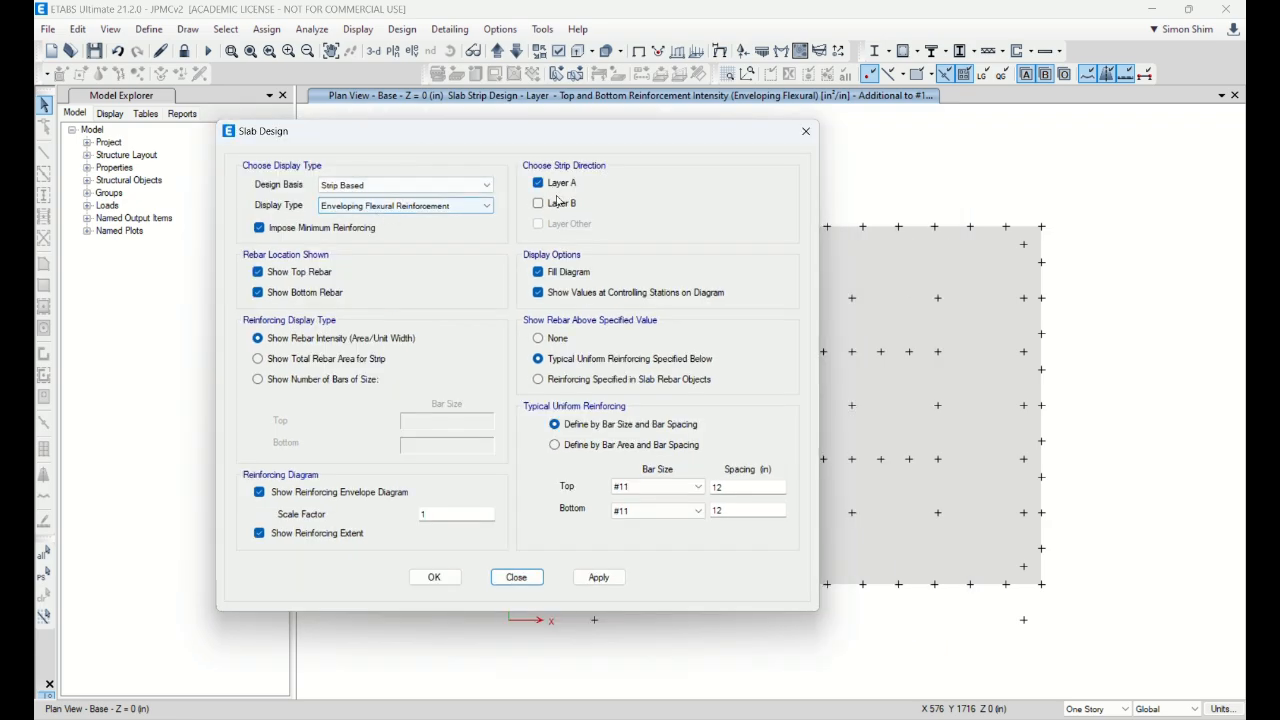
Step: Plot Layer A bottom rebar only, as number of #11 bars for top and bottom
click(293, 272)
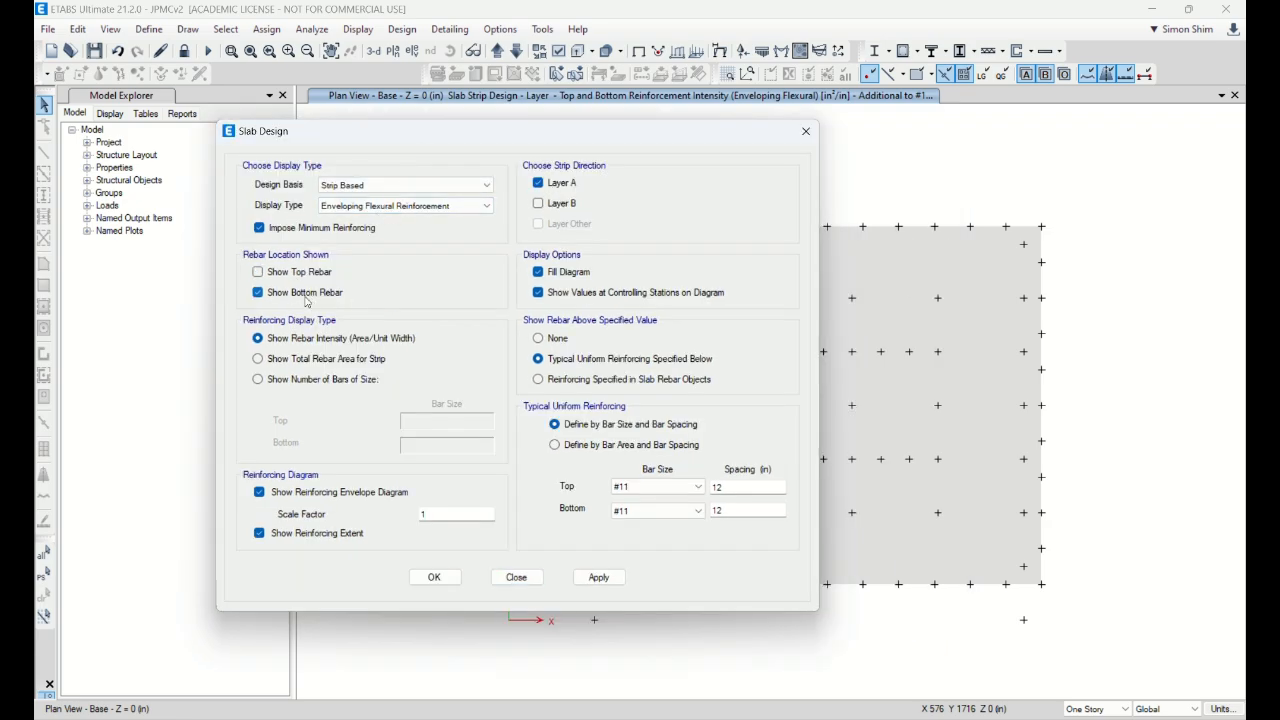
drag(502, 131, 426, 115)
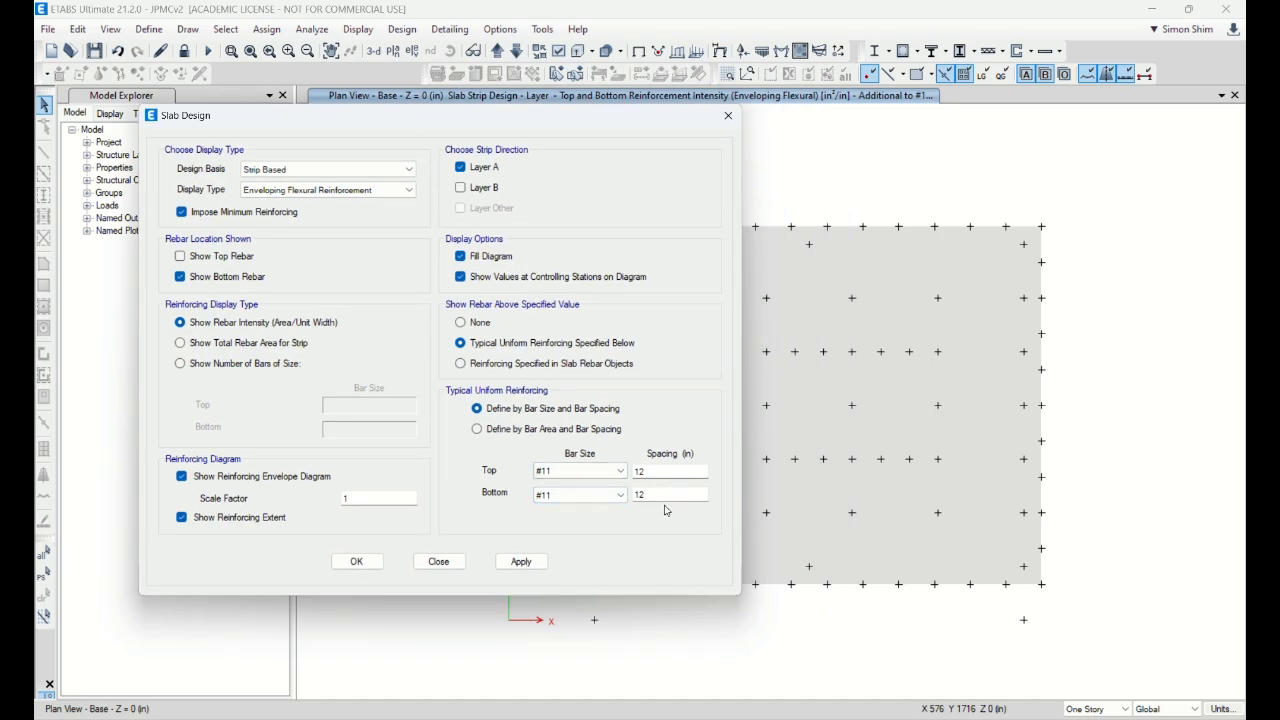
click(208, 366)
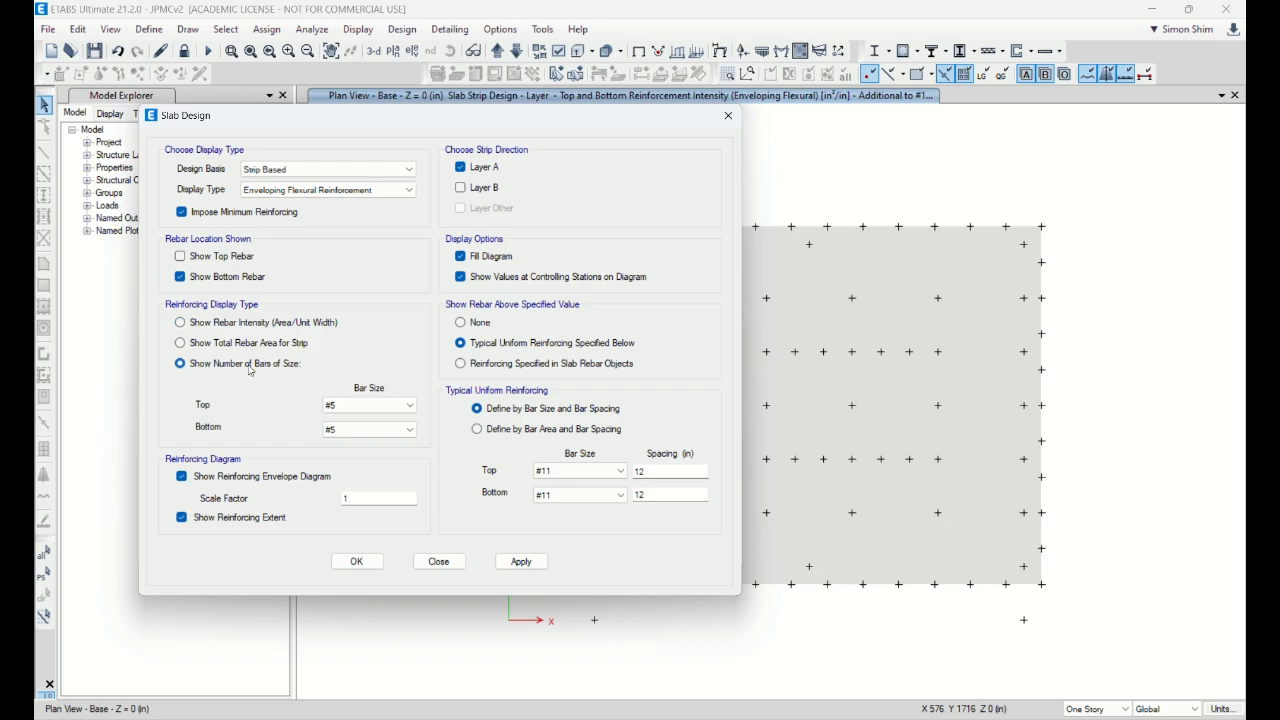
click(356, 406)
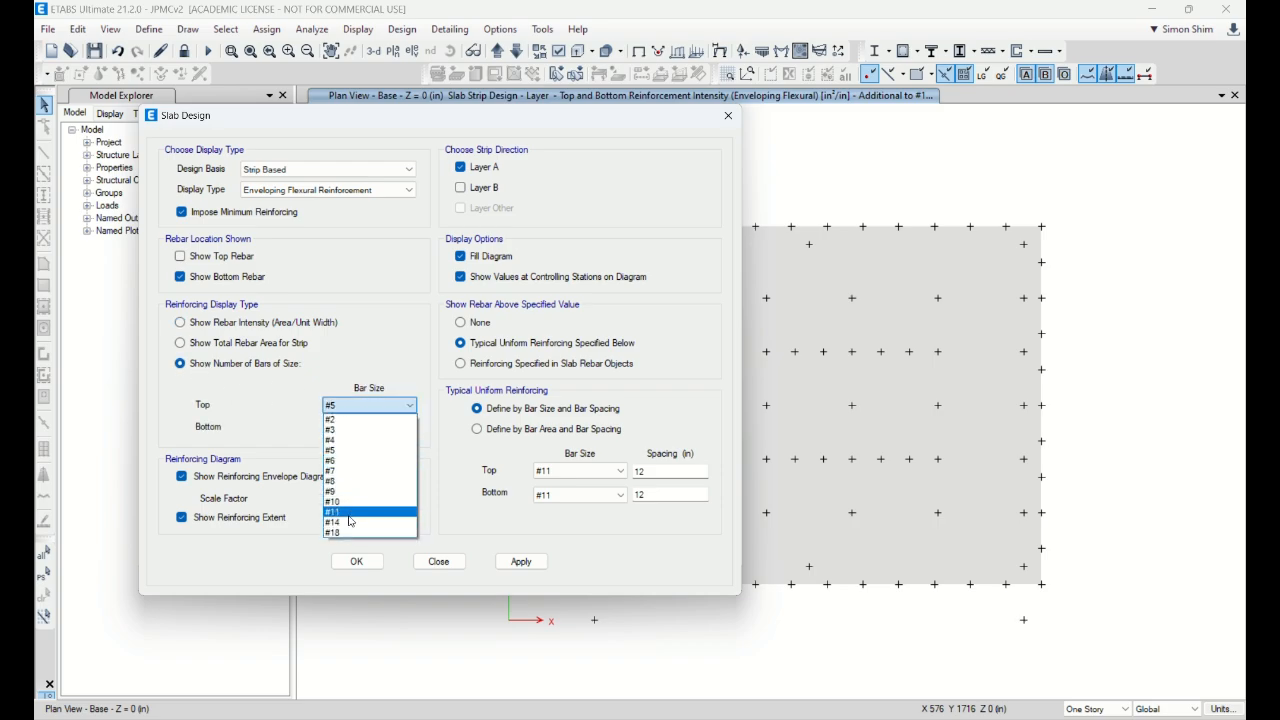
click(352, 514)
click(357, 434)
click(352, 536)
click(521, 561)
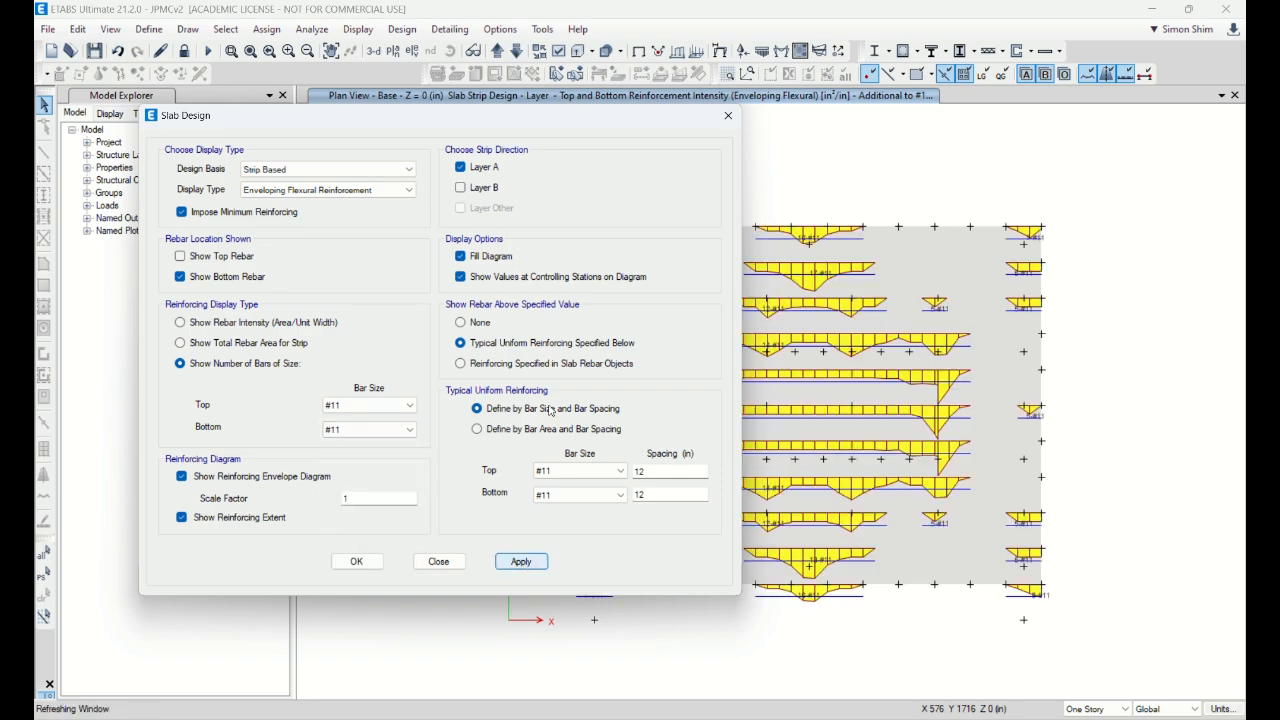
Step: Move the settings aside to view the plan and select the bottom mesh spacing
drag(595, 131, 443, 112)
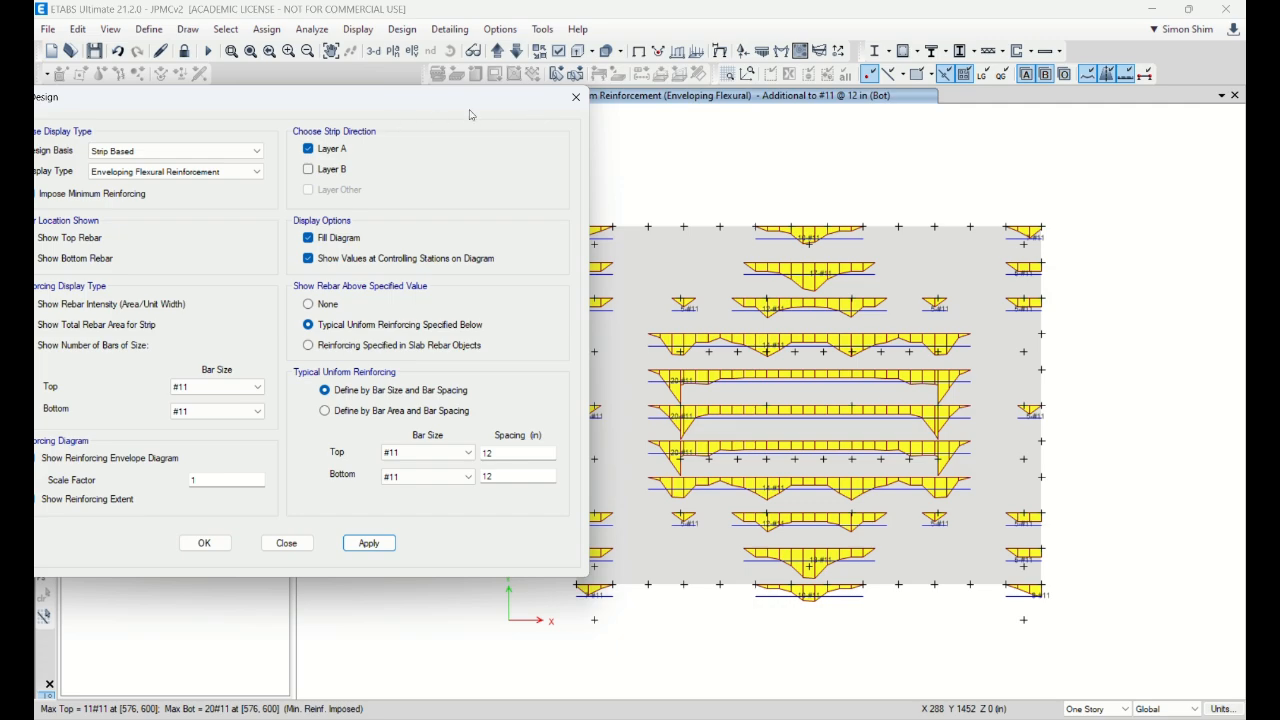
drag(478, 104, 347, 107)
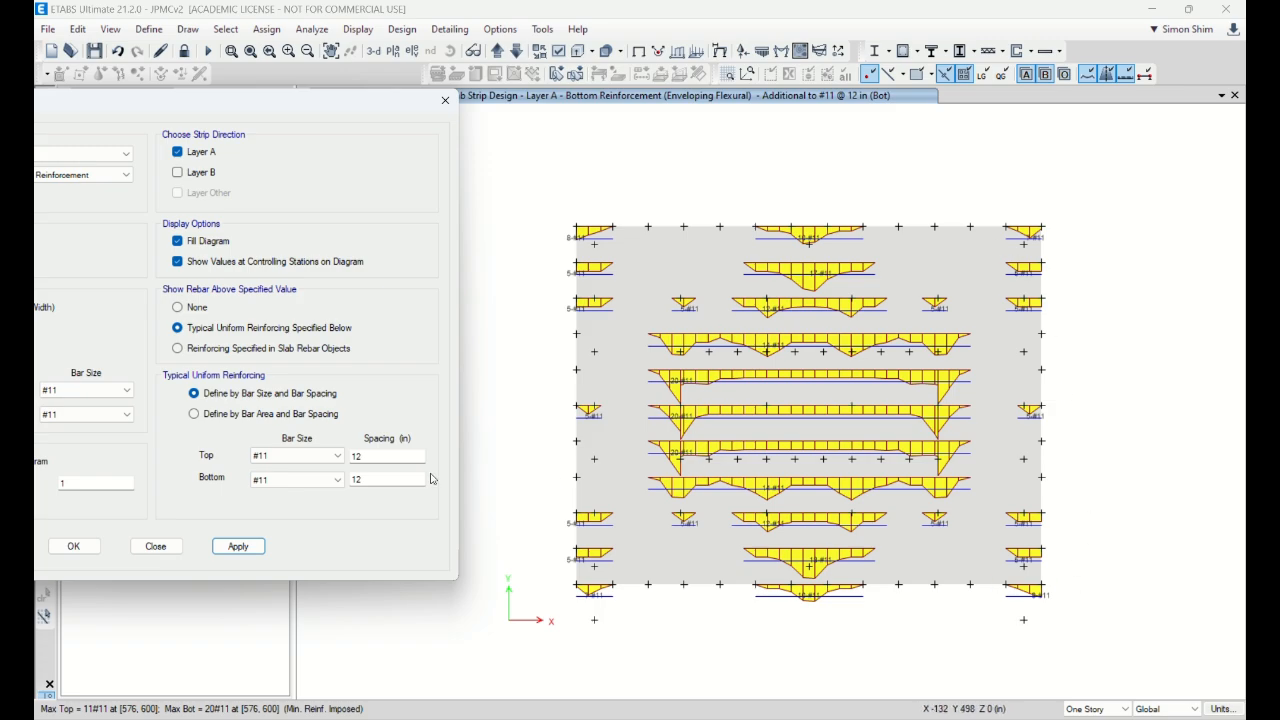
double_click(378, 483)
Step: Try bottom mesh spacings of 6 in and 4 in, settling on #11 @ 6 in
text(6)
click(238, 546)
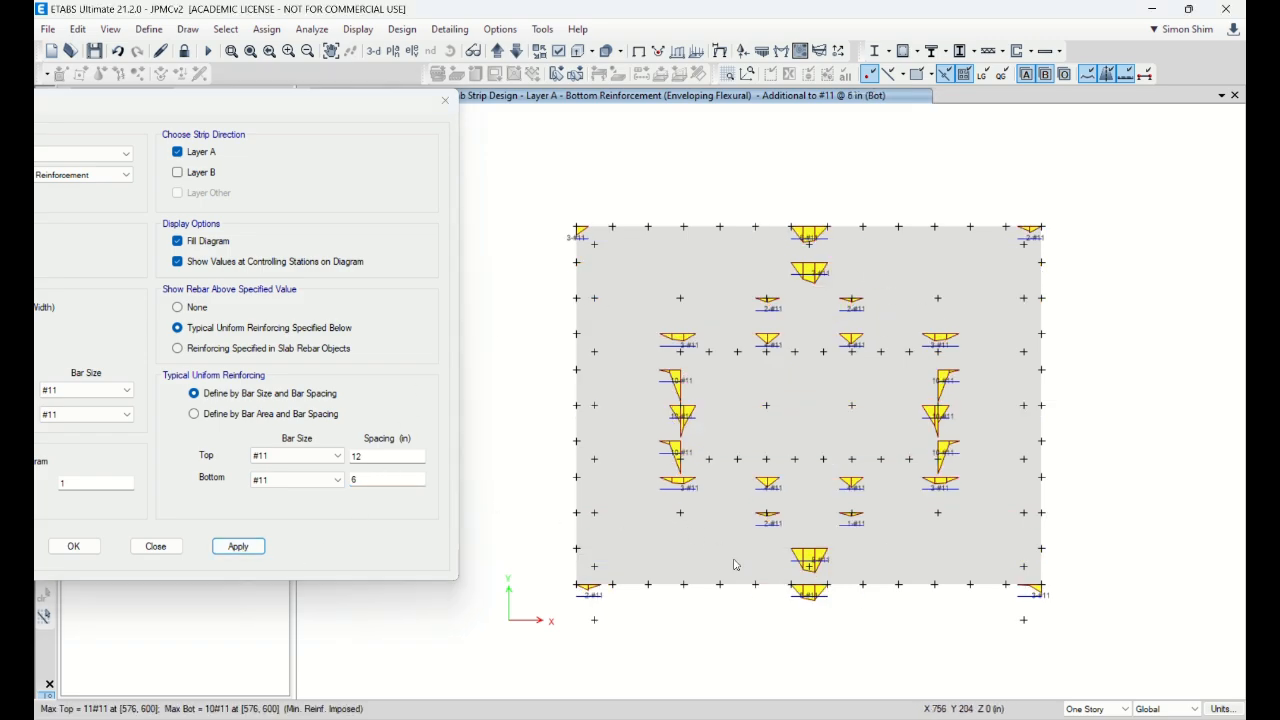
click(362, 479)
drag(379, 478, 304, 488)
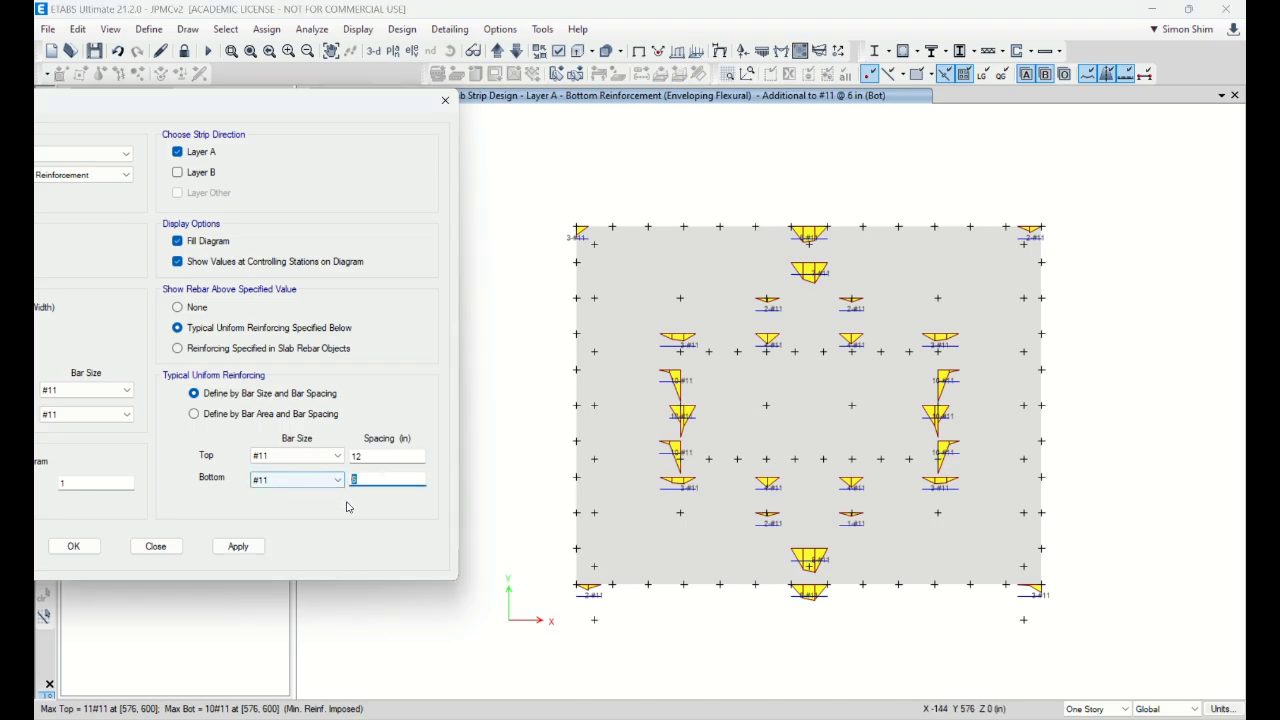
text(4)
click(238, 546)
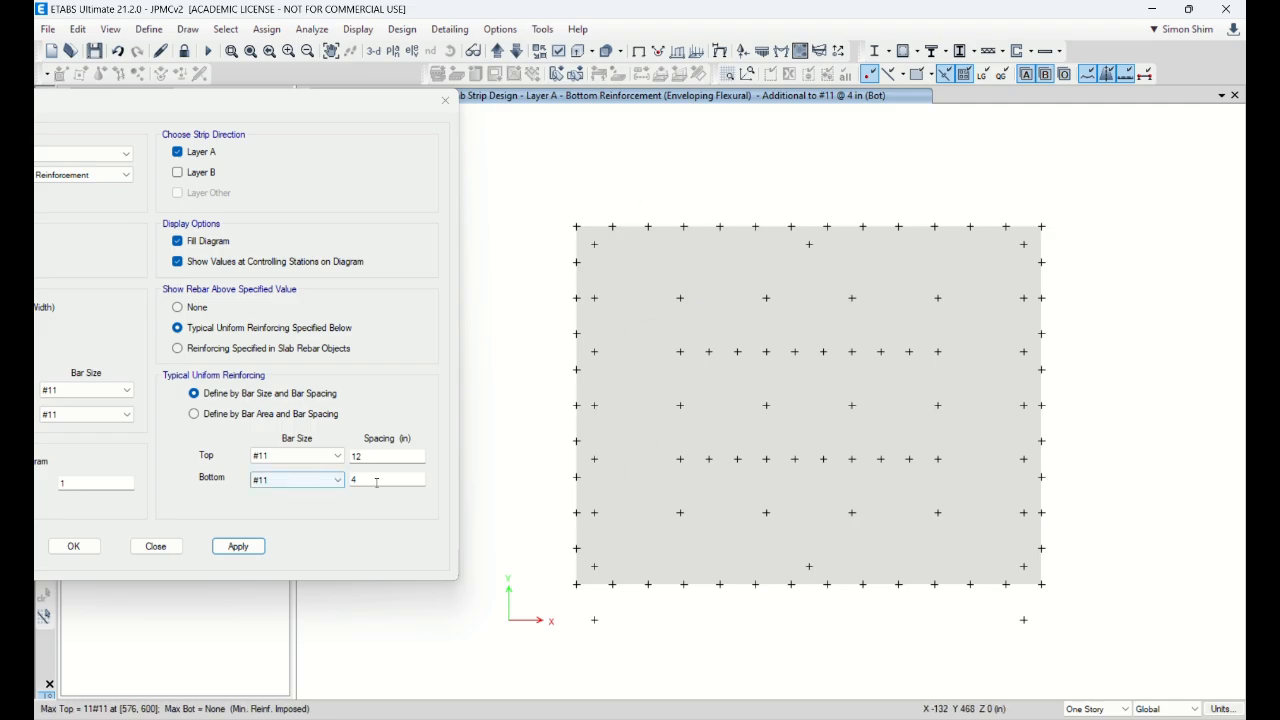
drag(375, 482, 346, 483)
text(6)
click(238, 546)
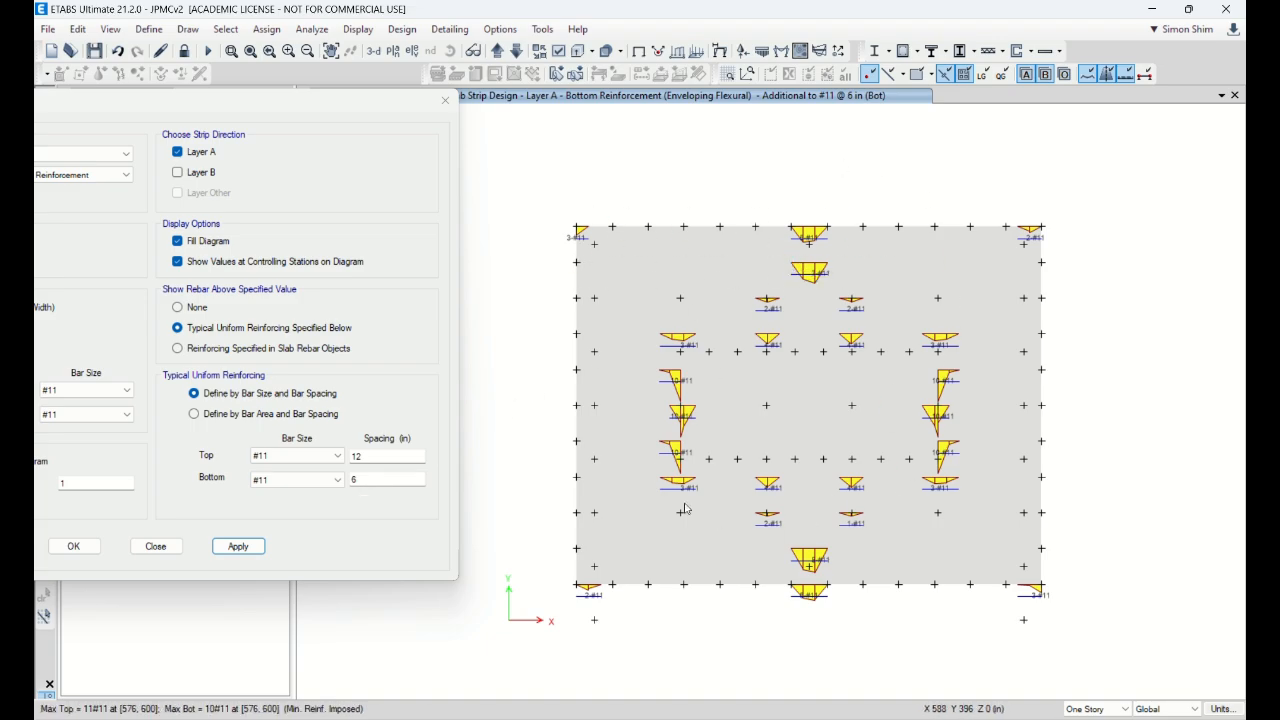
drag(311, 113, 527, 119)
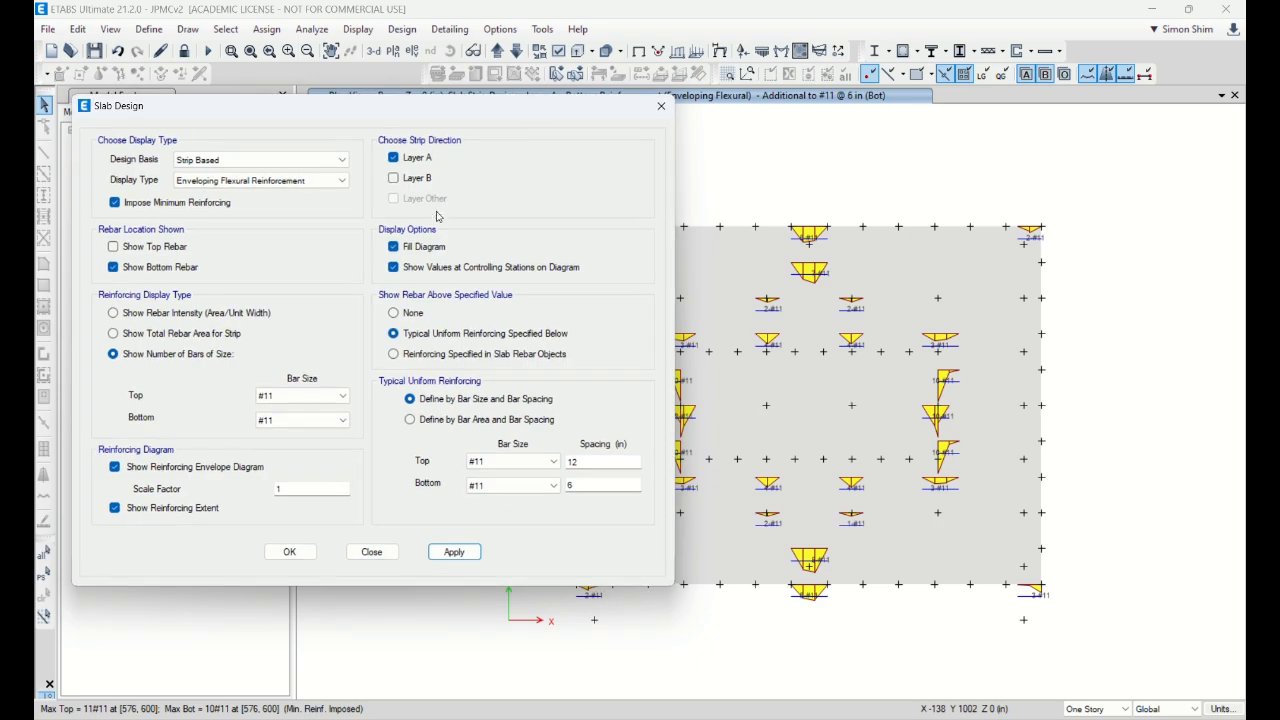
Step: Add Layer B strips to the reinforcement diagrams and redraw
click(413, 180)
click(454, 552)
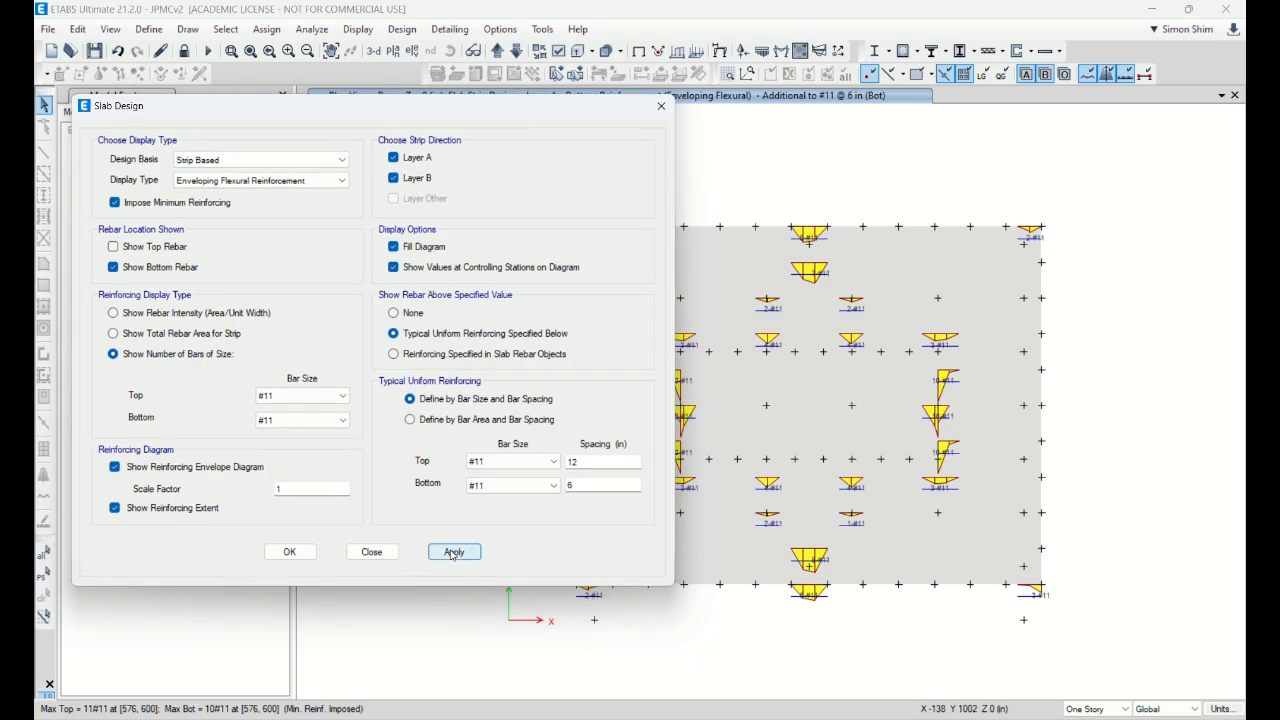
drag(605, 108, 550, 123)
Step: Switch the diagrams from bottom to top rebar and redraw them for both Layers A and B
click(402, 167)
click(405, 188)
click(139, 261)
click(138, 274)
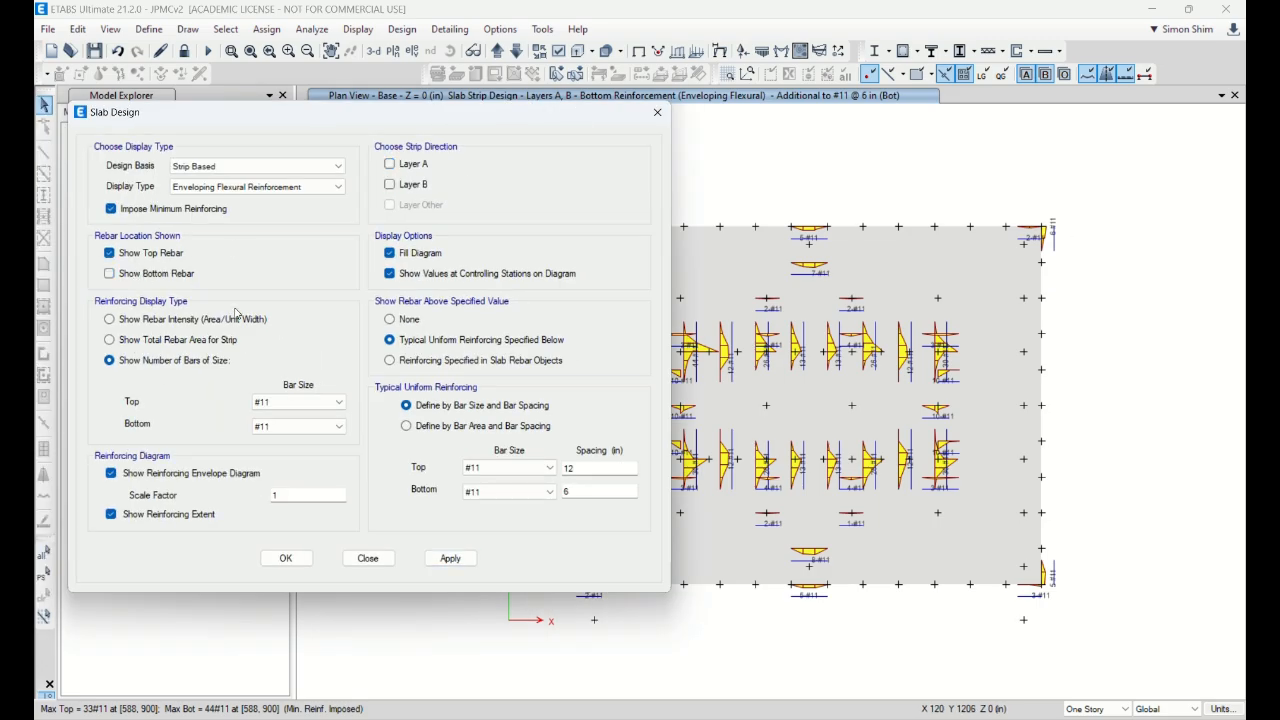
click(450, 558)
drag(533, 126, 460, 141)
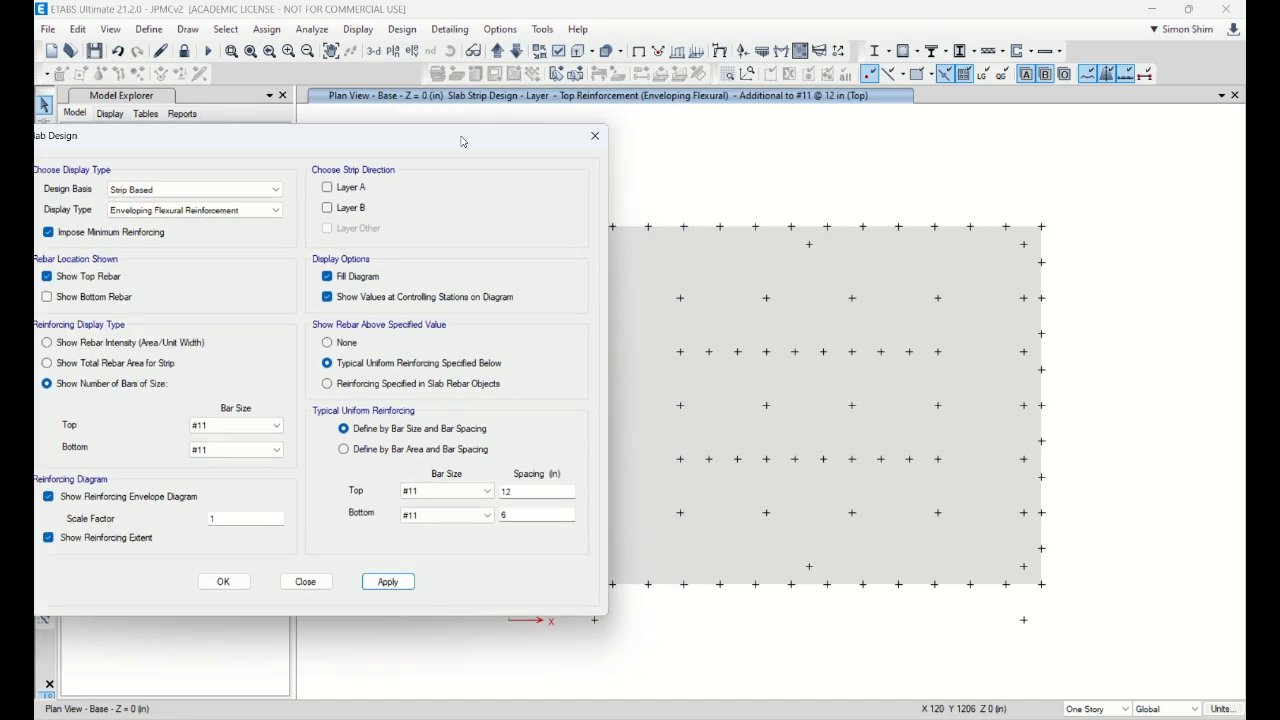
click(330, 188)
click(330, 208)
click(389, 580)
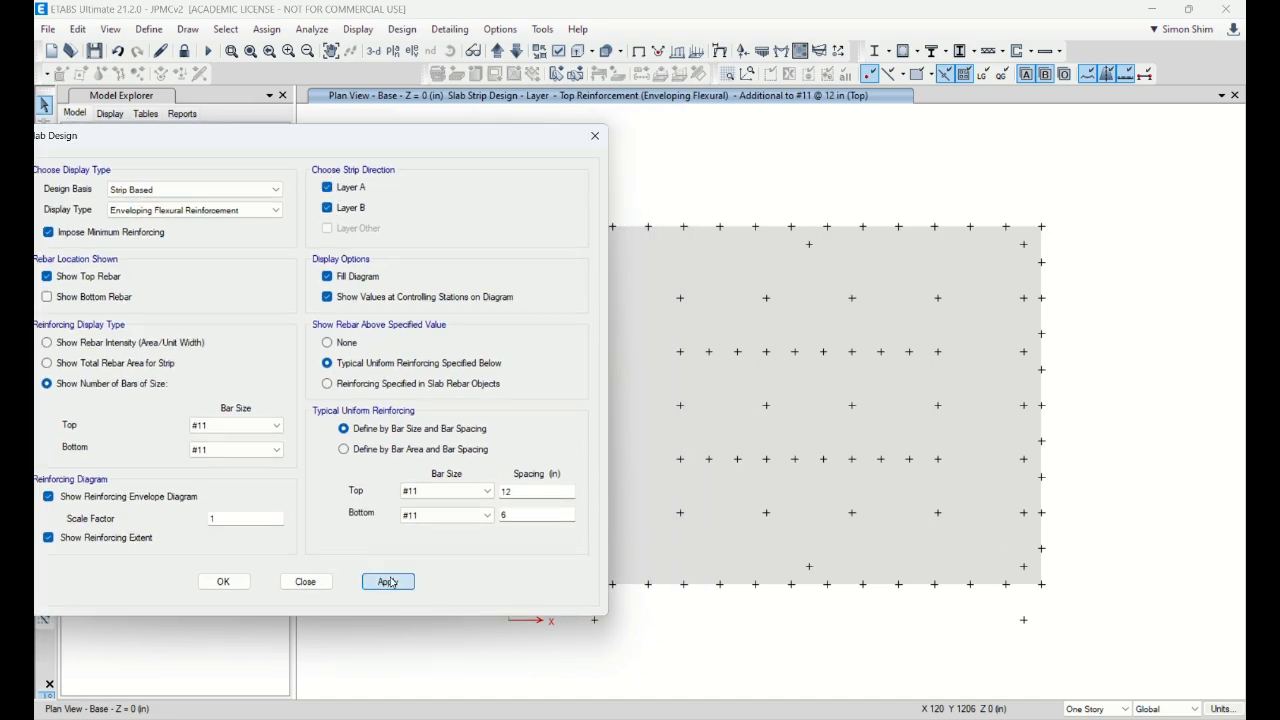
Step: Set the #11 top mesh spacing to 8 in and redraw the diagrams
double_click(510, 491)
text(8)
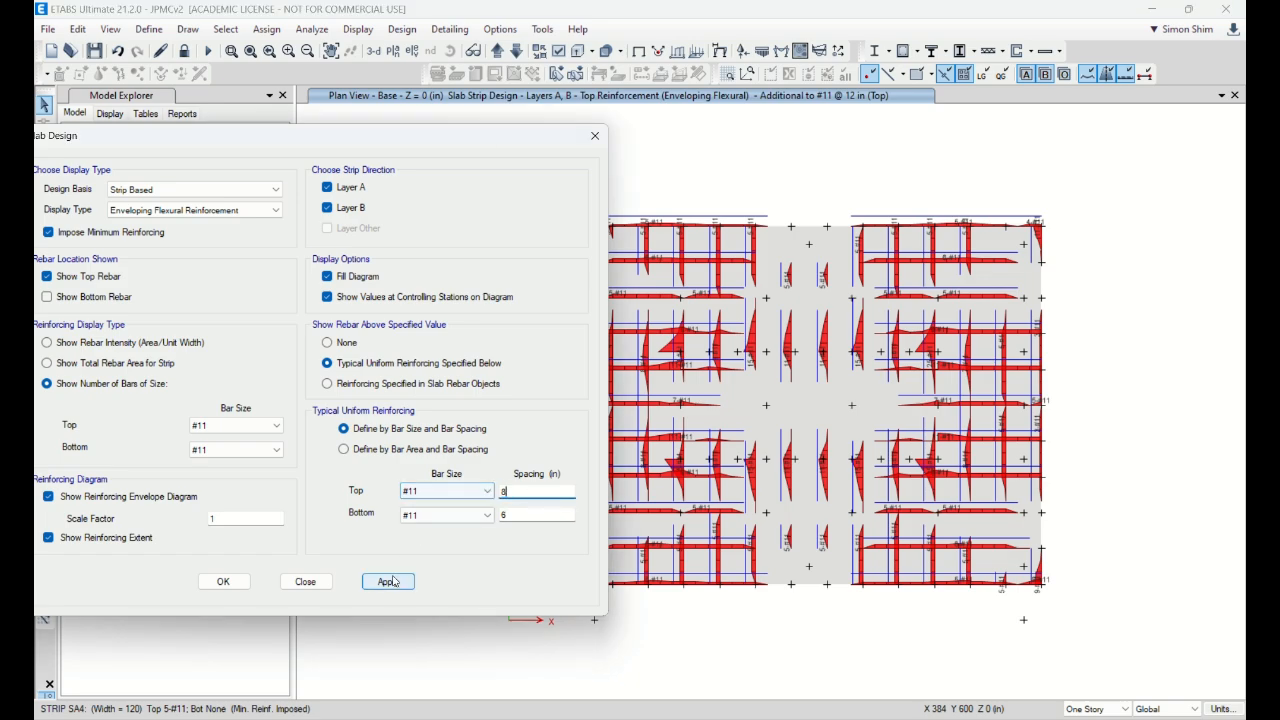
click(388, 581)
drag(492, 160, 418, 156)
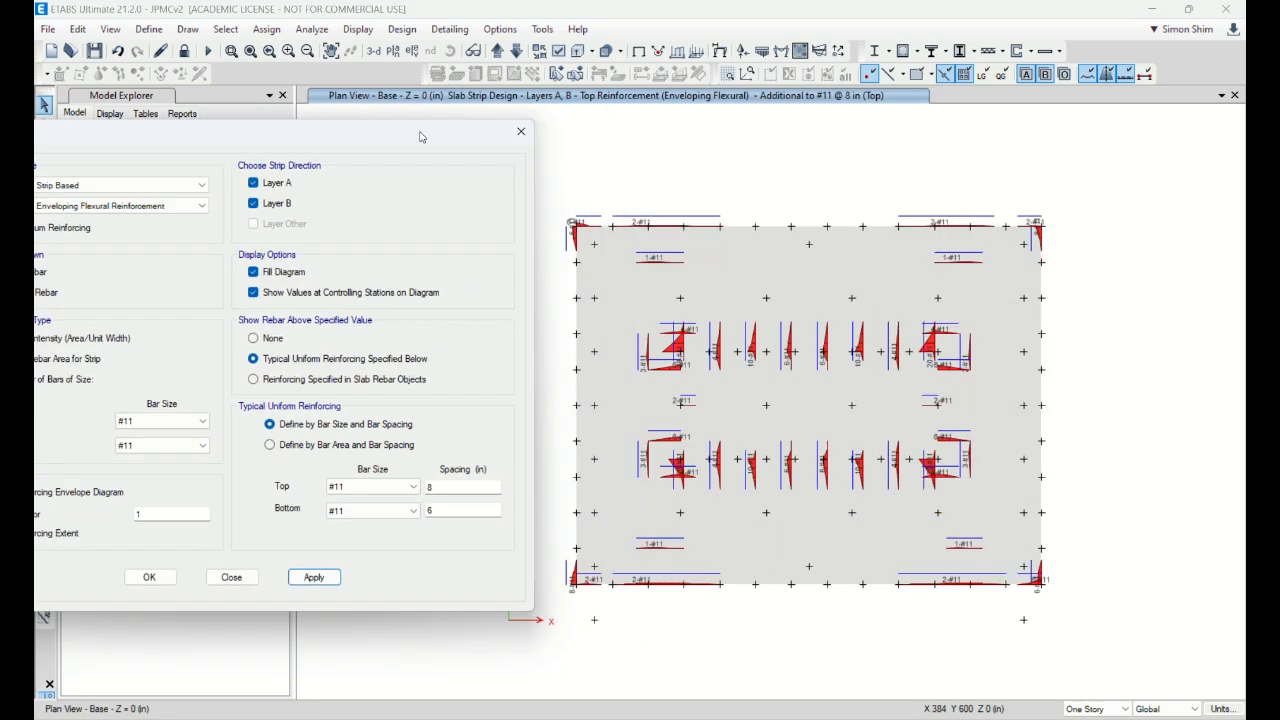
Step: Tighten the top mesh spacing further to 6 in and redraw
double_click(445, 490)
text(6)
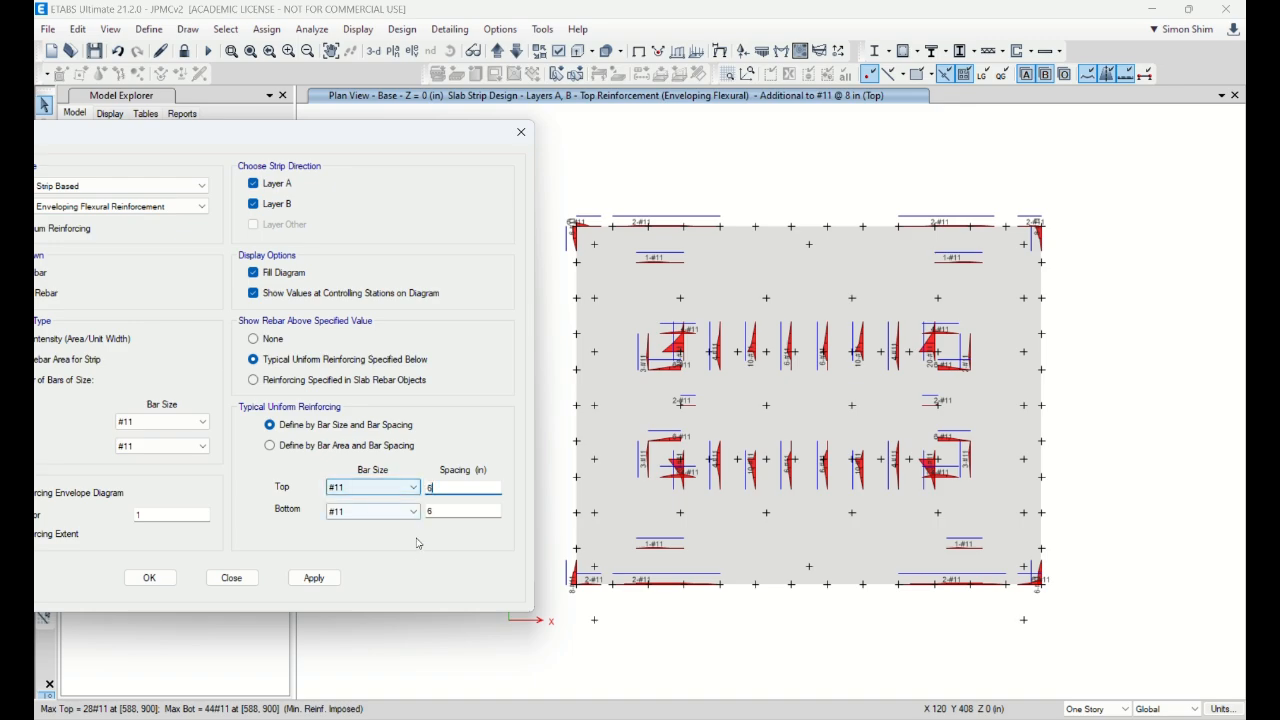
click(332, 581)
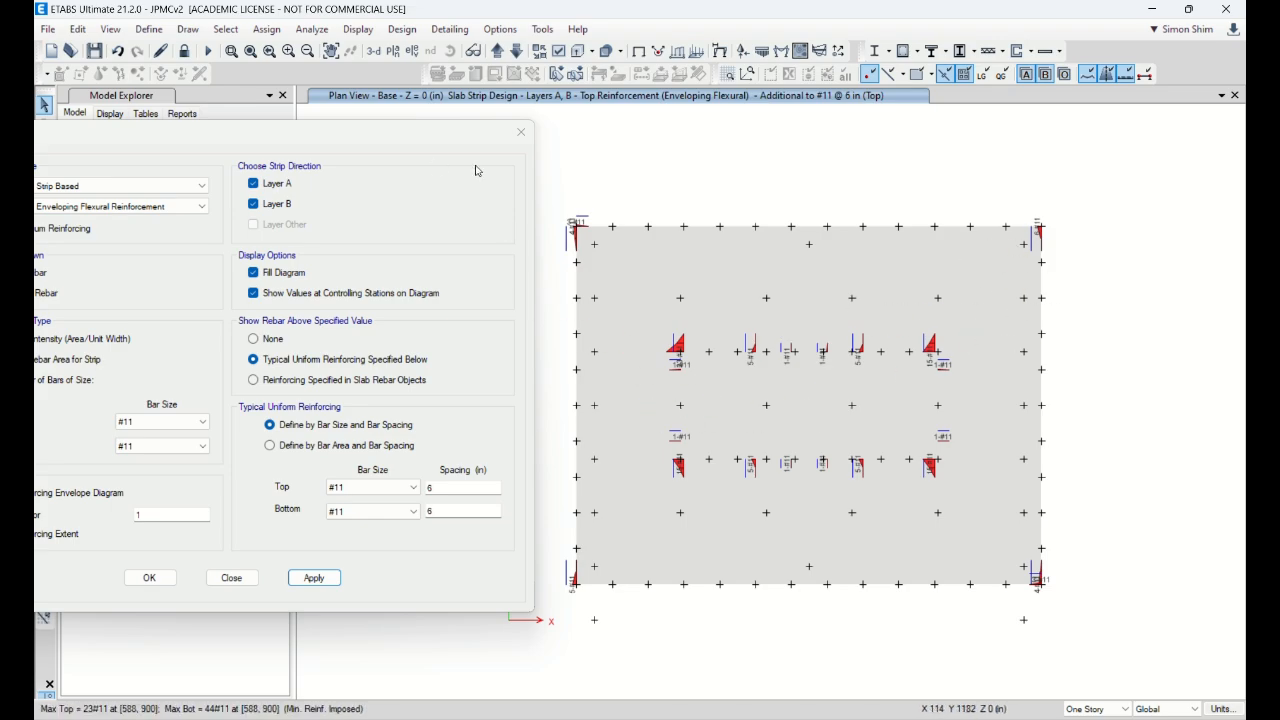
drag(437, 140, 611, 116)
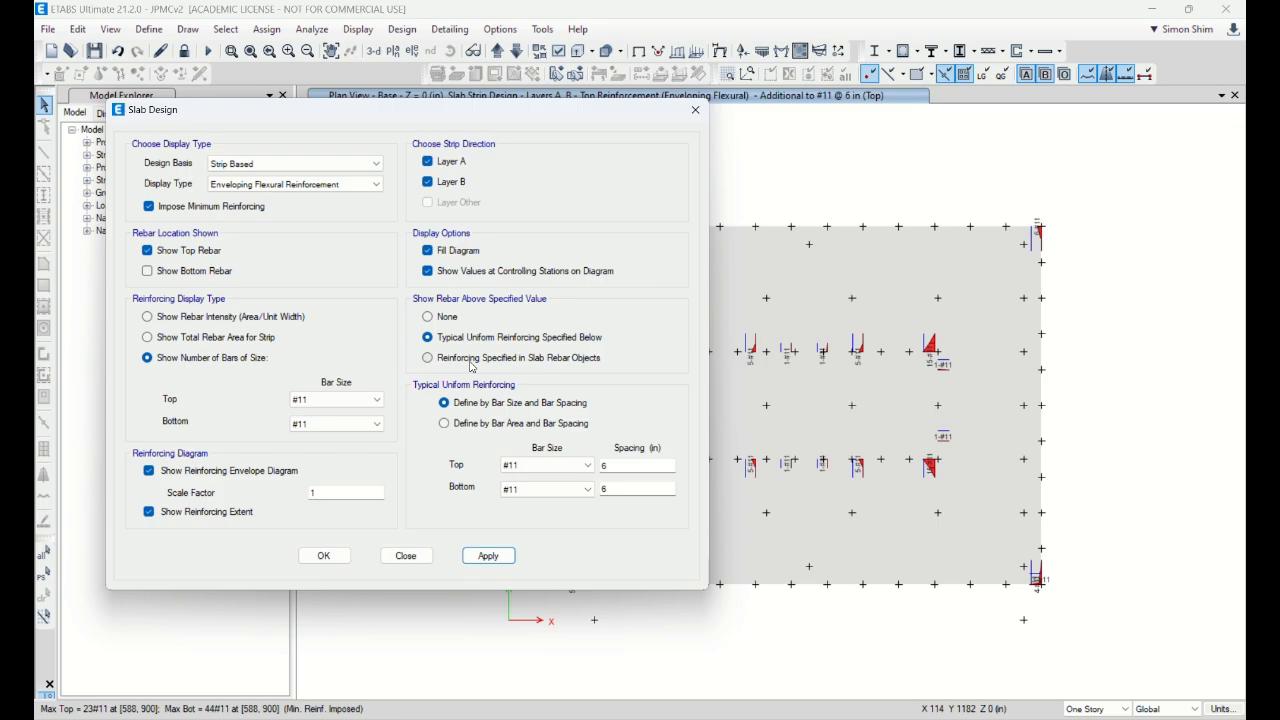
Step: In Slab Design, turn on Show Bottom Rebar and turn off Show Top Rebar
drag(518, 115, 494, 163)
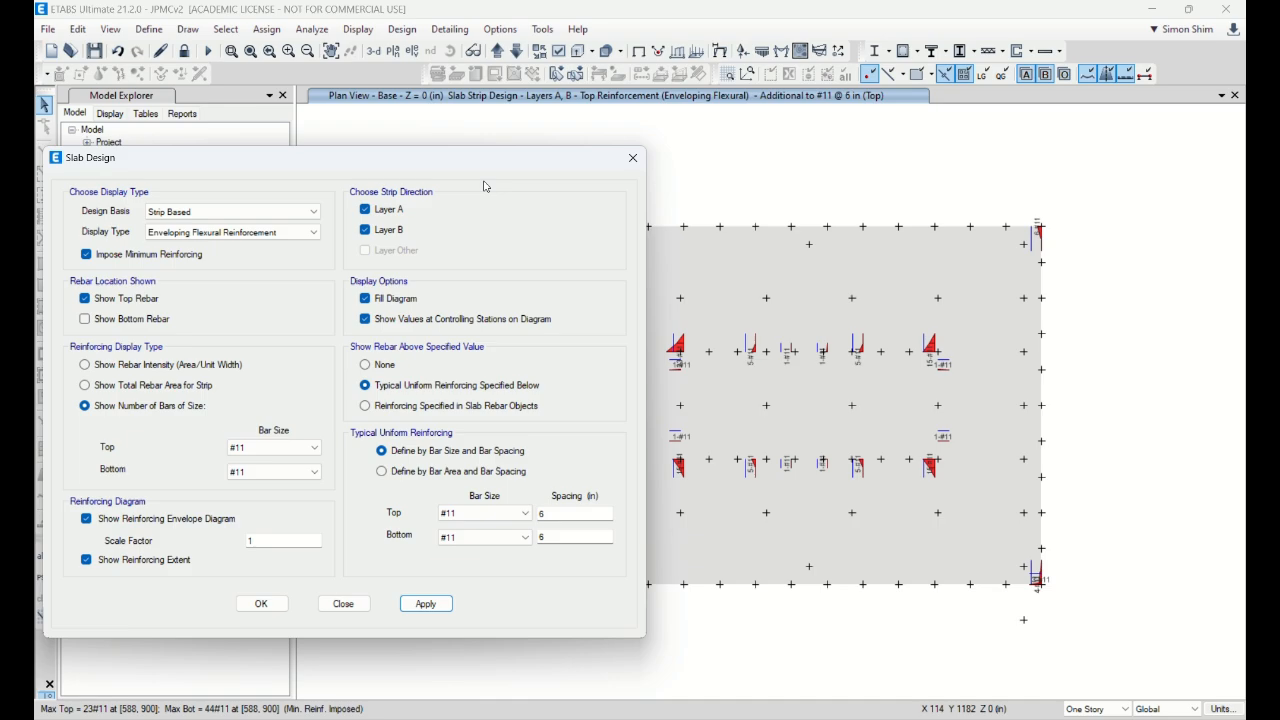
drag(492, 170, 562, 154)
click(218, 305)
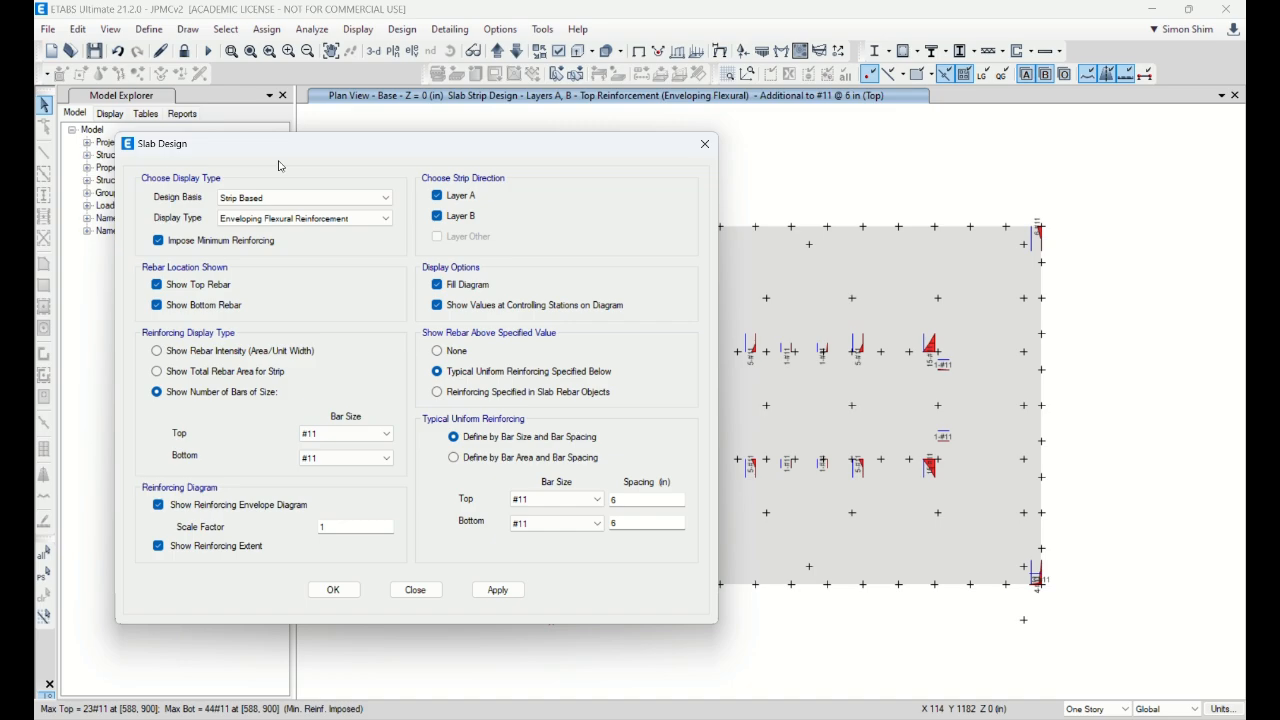
drag(488, 157, 317, 176)
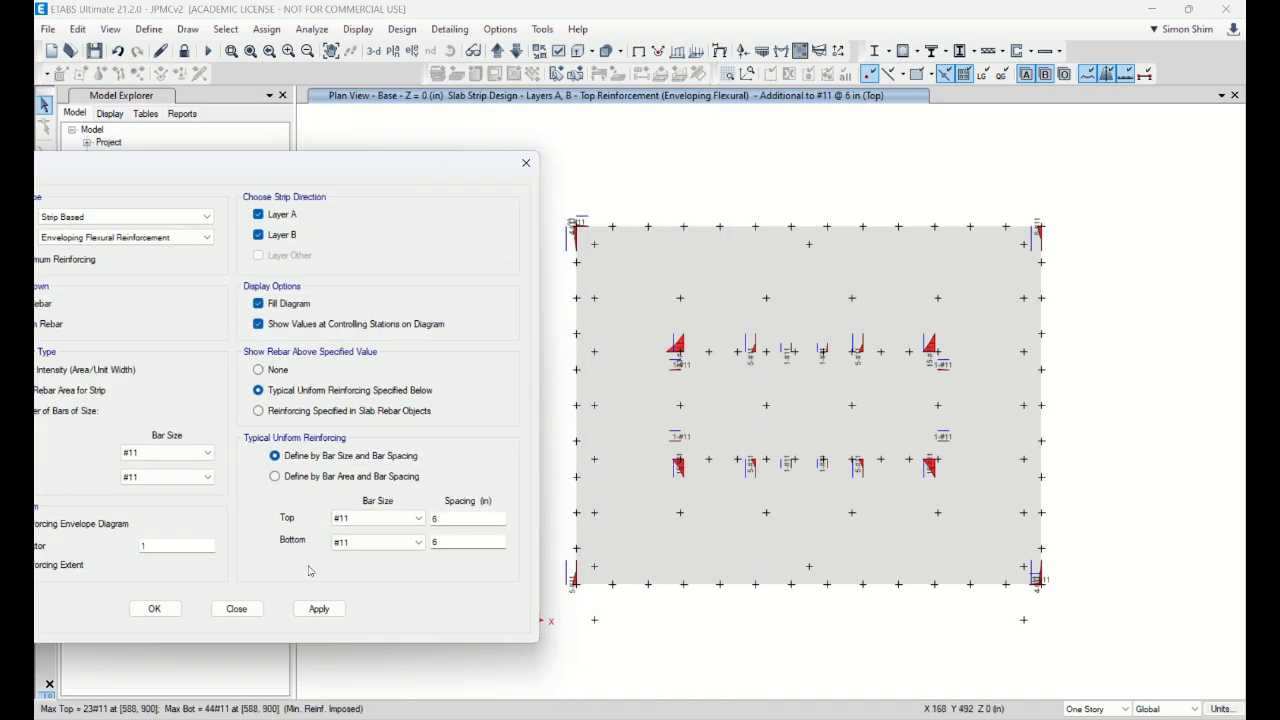
drag(417, 172, 598, 141)
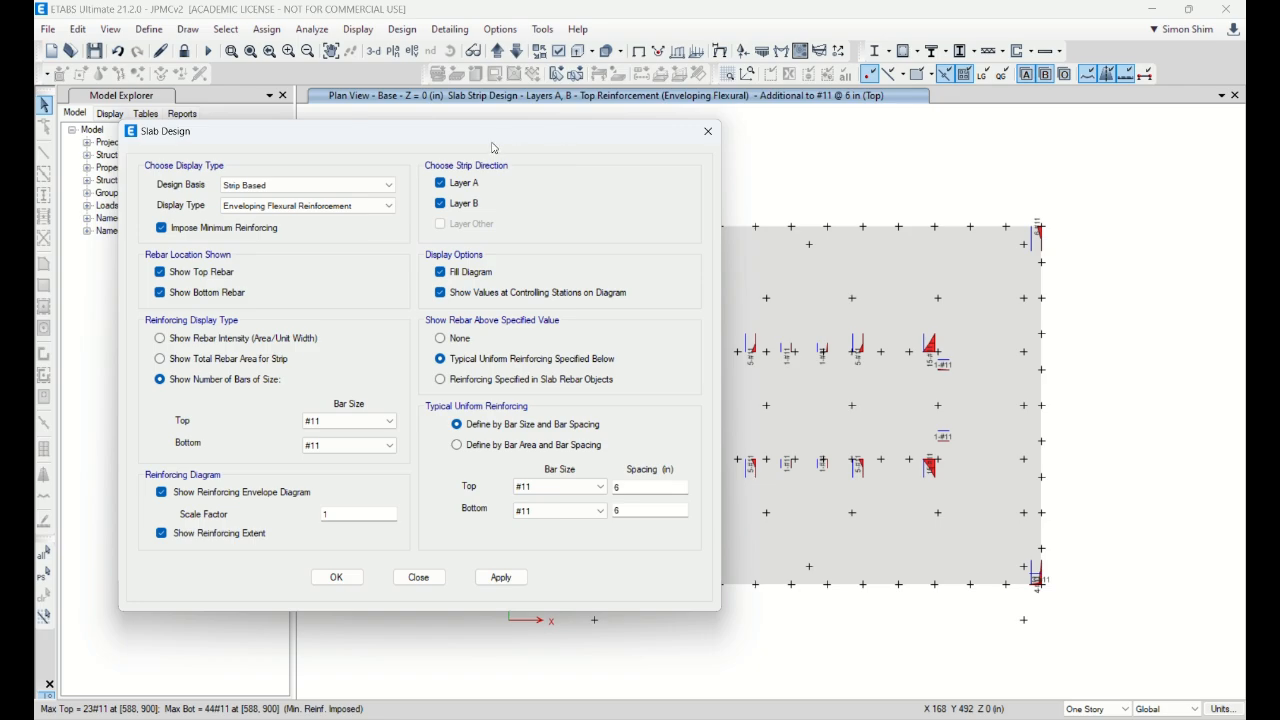
mouse_move(543, 143)
mouse_down()
mouse_move(389, 148)
mouse_move(557, 146)
mouse_up()
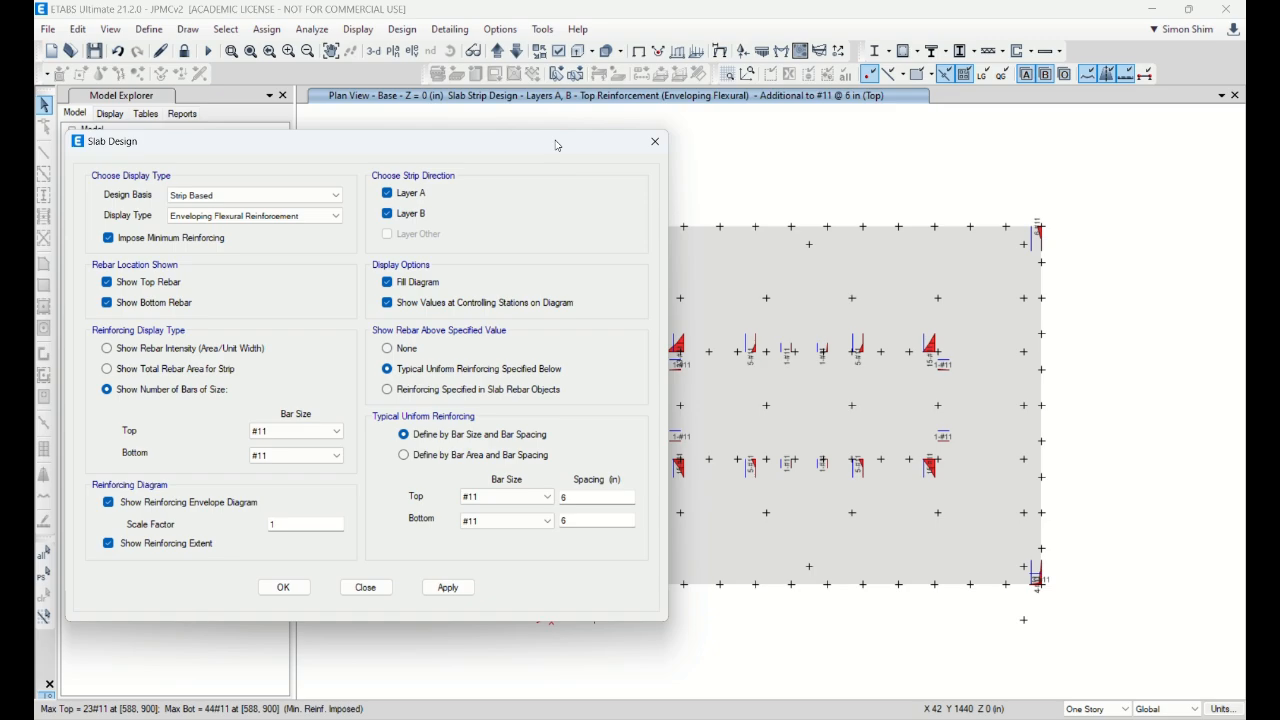
drag(557, 146, 529, 154)
click(168, 294)
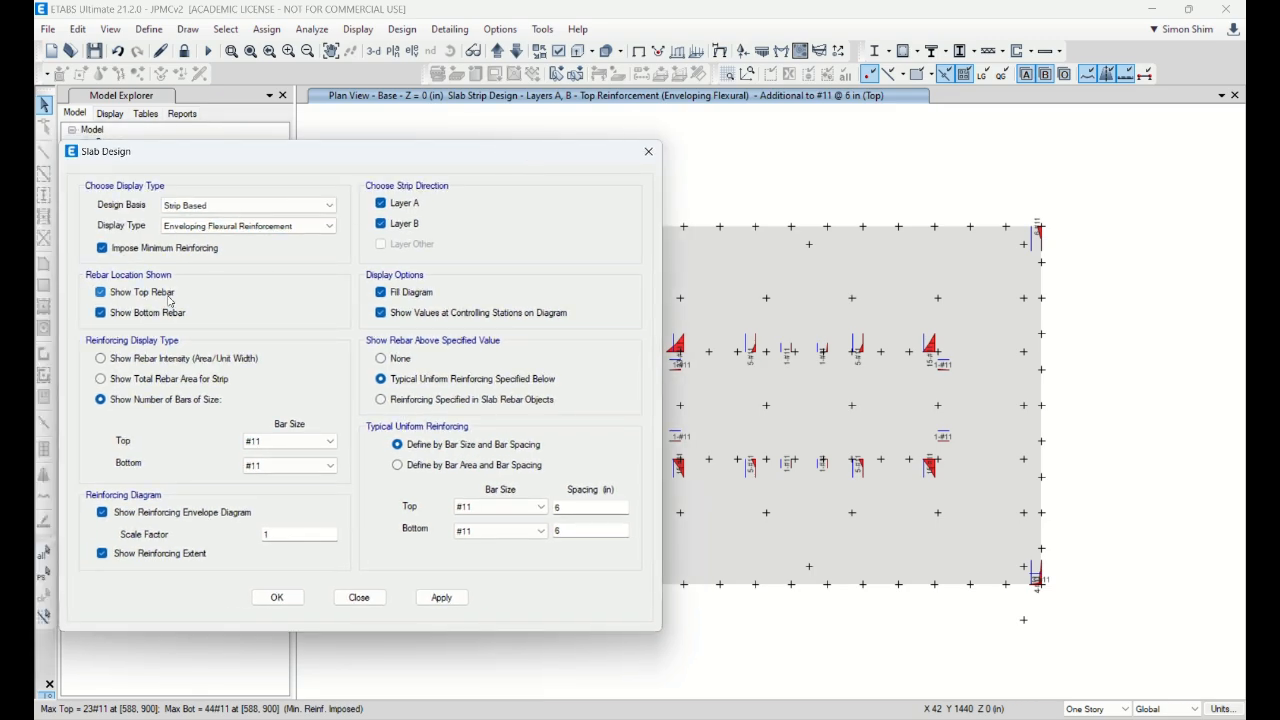
Step: Redraw the bottom rebar diagrams, keeping only the Layer A strips
click(441, 599)
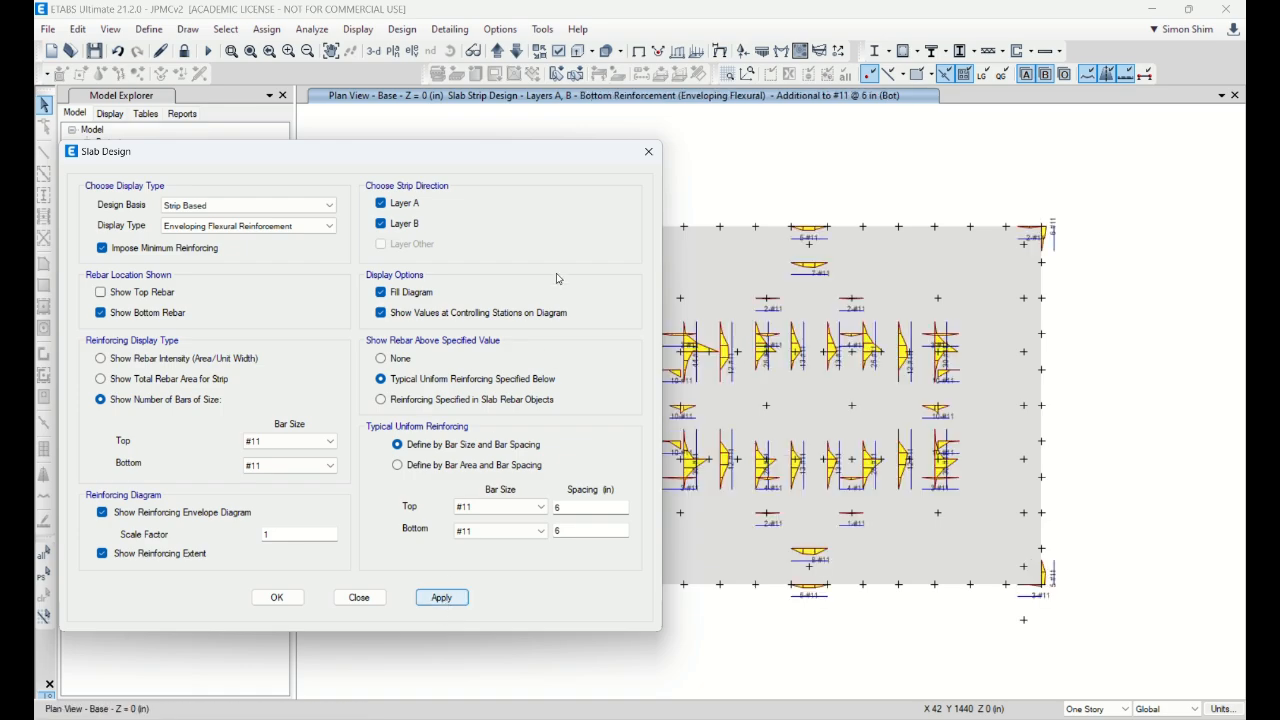
drag(545, 166, 425, 162)
click(280, 217)
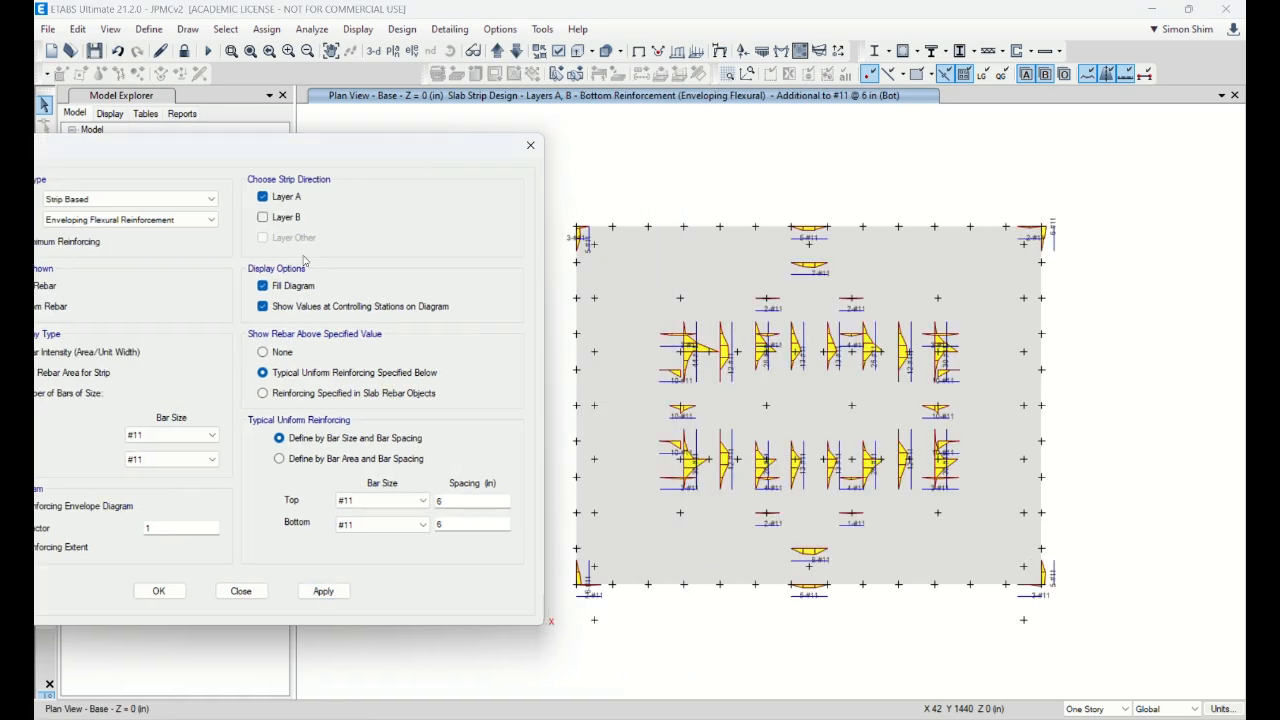
click(323, 591)
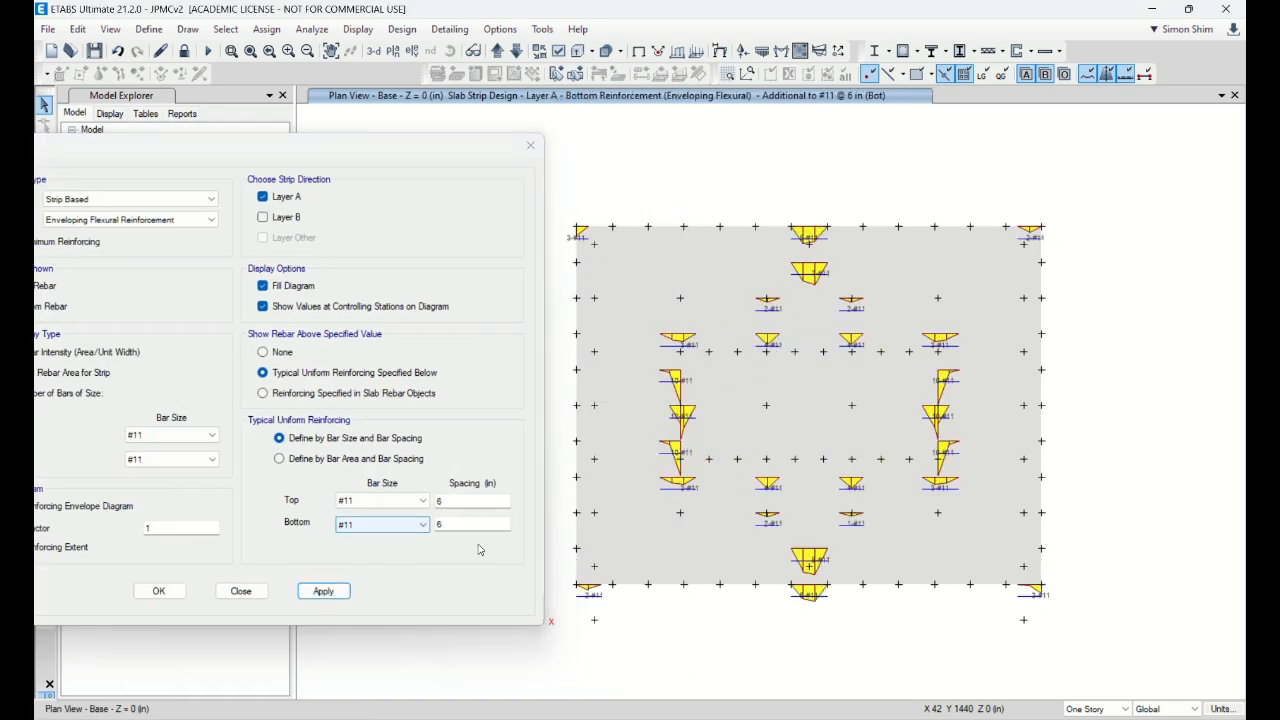
Step: Close the Slab Design settings
click(345, 530)
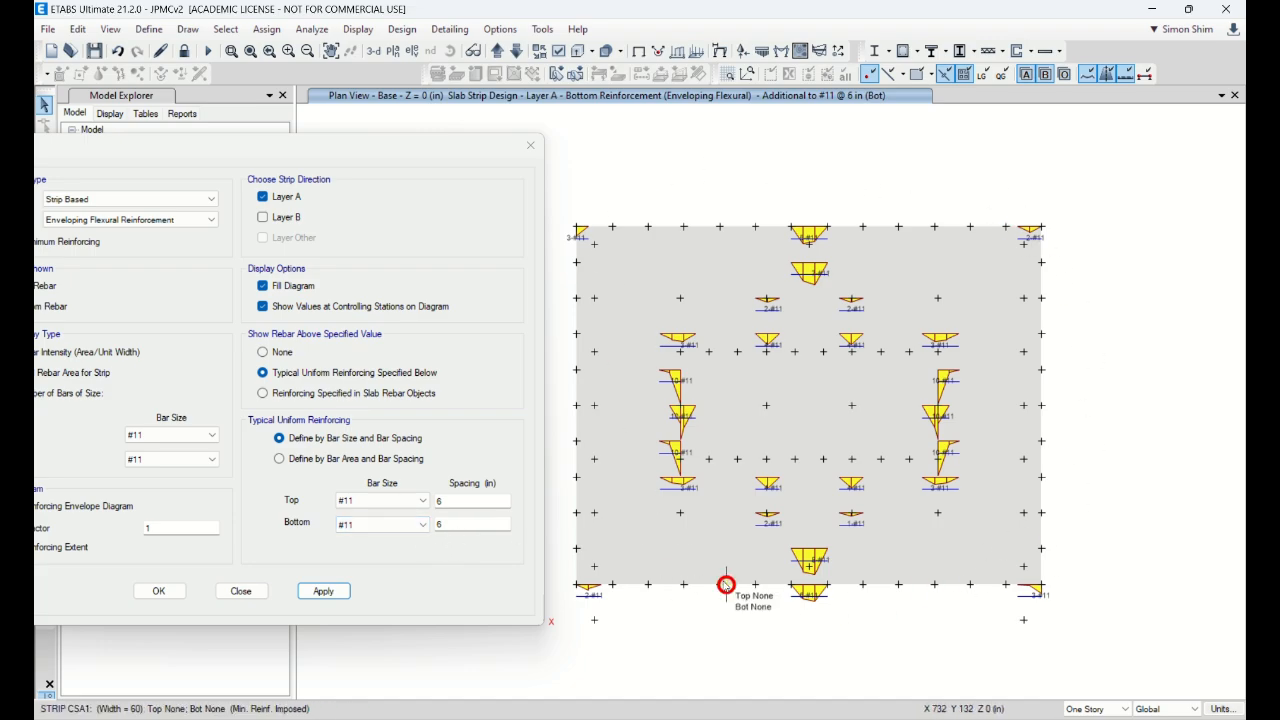
drag(341, 150, 510, 178)
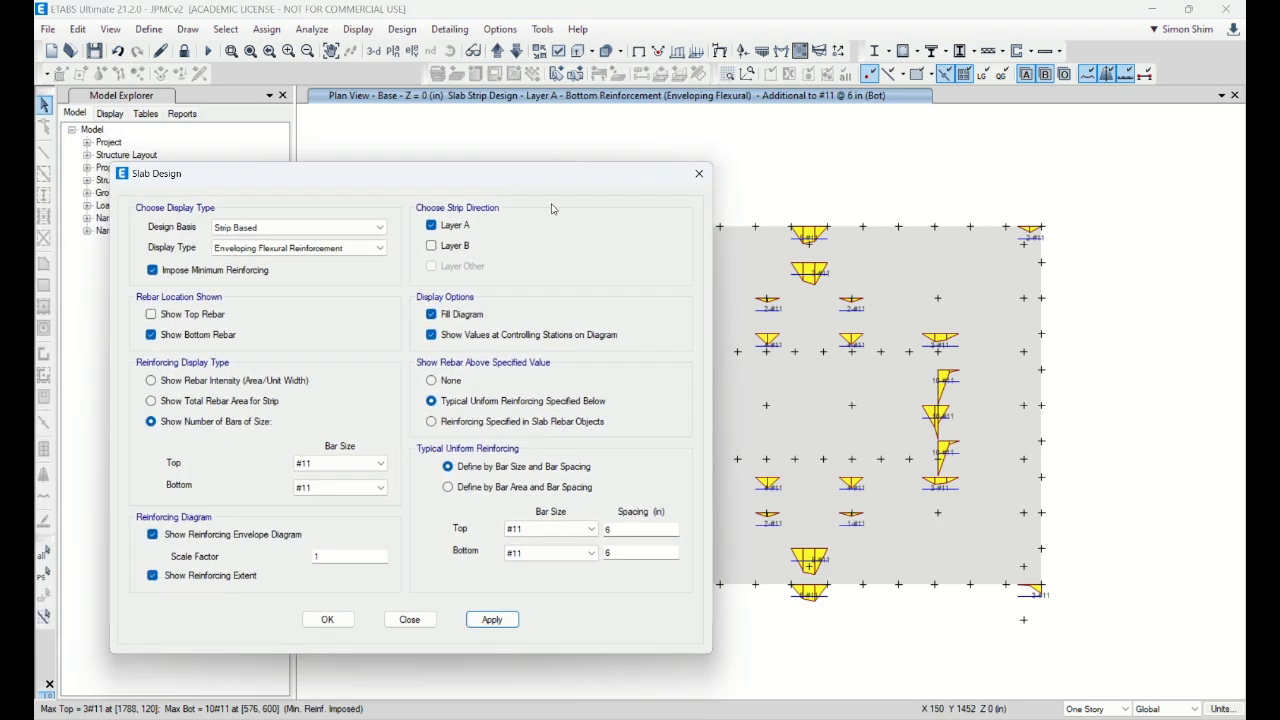
click(409, 619)
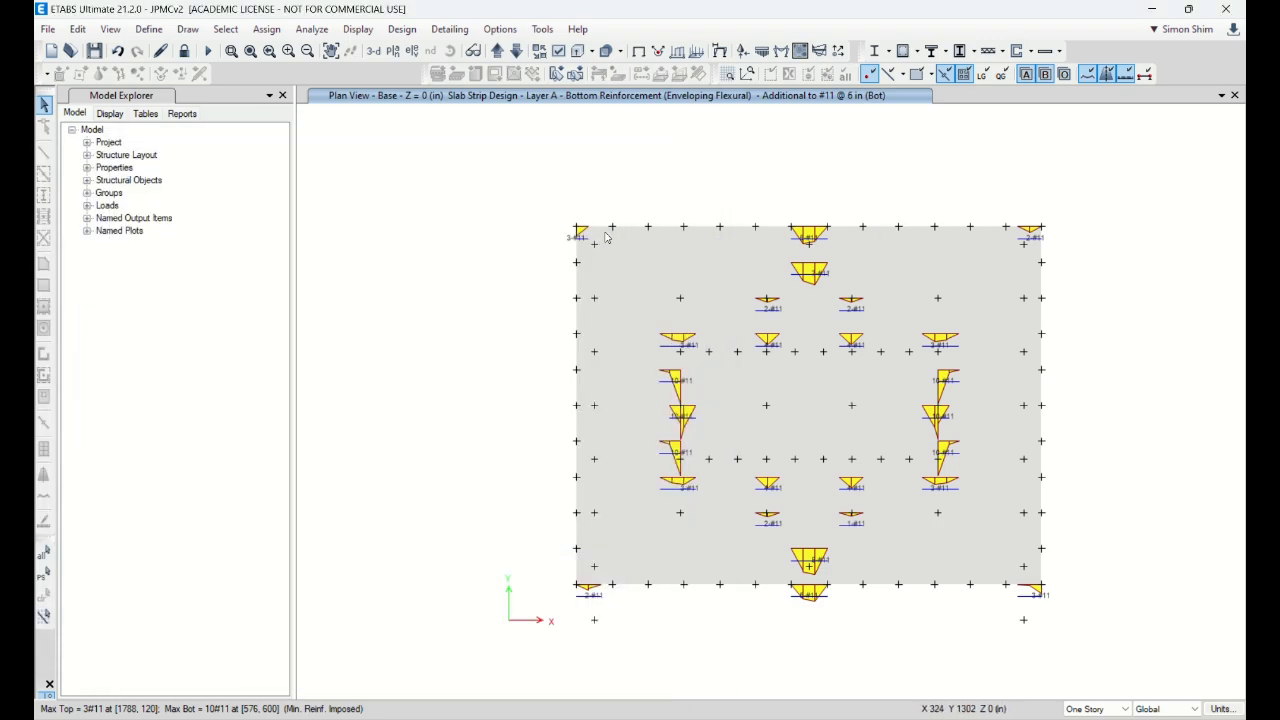